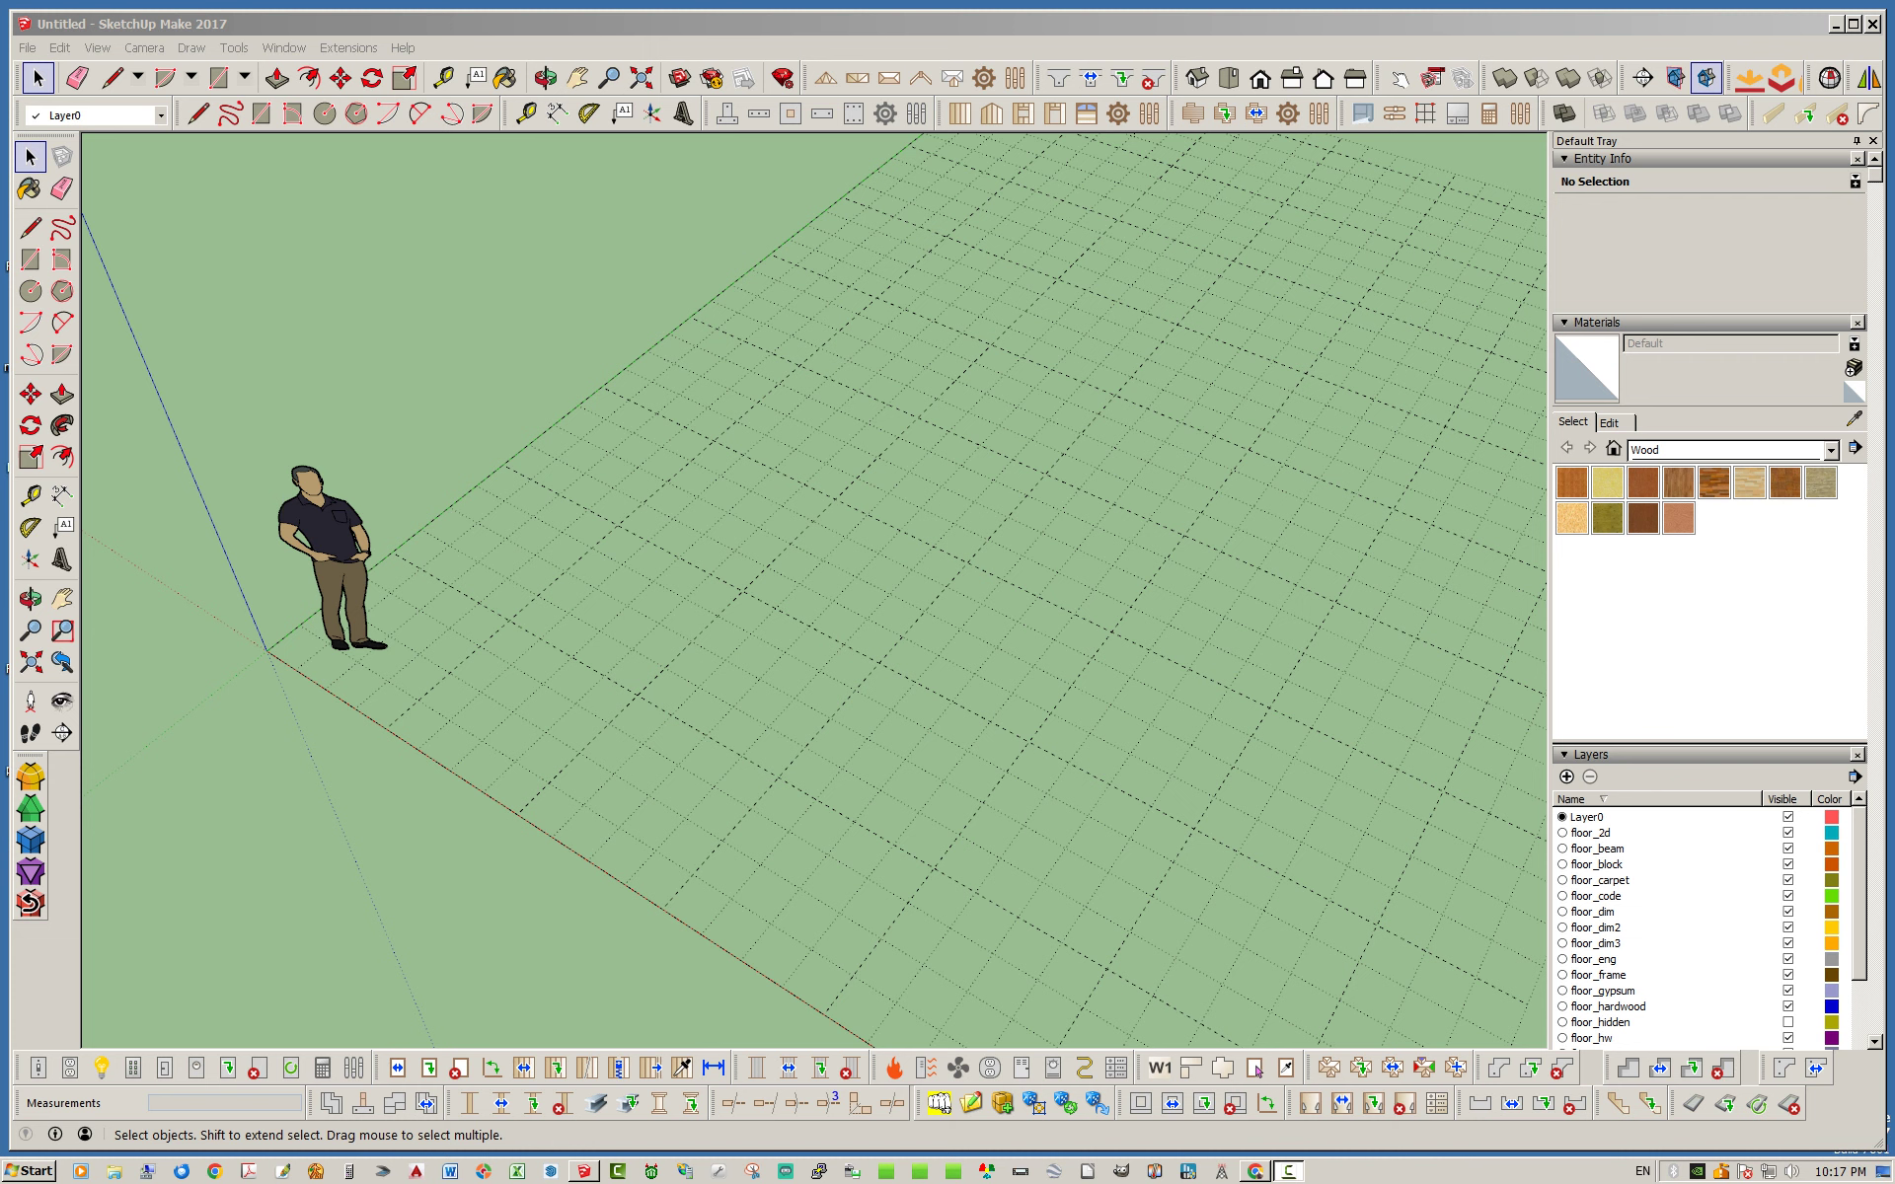
Step: Orbit around the empty ground plane to get ready for drawing the floor
middle_click_drag(790, 592, 750, 612)
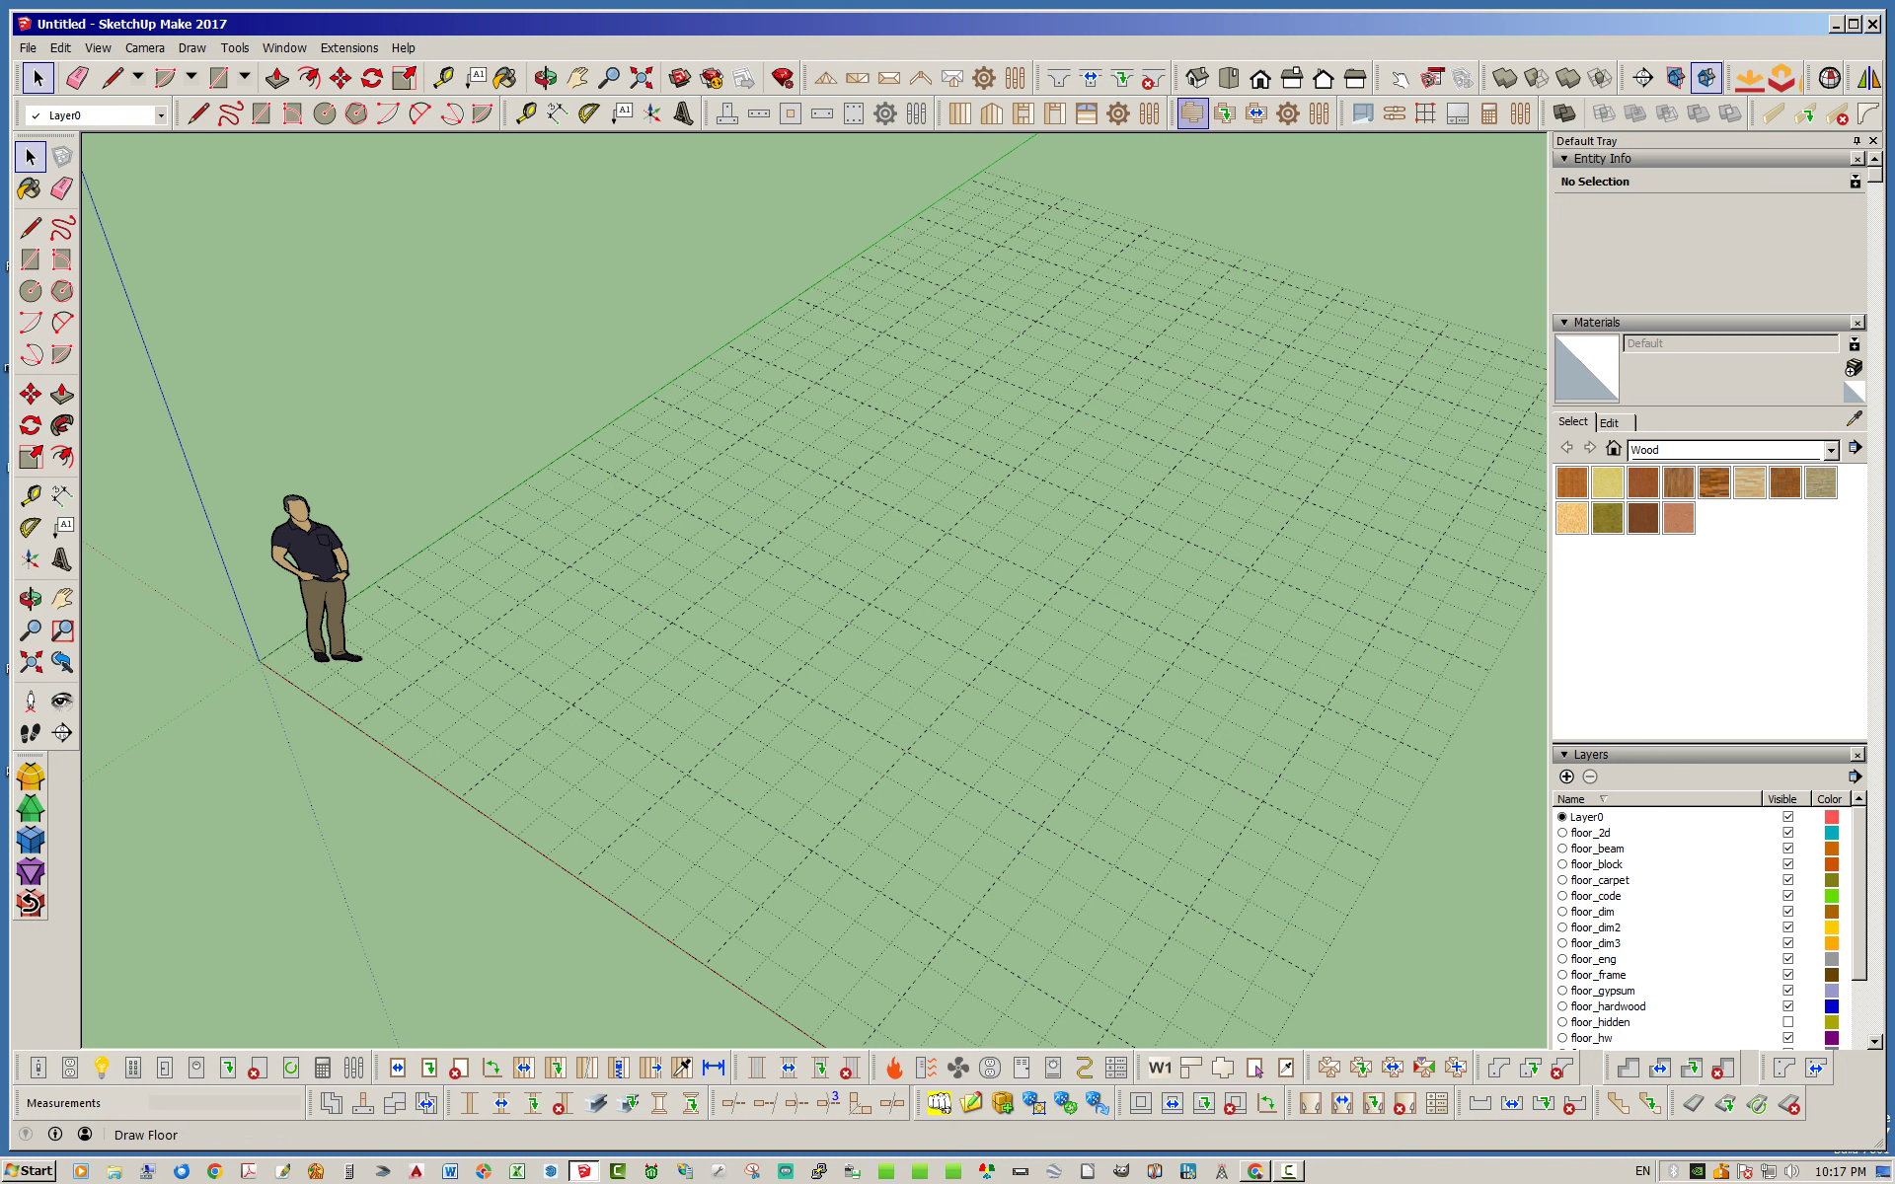
left_click(1192, 114)
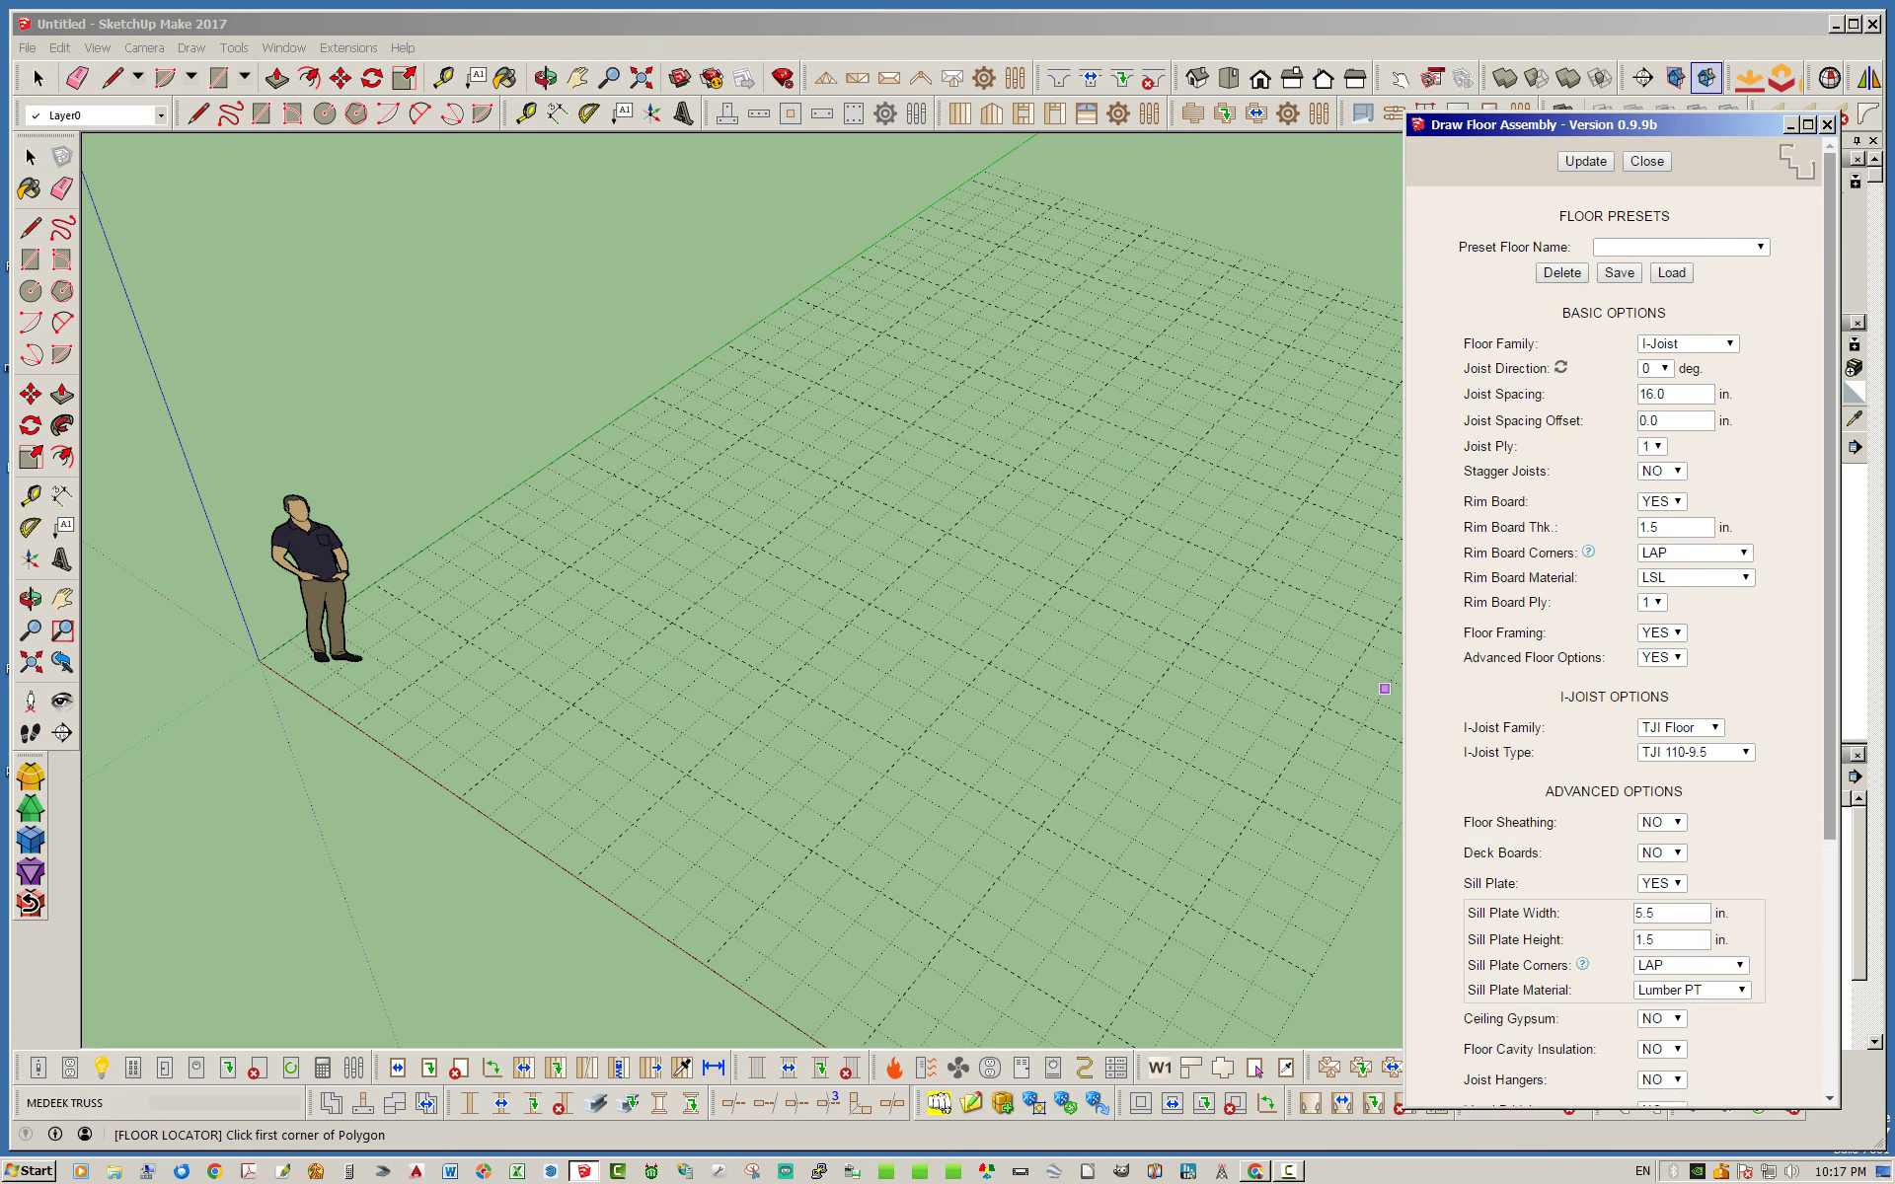
scroll(1619, 691, "down", 2)
scroll(1619, 690, "down", 1)
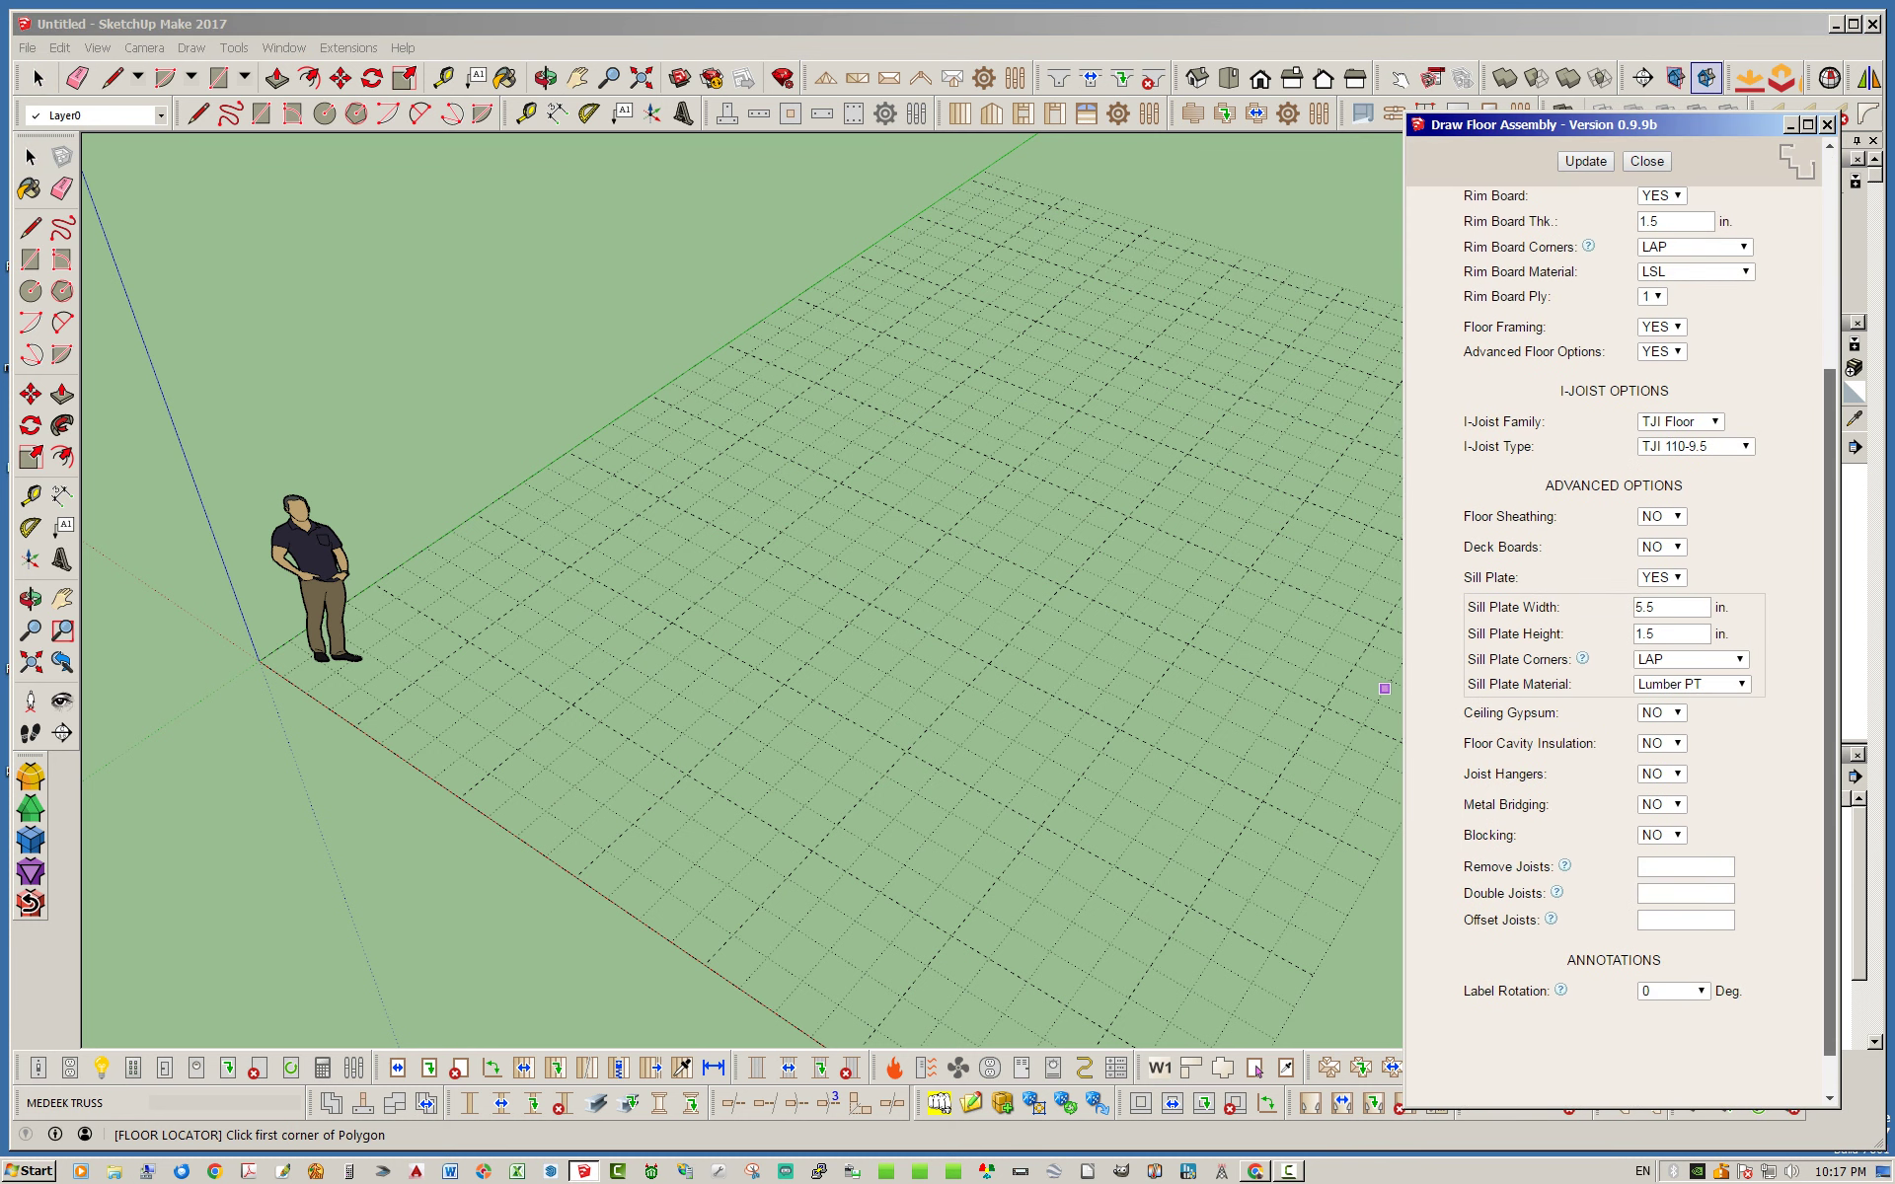
scroll(1619, 691, "up", 1)
left_click(1662, 676)
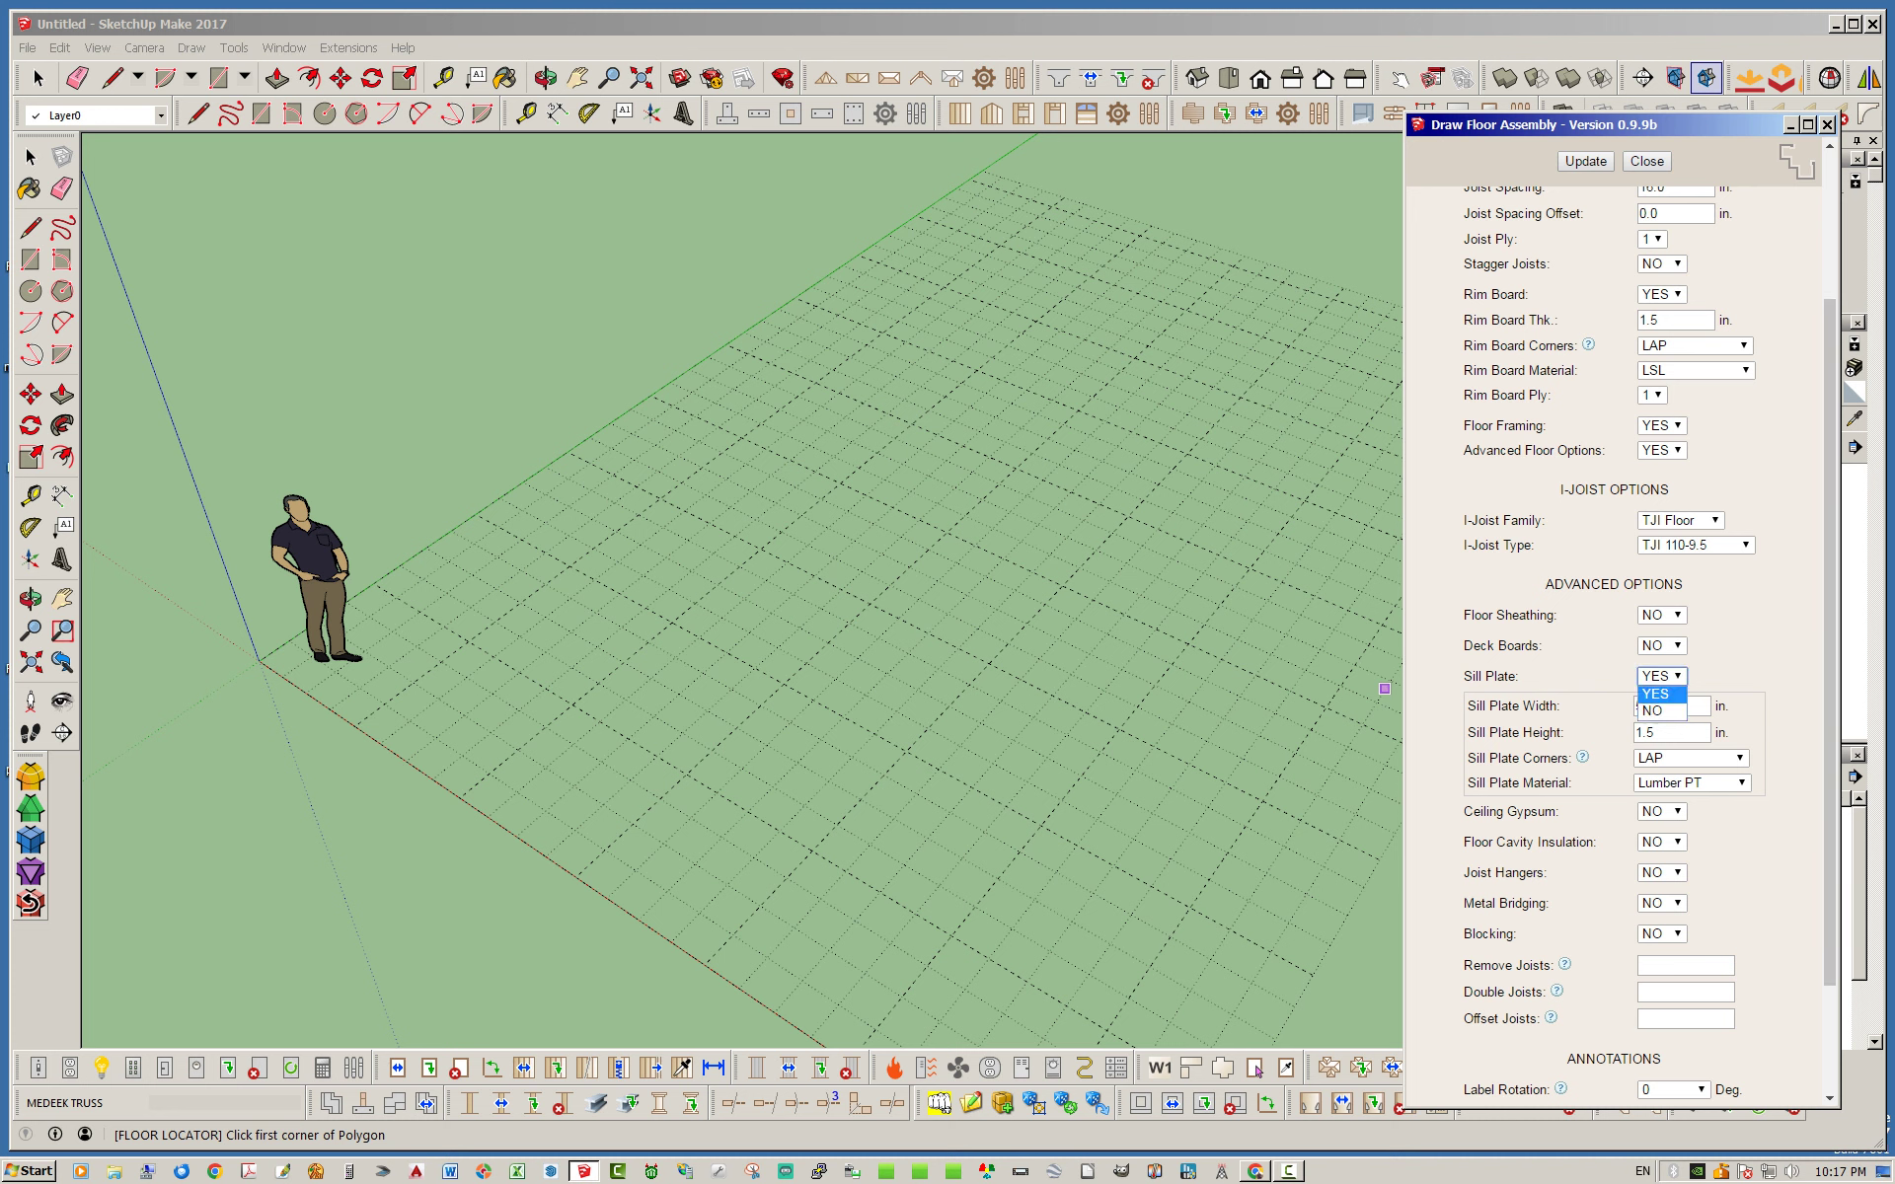
left_click(1658, 715)
left_click(1662, 733)
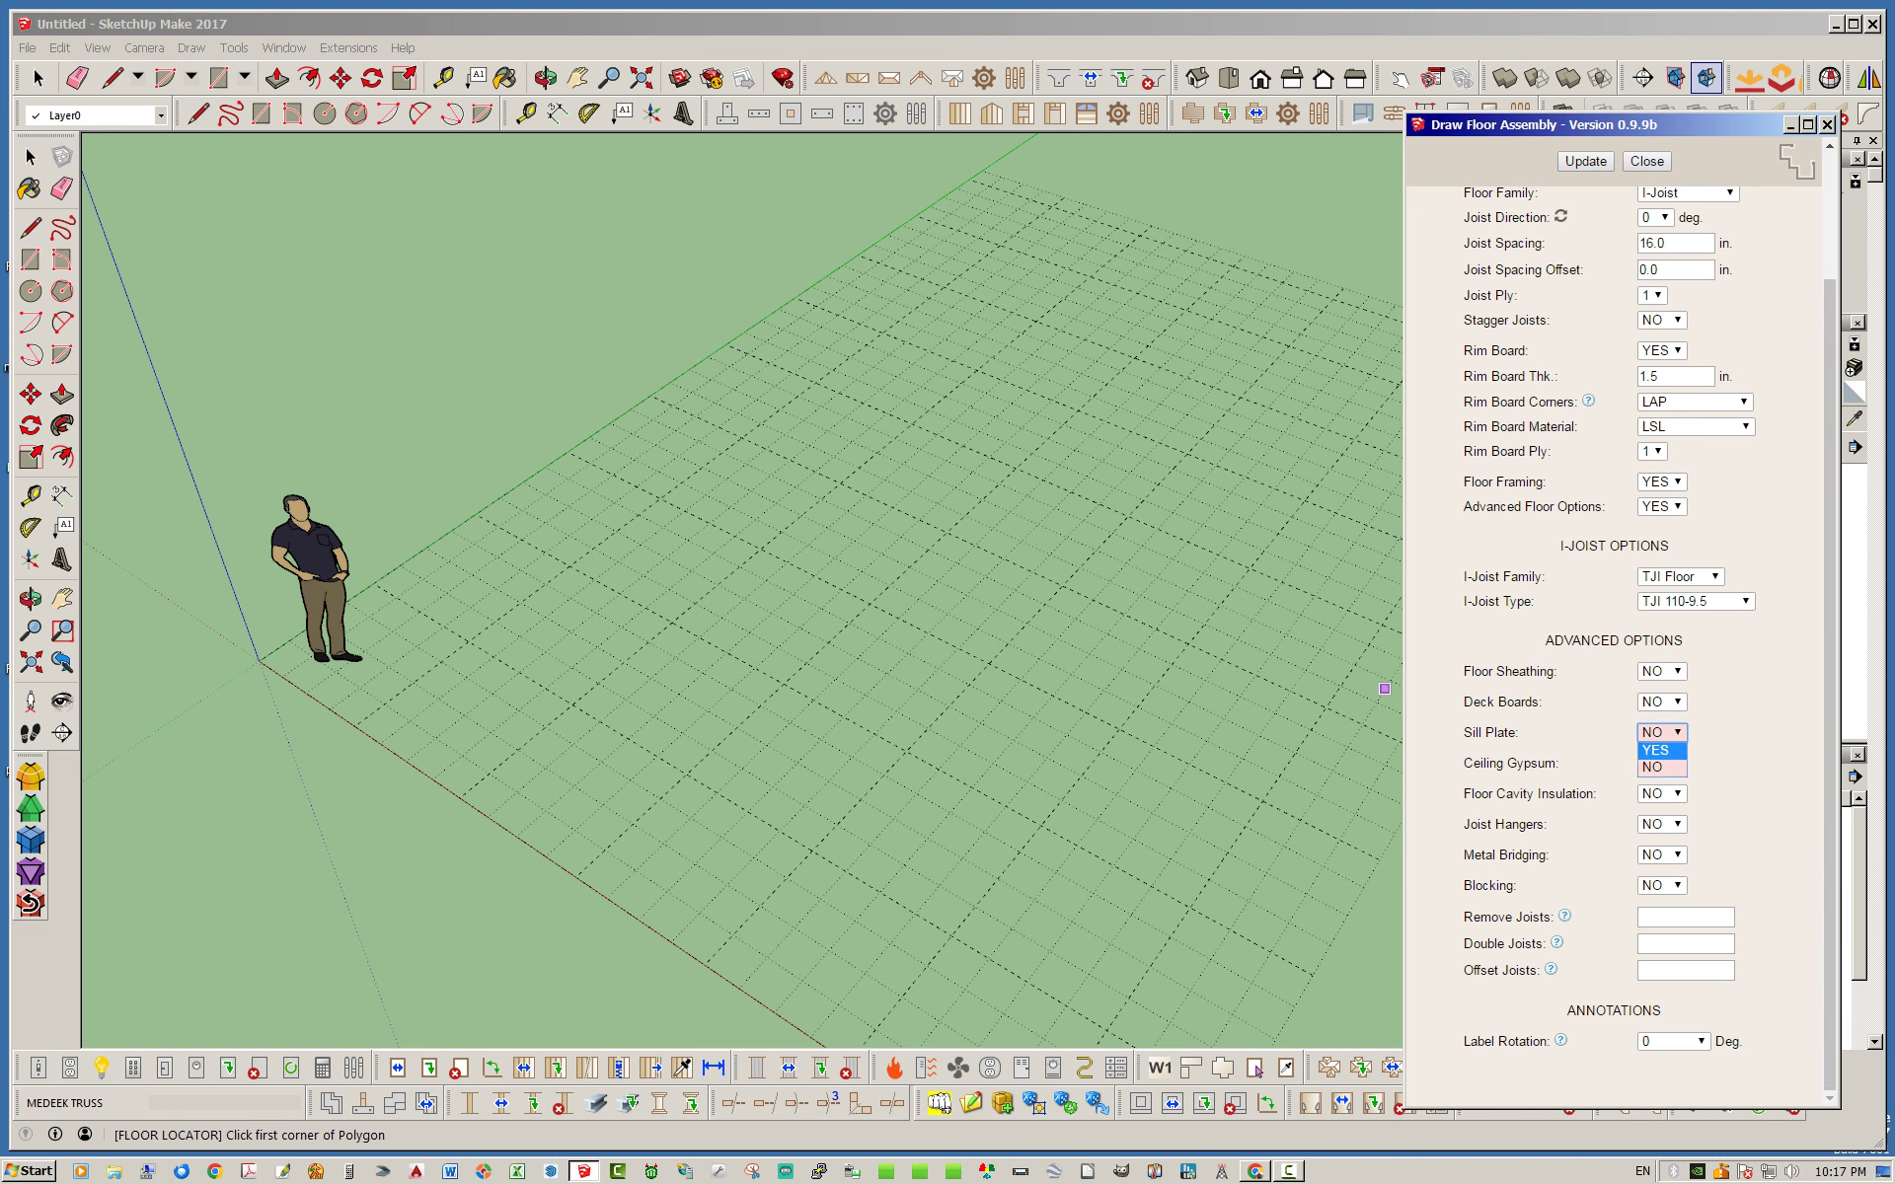
scroll(1618, 691, "down", 1)
scroll(1618, 691, "up", 3)
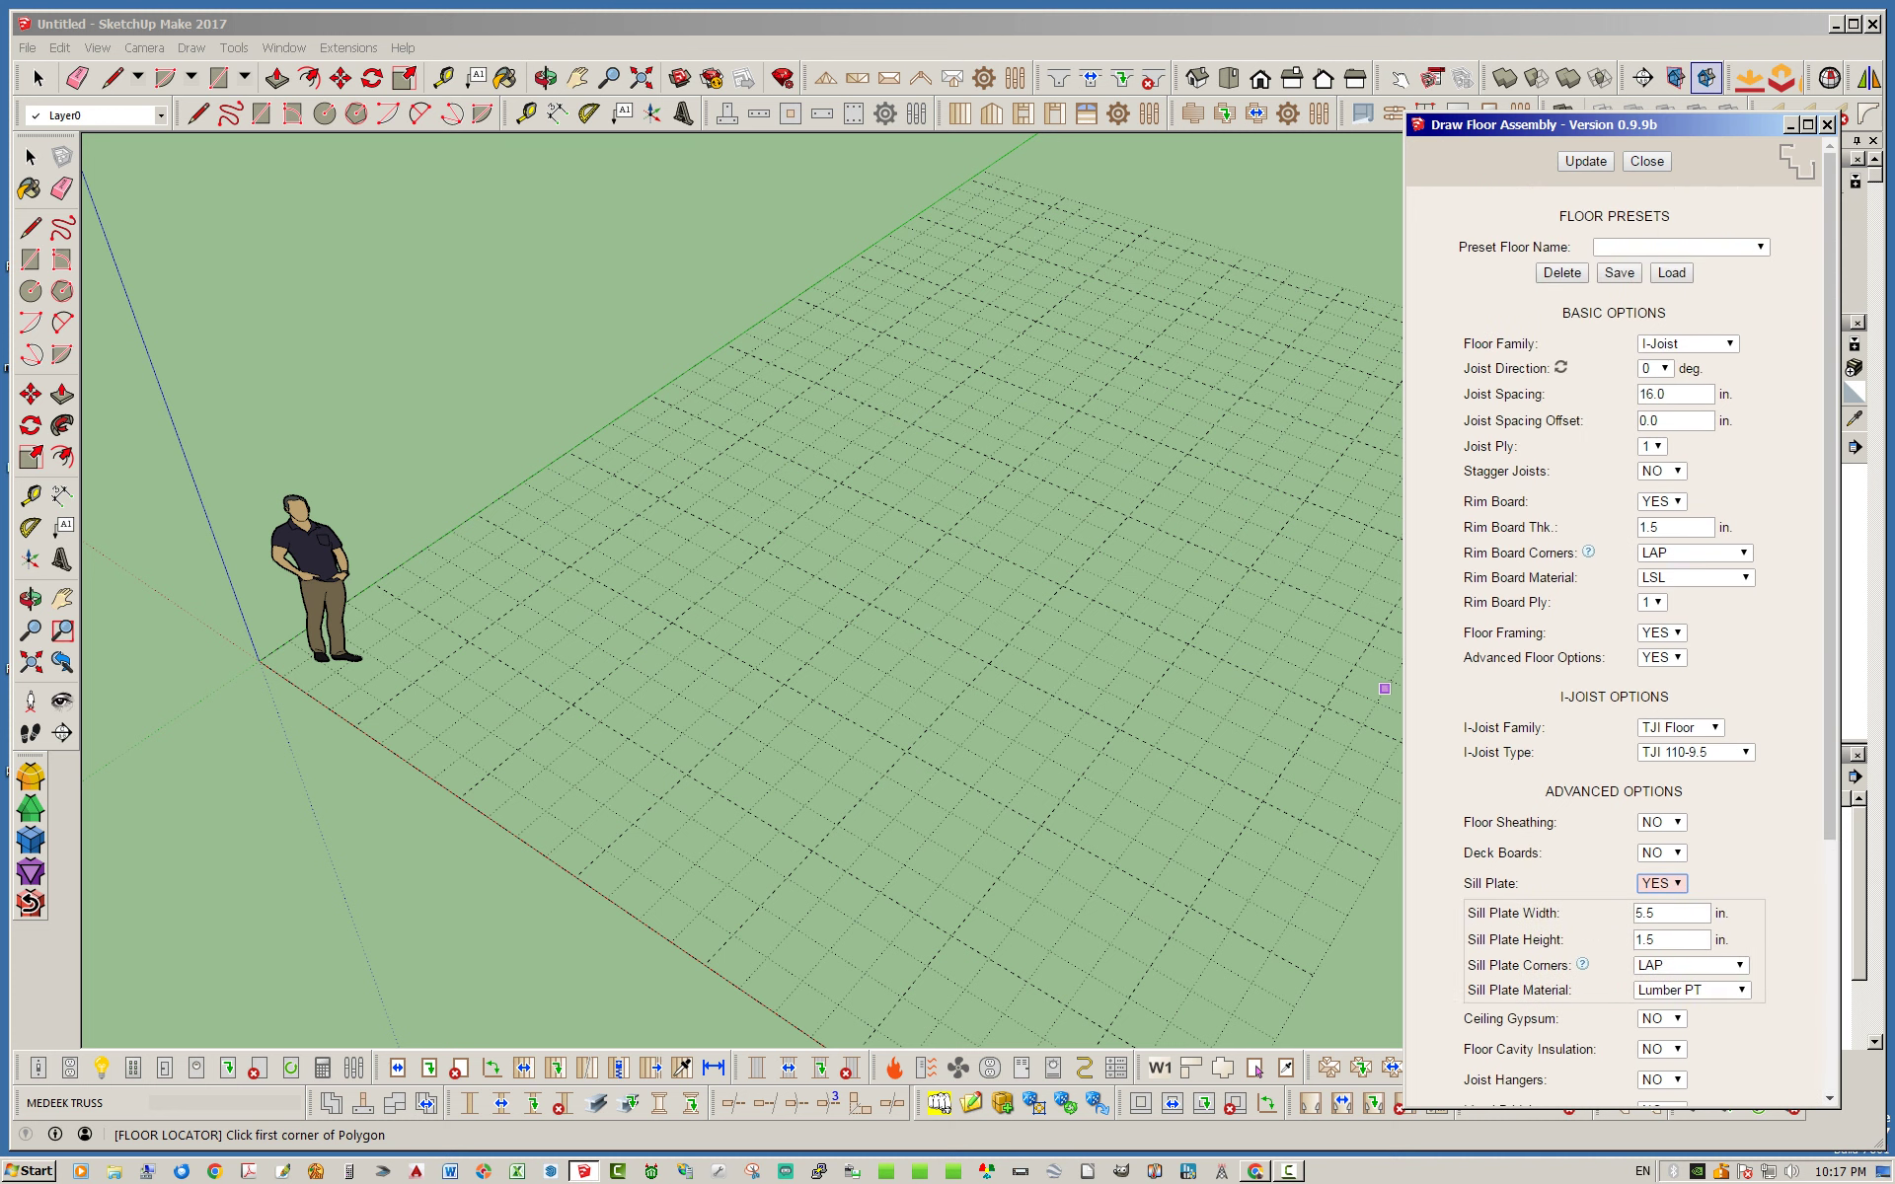
scroll(1618, 691, "down", 3)
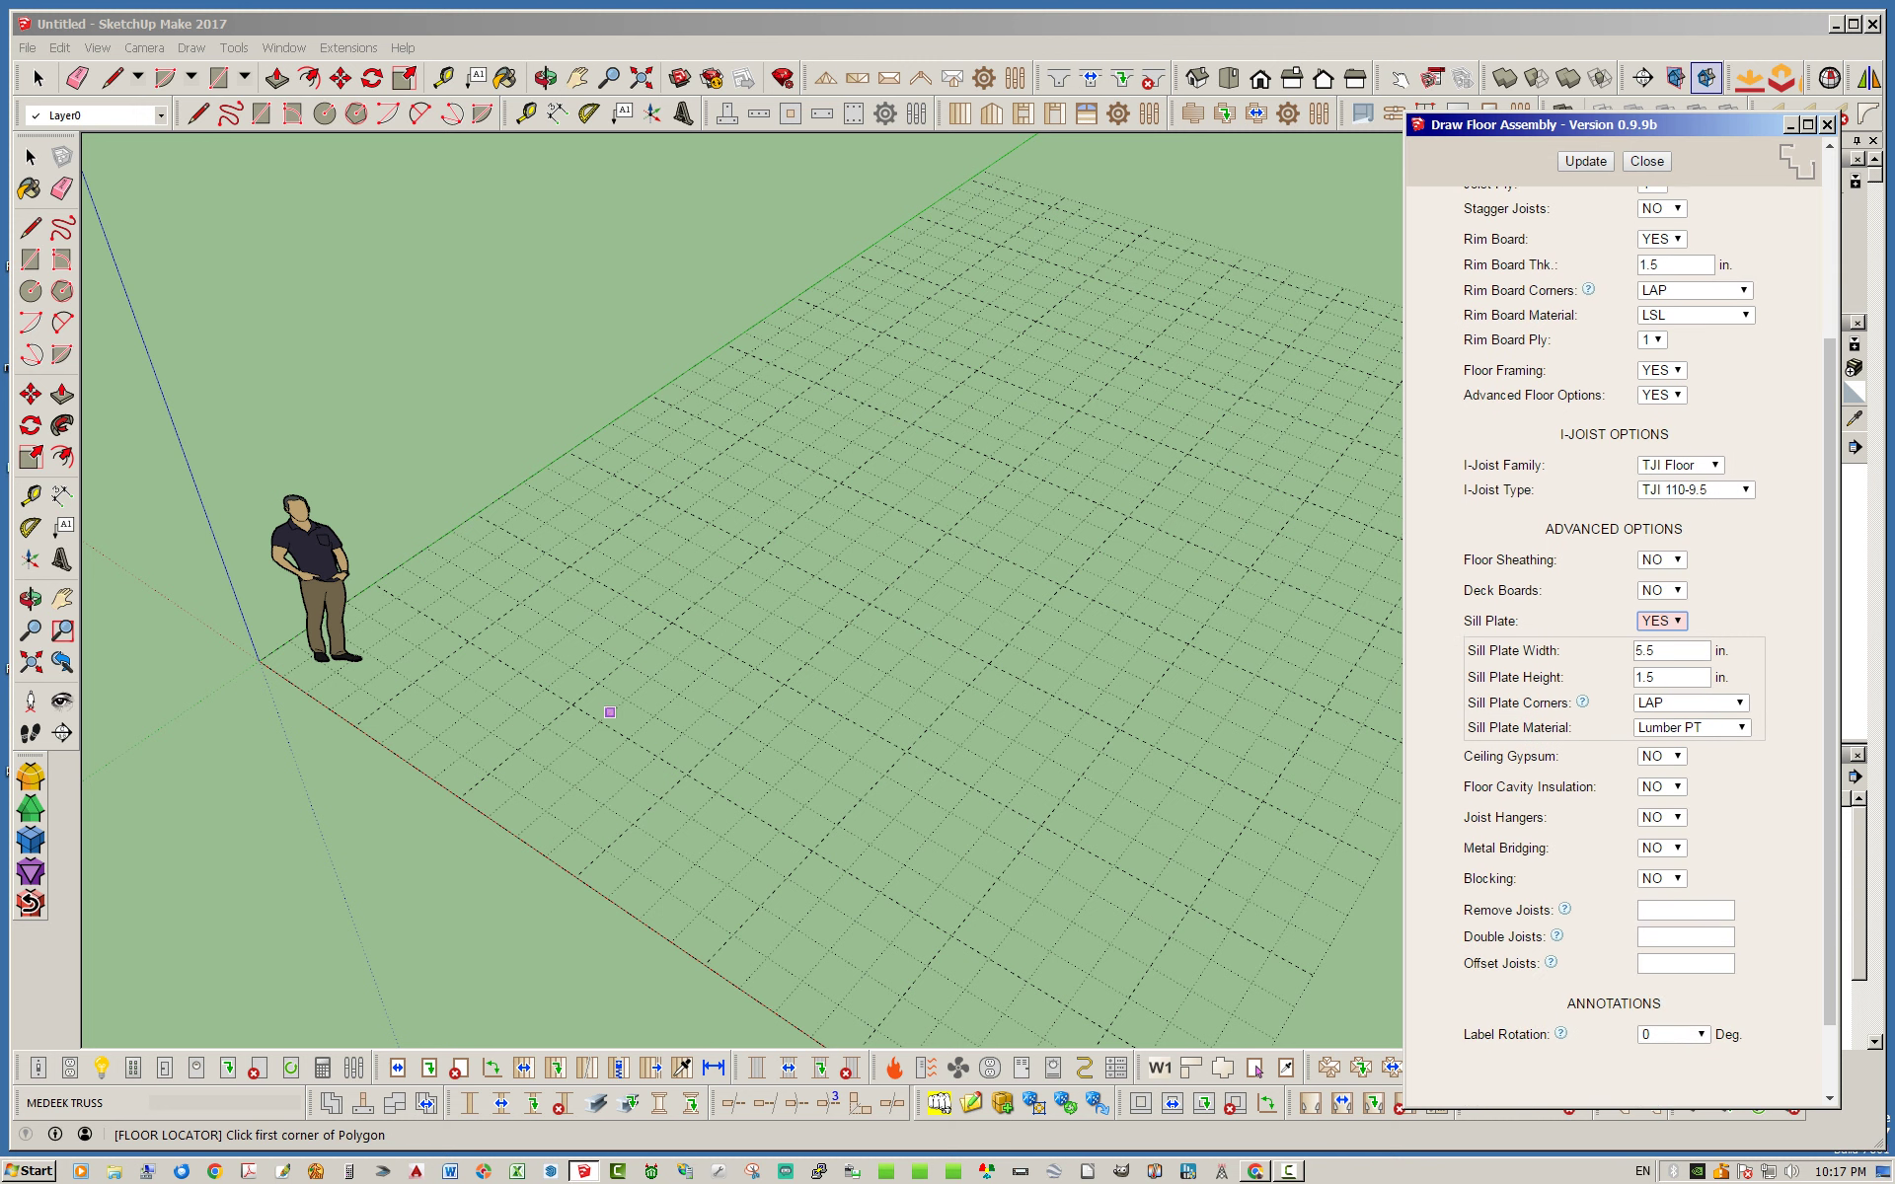
Step: Place four corners of a rectangular floor outline and close it to generate FLOOR3
left_click(468, 642)
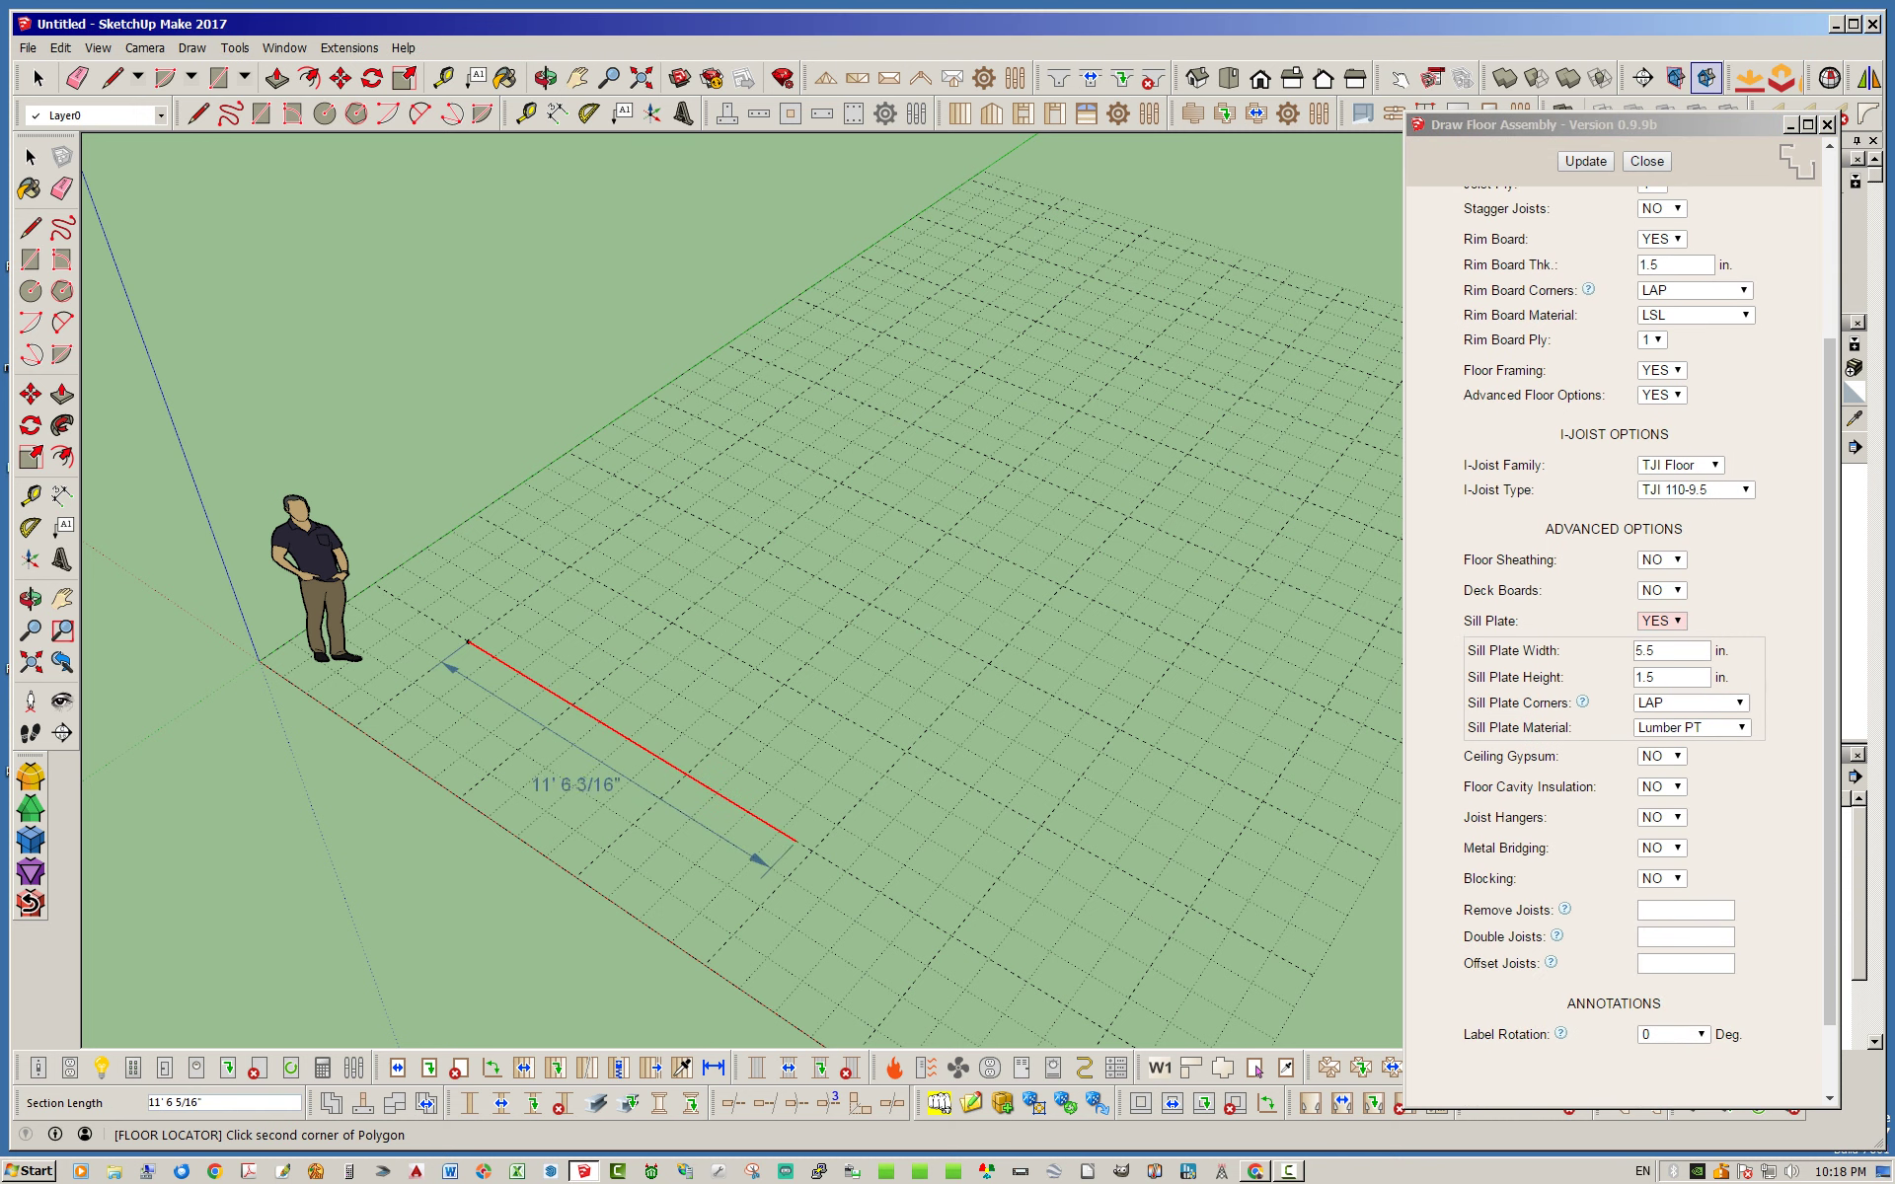
left_click(811, 850)
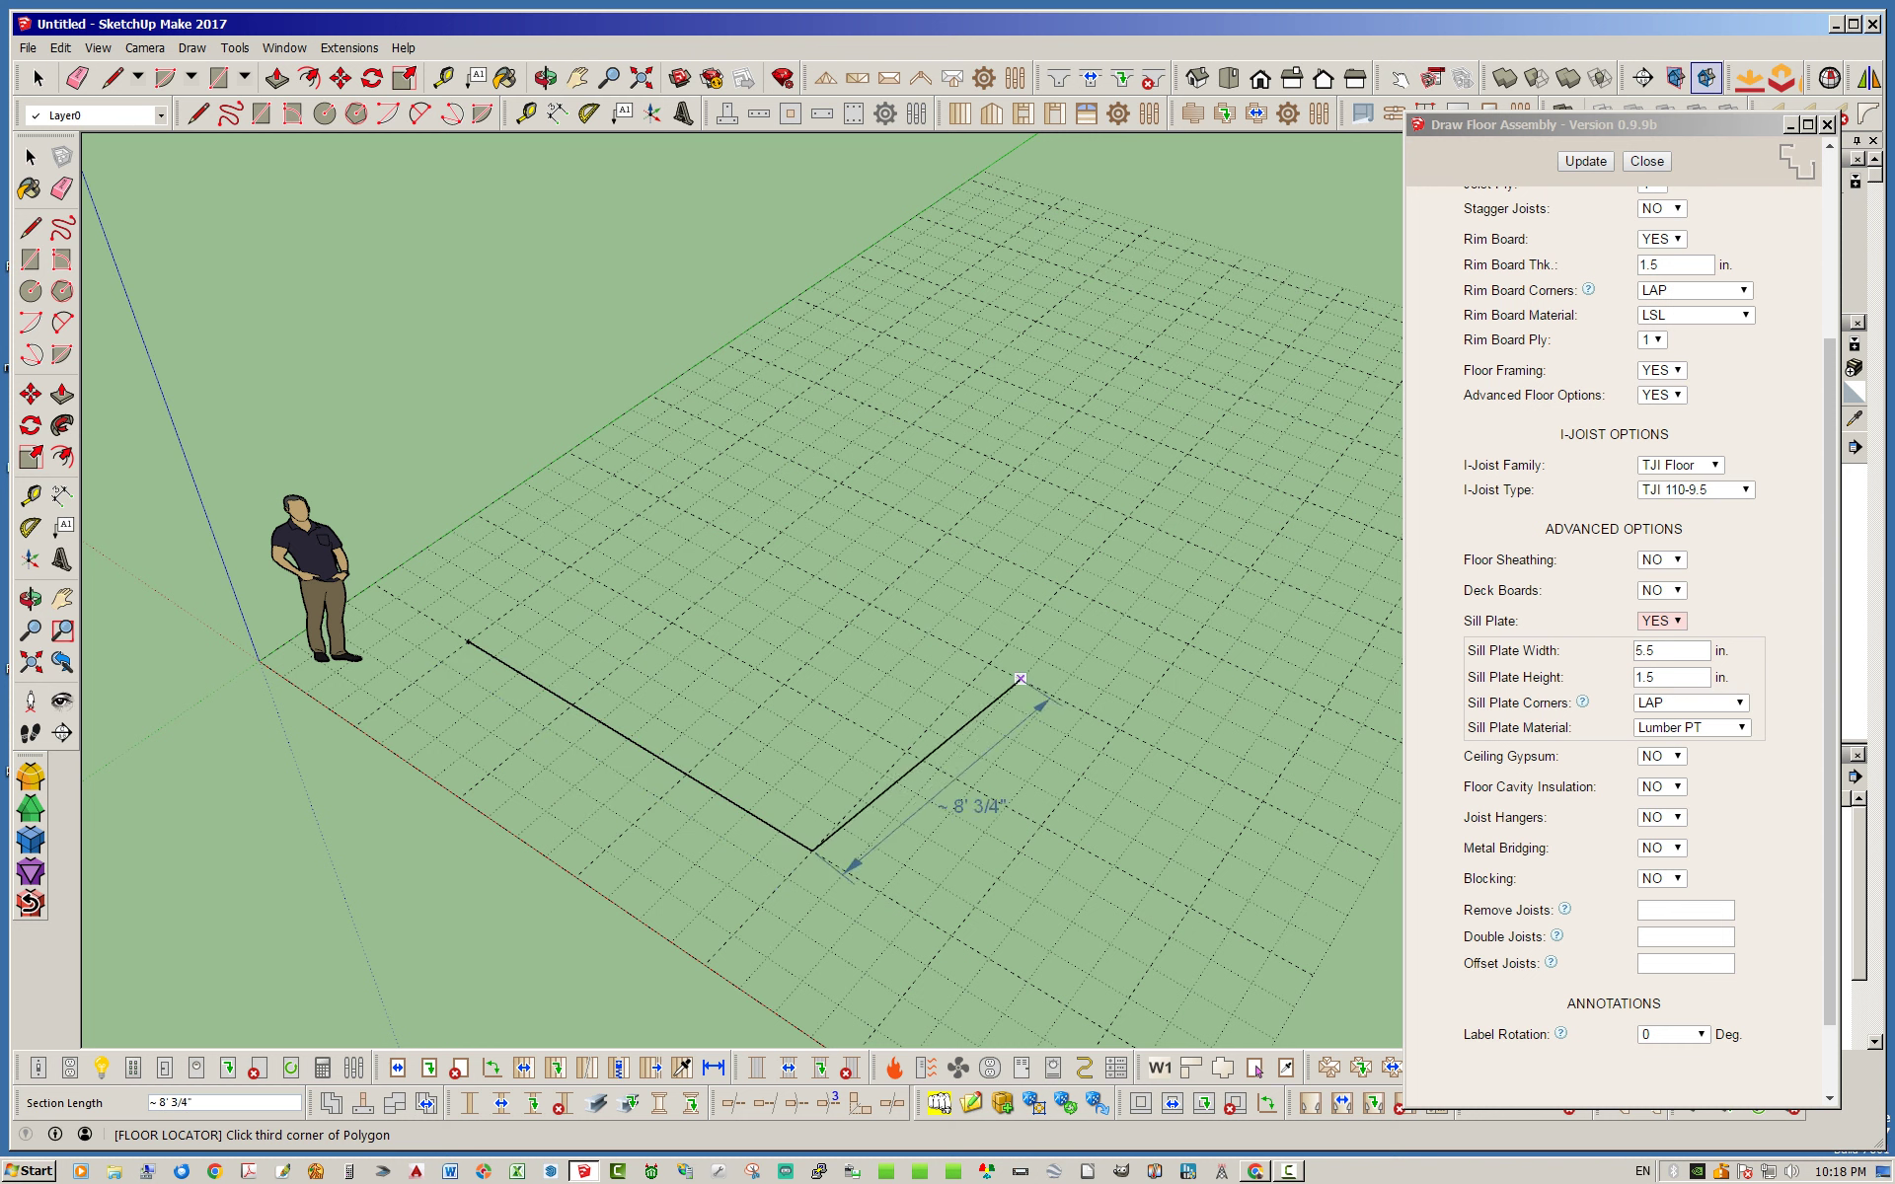
left_click(989, 663)
left_click(659, 499)
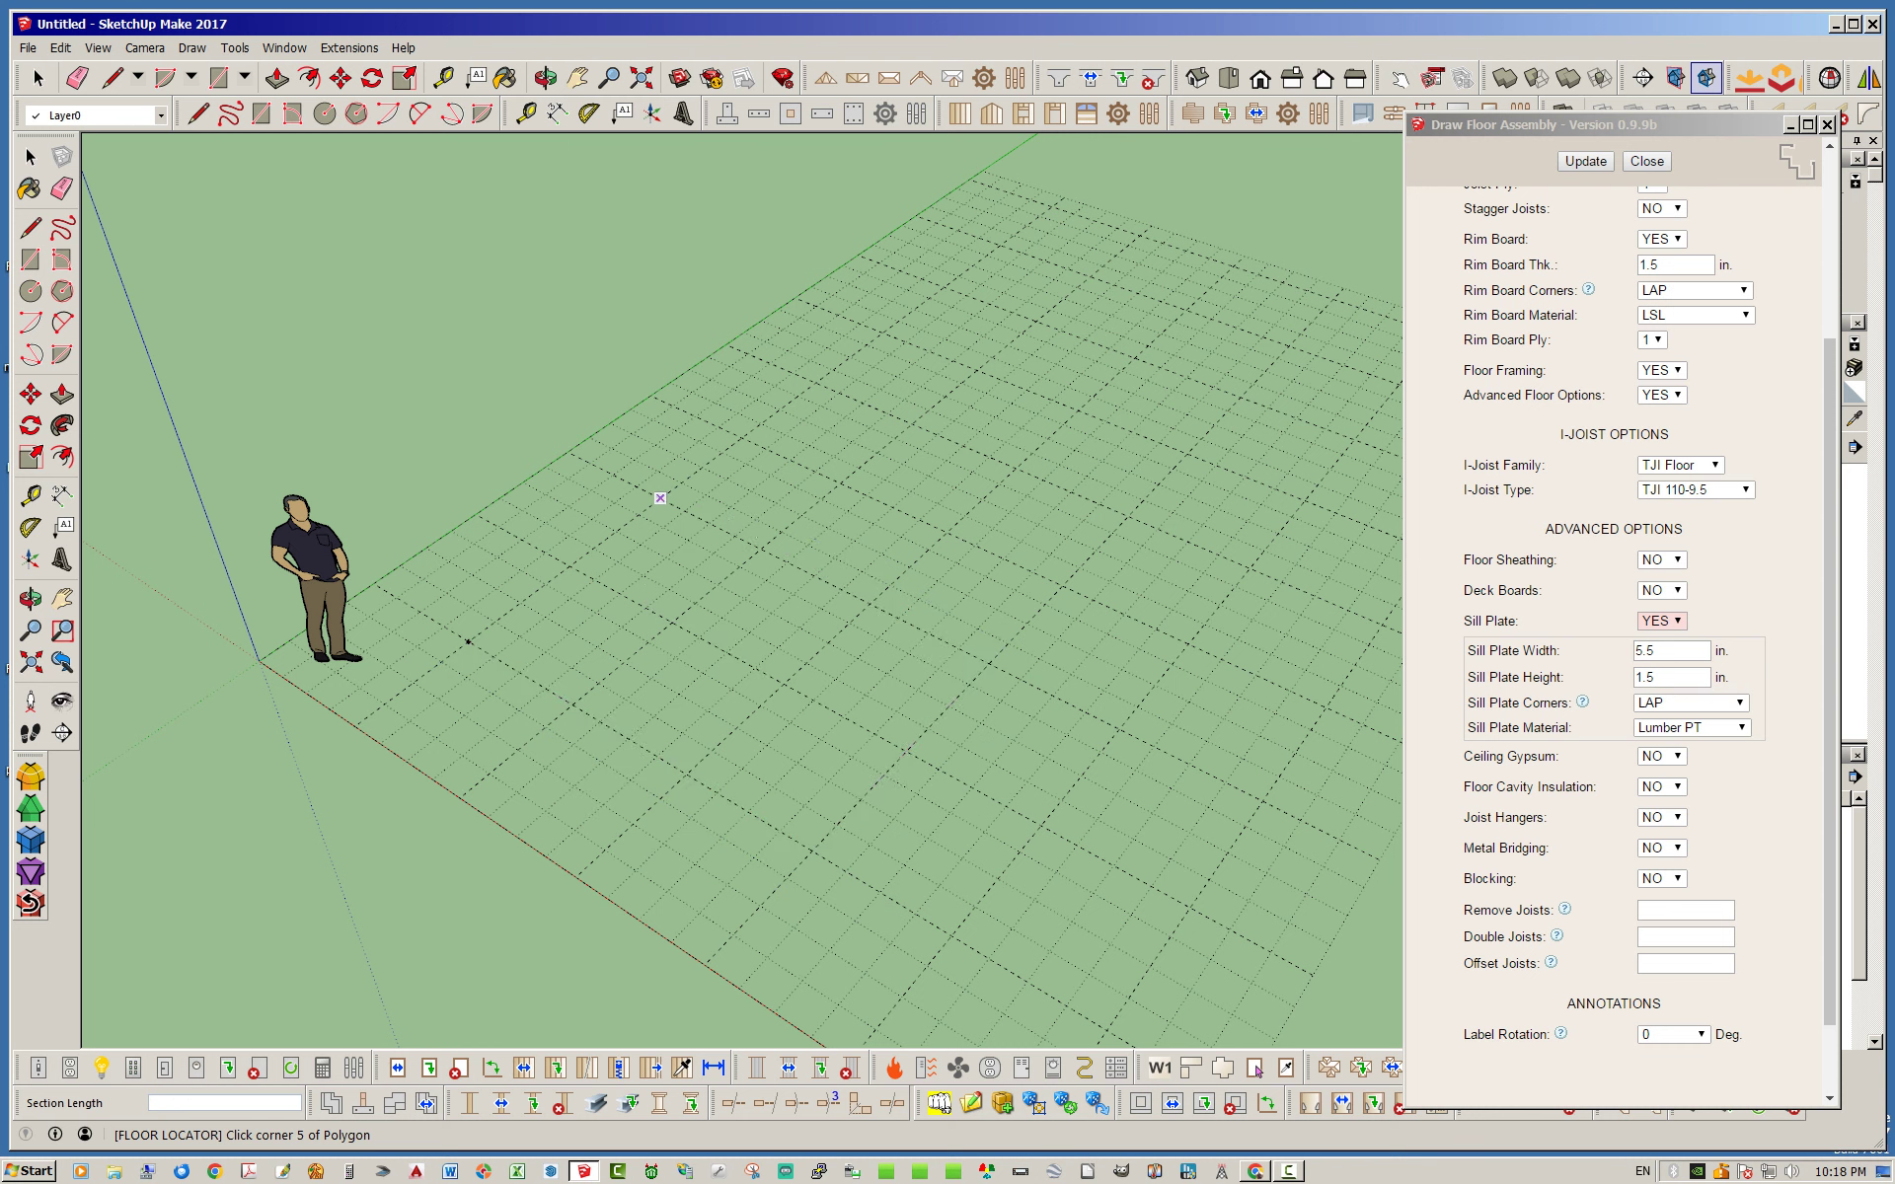
left_click(470, 641)
scroll(789, 641, "up", 5)
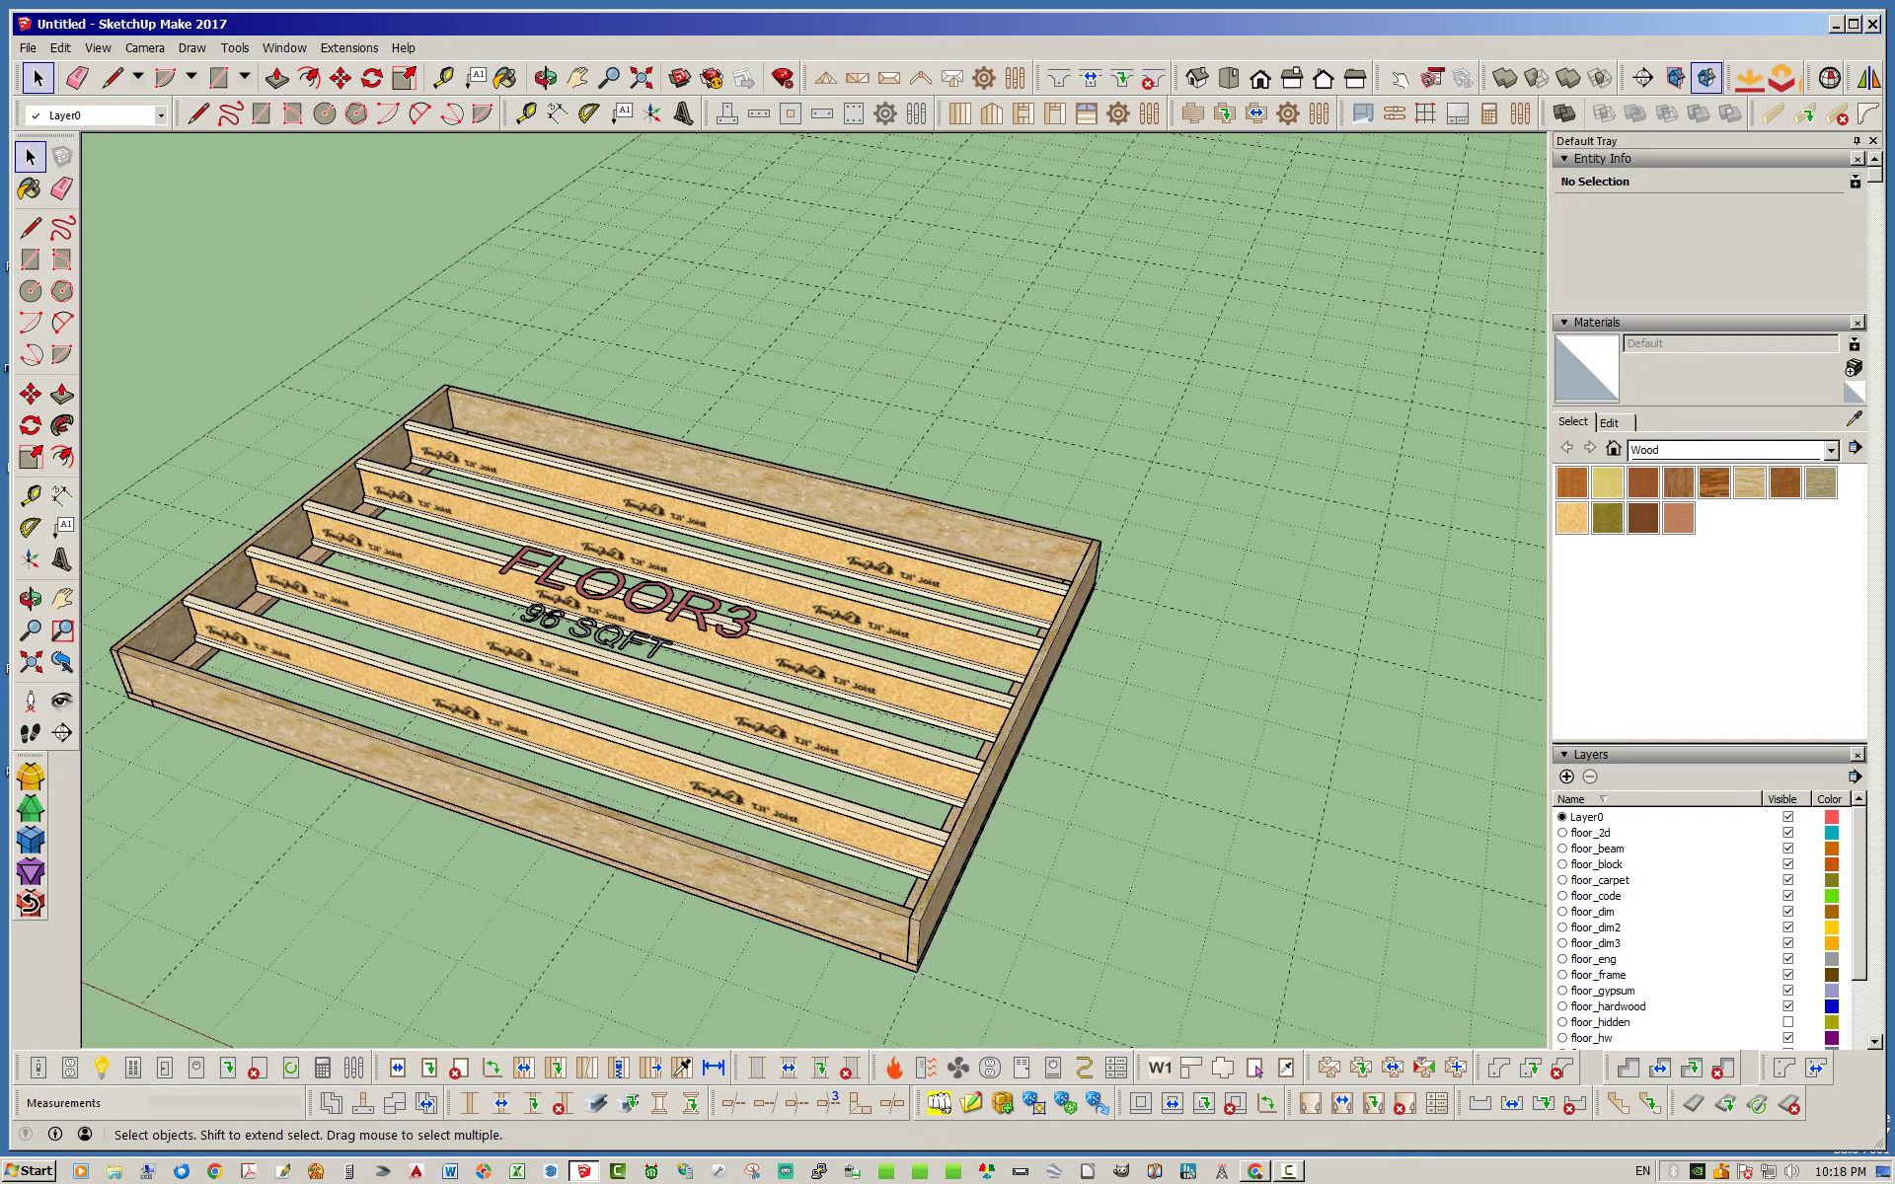
mouse_move(789, 641)
middle_mouse_down()
mouse_move(770, 632)
mouse_move(790, 593)
mouse_move(741, 651)
middle_mouse_up()
scroll(770, 632, "up", 3)
scroll(789, 592, "up", 3)
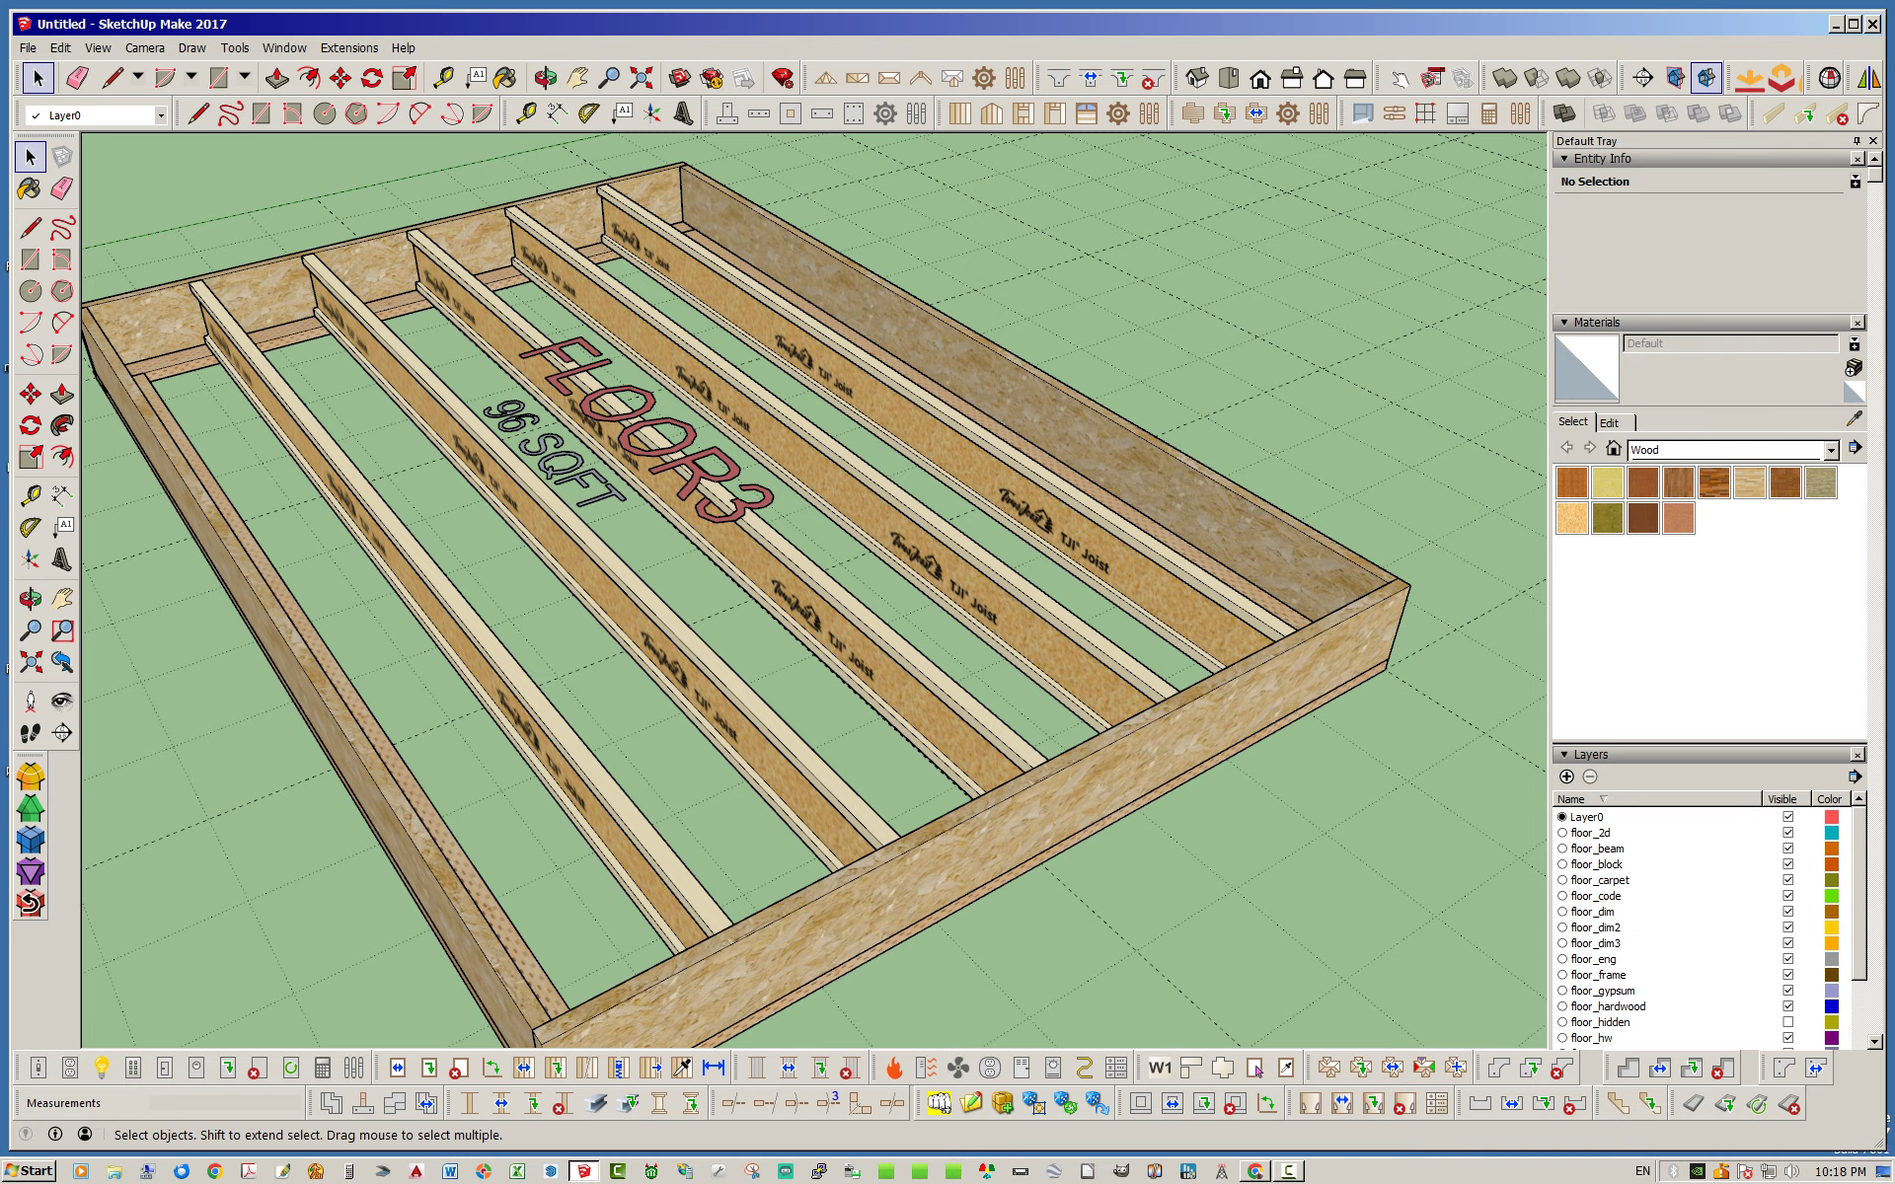
mouse_move(740, 652)
middle_mouse_down()
mouse_move(740, 533)
mouse_move(671, 494)
mouse_move(690, 395)
mouse_move(691, 434)
middle_mouse_up()
scroll(740, 592, "down", 3)
scroll(740, 533, "up", 5)
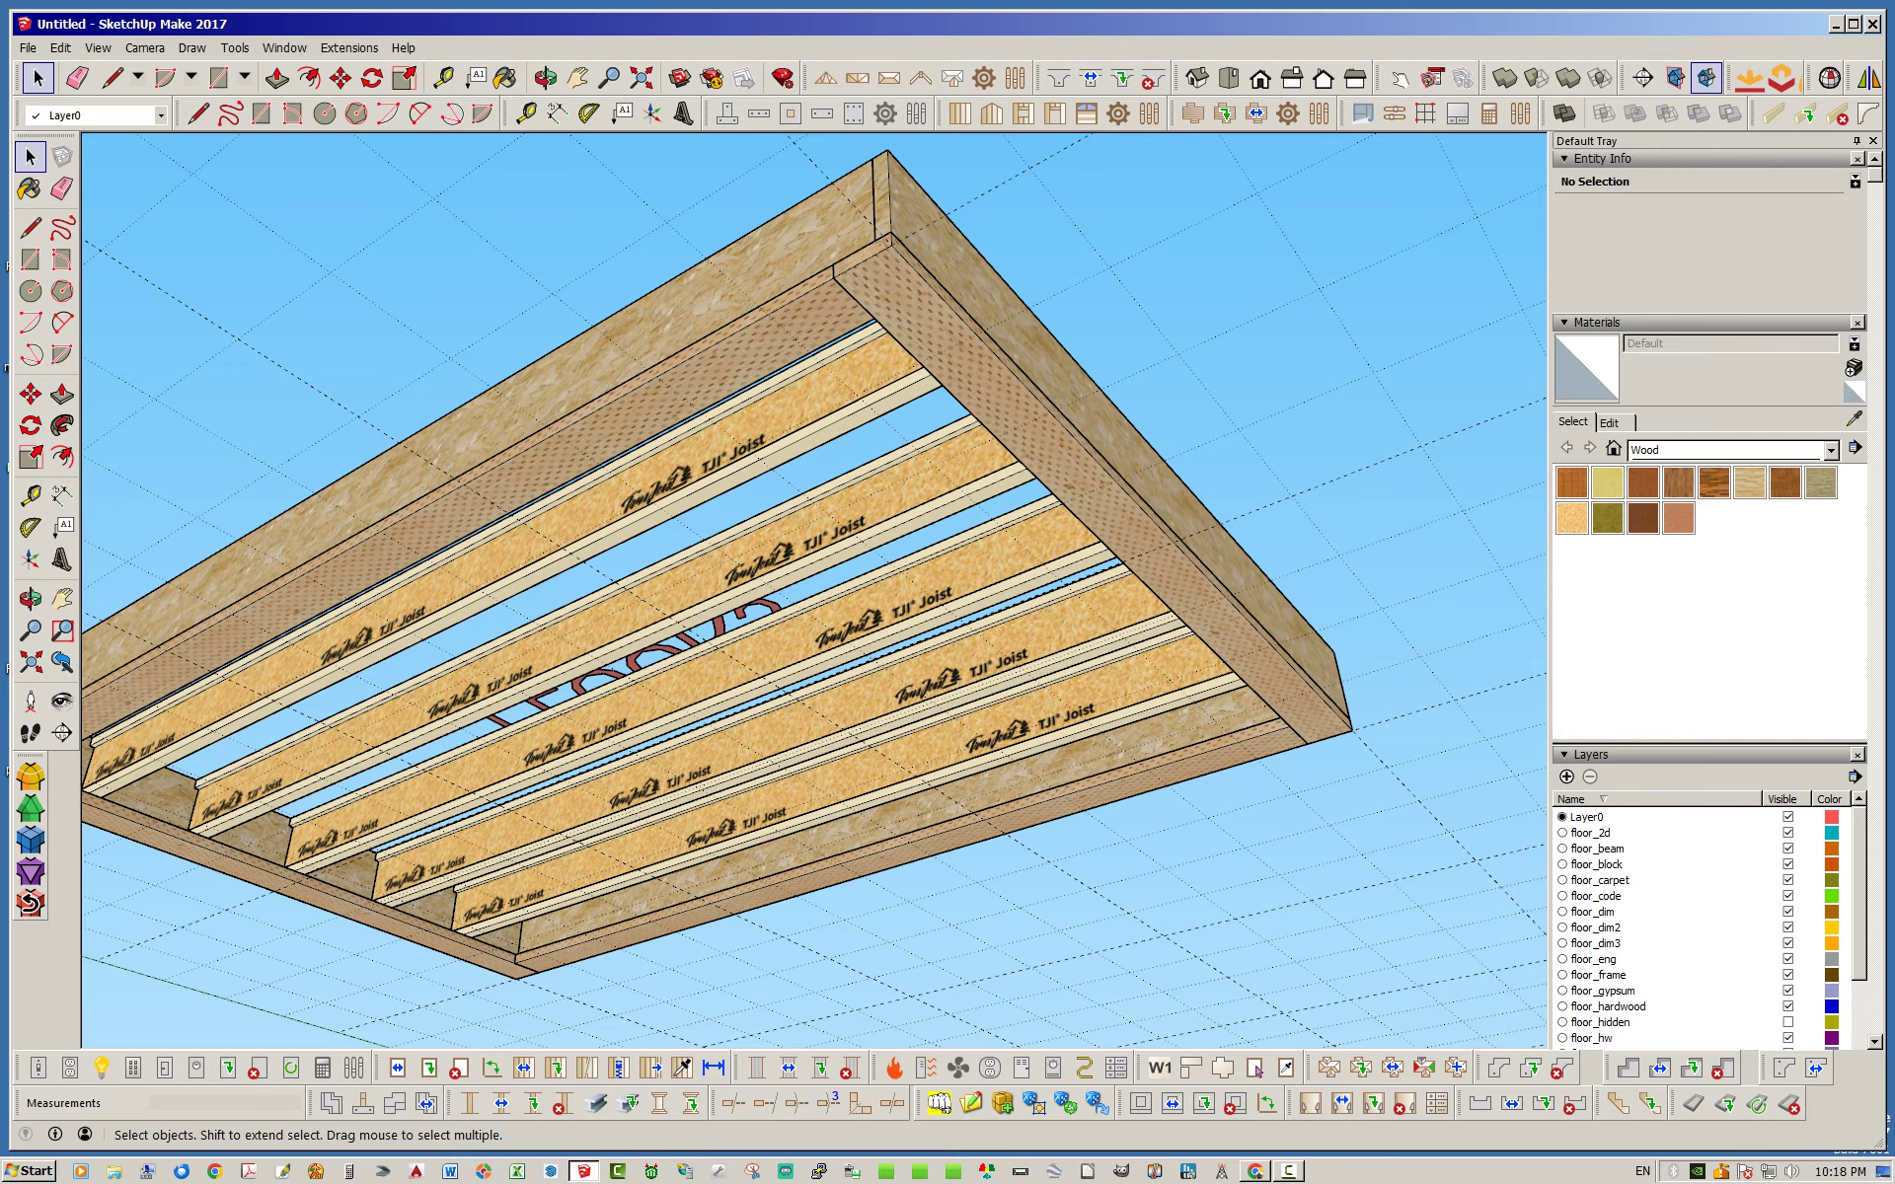
middle_click_drag(691, 434, 691, 710)
scroll(395, 296, "up", 3)
middle_click_drag(691, 592, 750, 621)
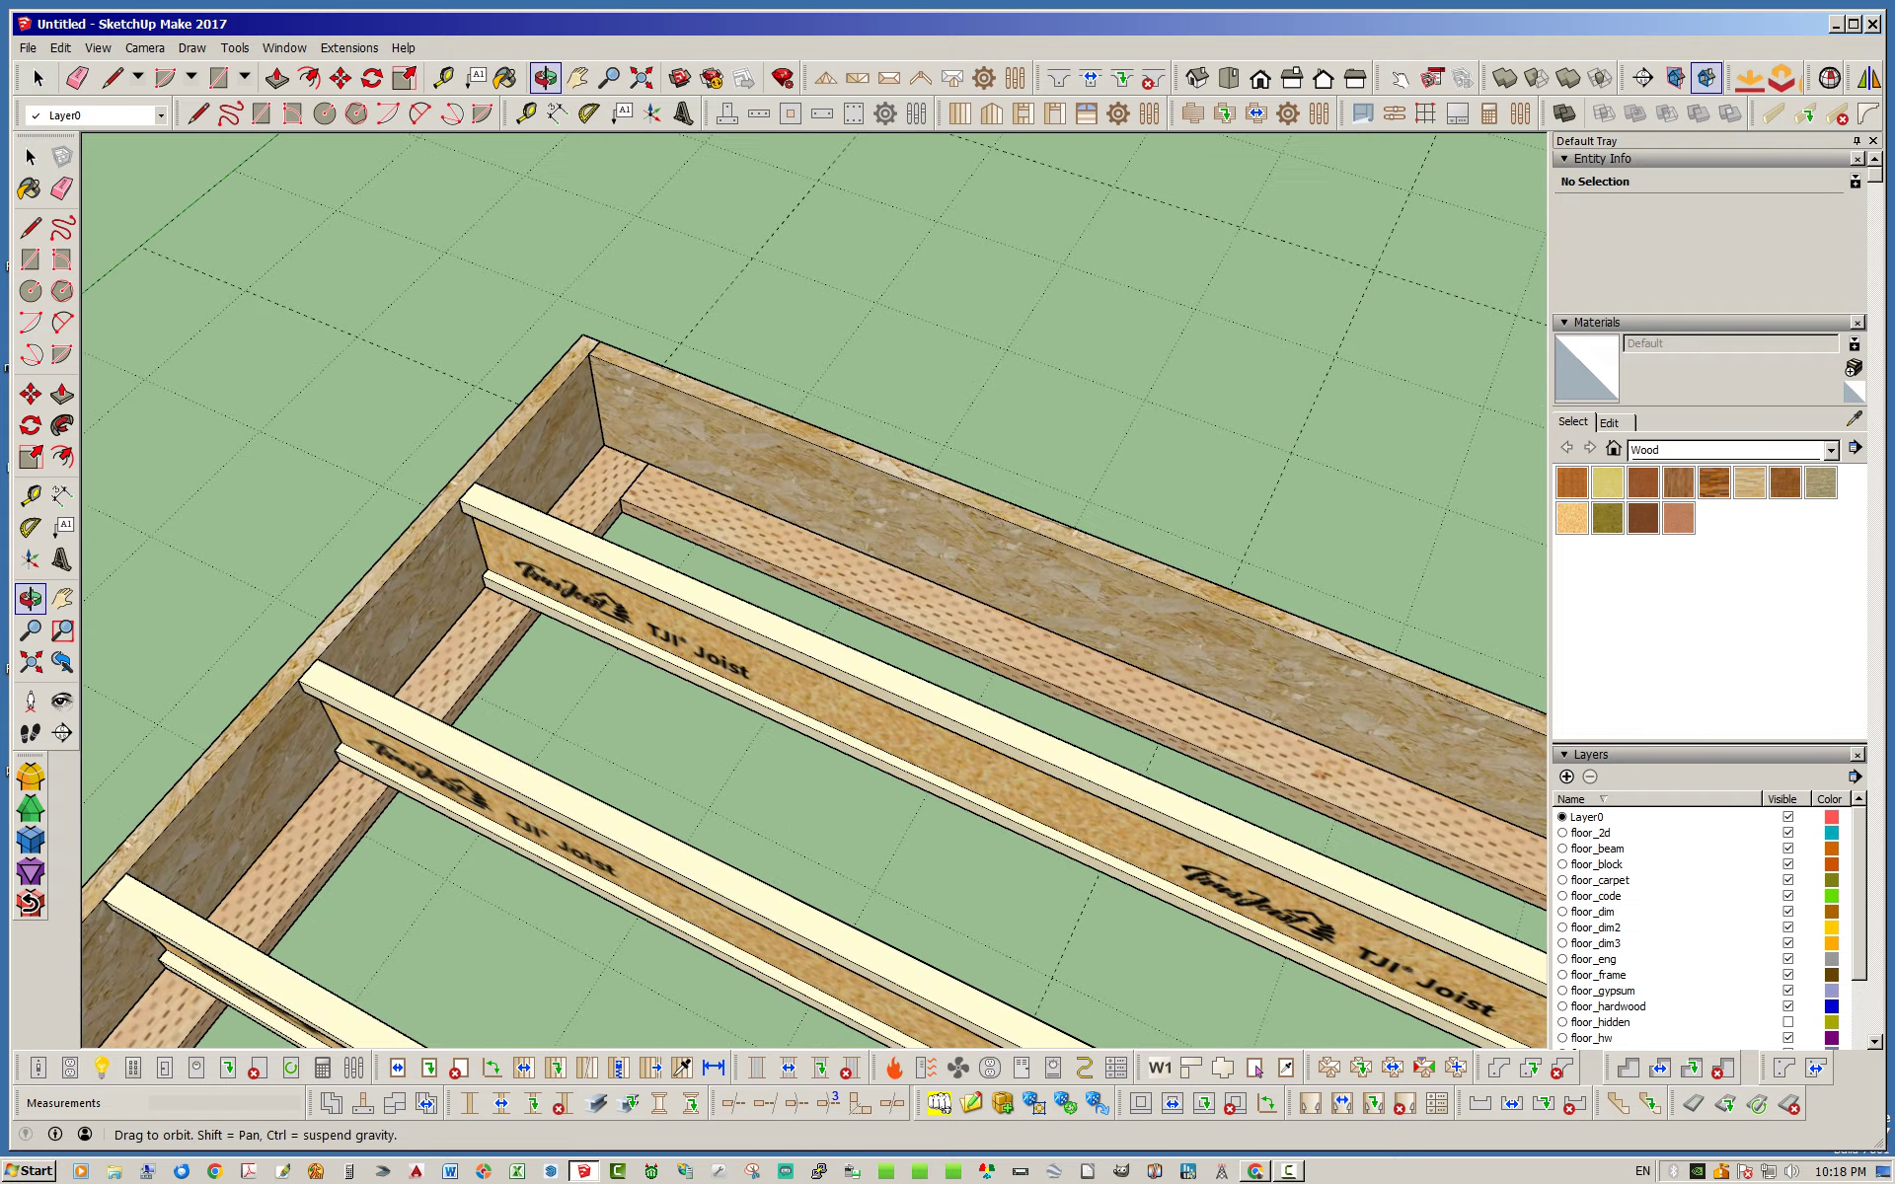
Step: Edit FLOOR3 and regenerate it with REVERSE LAP sill plate corners
right_click(806, 532)
left_click(868, 837)
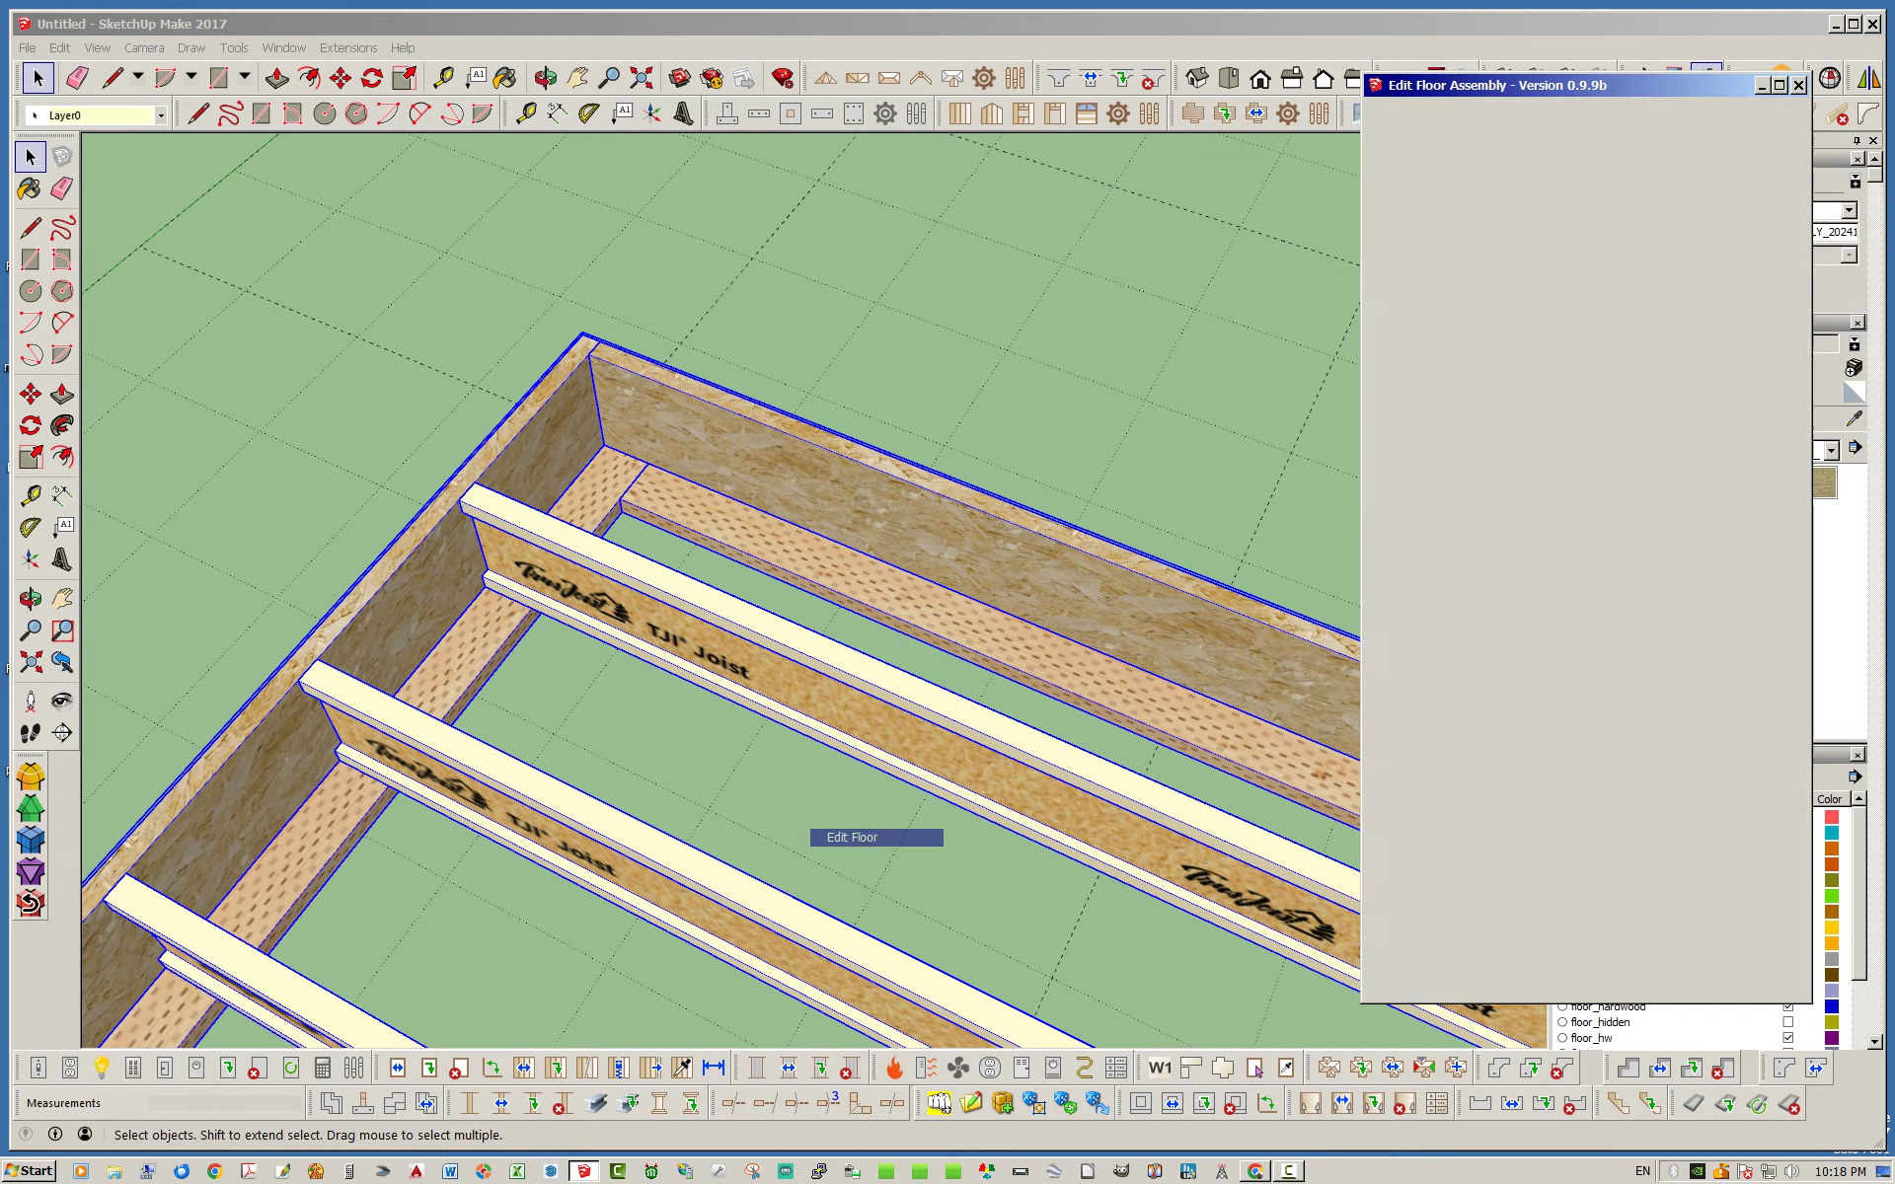
left_click_drag(1801, 404, 1801, 562)
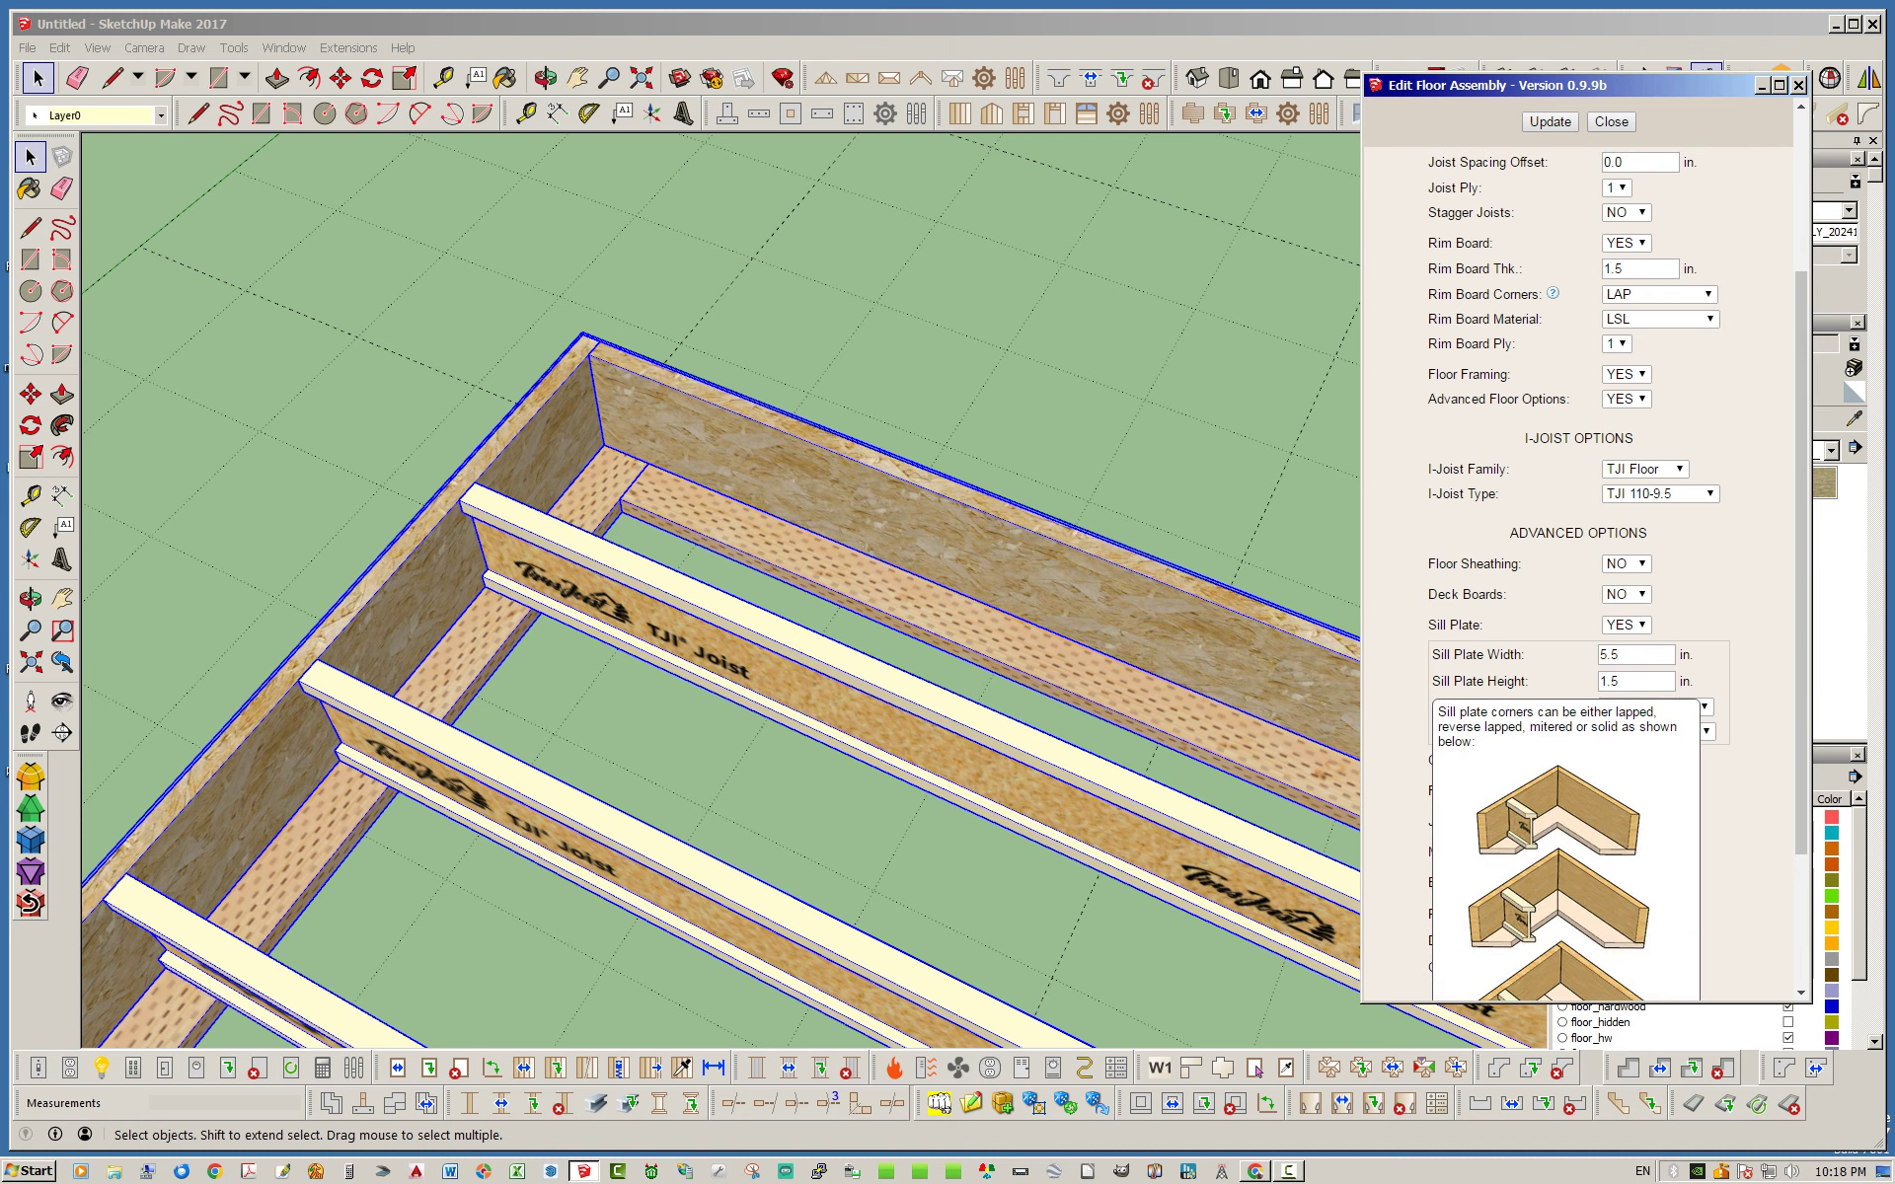
left_click(1668, 707)
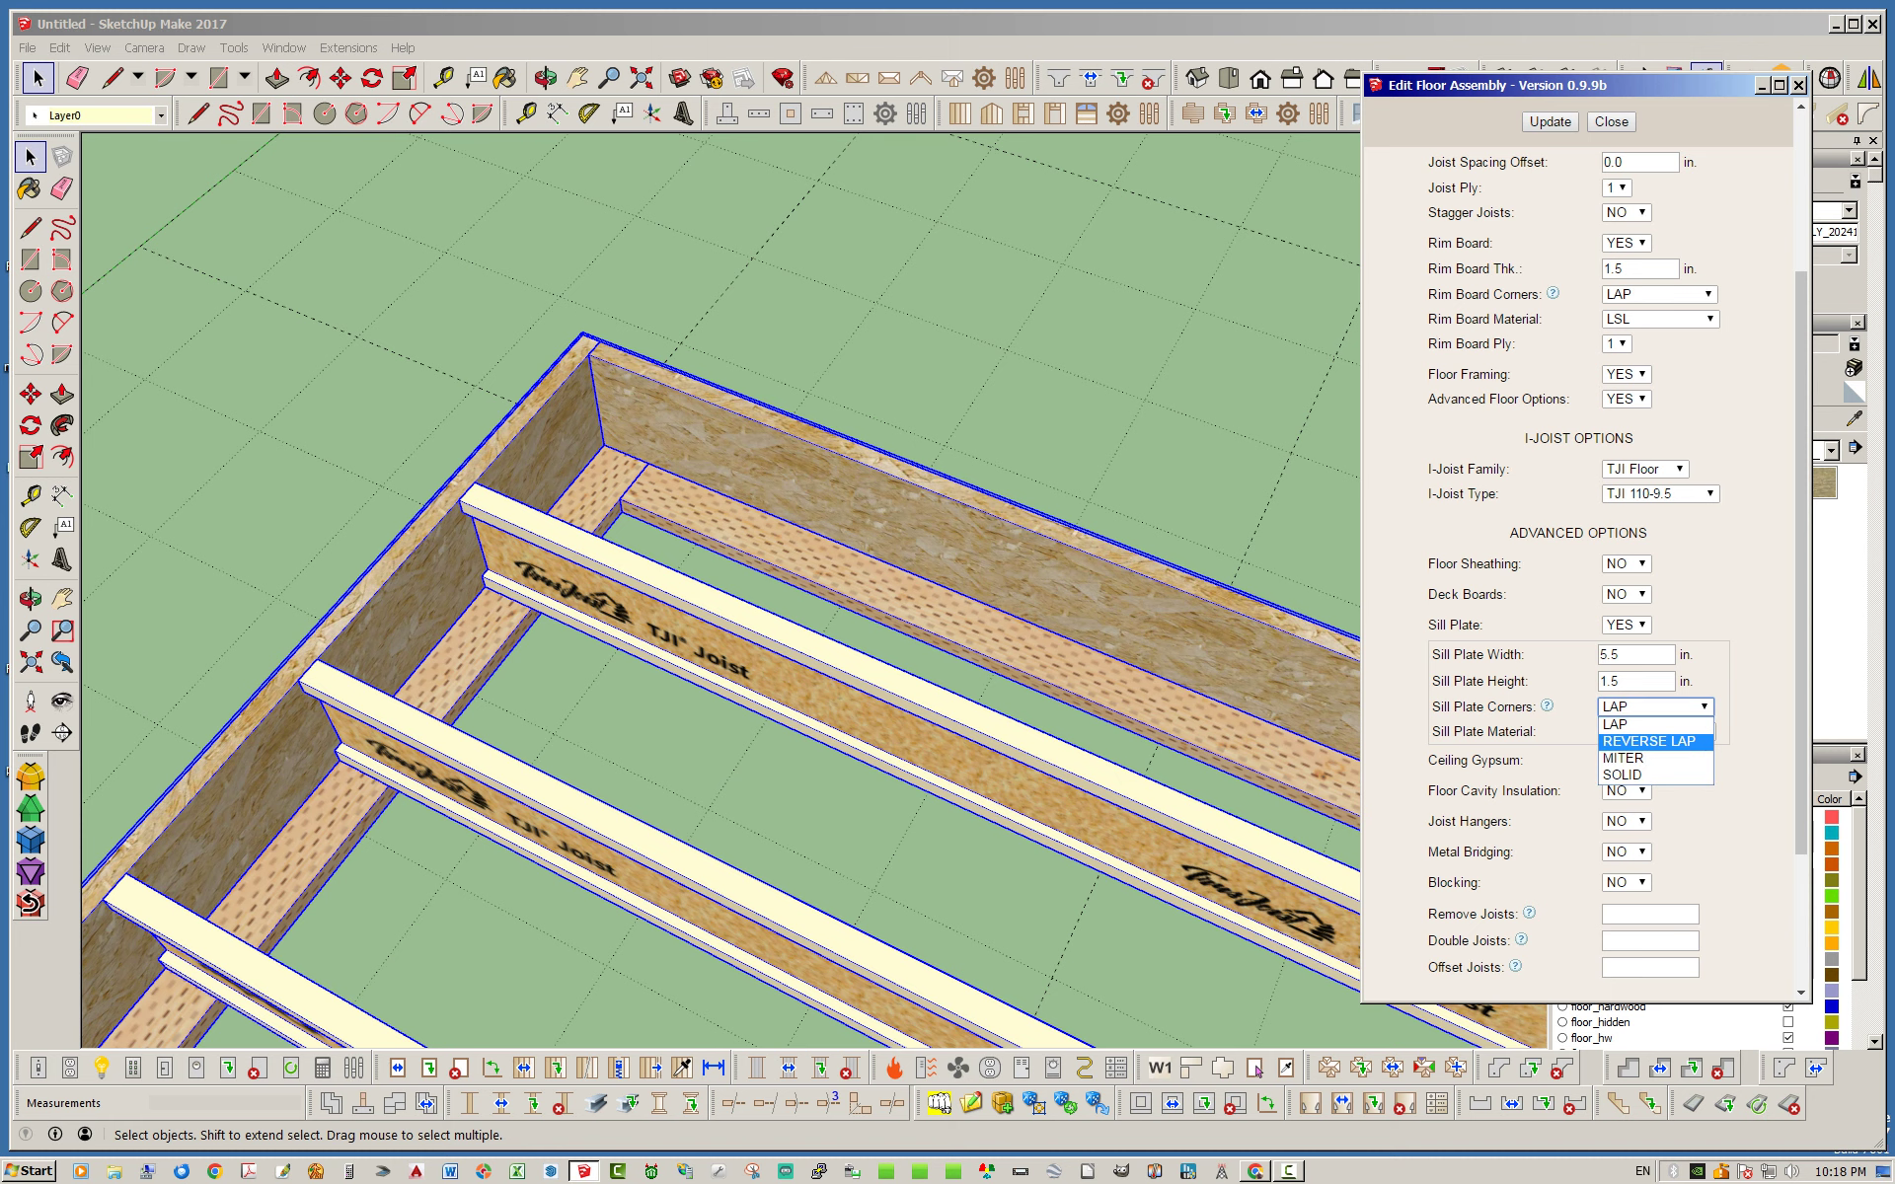
left_click(1648, 741)
left_click(1549, 122)
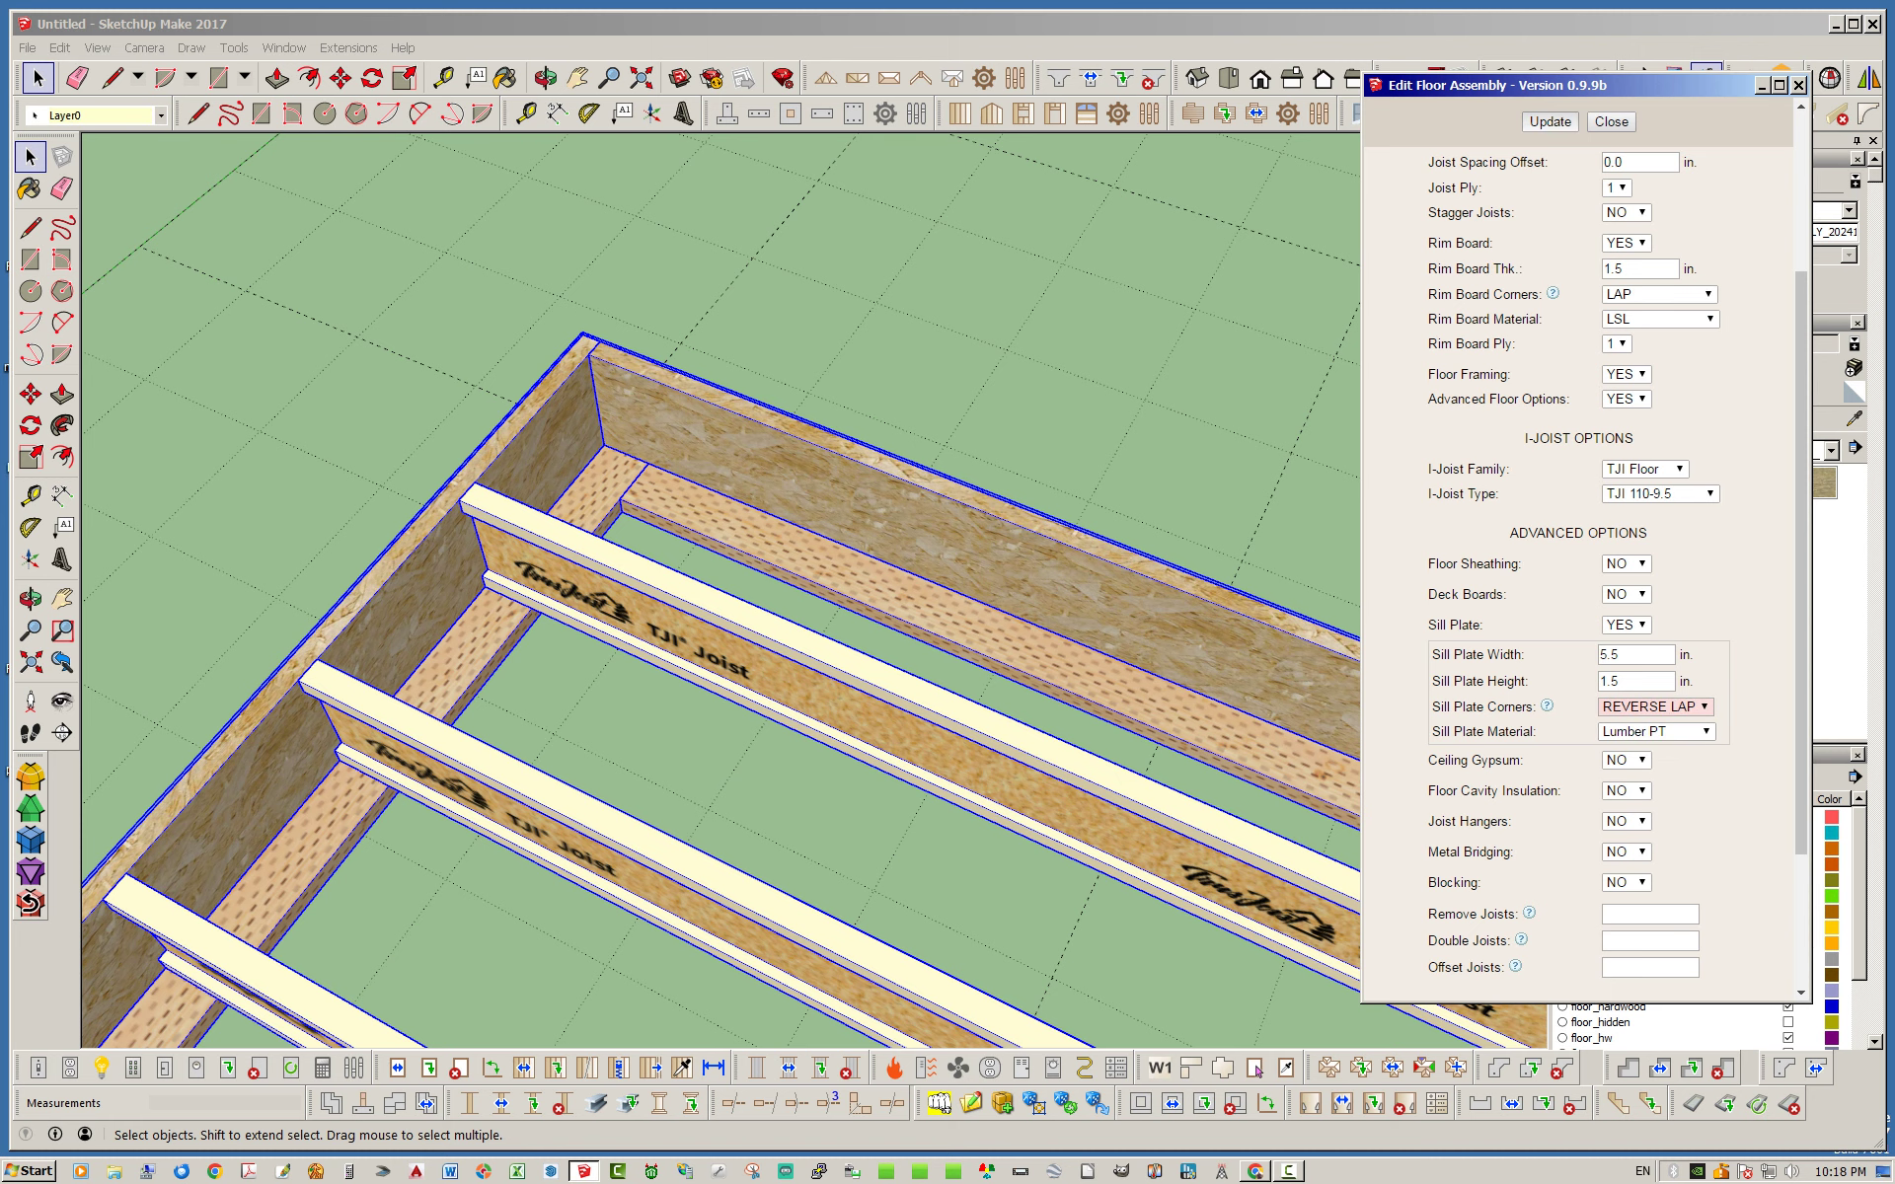
Step: Regenerate FLOOR3 with MITER sill plate corners
scroll(399, 454, "down", 1)
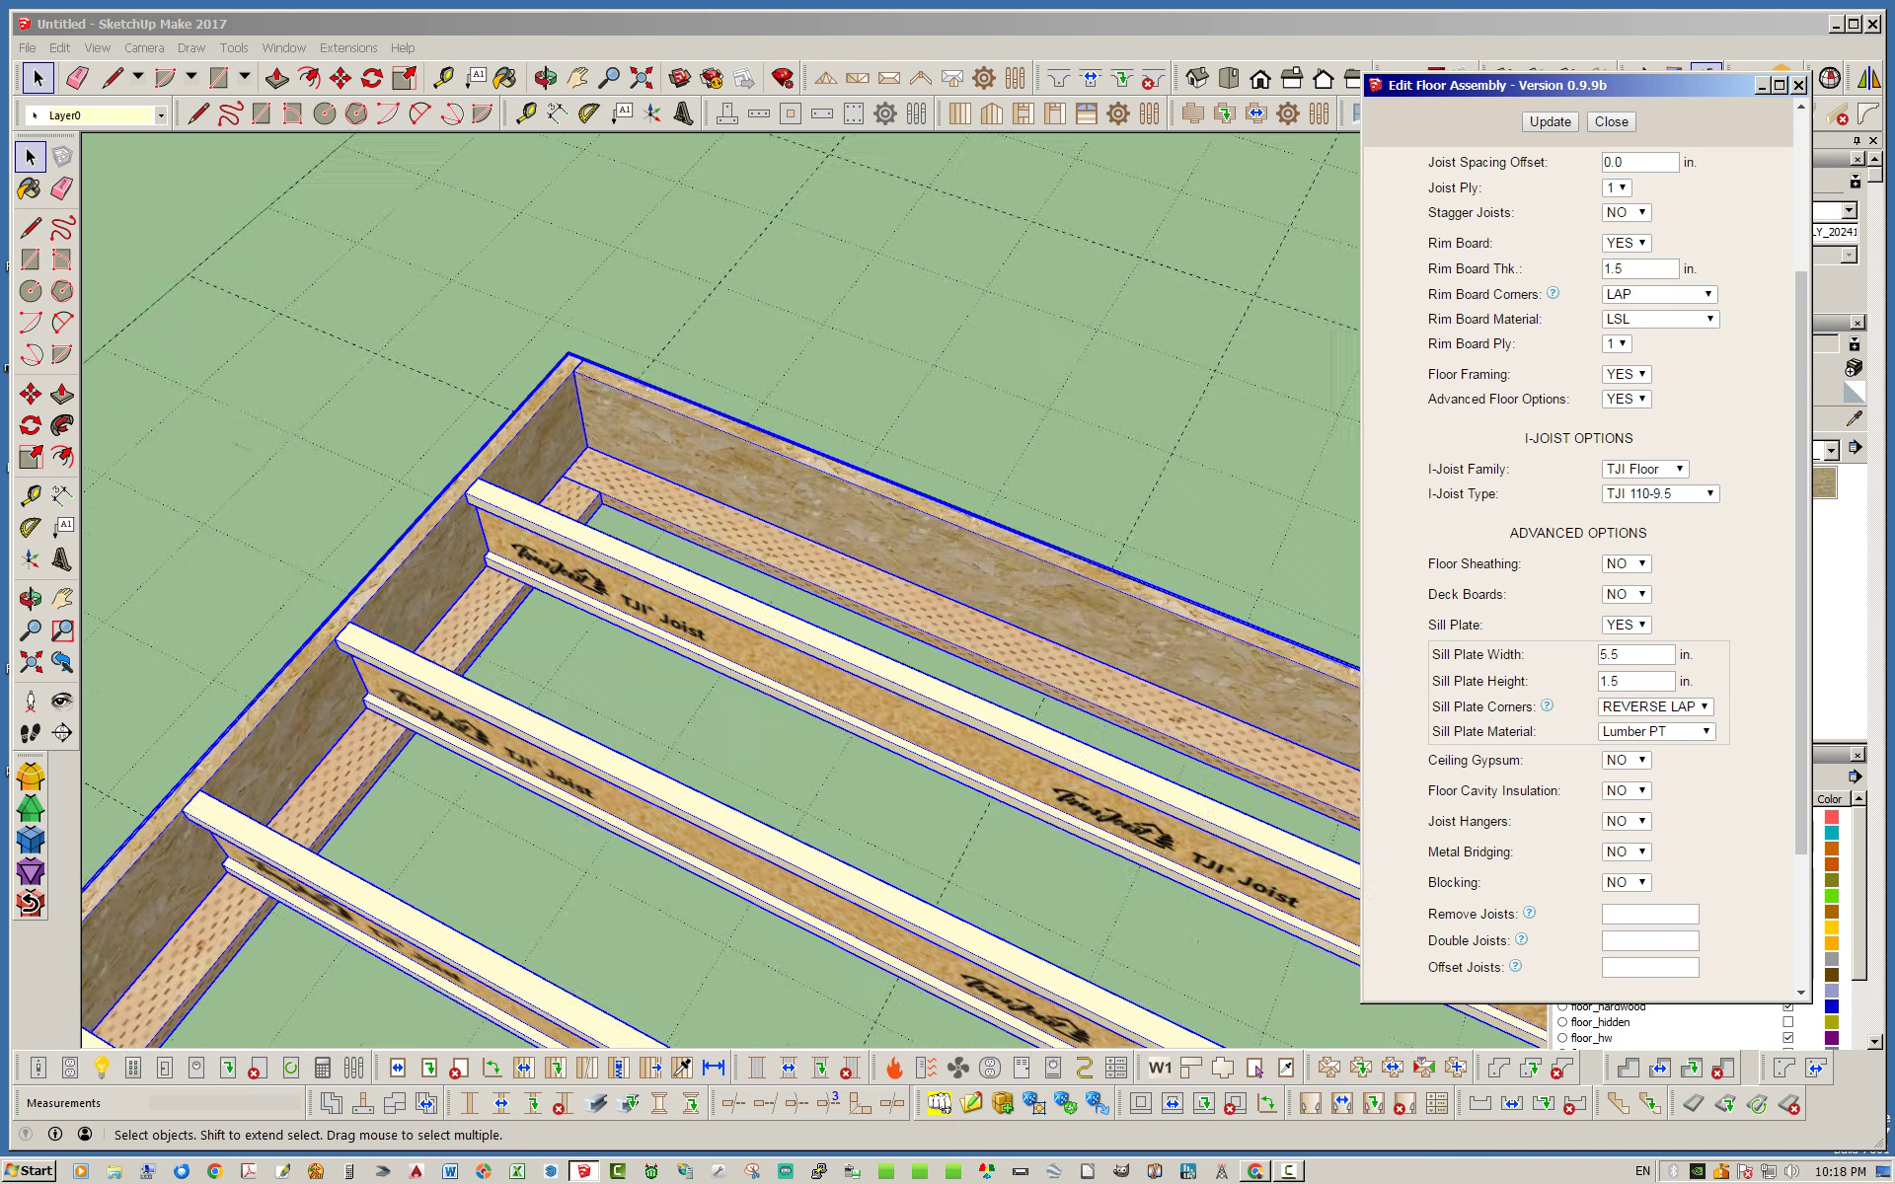
scroll(399, 454, "down", 2)
scroll(398, 454, "down", 2)
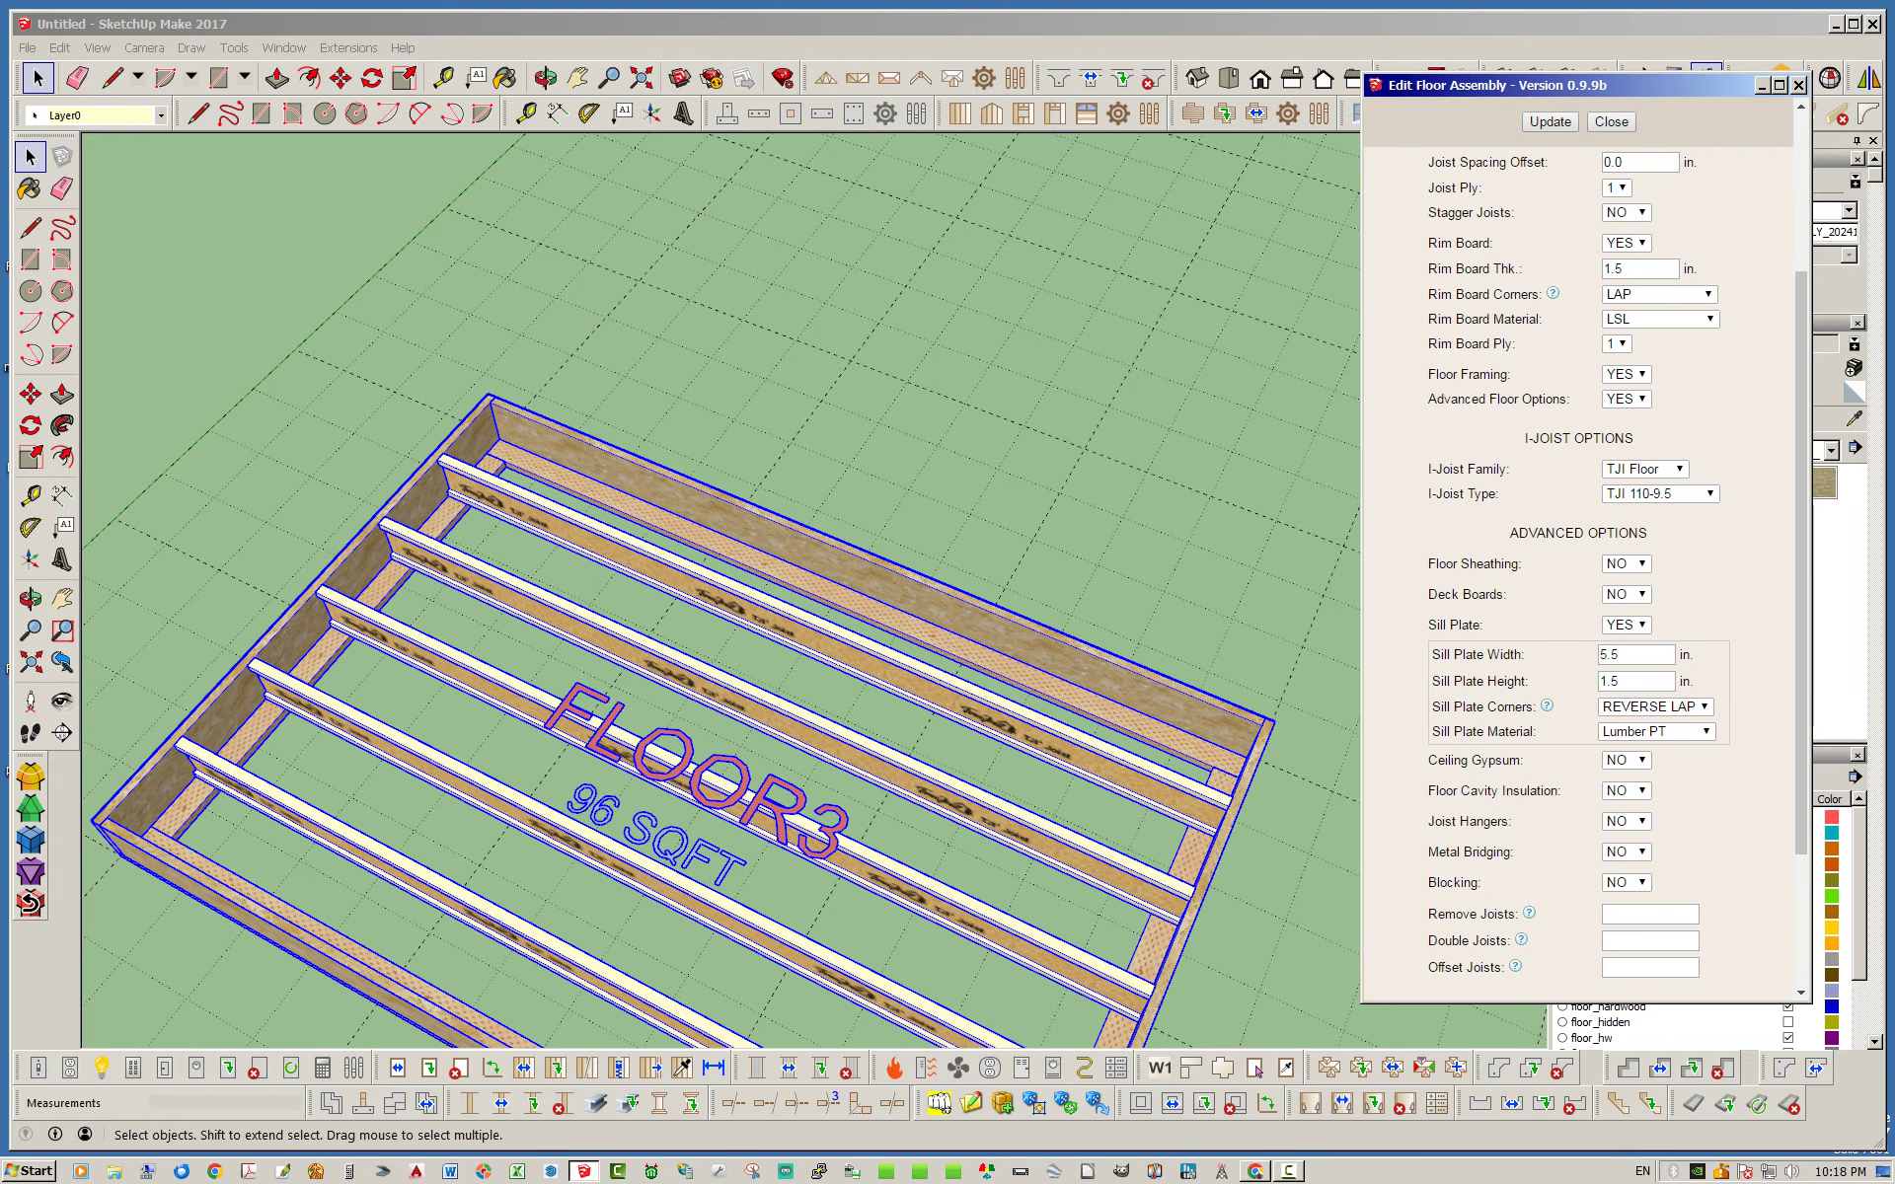
scroll(464, 422, "up", 2)
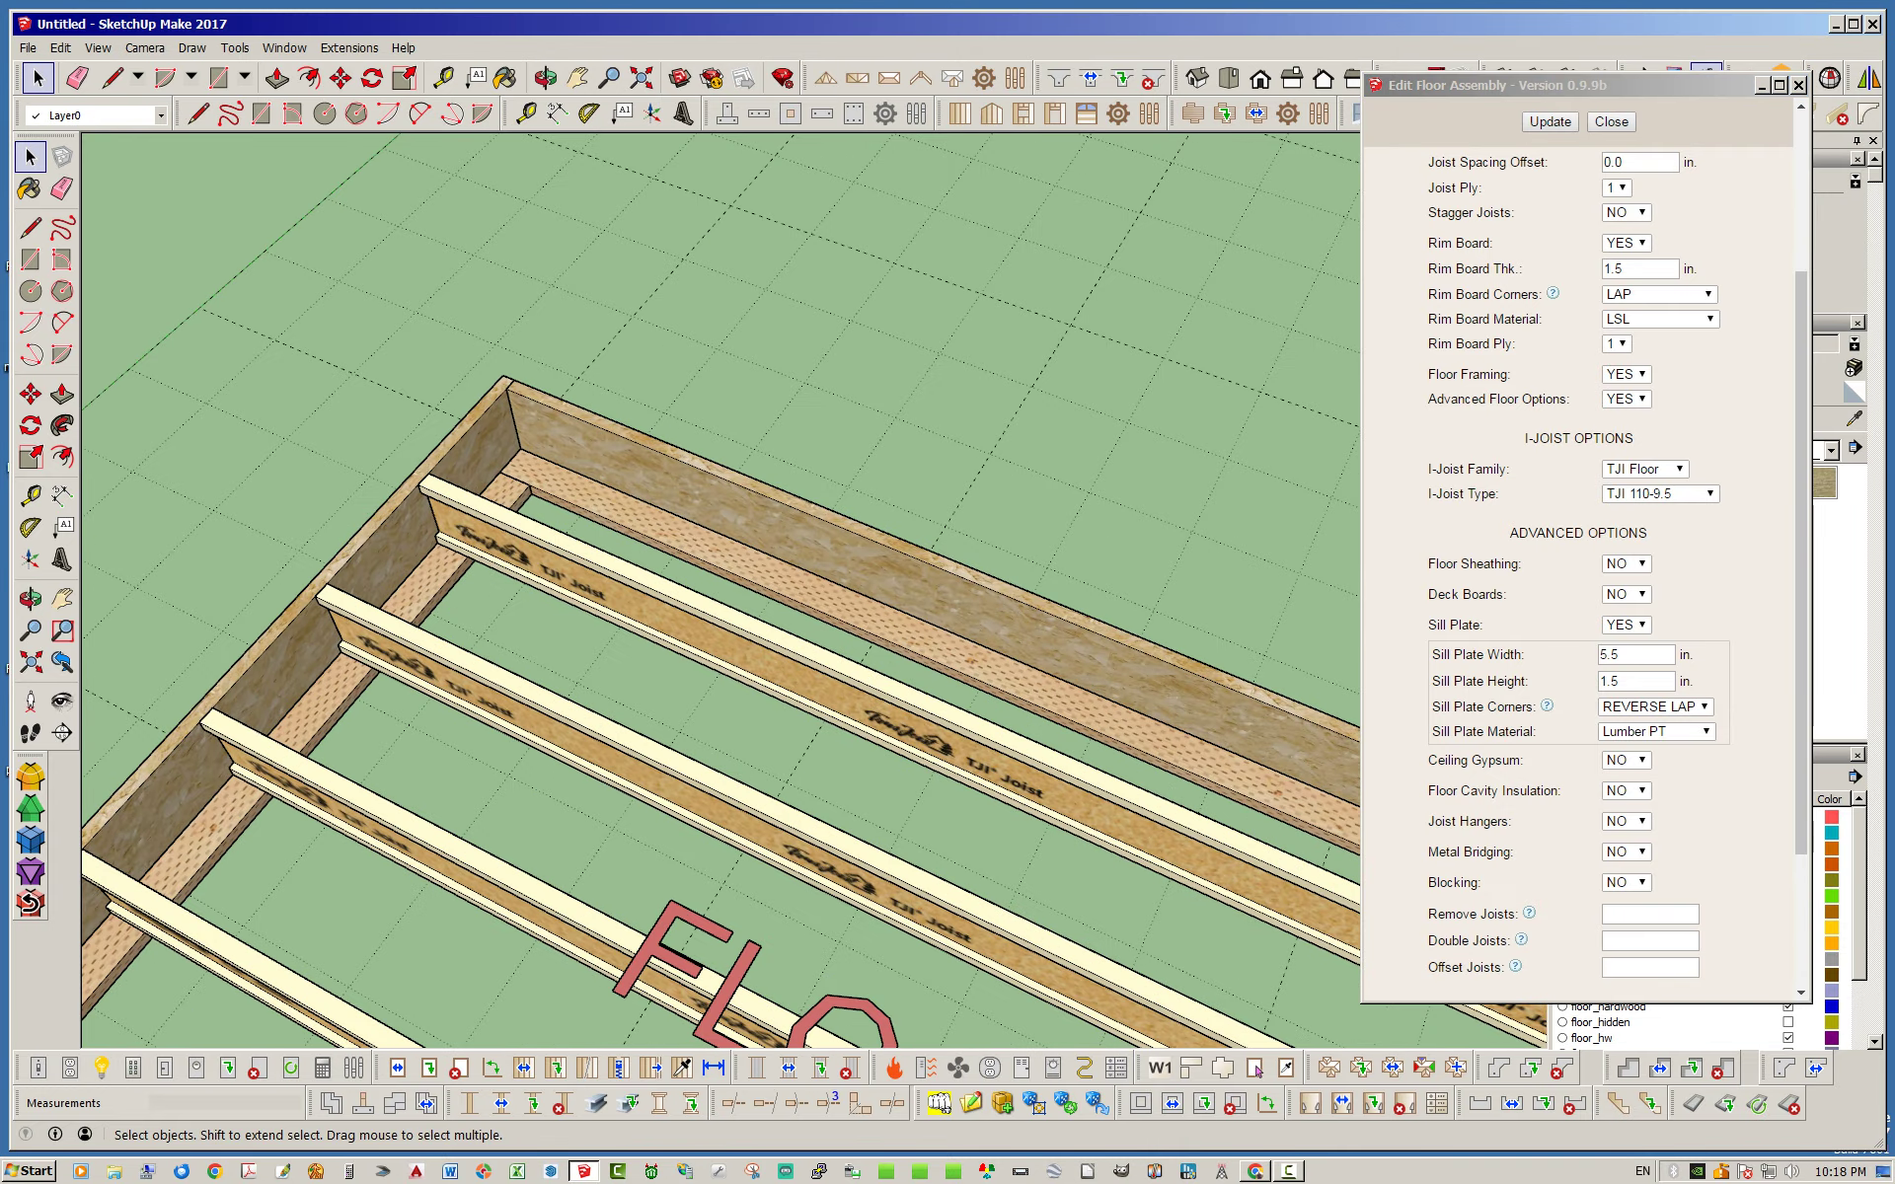
scroll(464, 423, "up", 1)
left_click(1655, 707)
left_click(1624, 758)
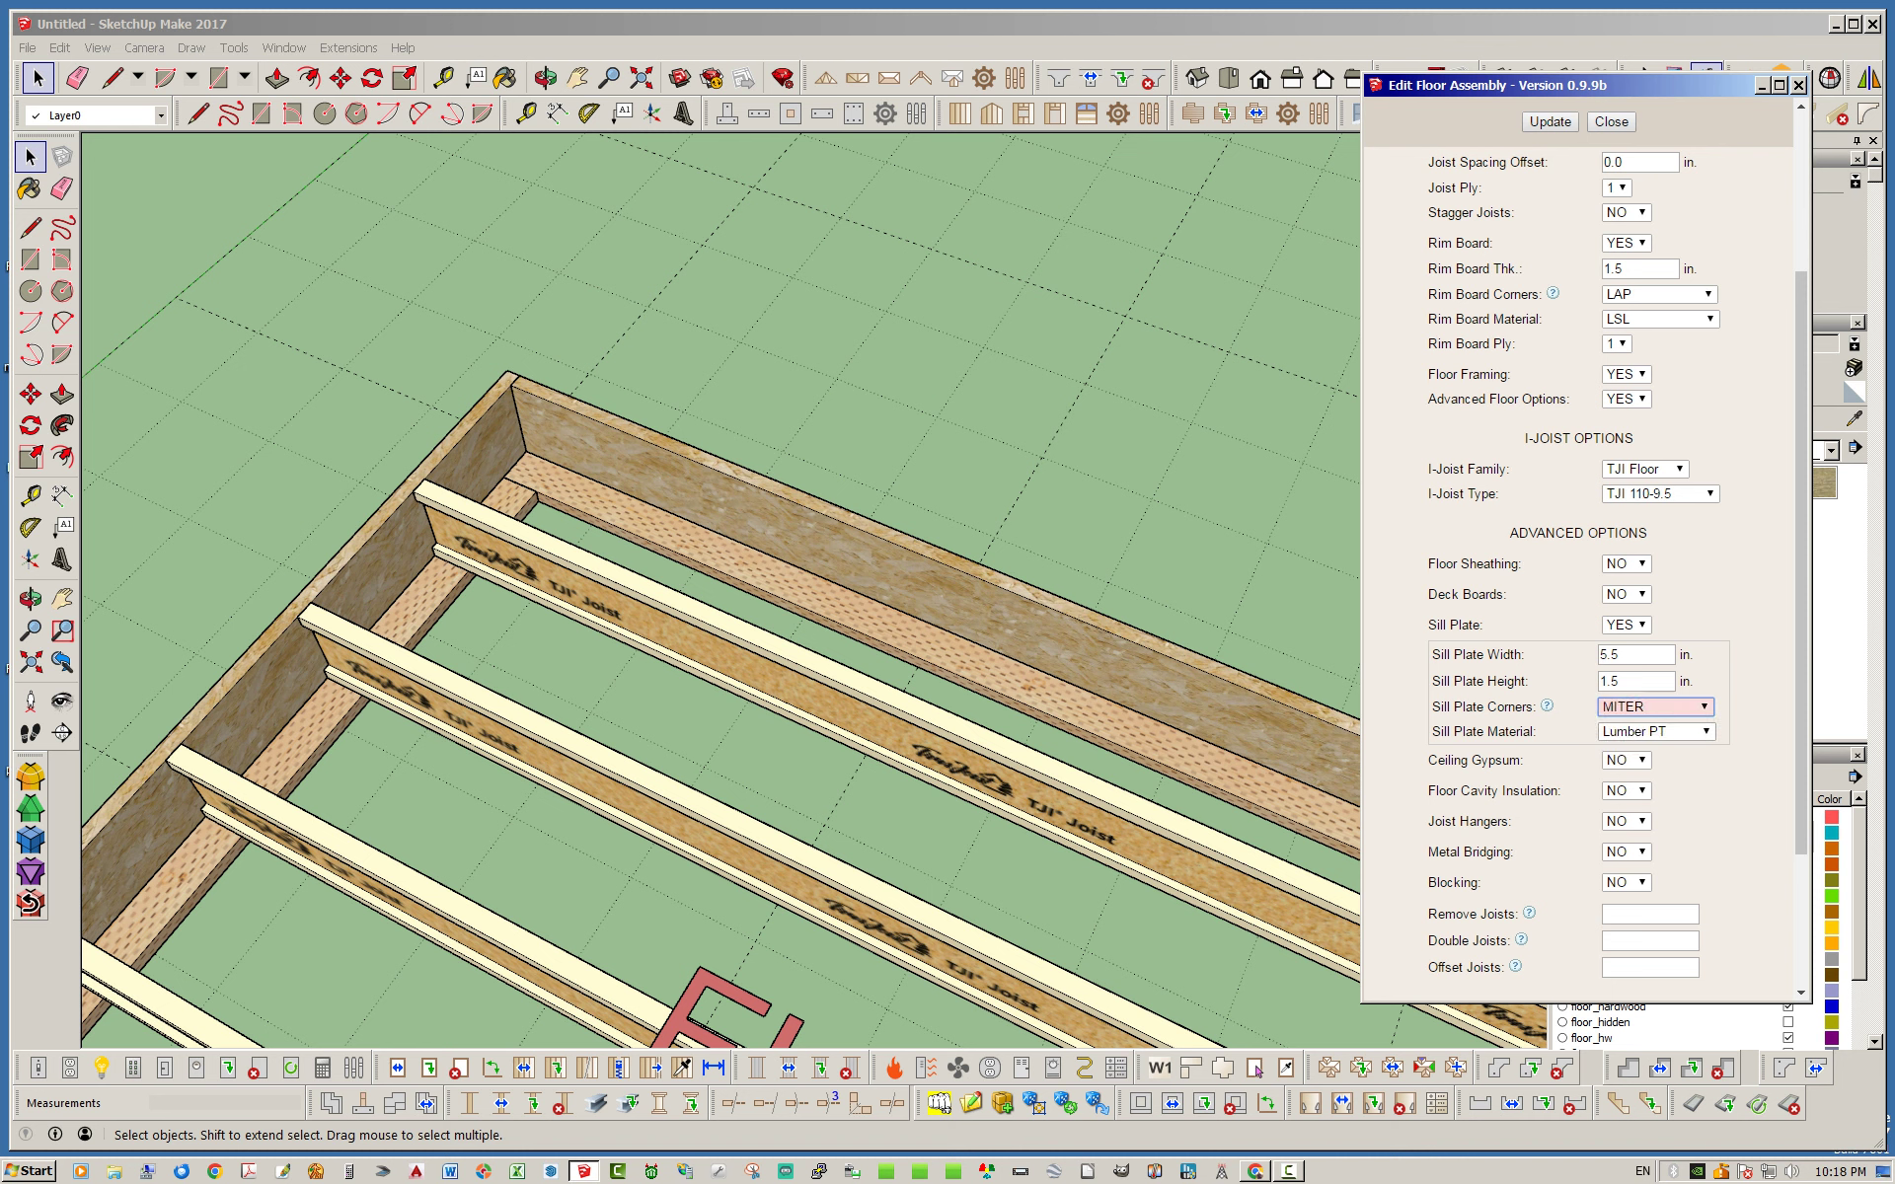
left_click(1550, 121)
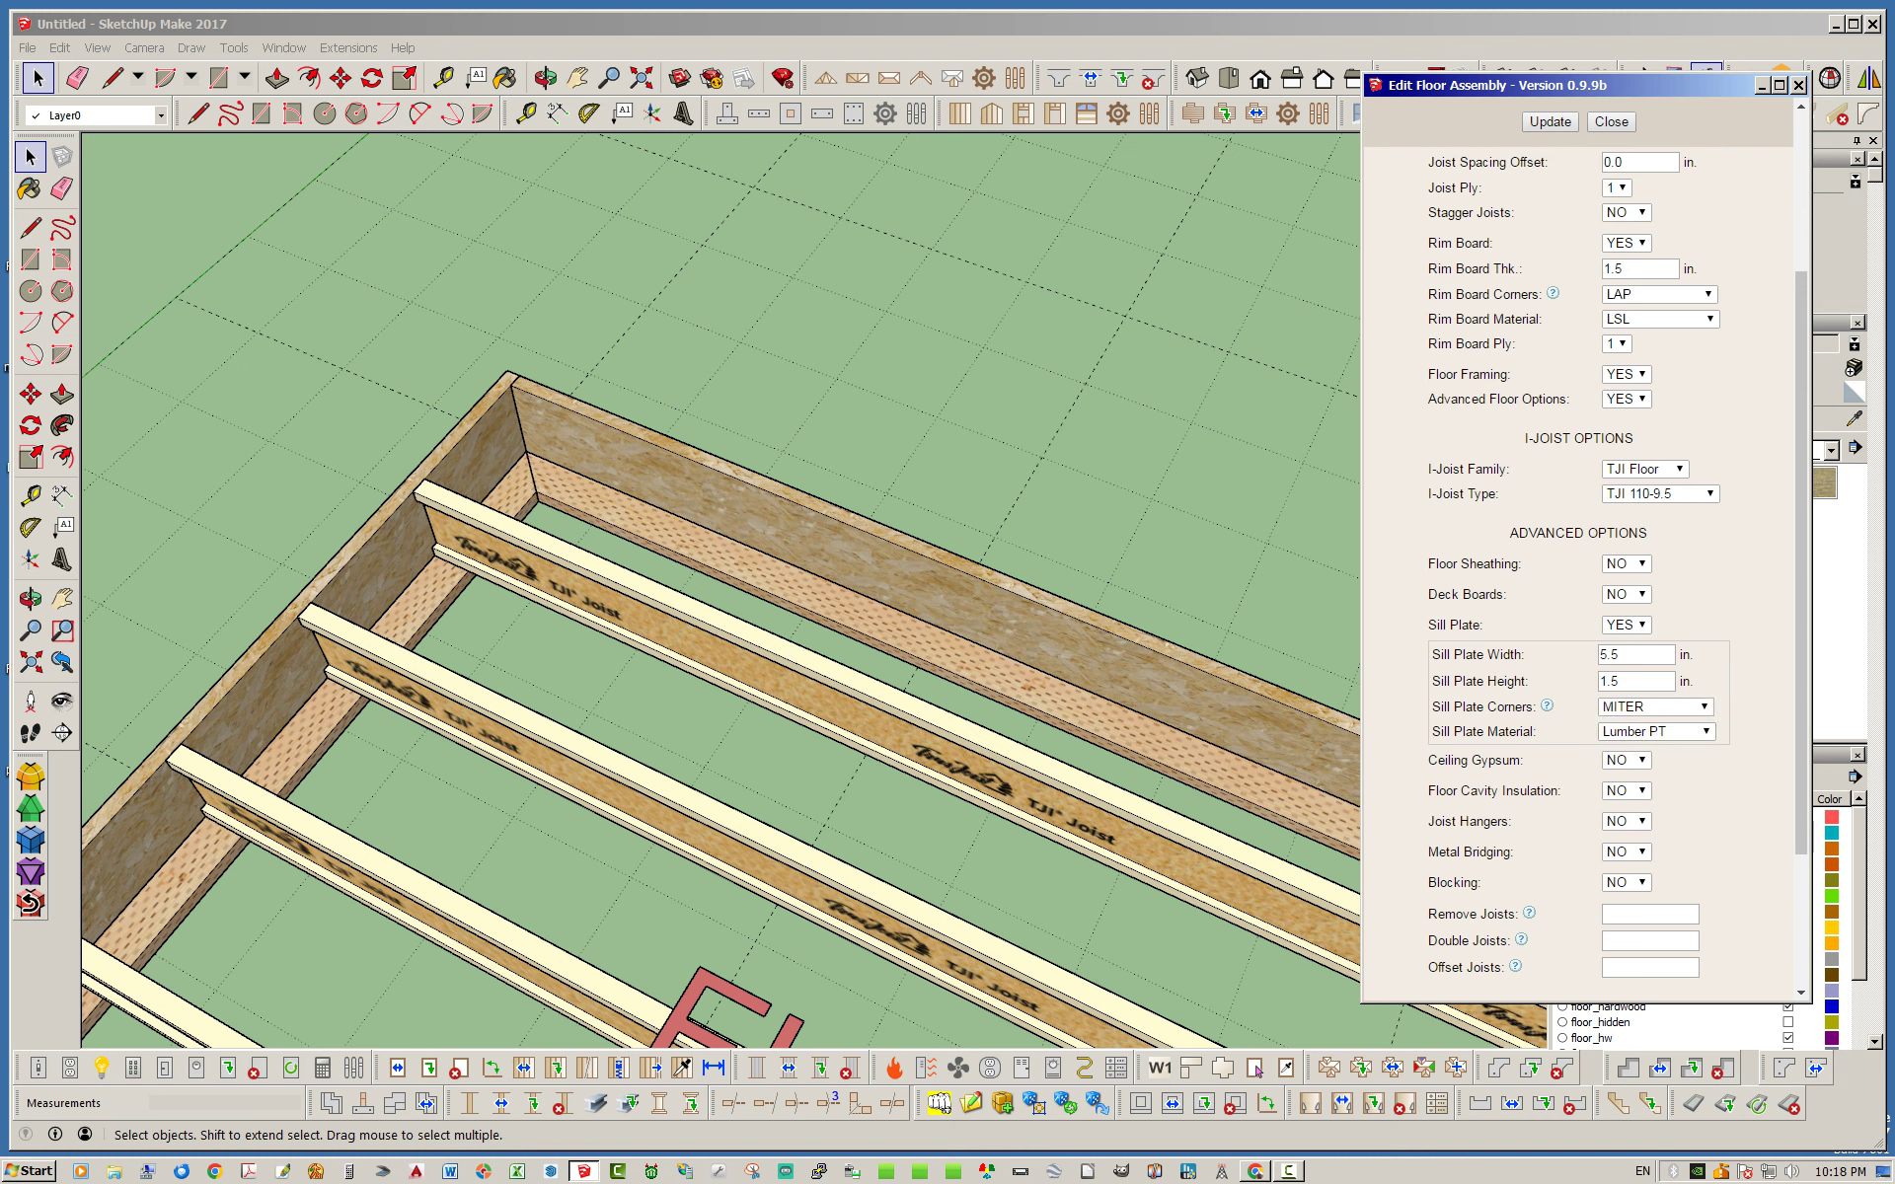
Step: Regenerate FLOOR3 with SOLID sill plate corners
left_click(1655, 707)
left_click(1628, 777)
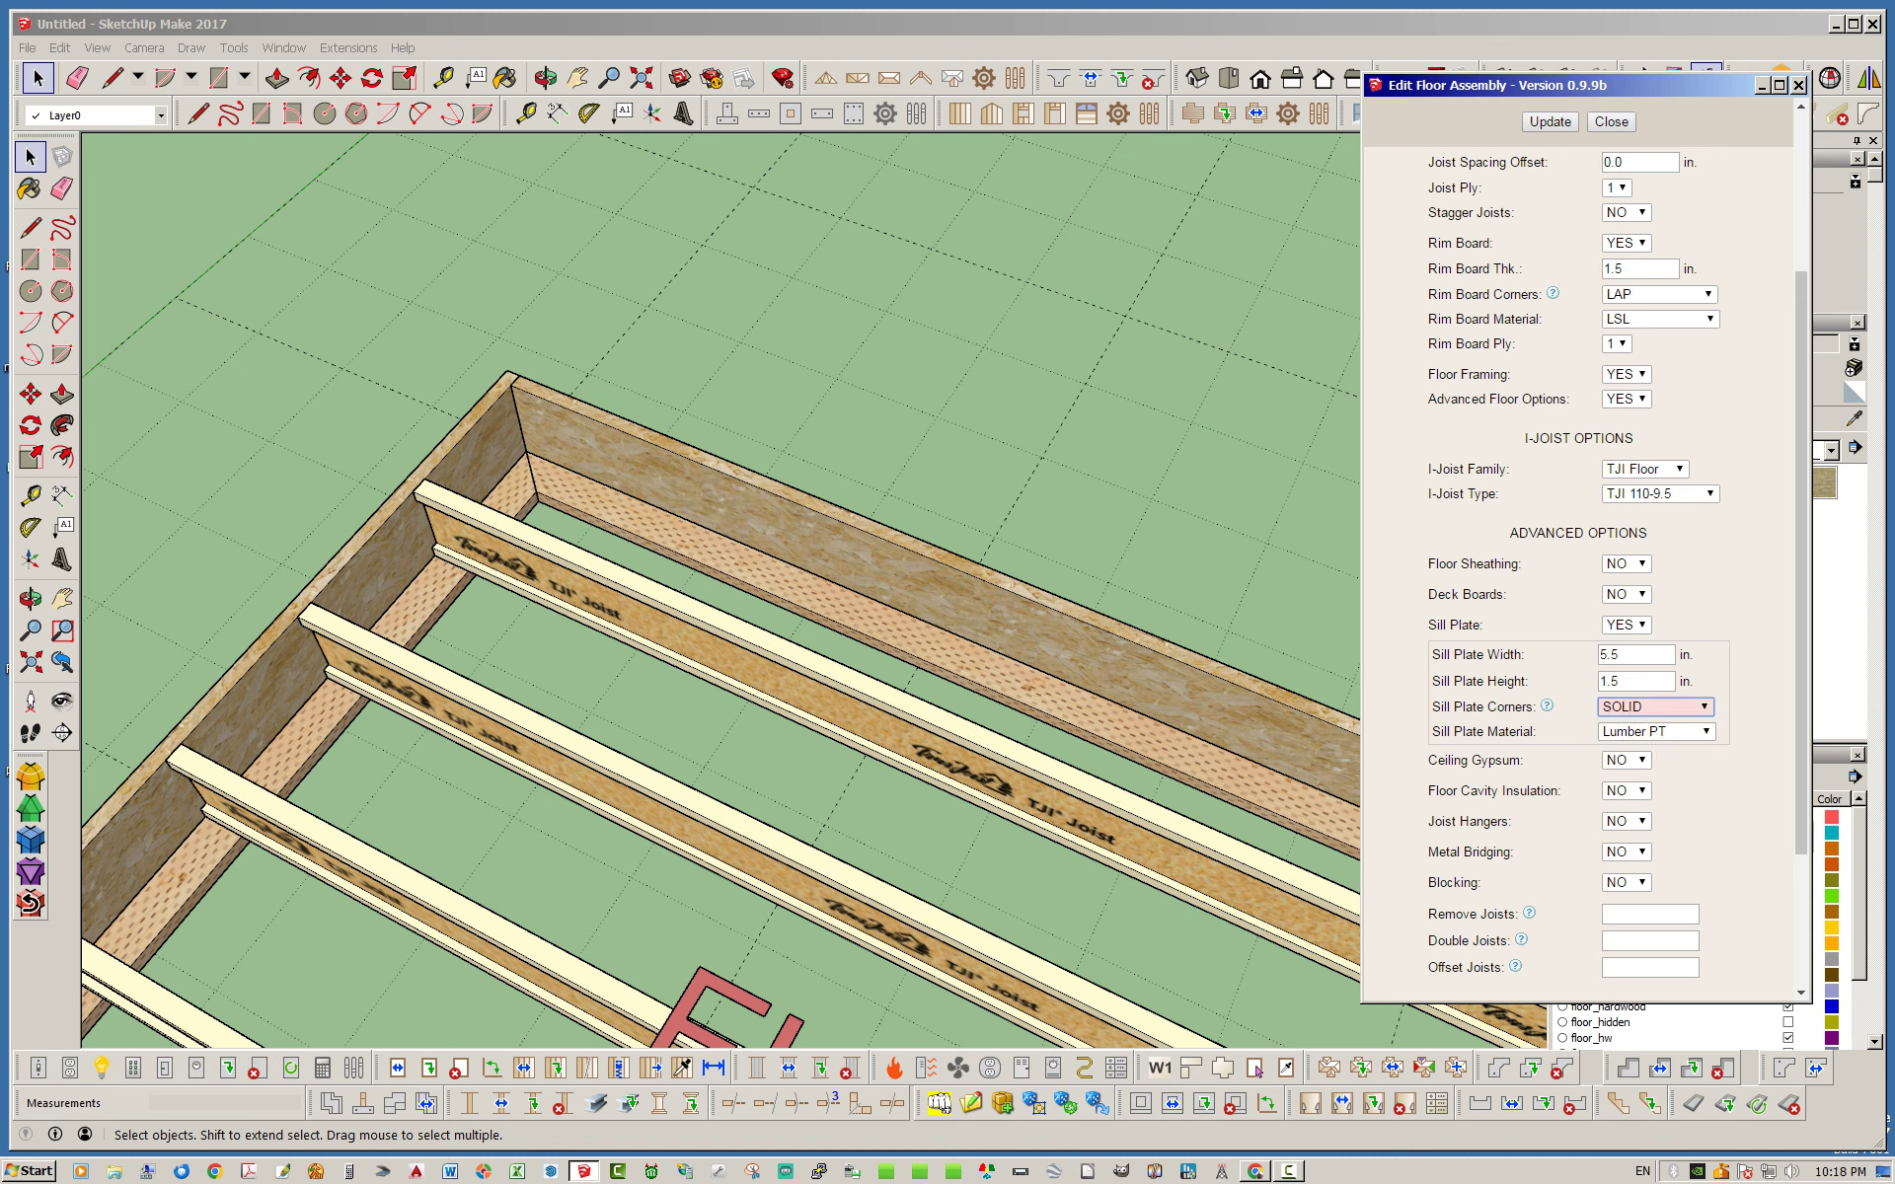
left_click(1550, 122)
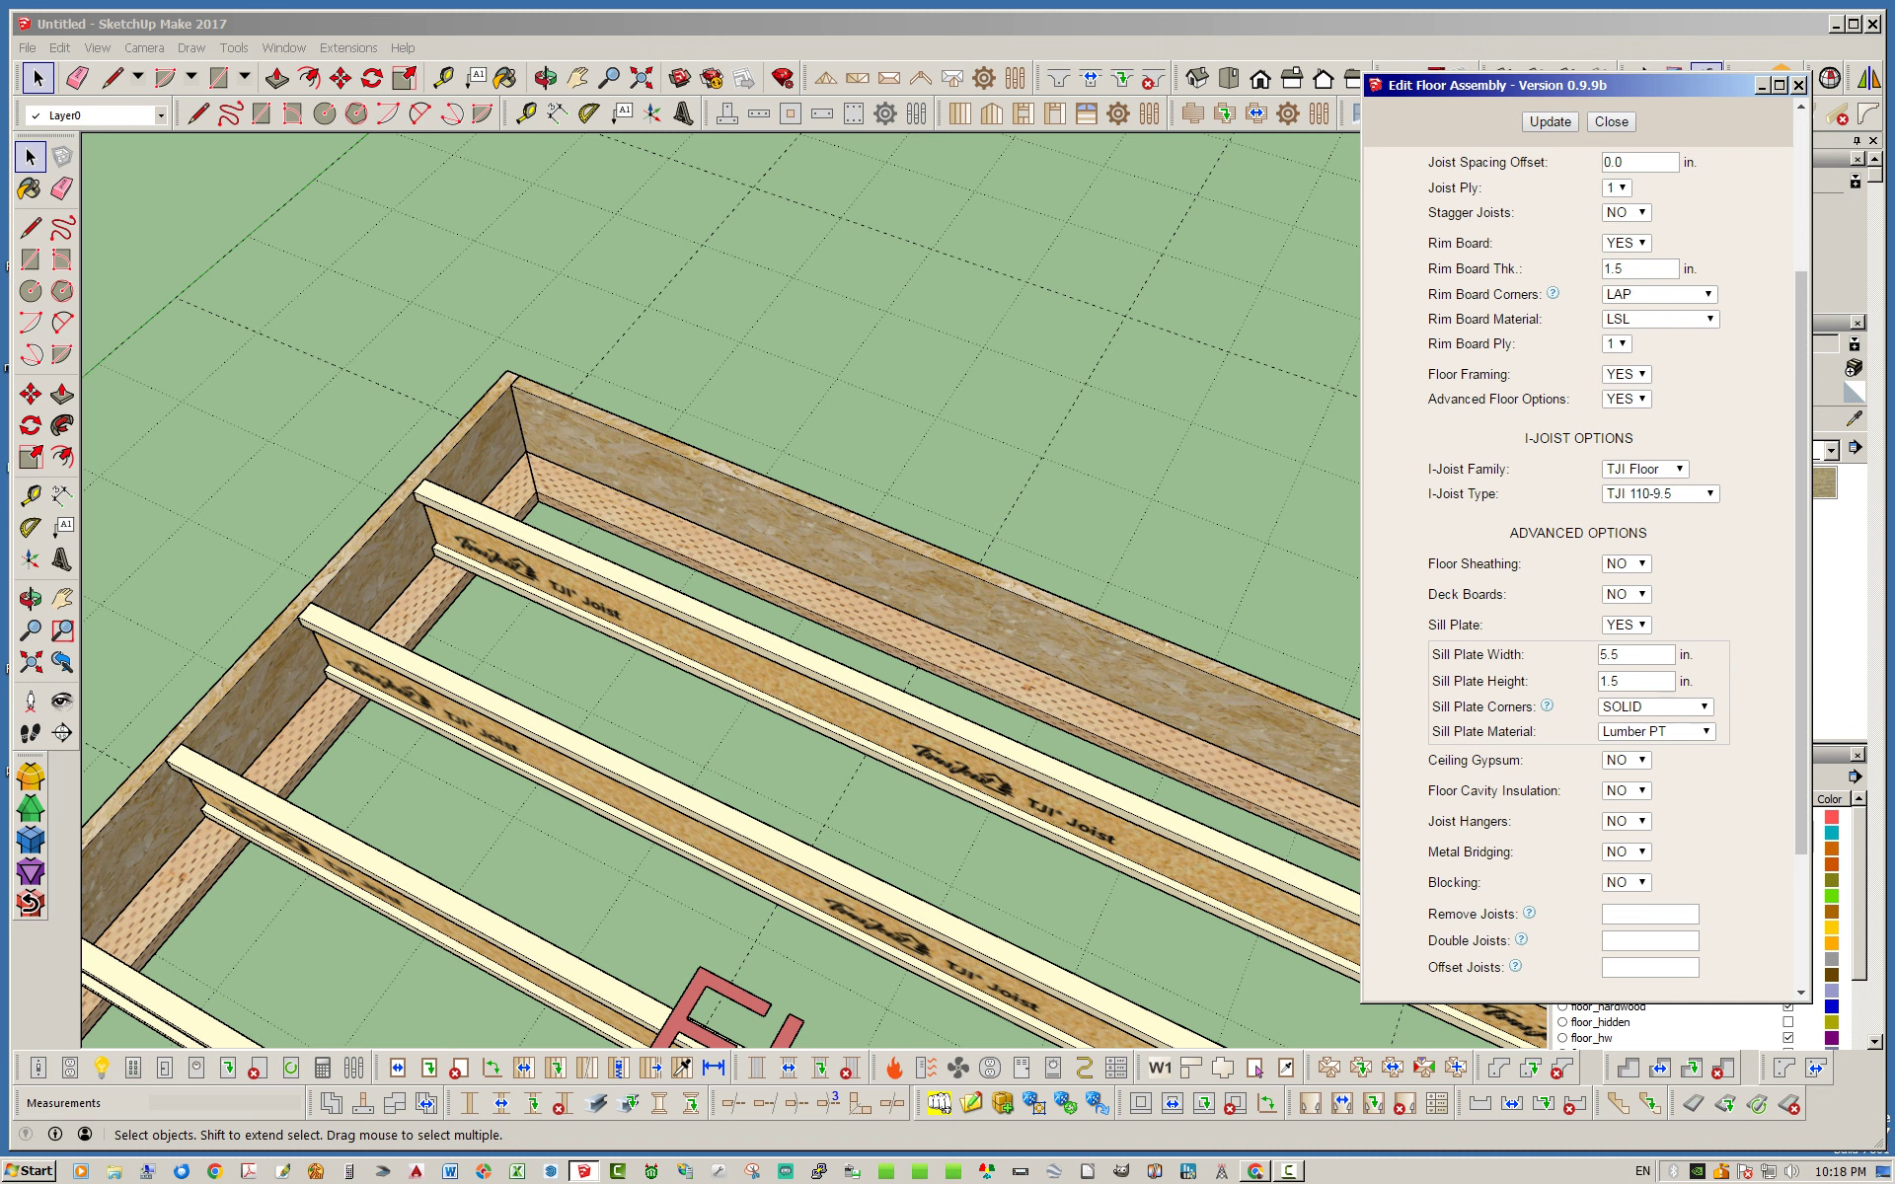
scroll(578, 488, "down", 3)
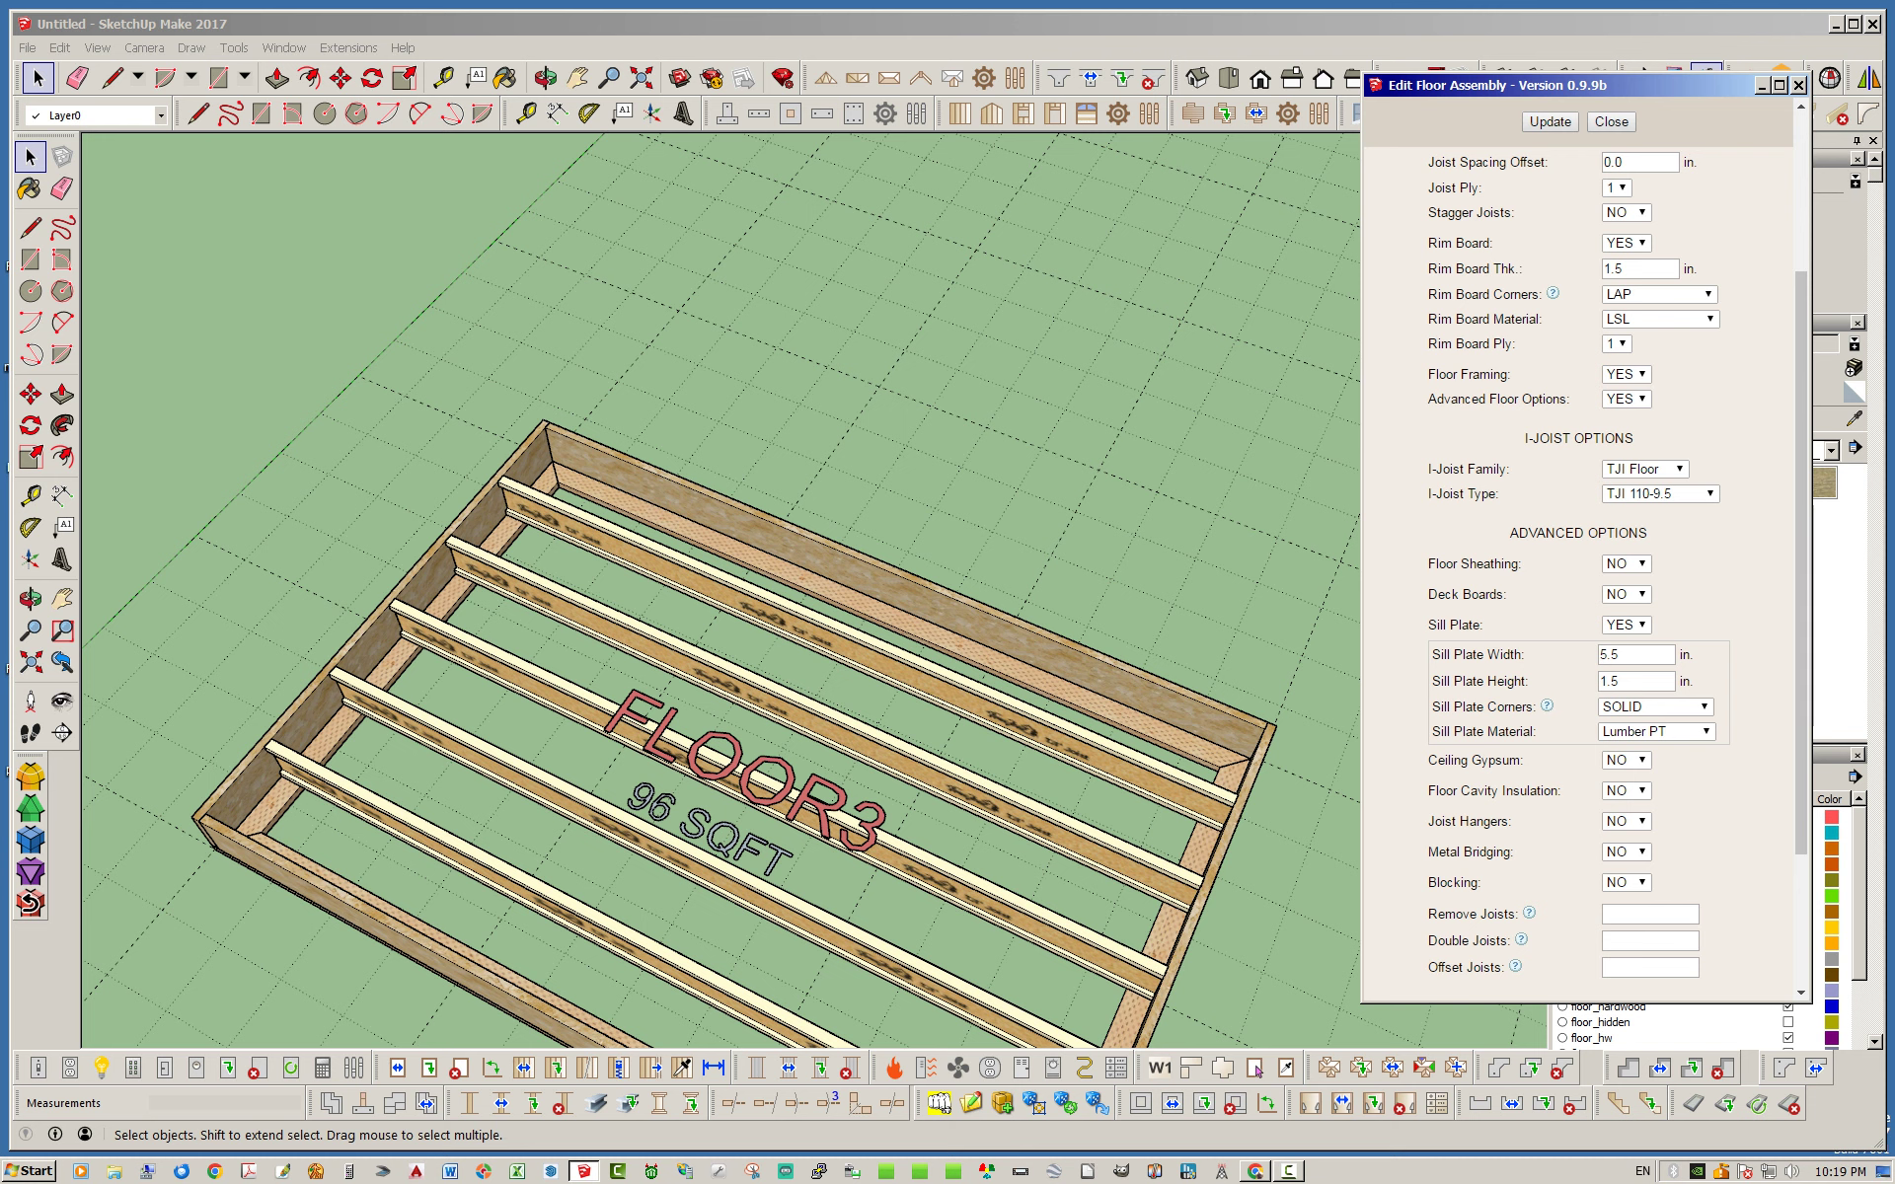
mouse_move(691, 642)
middle_mouse_down()
mouse_move(710, 632)
mouse_move(711, 681)
middle_mouse_up()
Step: Browse the sill plate materials and keep Lumber PT selected
scroll(691, 691, "up", 3)
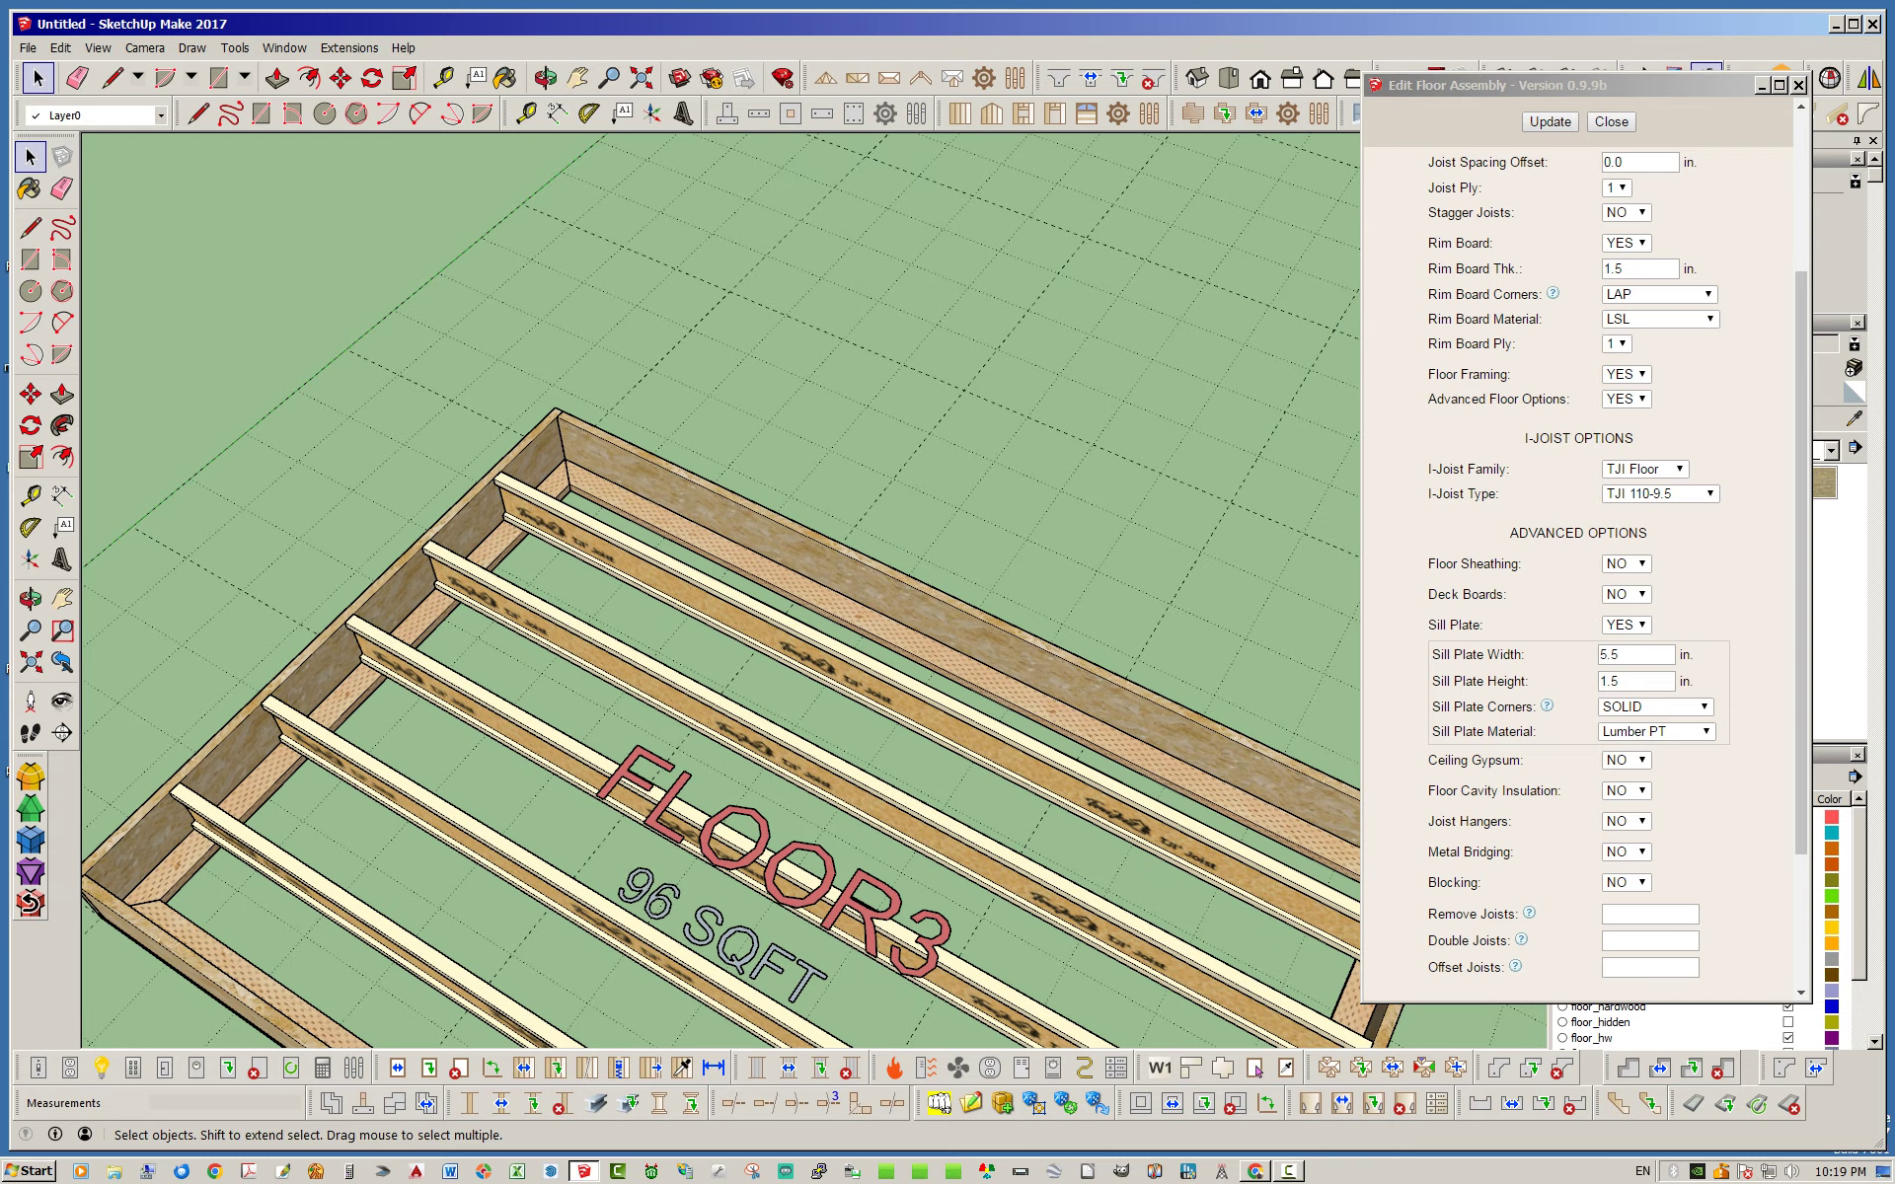
left_click(1656, 731)
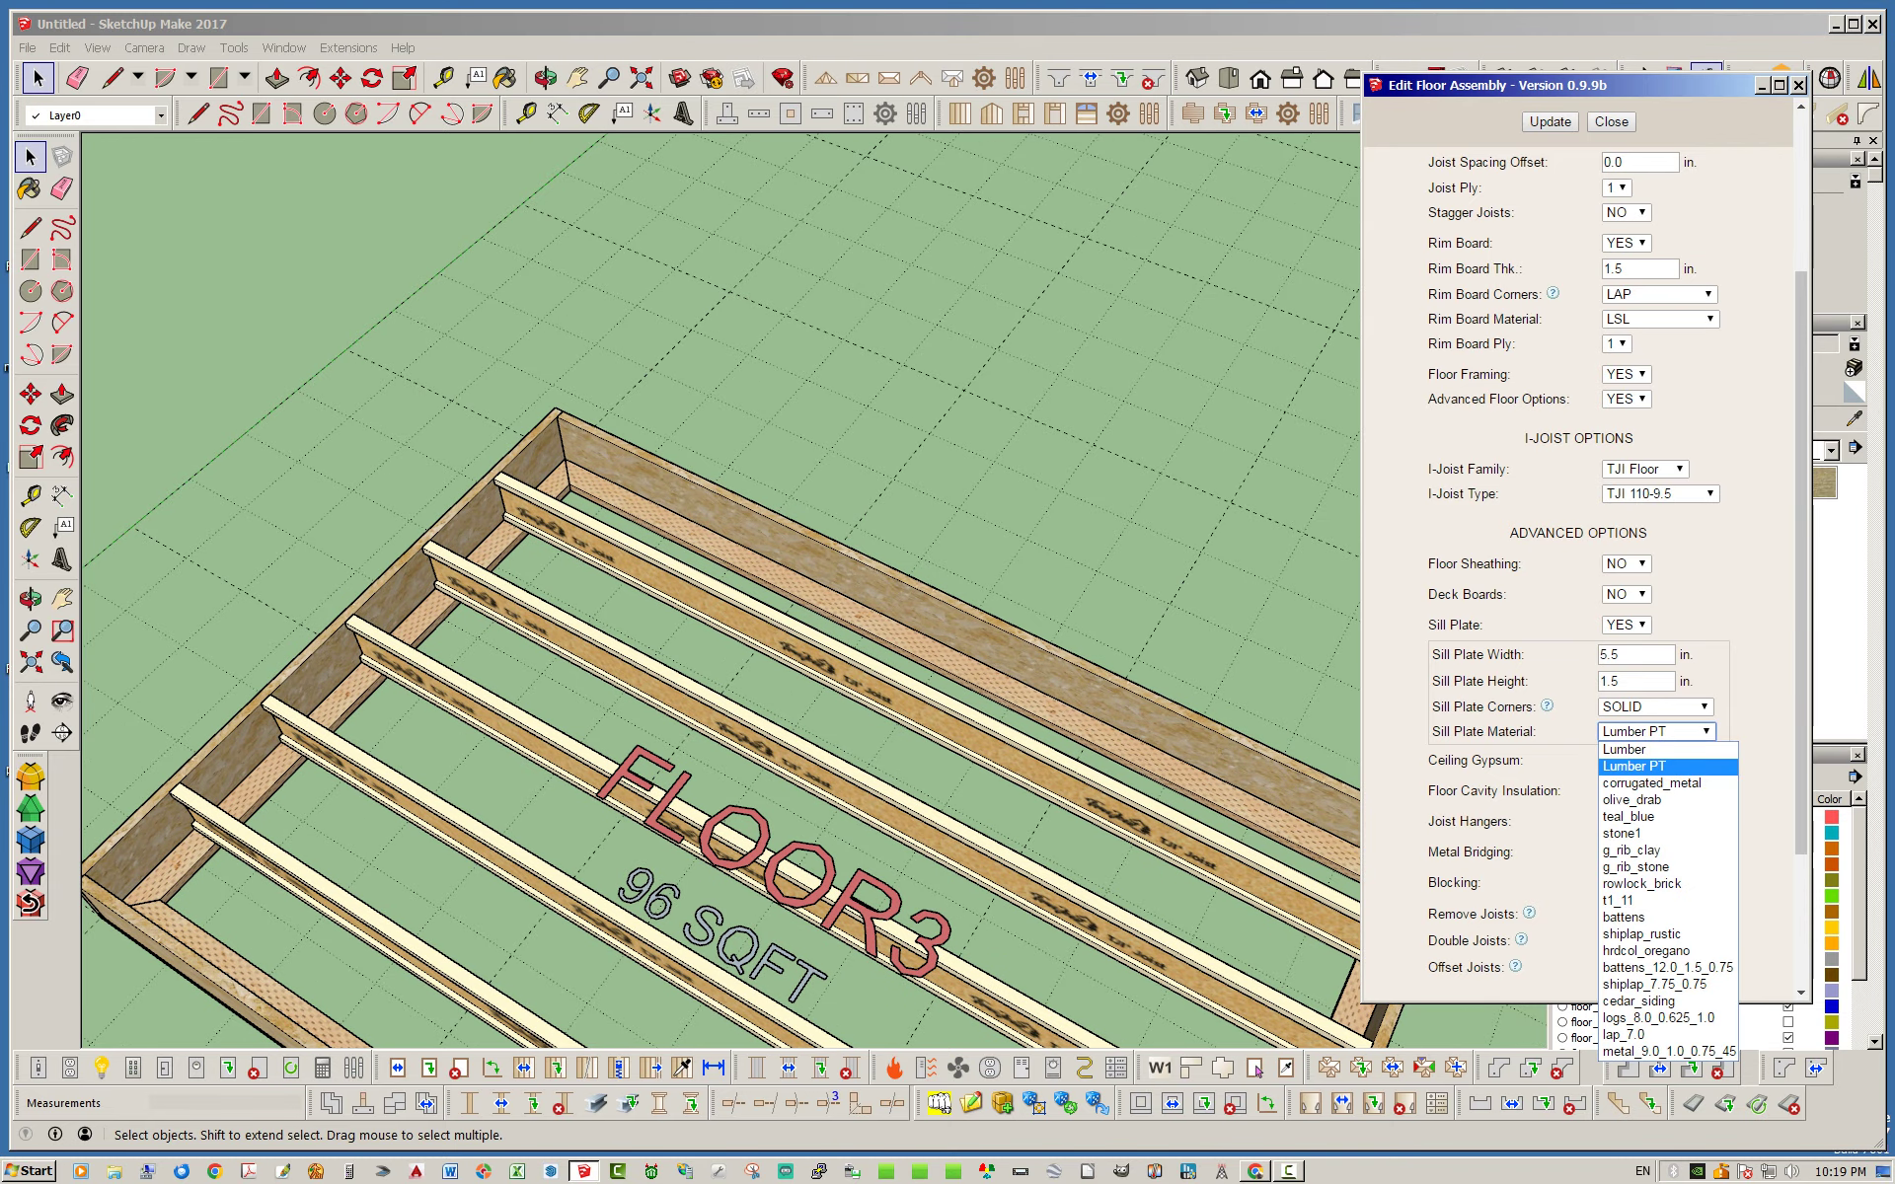
key("Down")
key("Down")
key("Down")
key("Down")
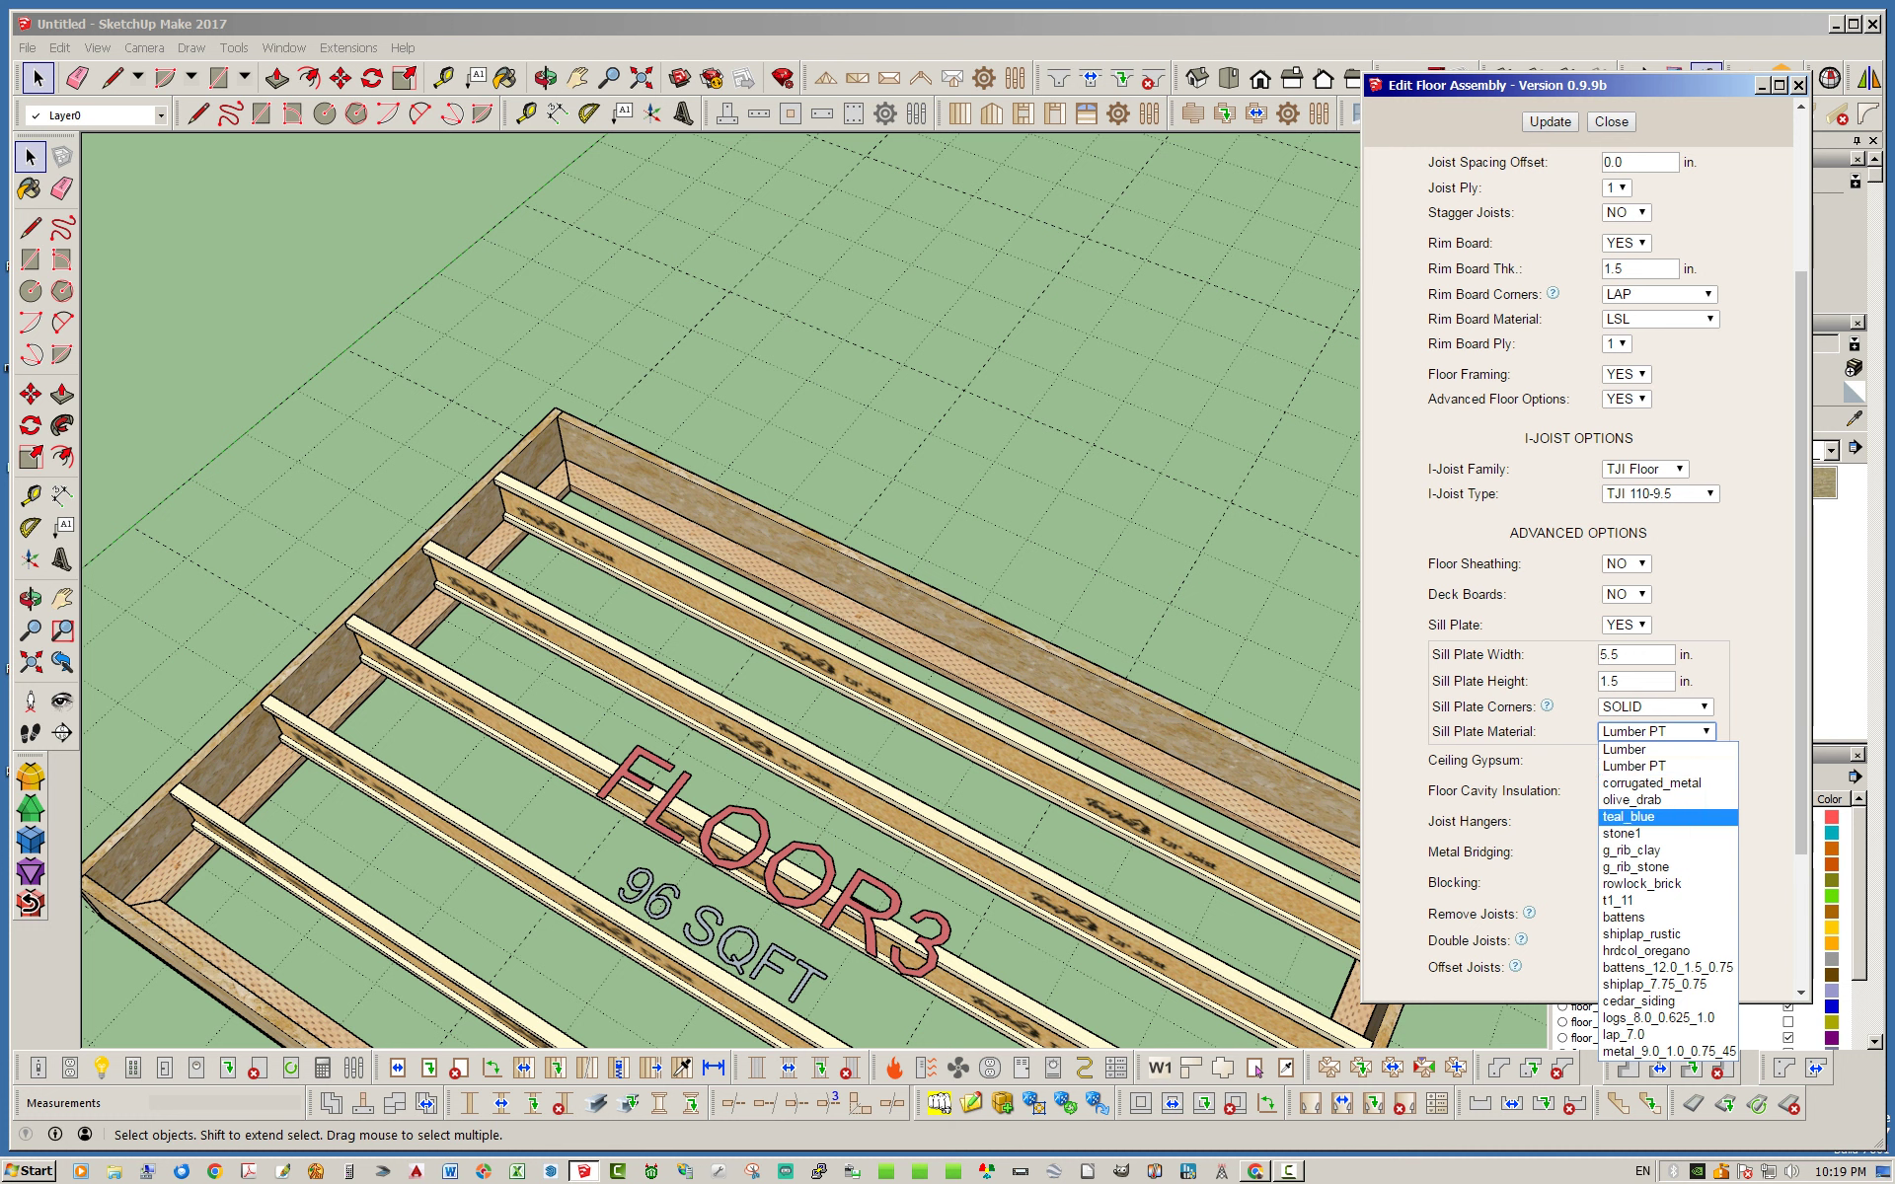
key("Down")
key("Down")
key("Down")
key("Down")
key("Down")
key("Down")
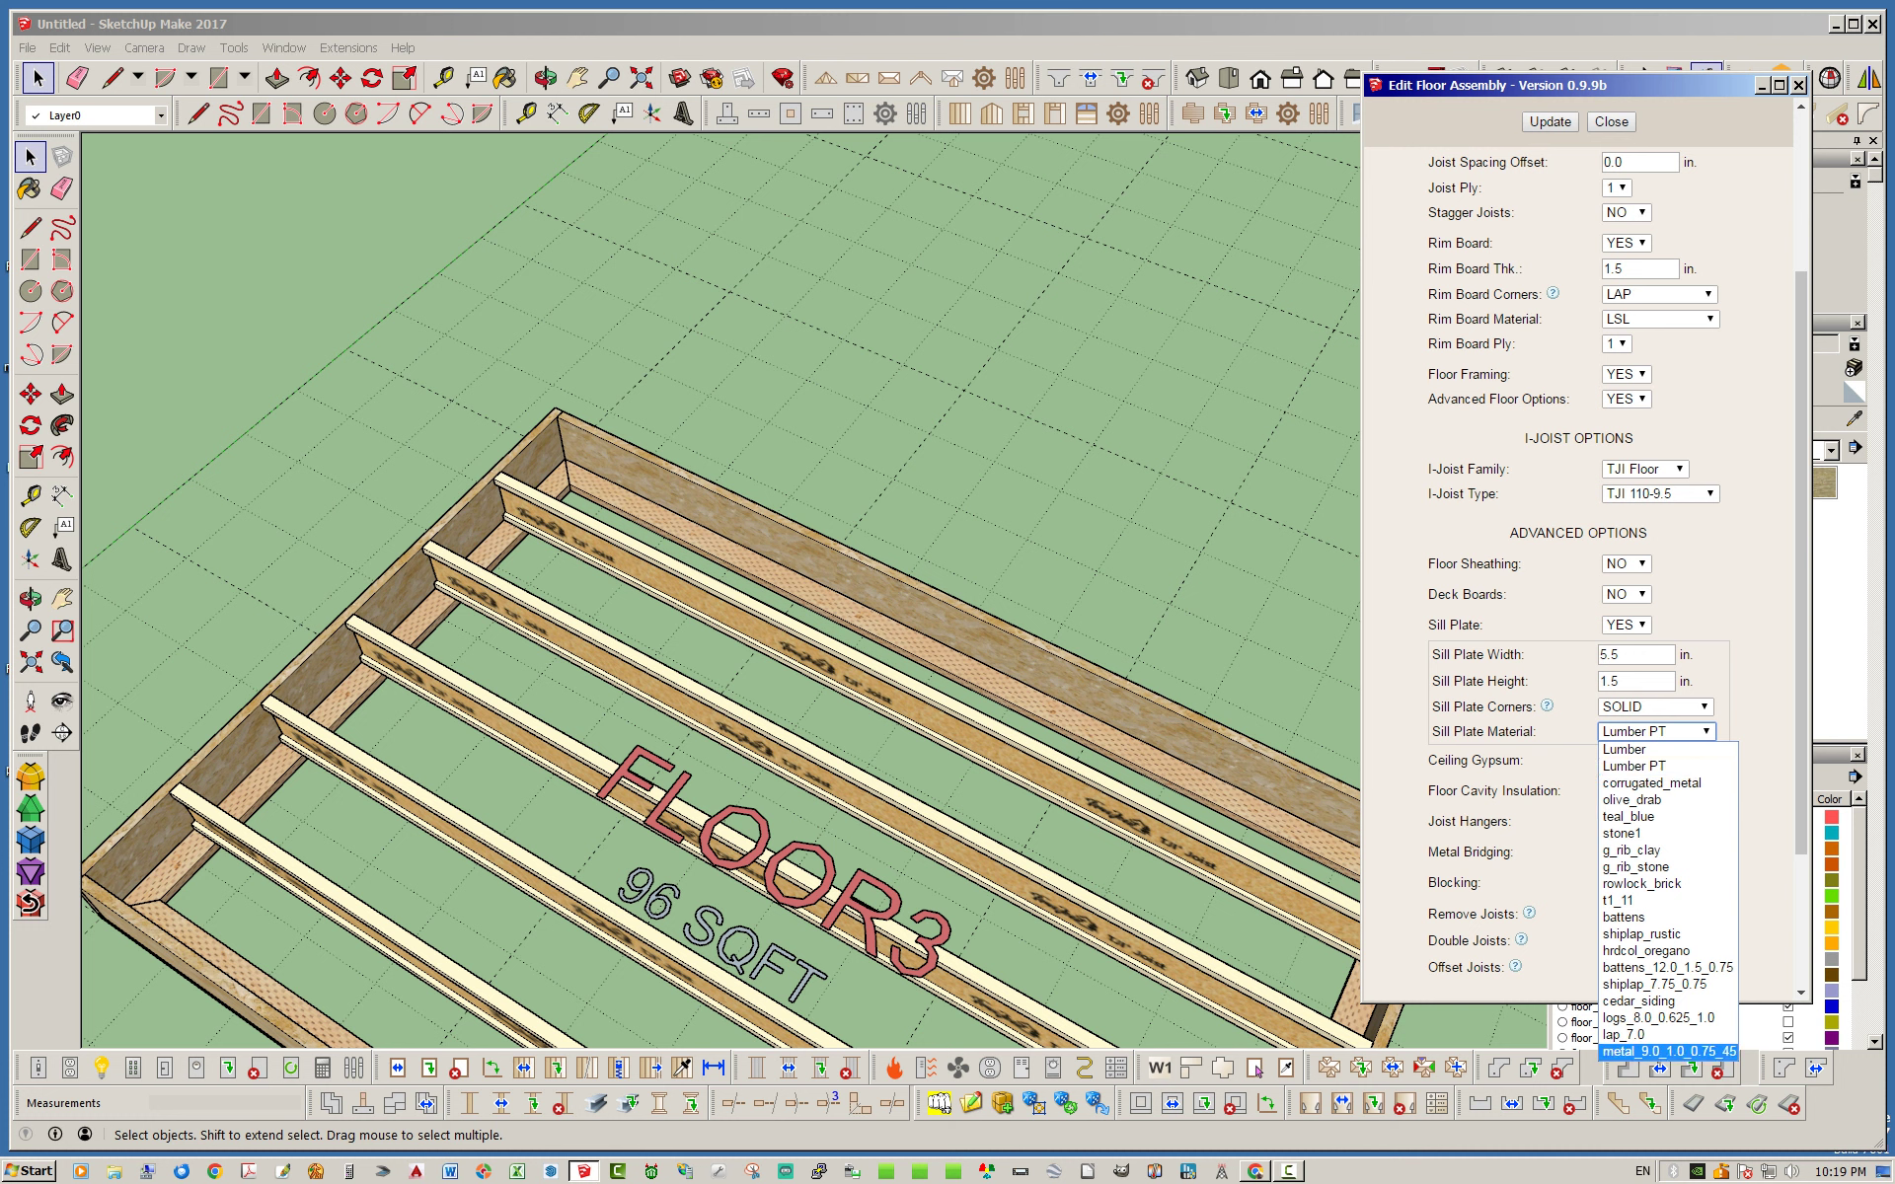
key("Up")
key("Up")
key("Up")
key("Up")
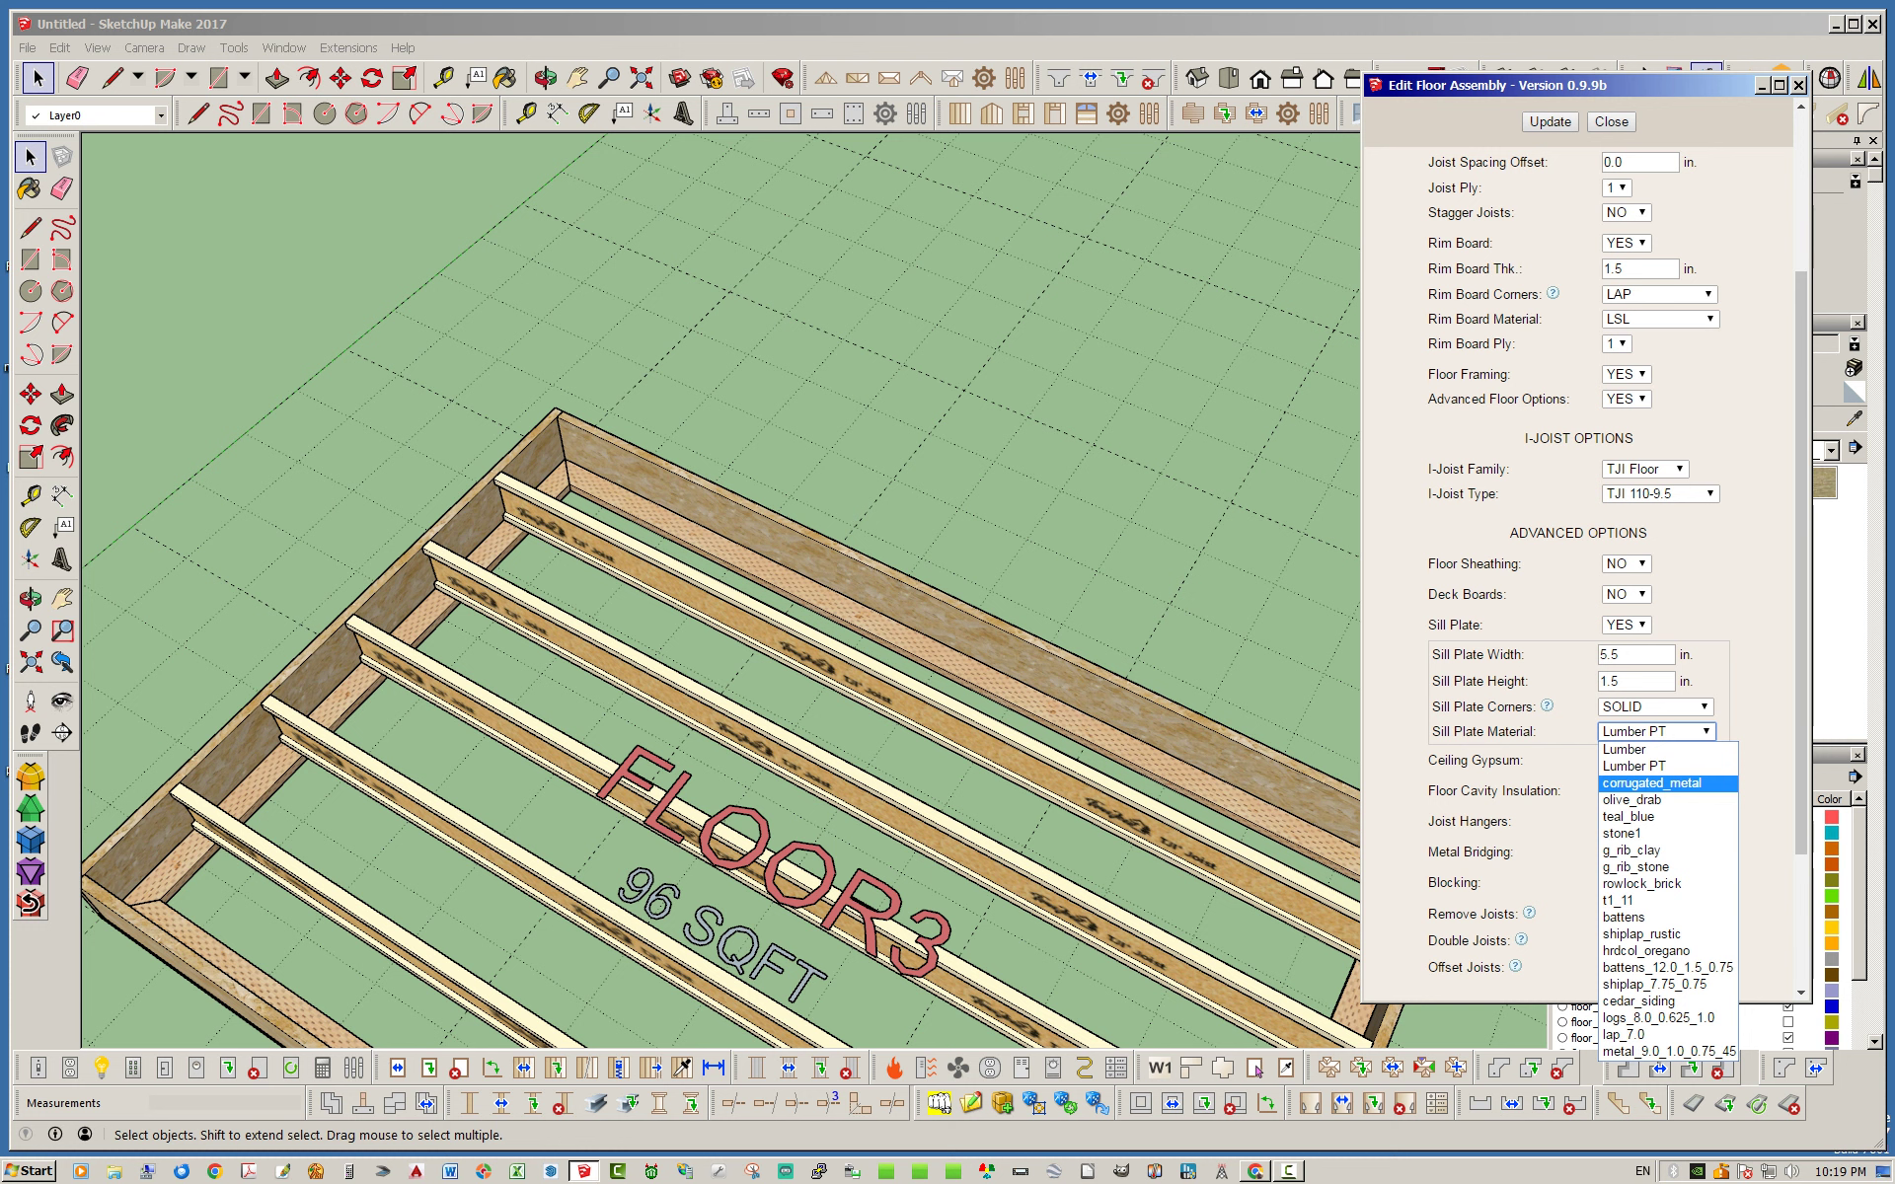
key("Up")
key("Return")
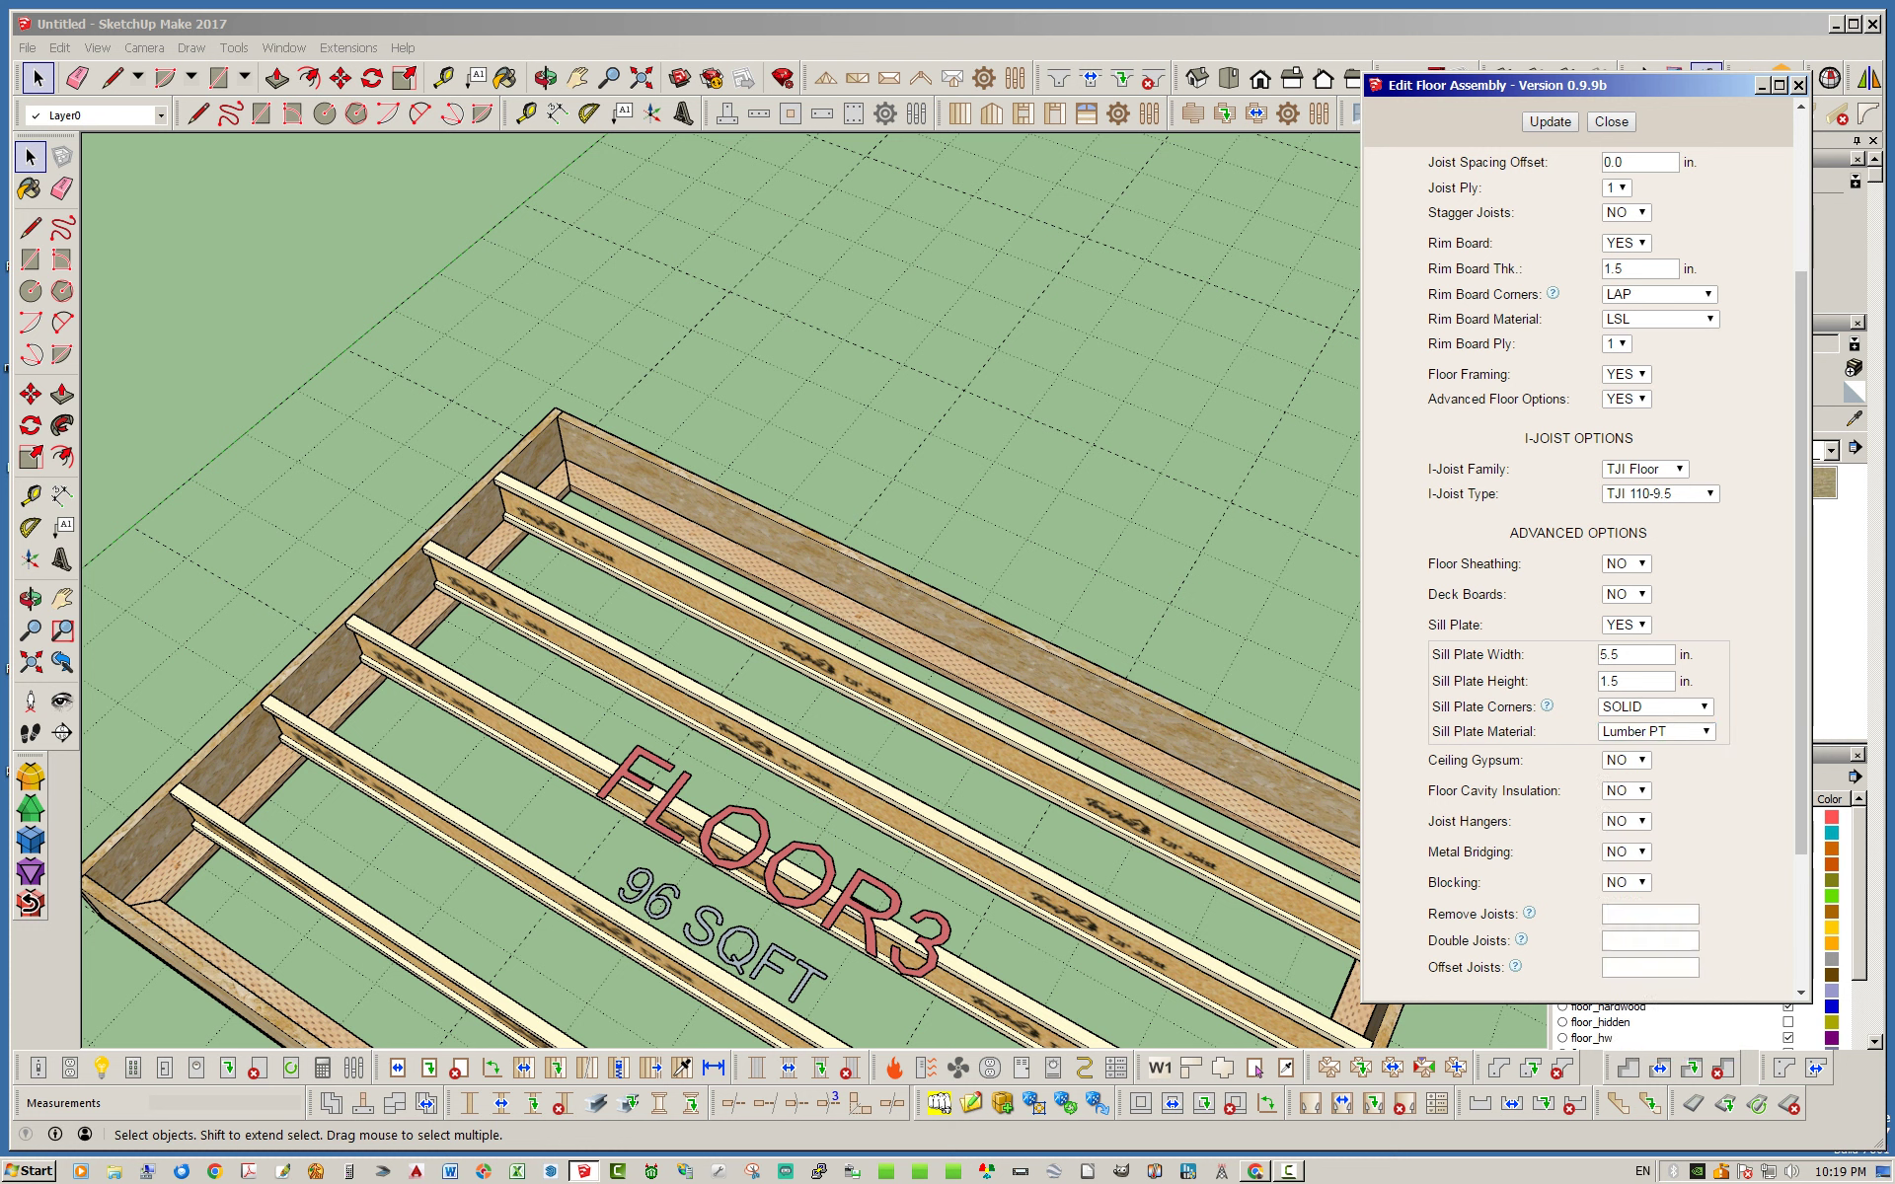
scroll(1579, 553, "up", 5)
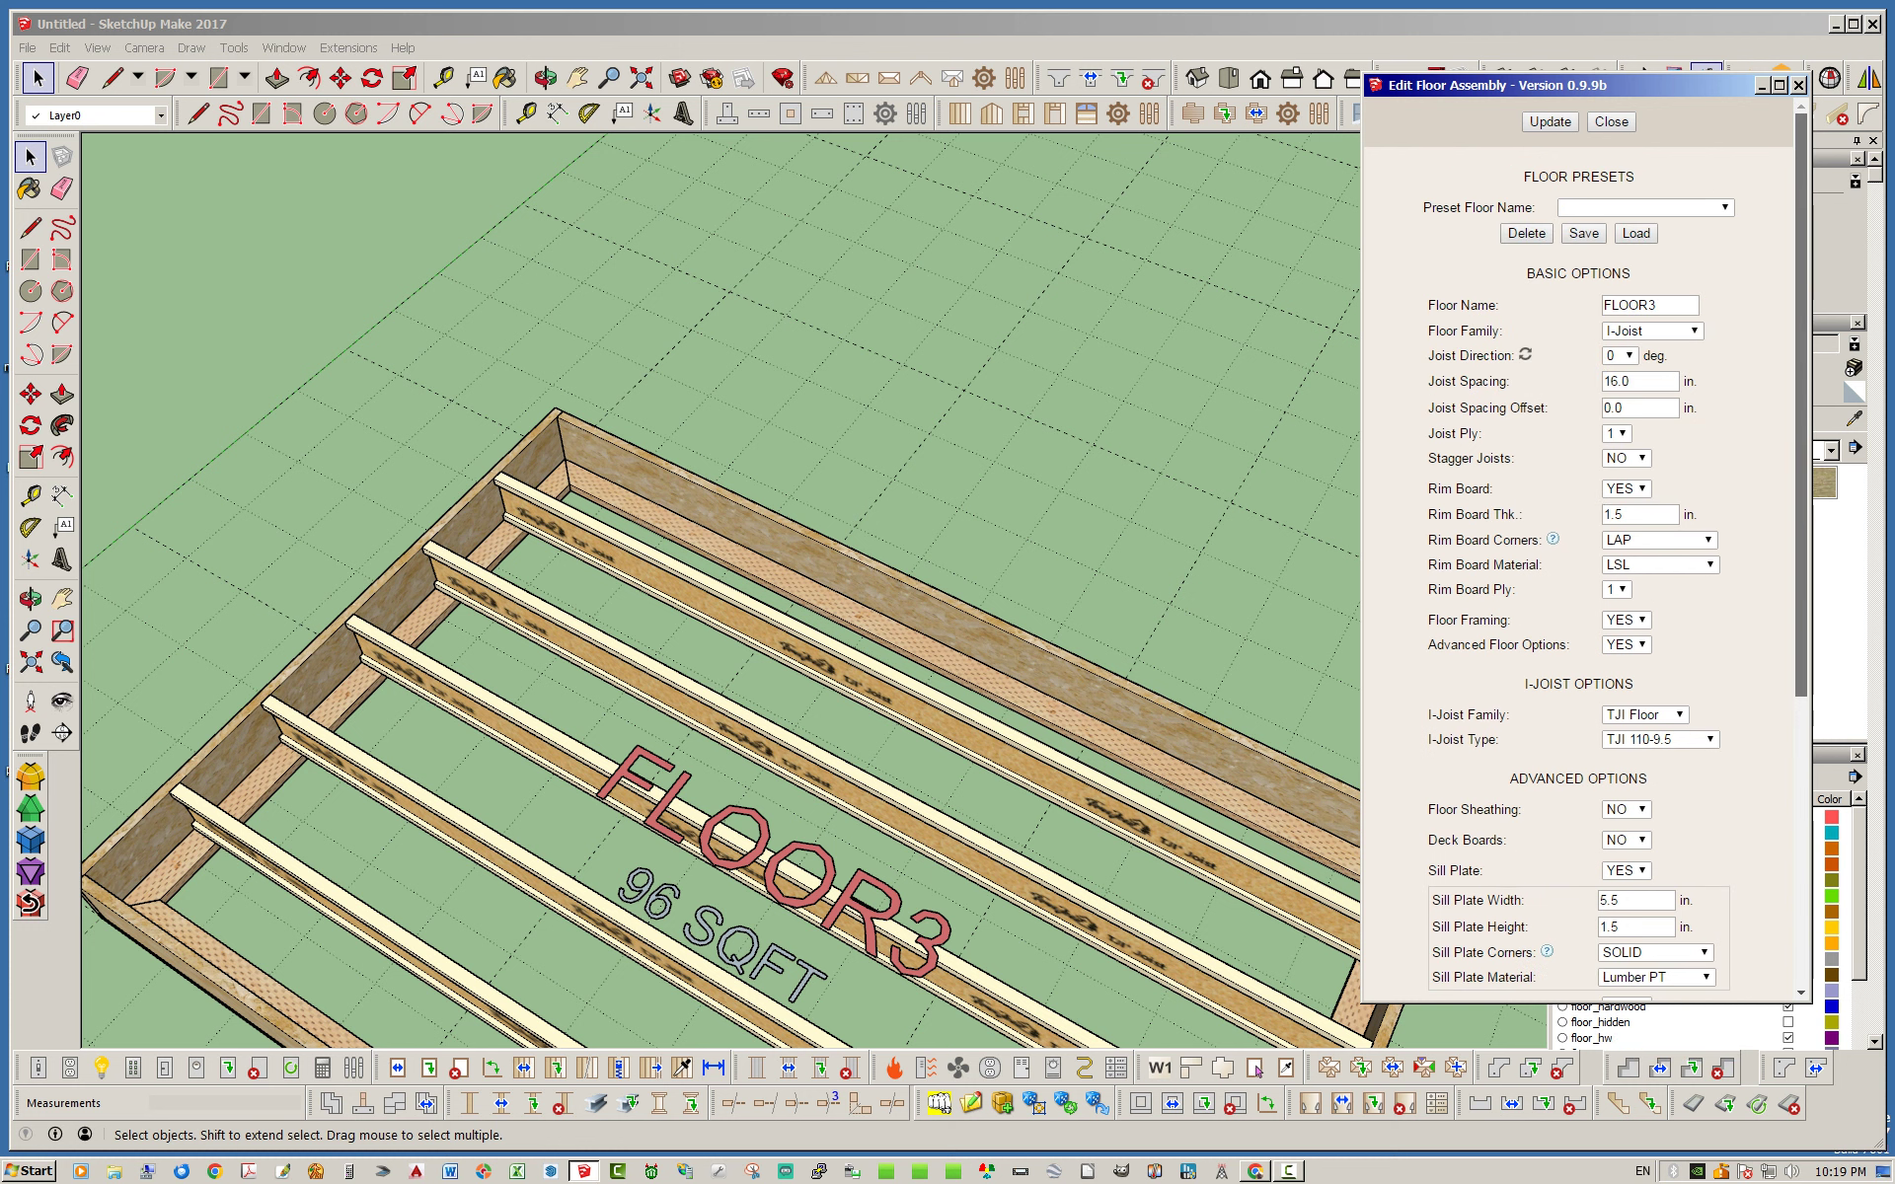
middle_click_drag(691, 592, 790, 612)
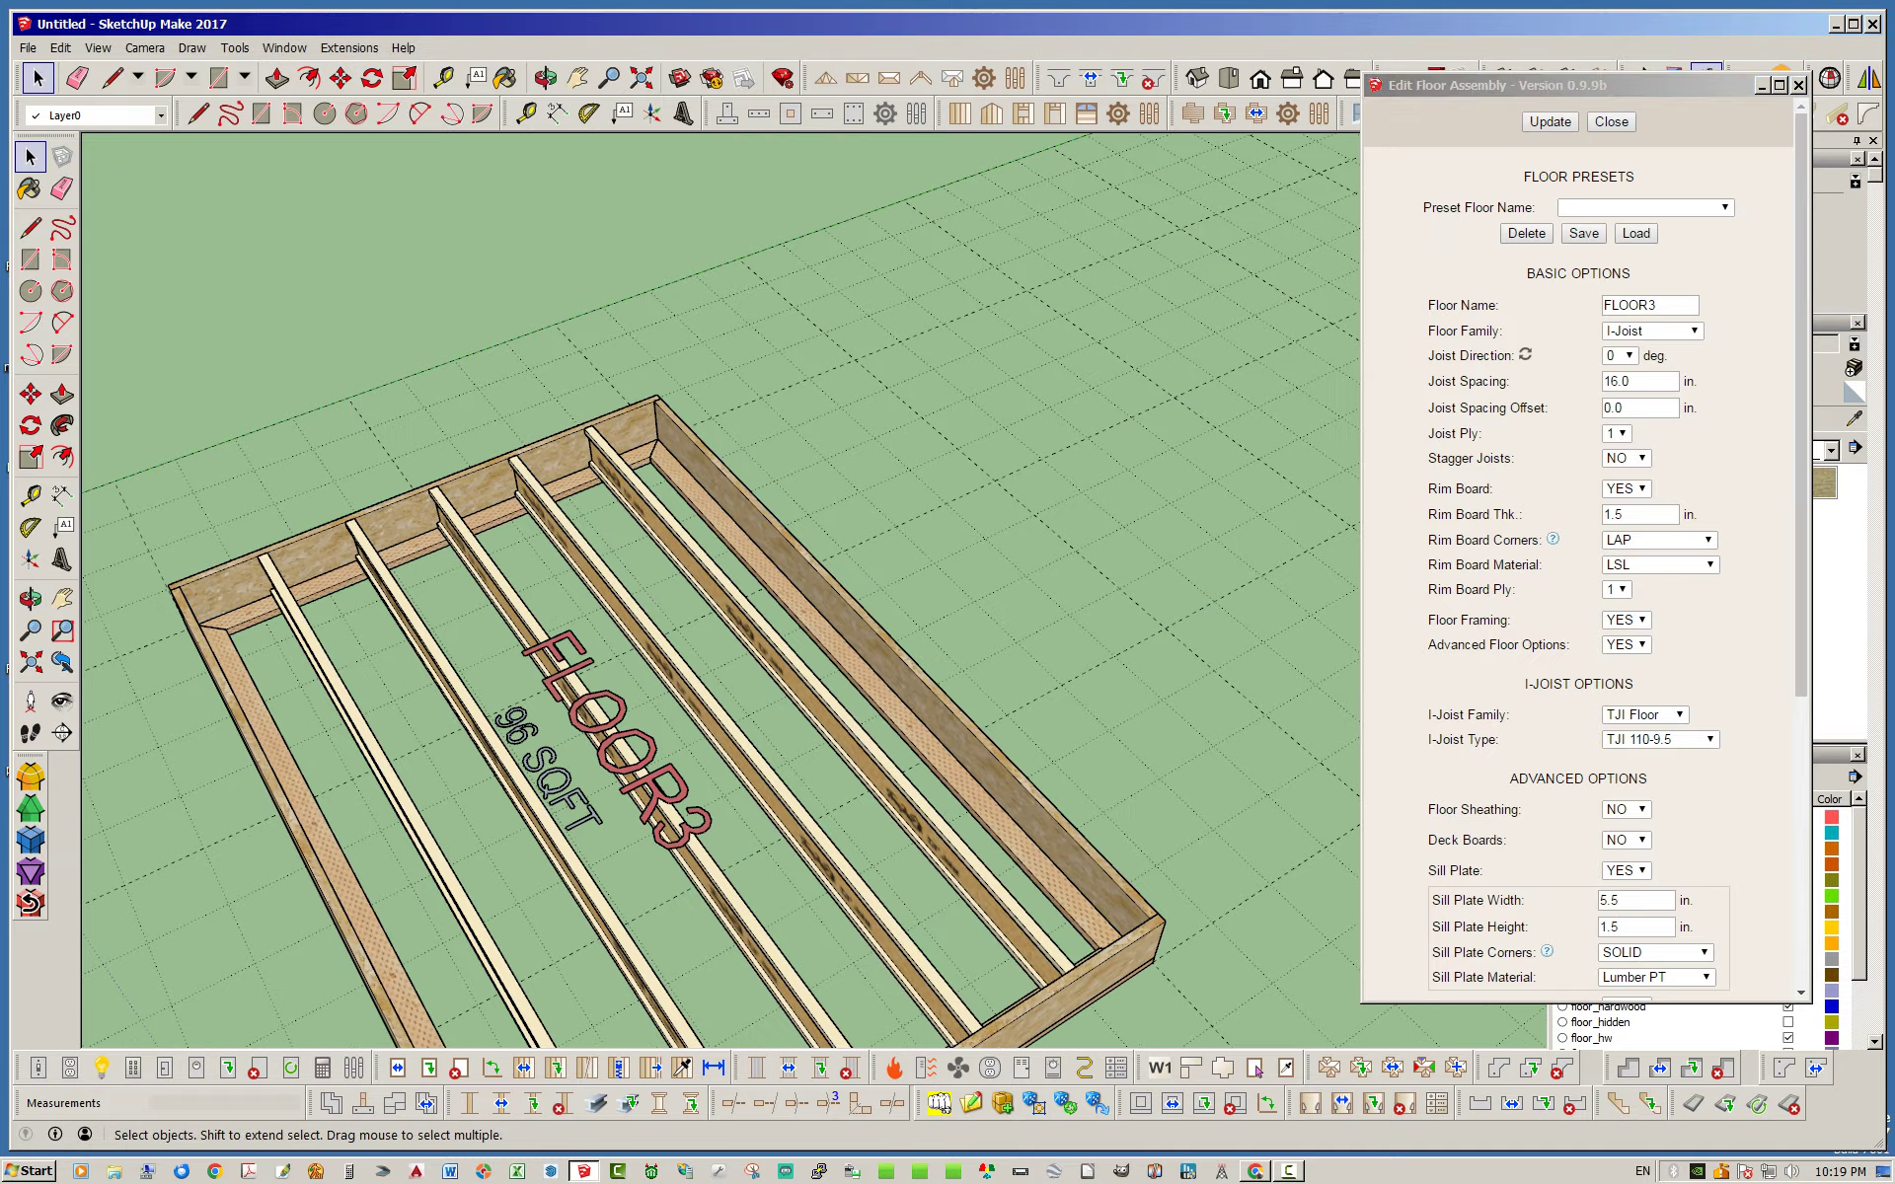
scroll(1086, 780, "up", 2)
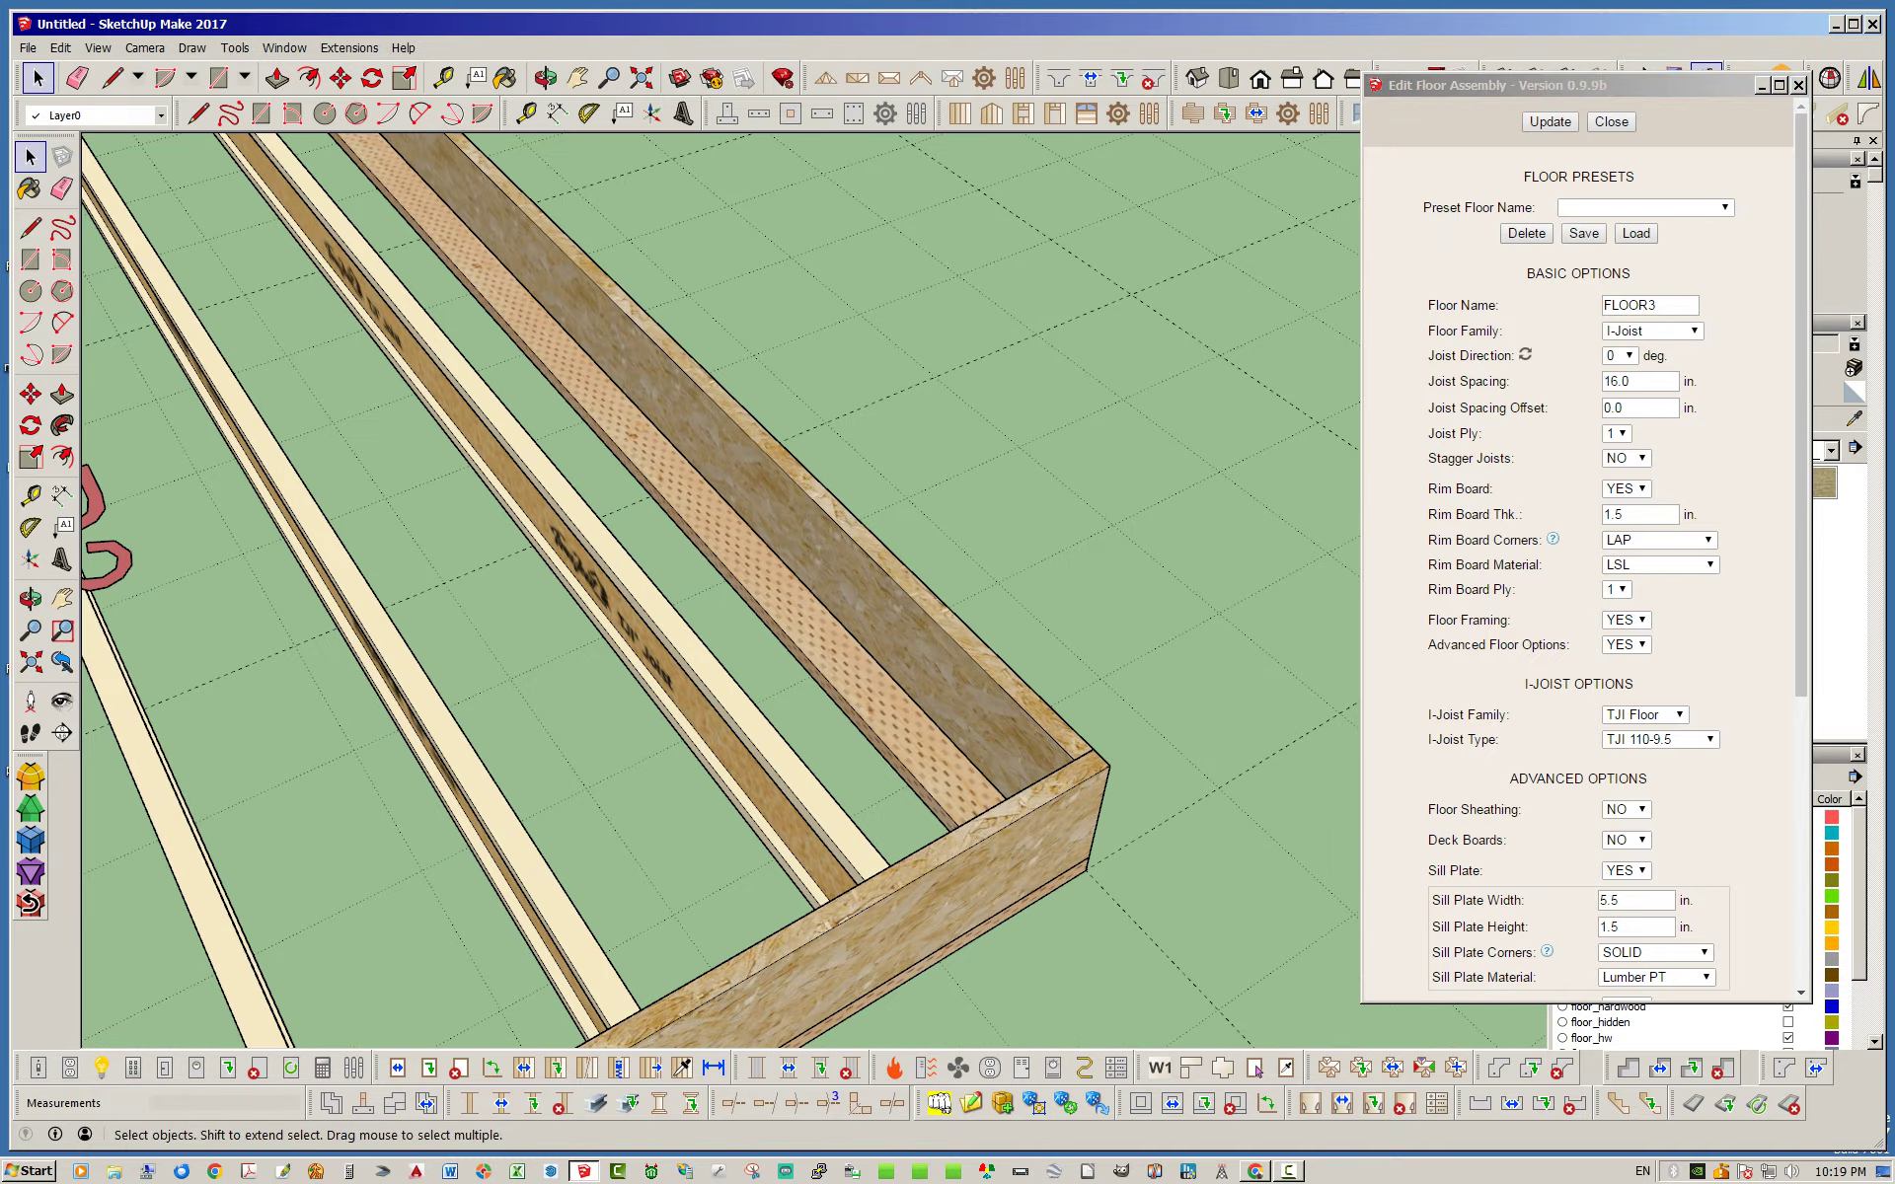
scroll(1085, 779, "up", 3)
middle_click_drag(1085, 779, 1135, 760)
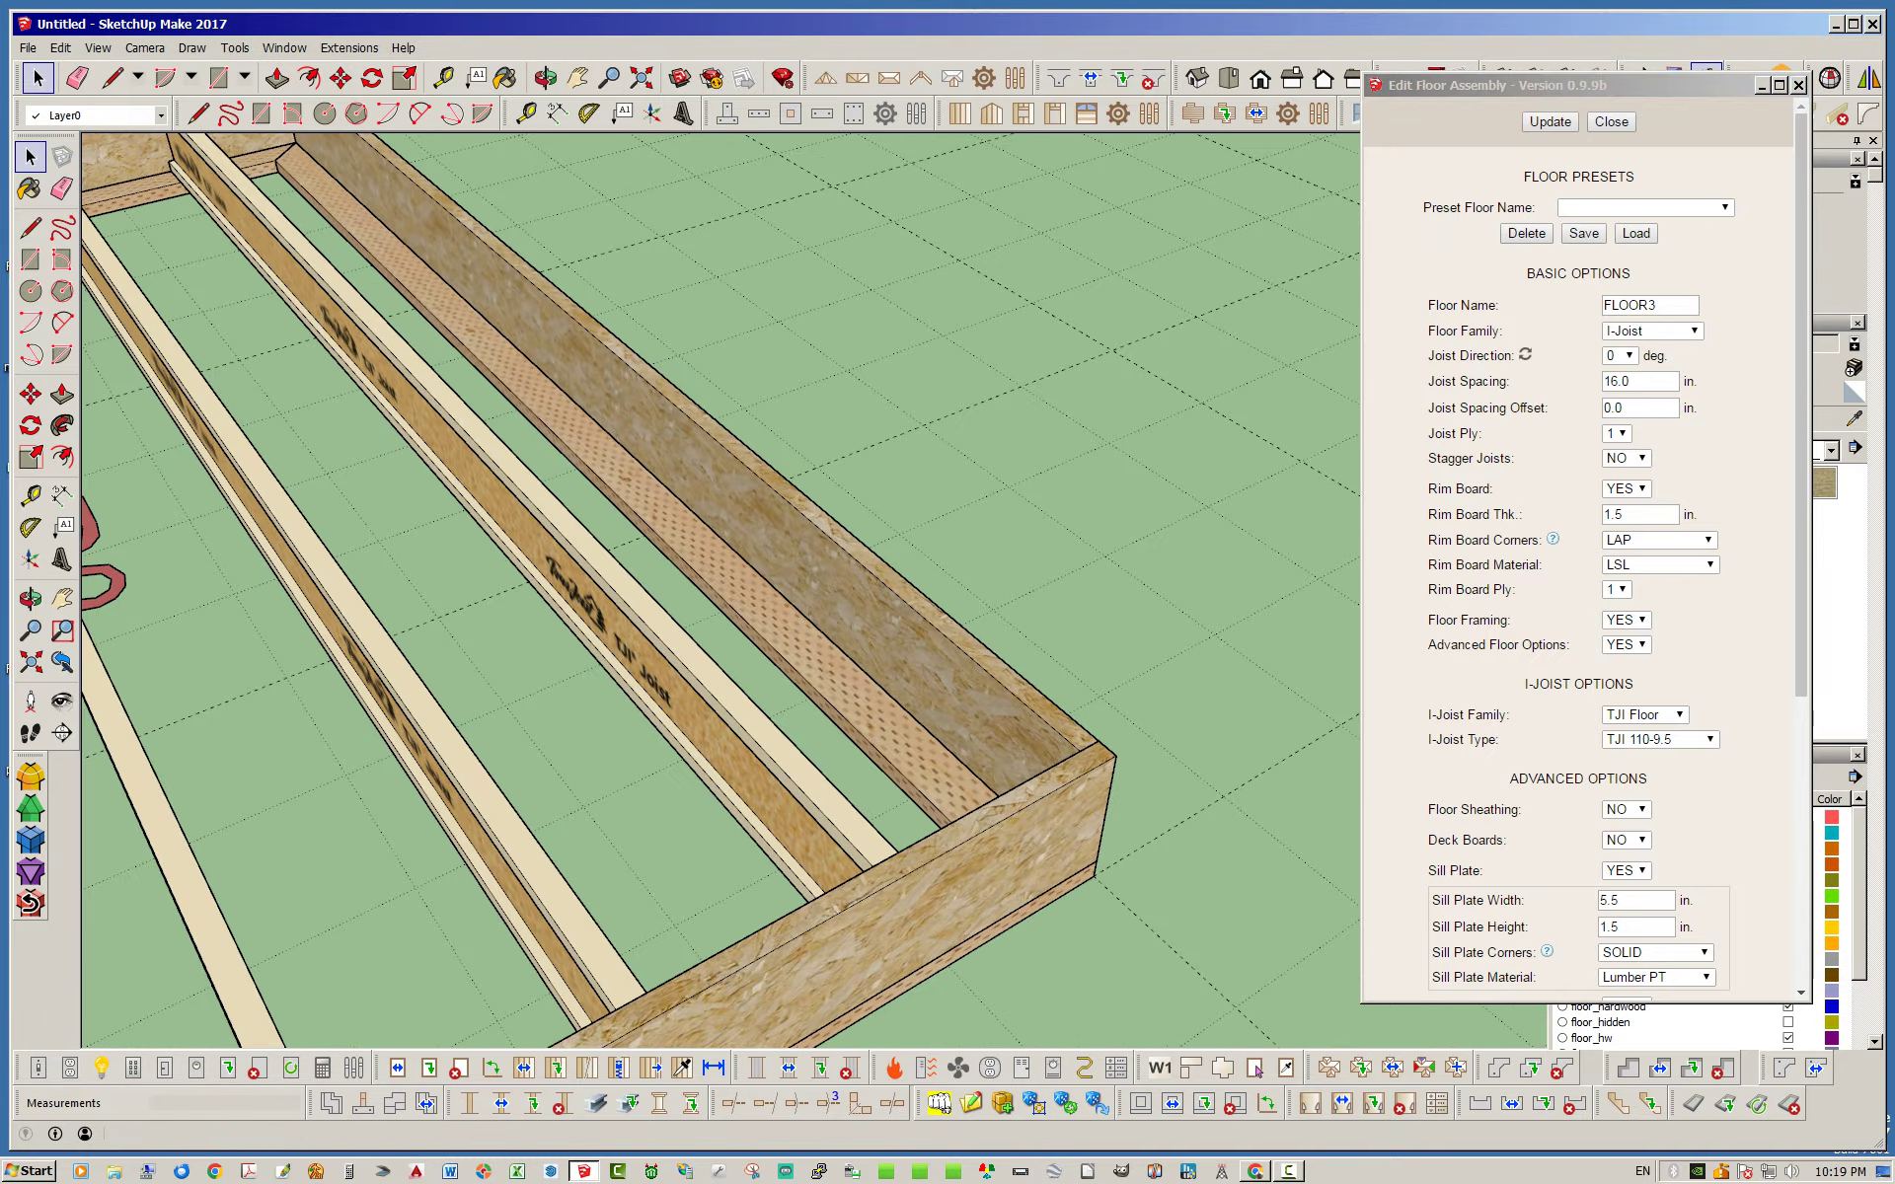
scroll(444, 355, "up", 1)
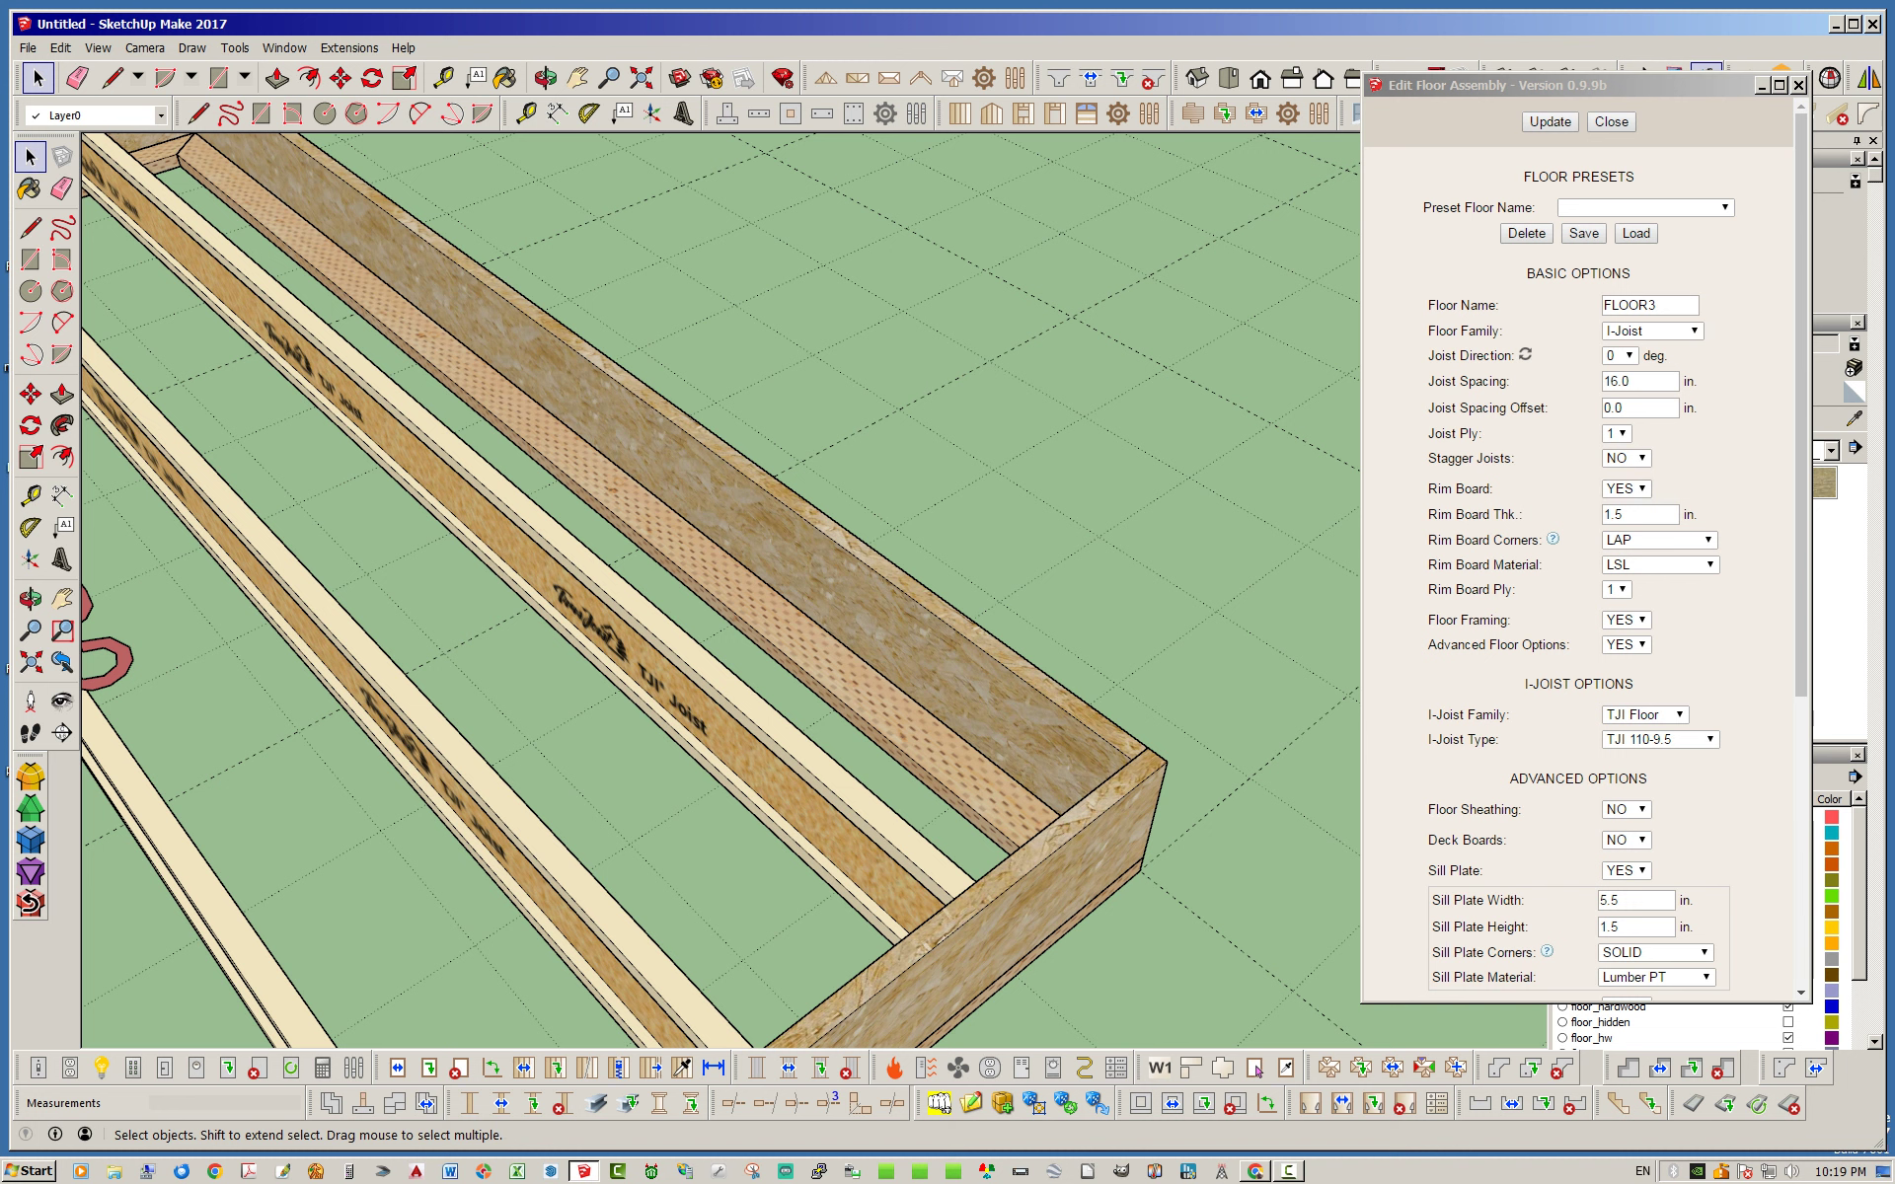
left_click(1623, 489)
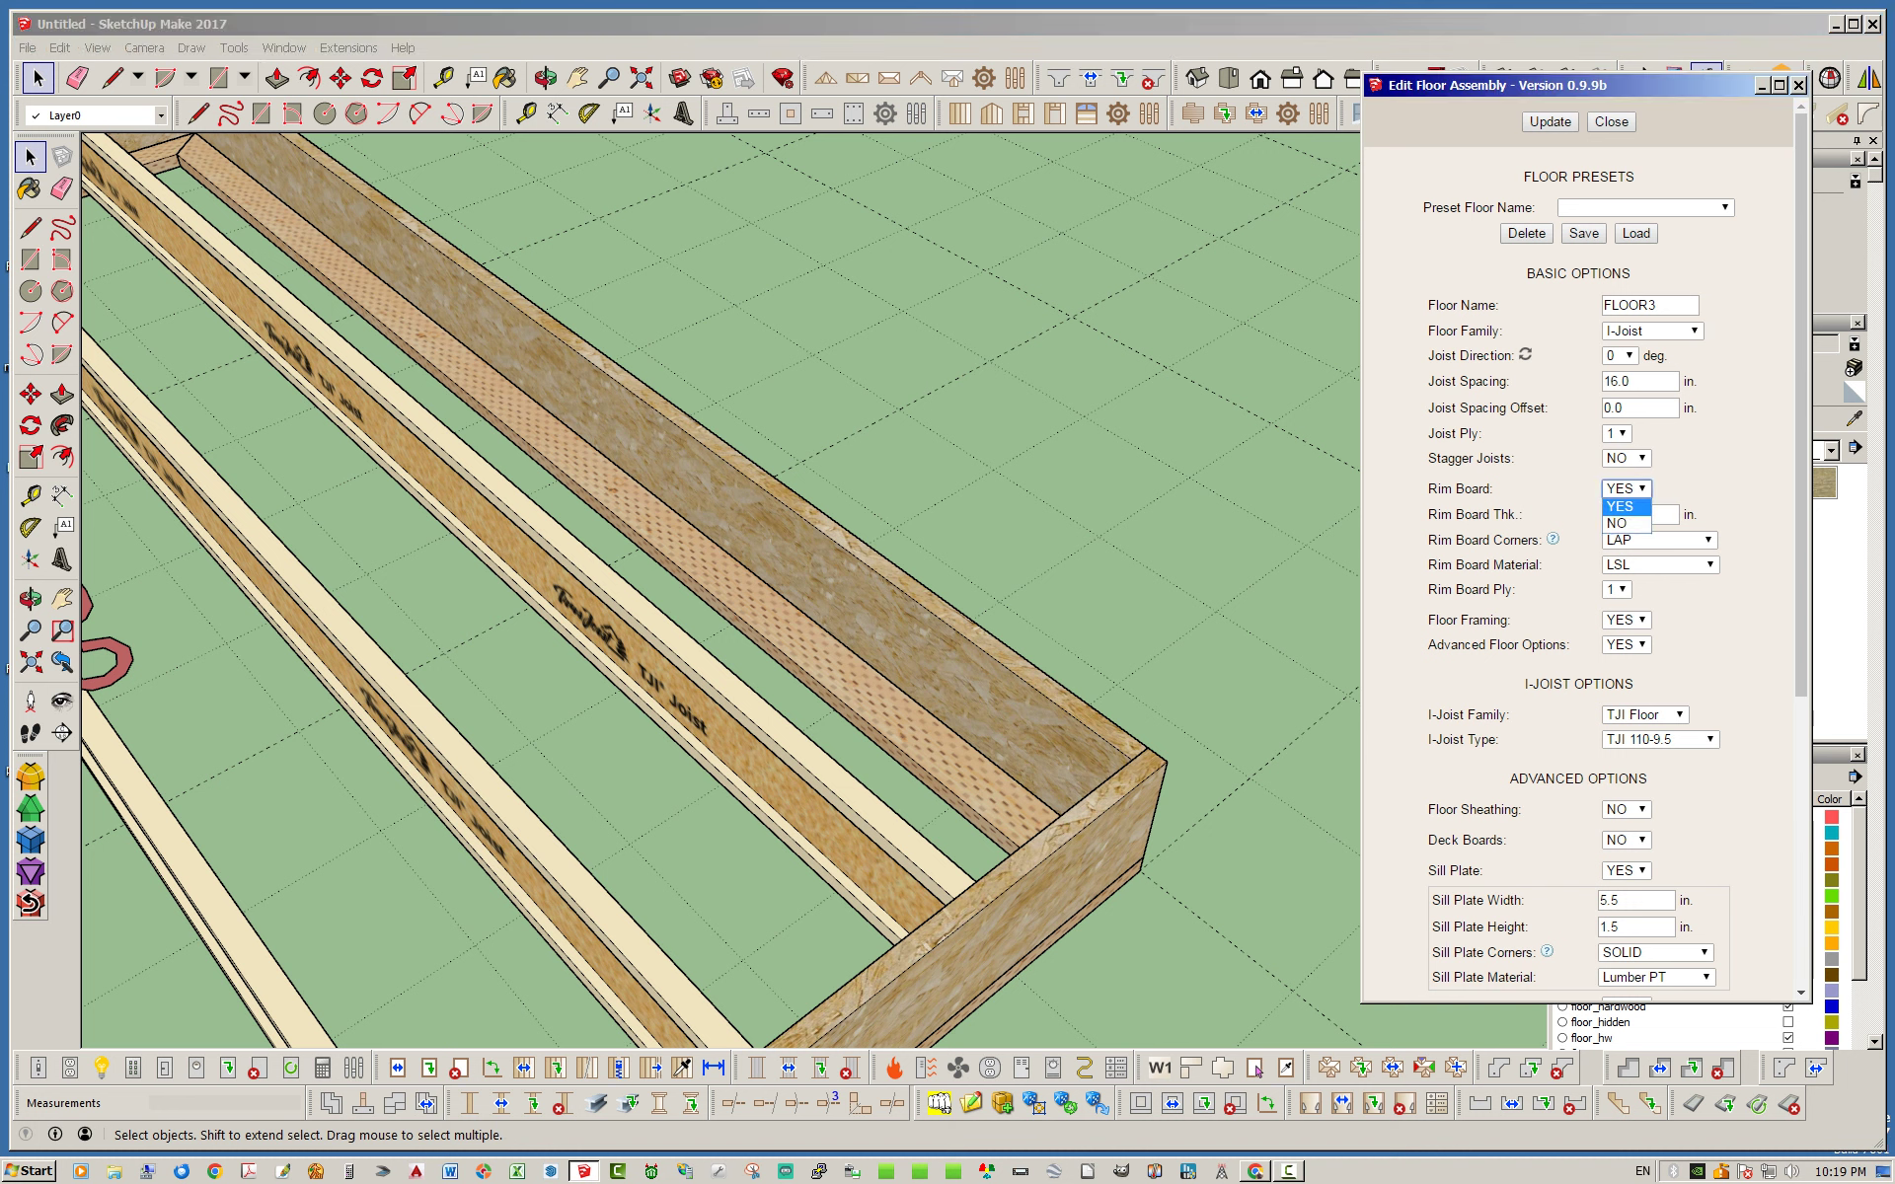
left_click(1625, 523)
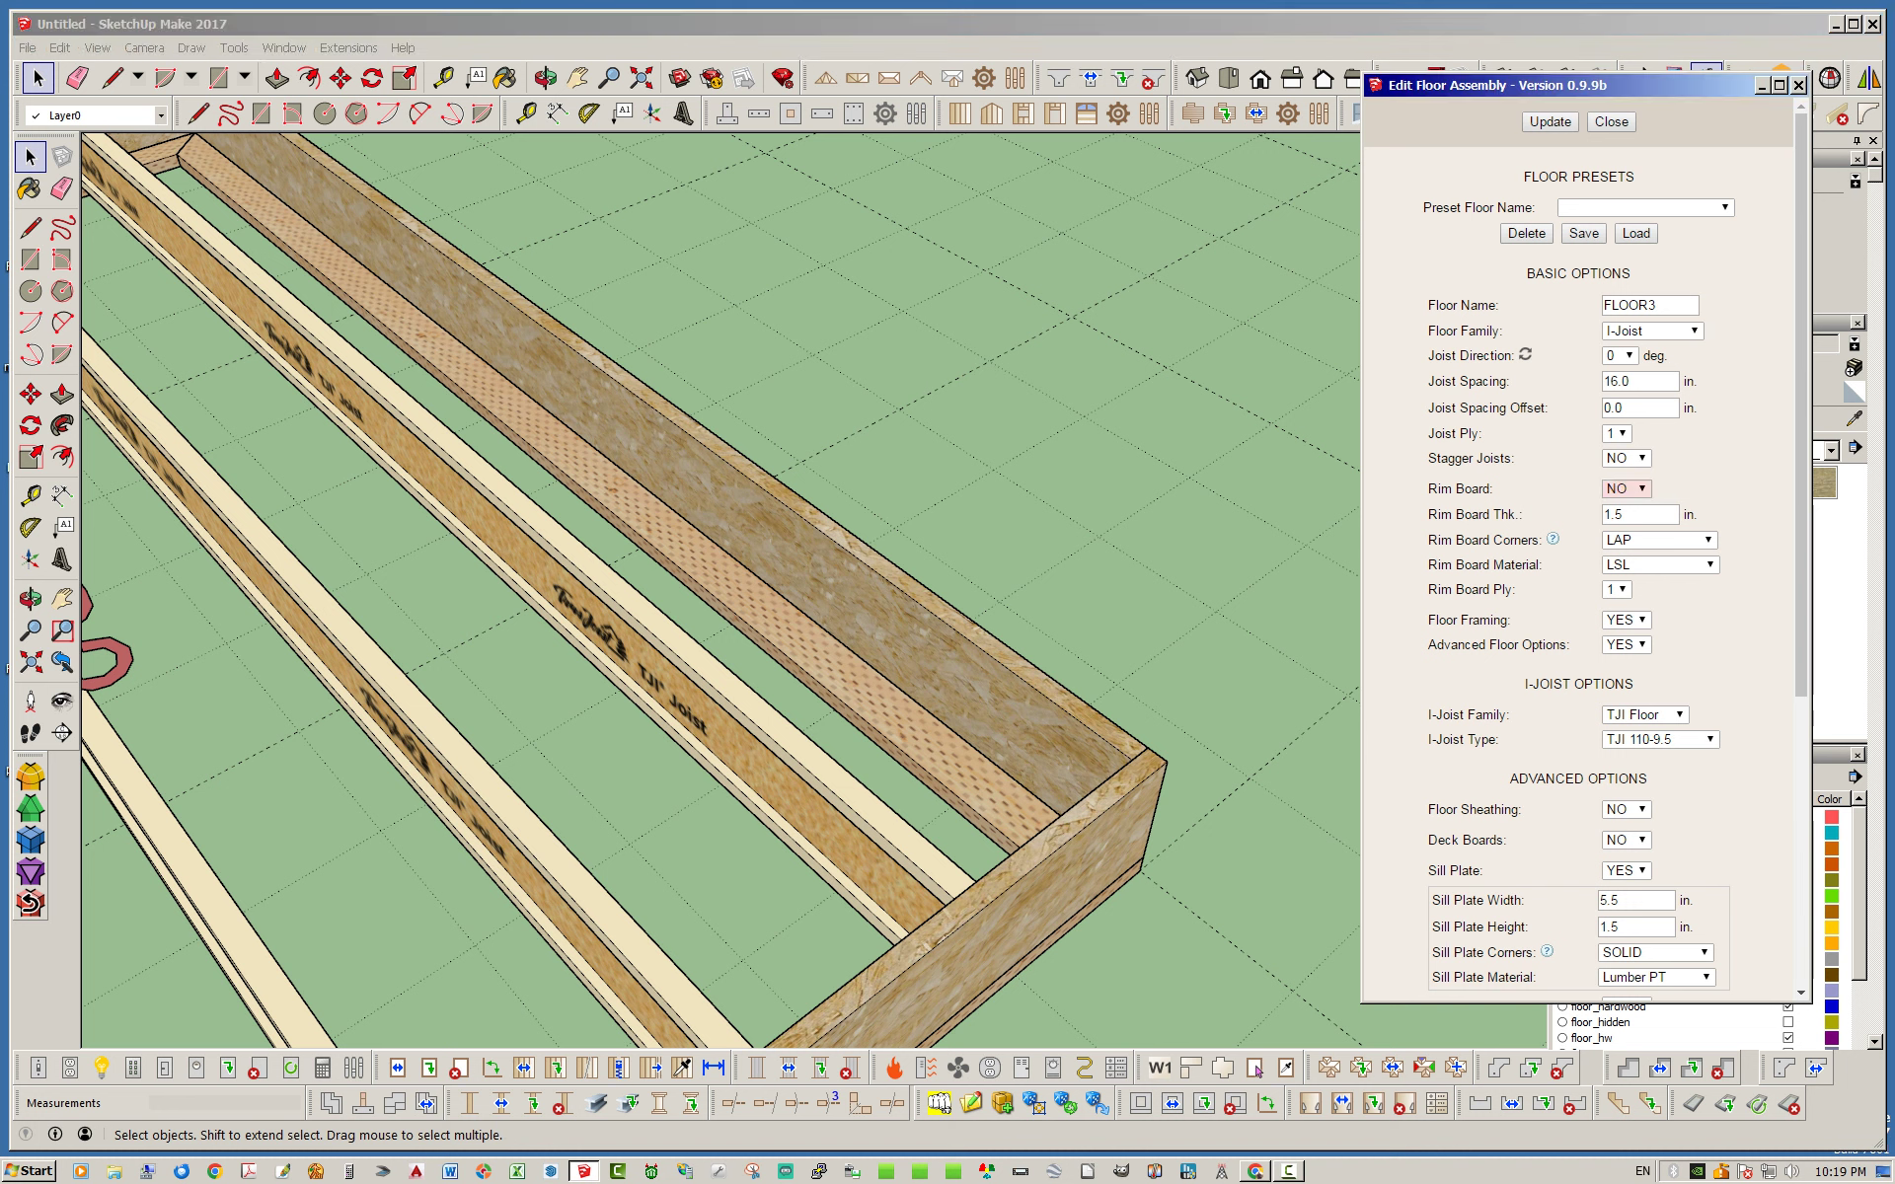
left_click(1550, 121)
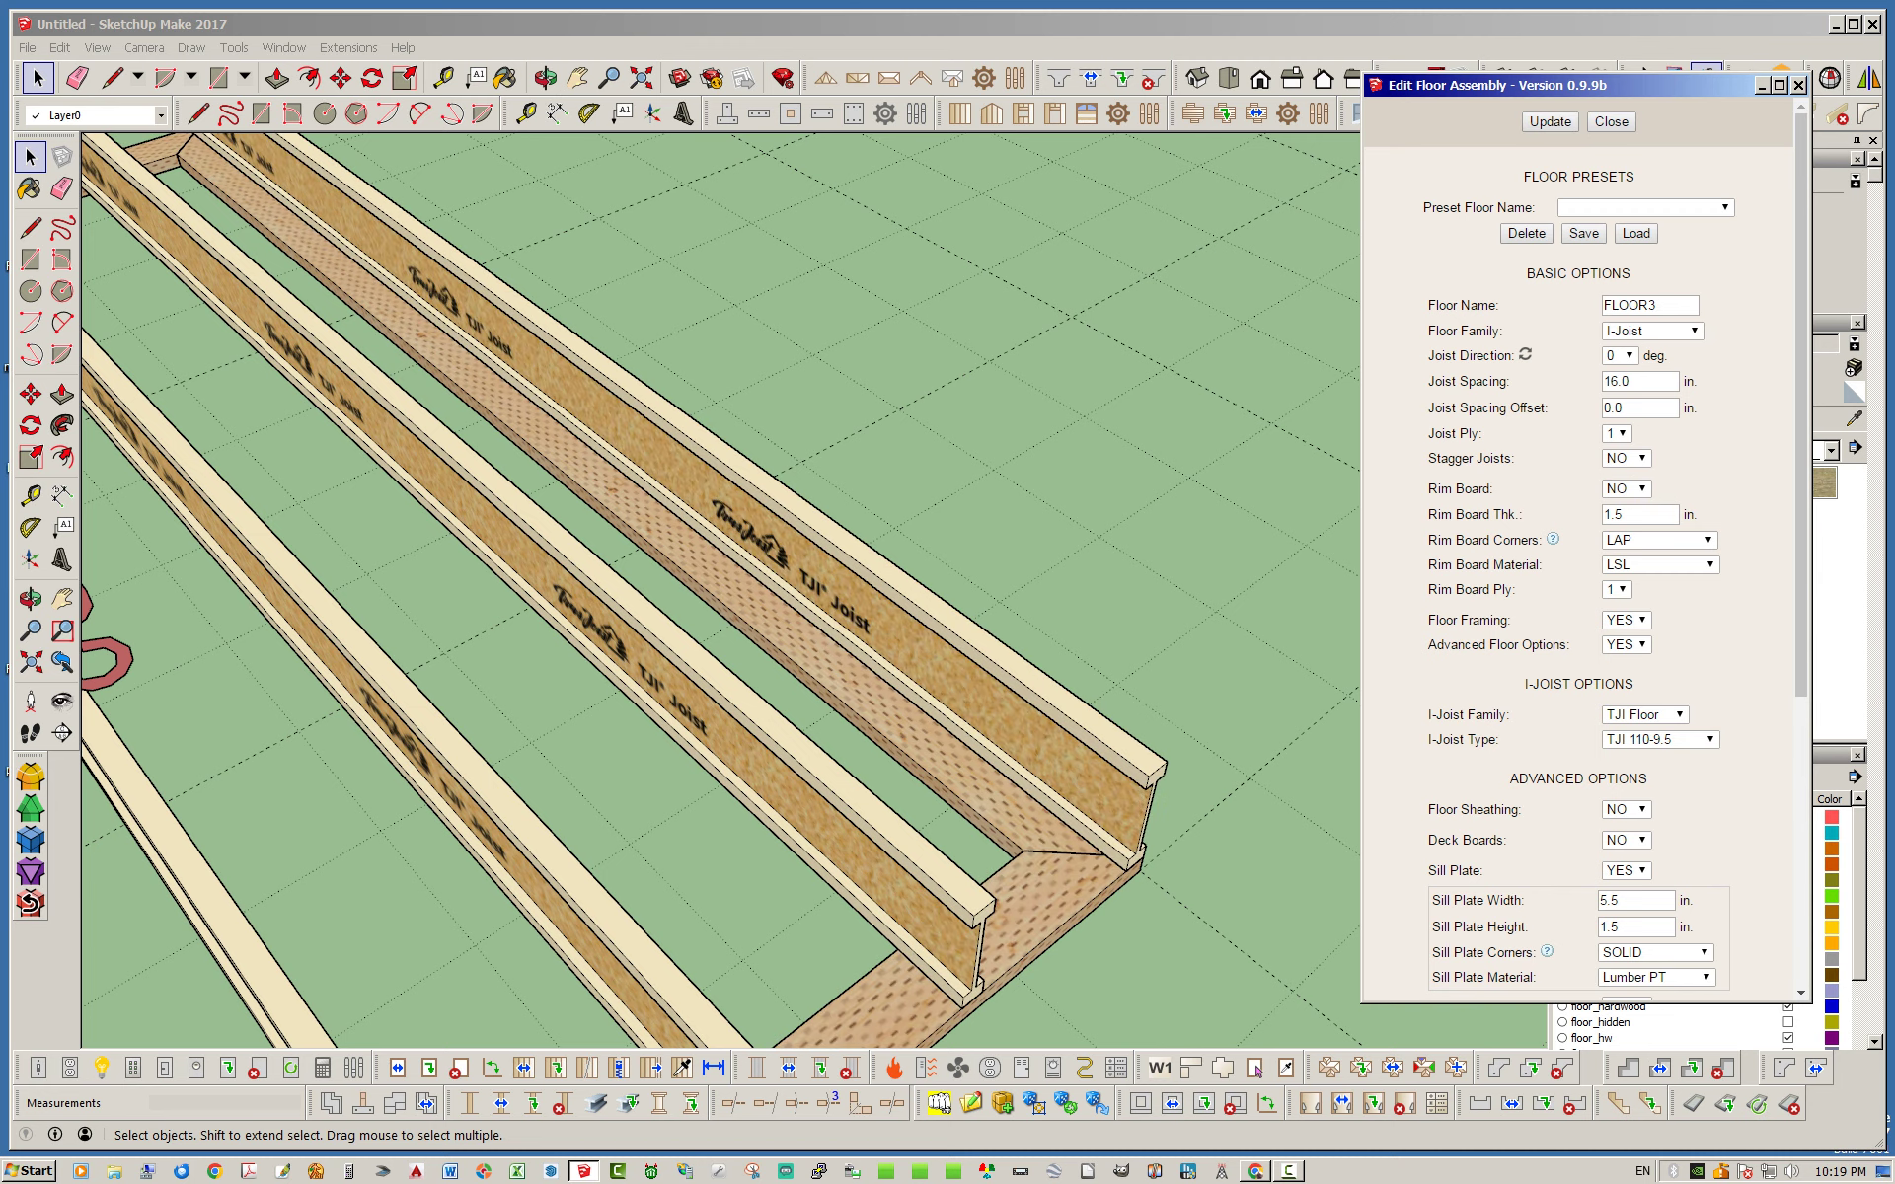
middle_click(296, 345)
scroll(592, 592, "down", 5)
scroll(592, 592, "down", 3)
middle_click_drag(593, 592, 671, 533)
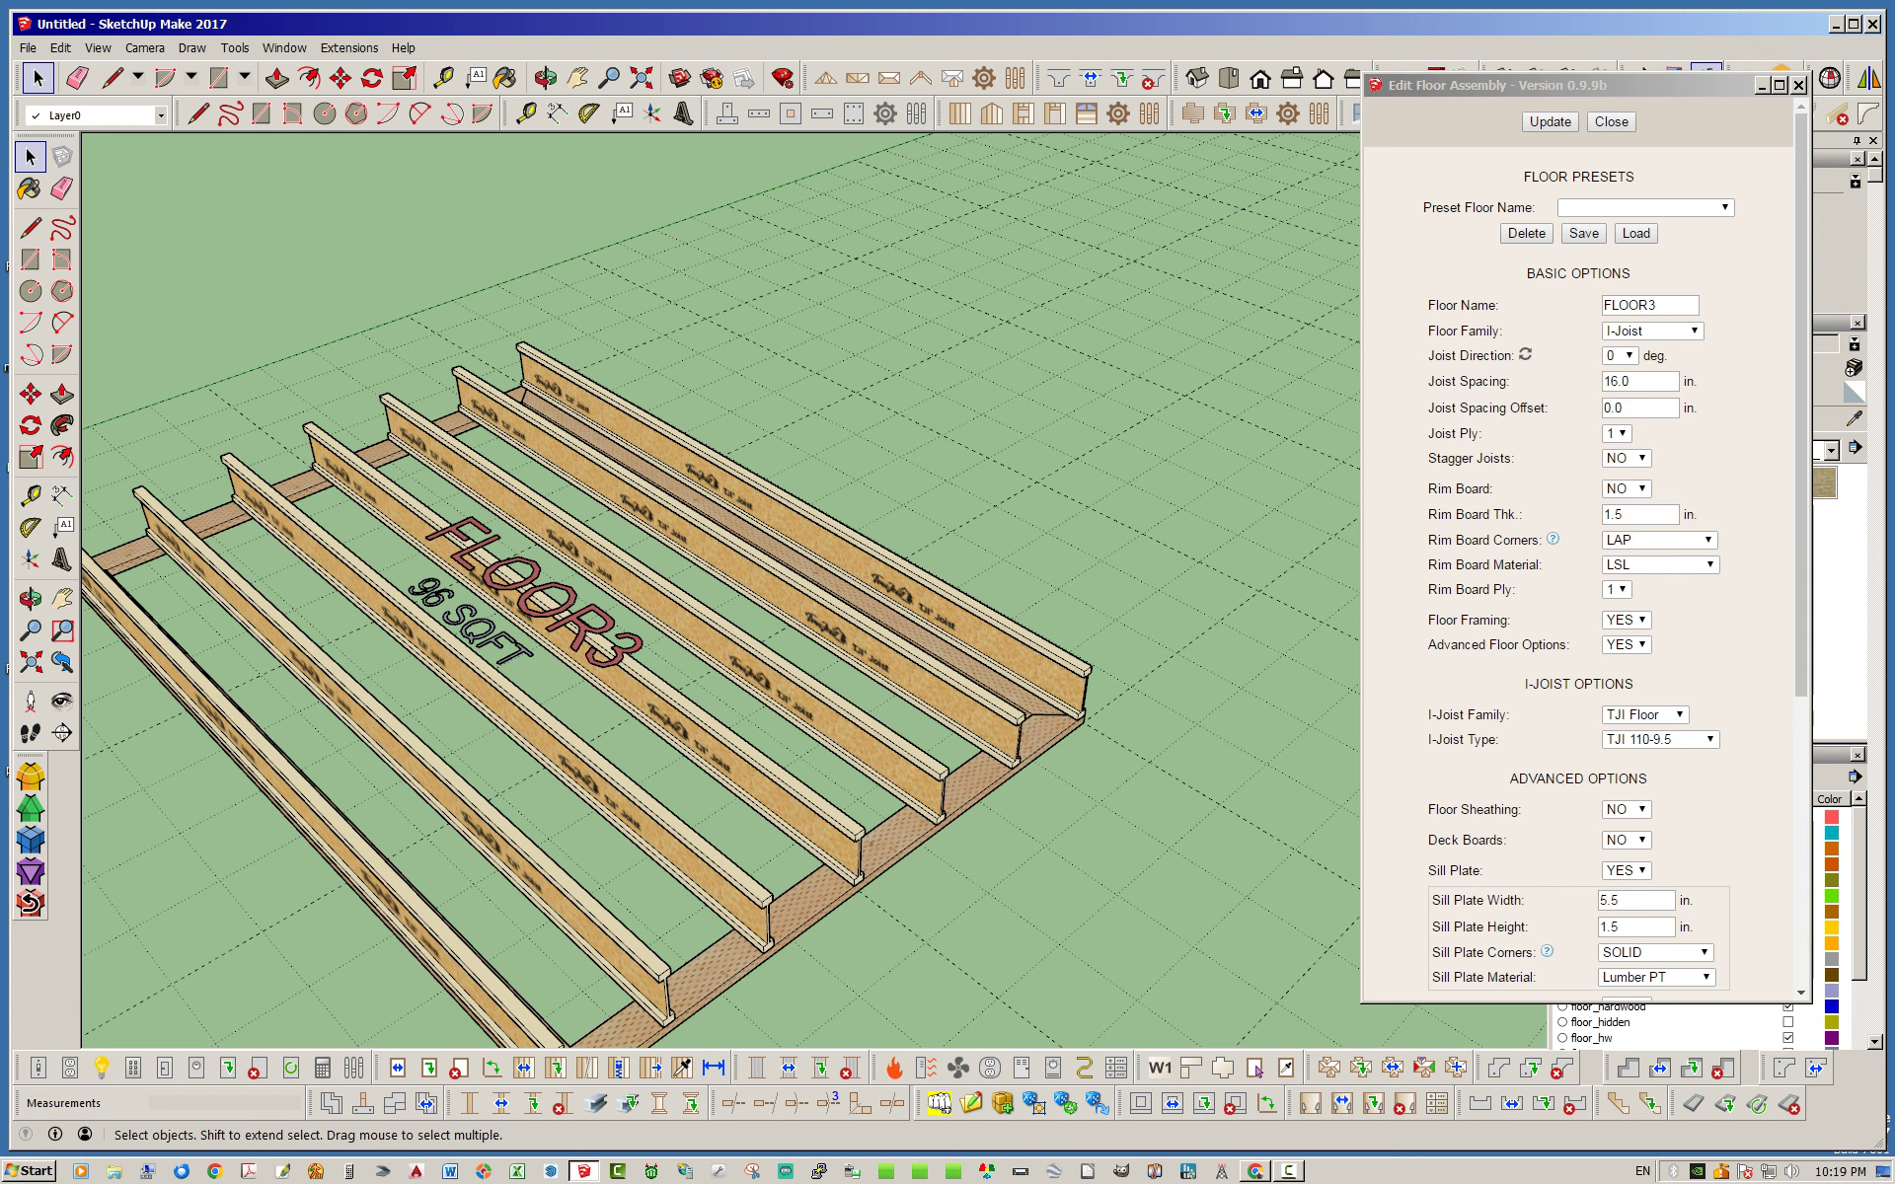
scroll(592, 592, "down", 2)
scroll(592, 593, "up", 2)
scroll(593, 592, "up", 2)
scroll(592, 593, "up", 2)
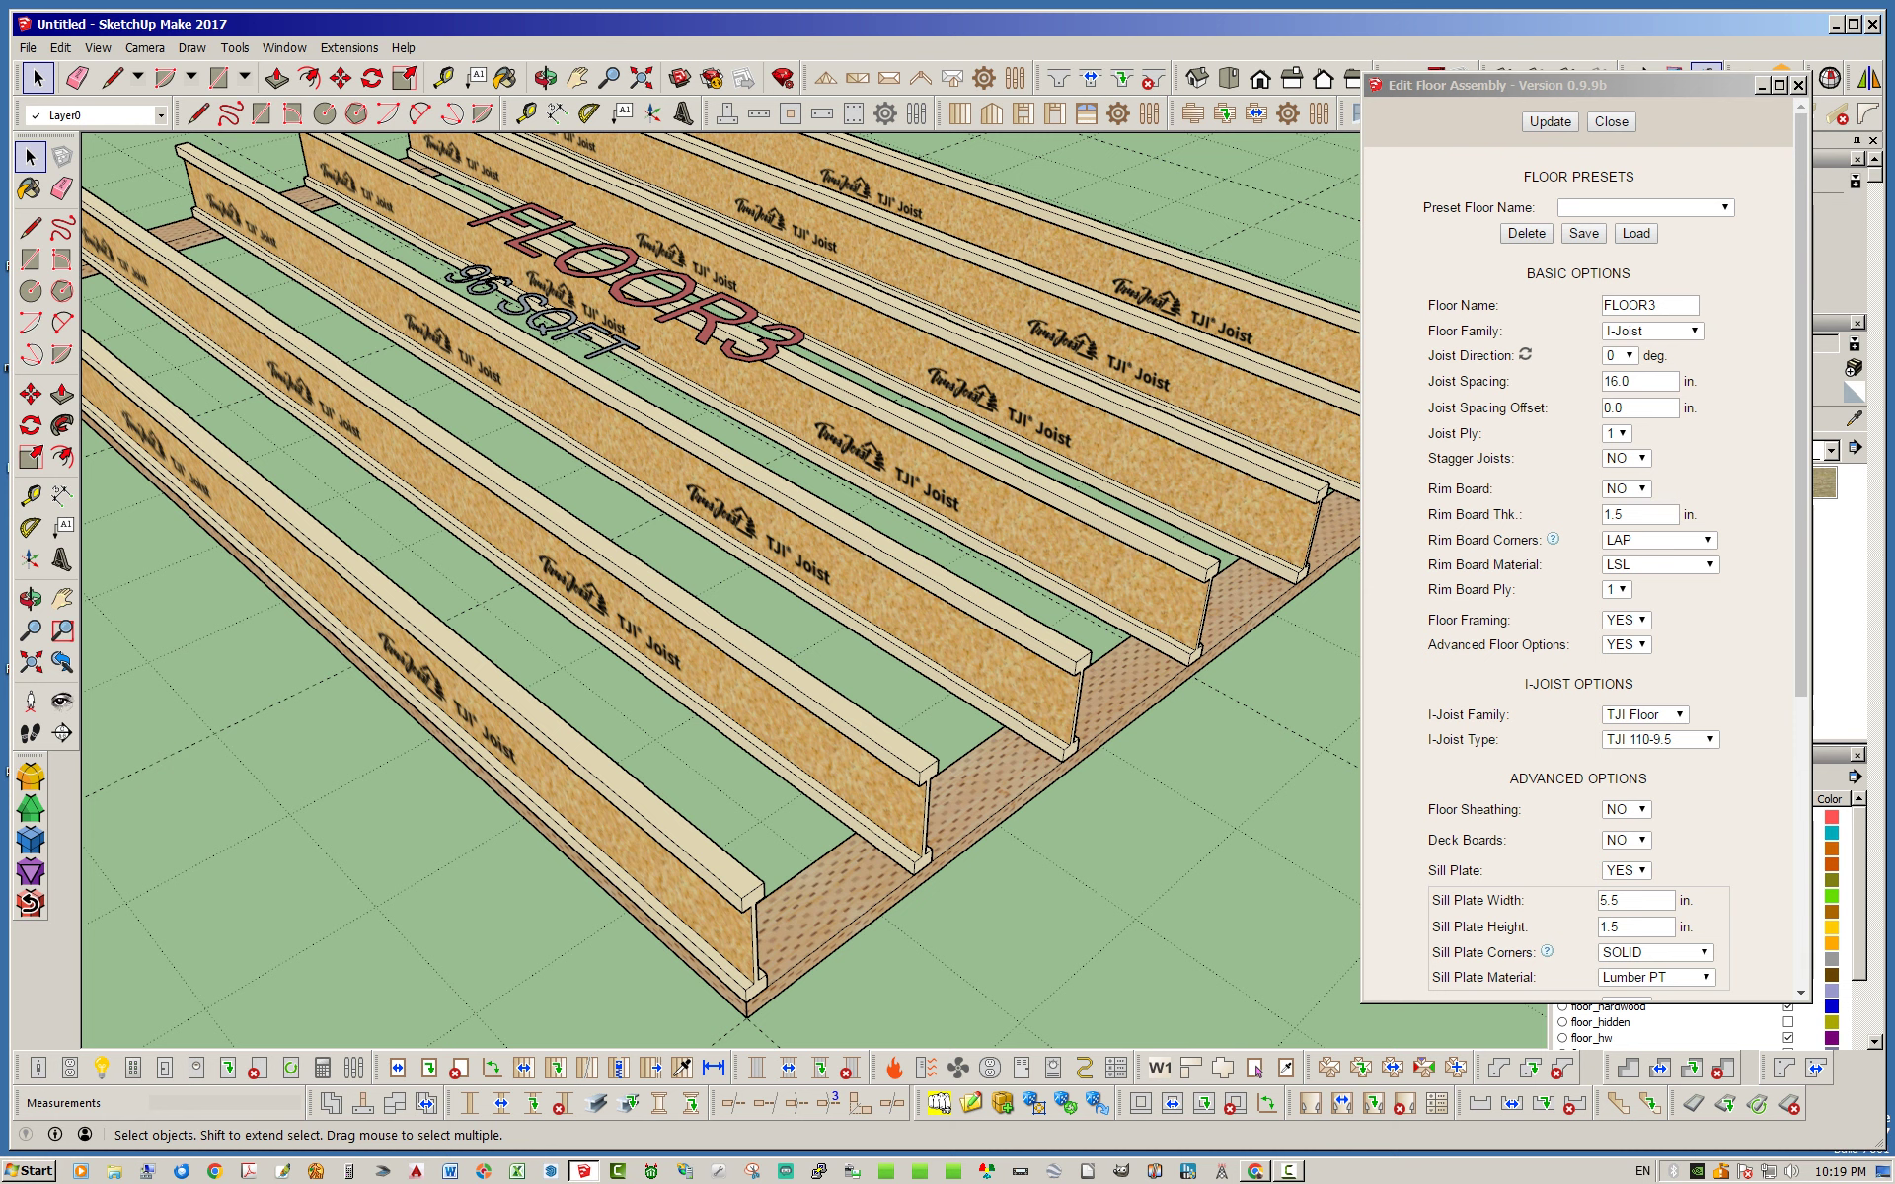
scroll(691, 592, "down", 2)
middle_click_drag(691, 592, 592, 592)
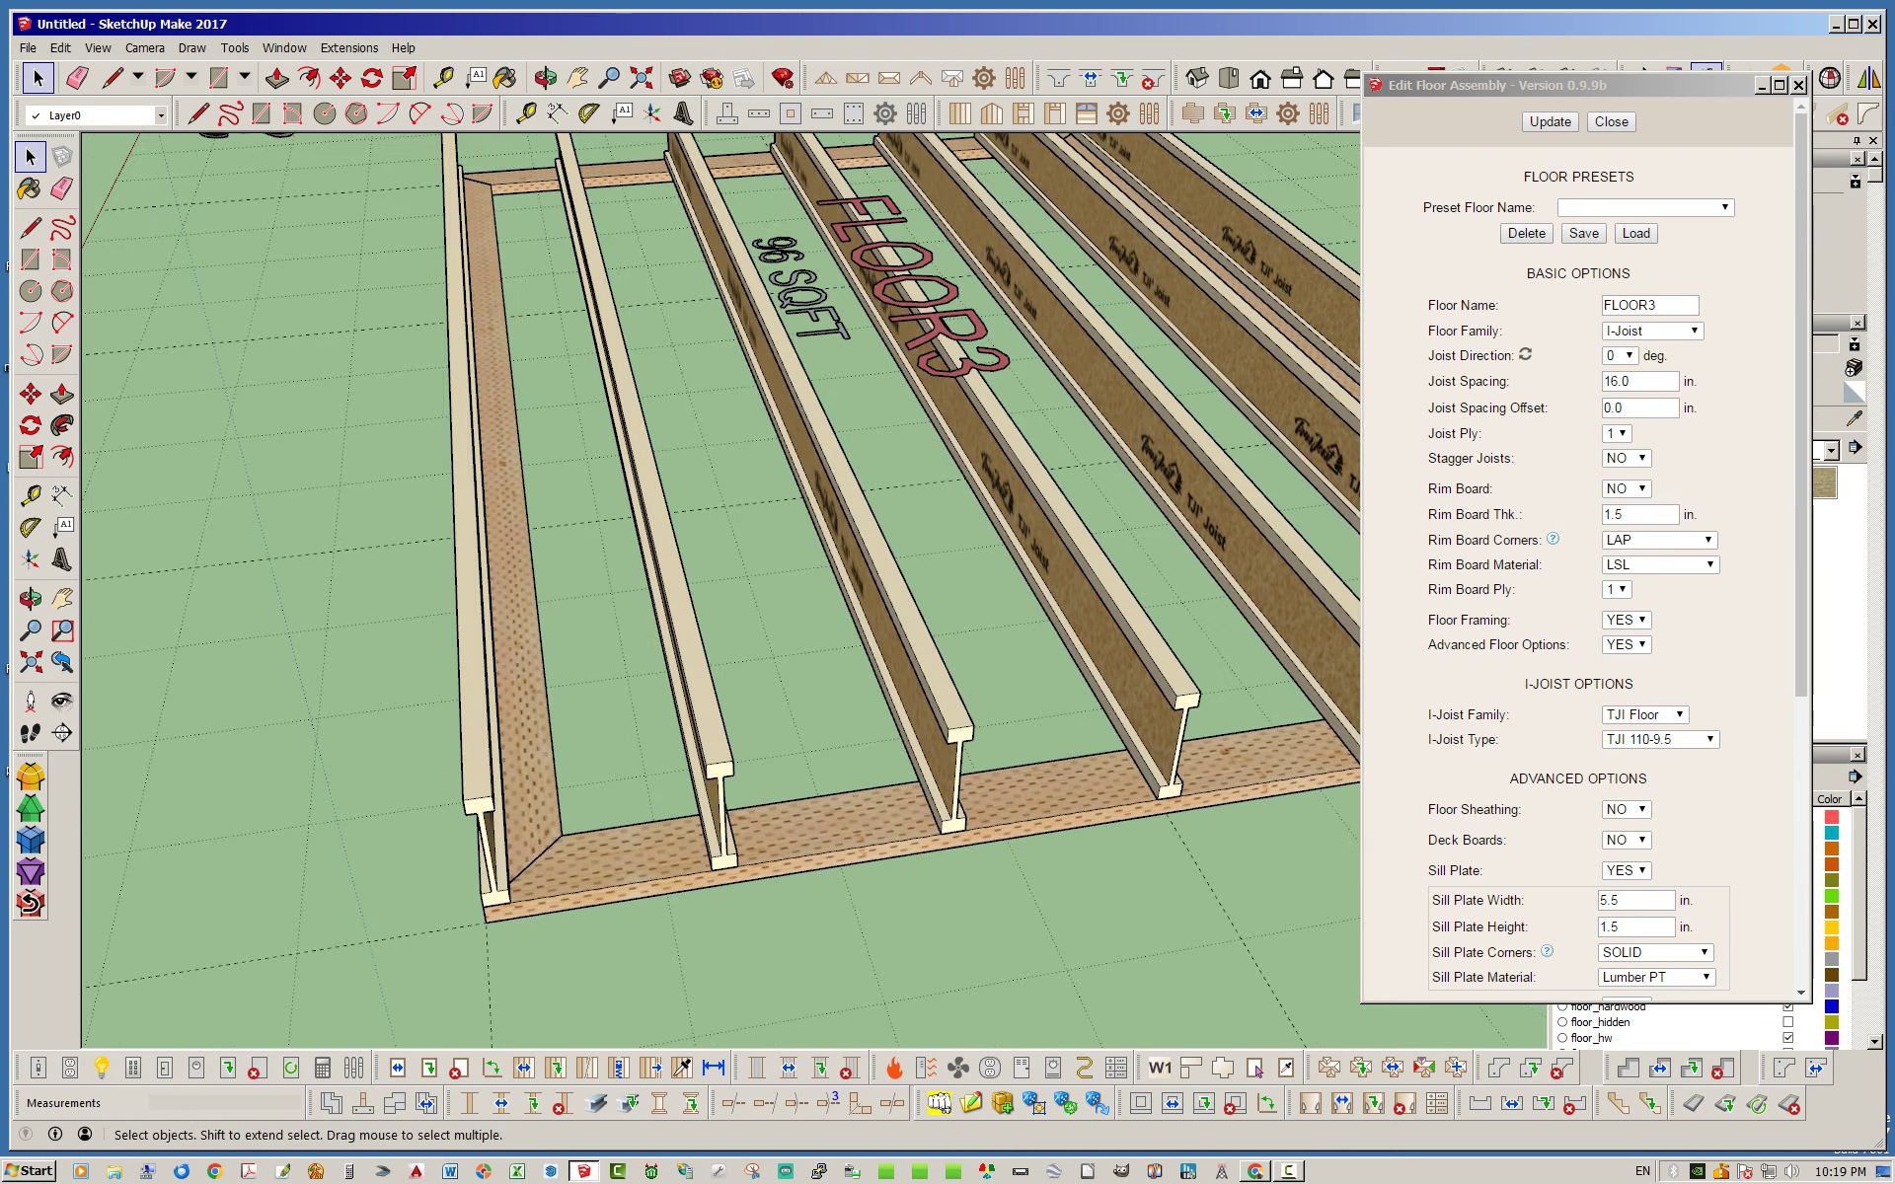
scroll(691, 592, "up", 2)
scroll(720, 523, "down", 2)
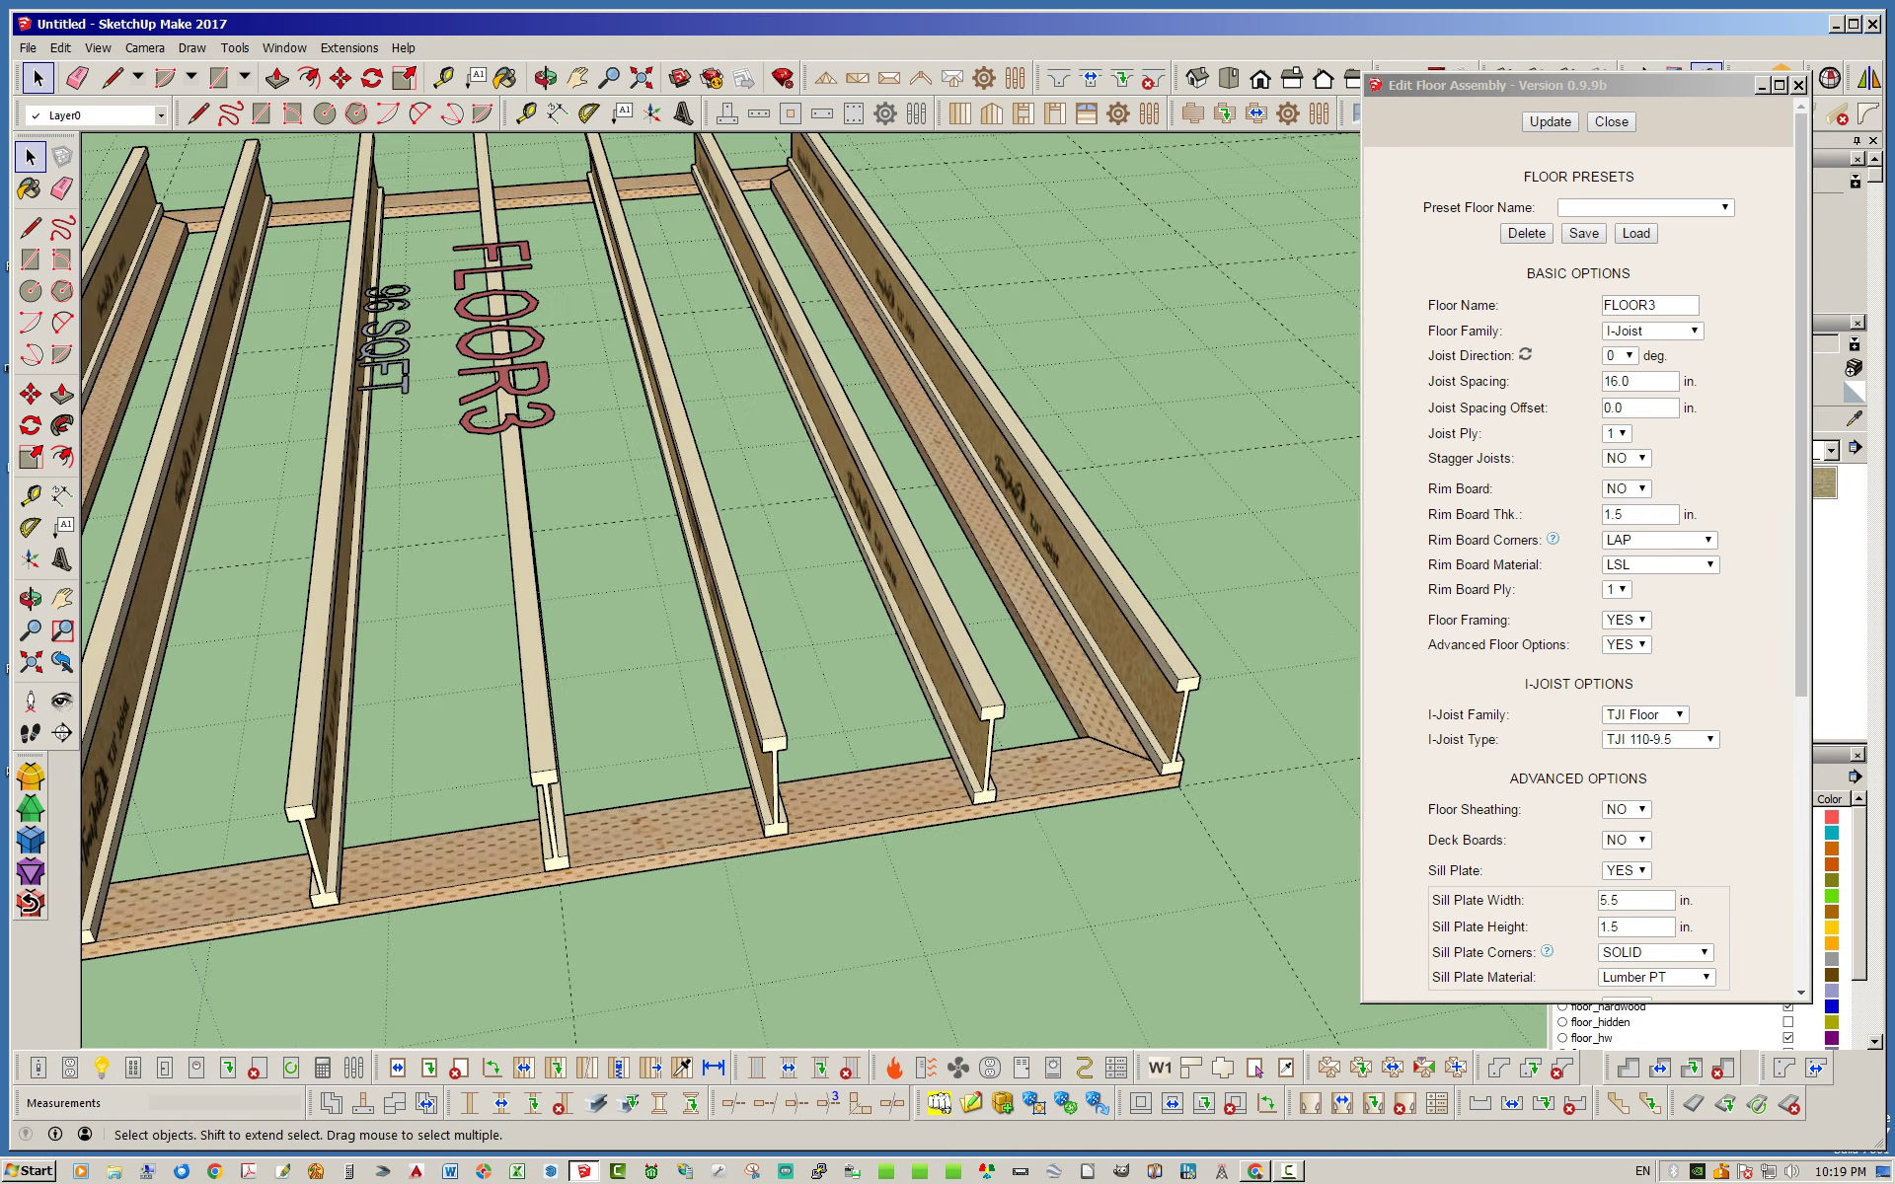
scroll(721, 523, "up", 3)
scroll(641, 543, "down", 3)
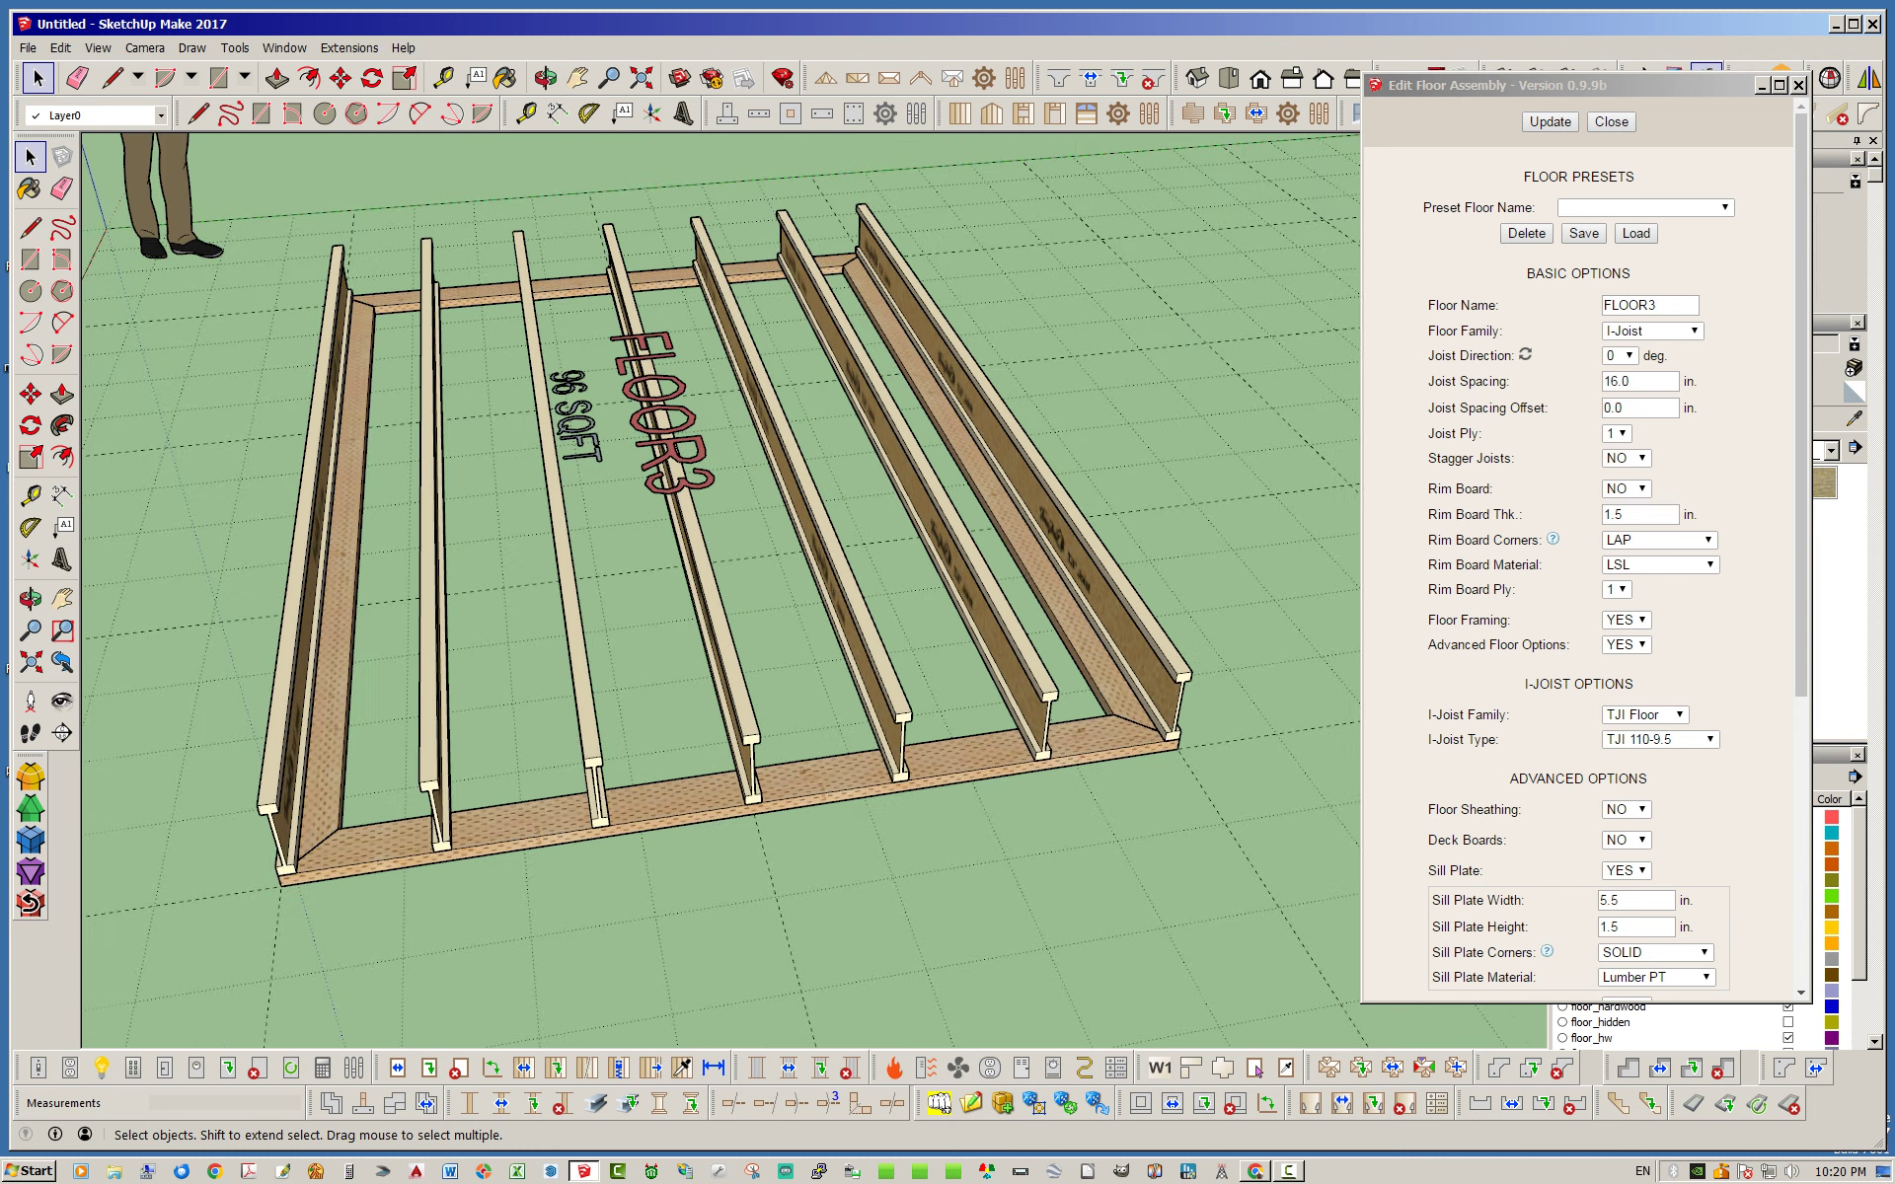
scroll(642, 543, "up", 1)
scroll(671, 593, "up", 2)
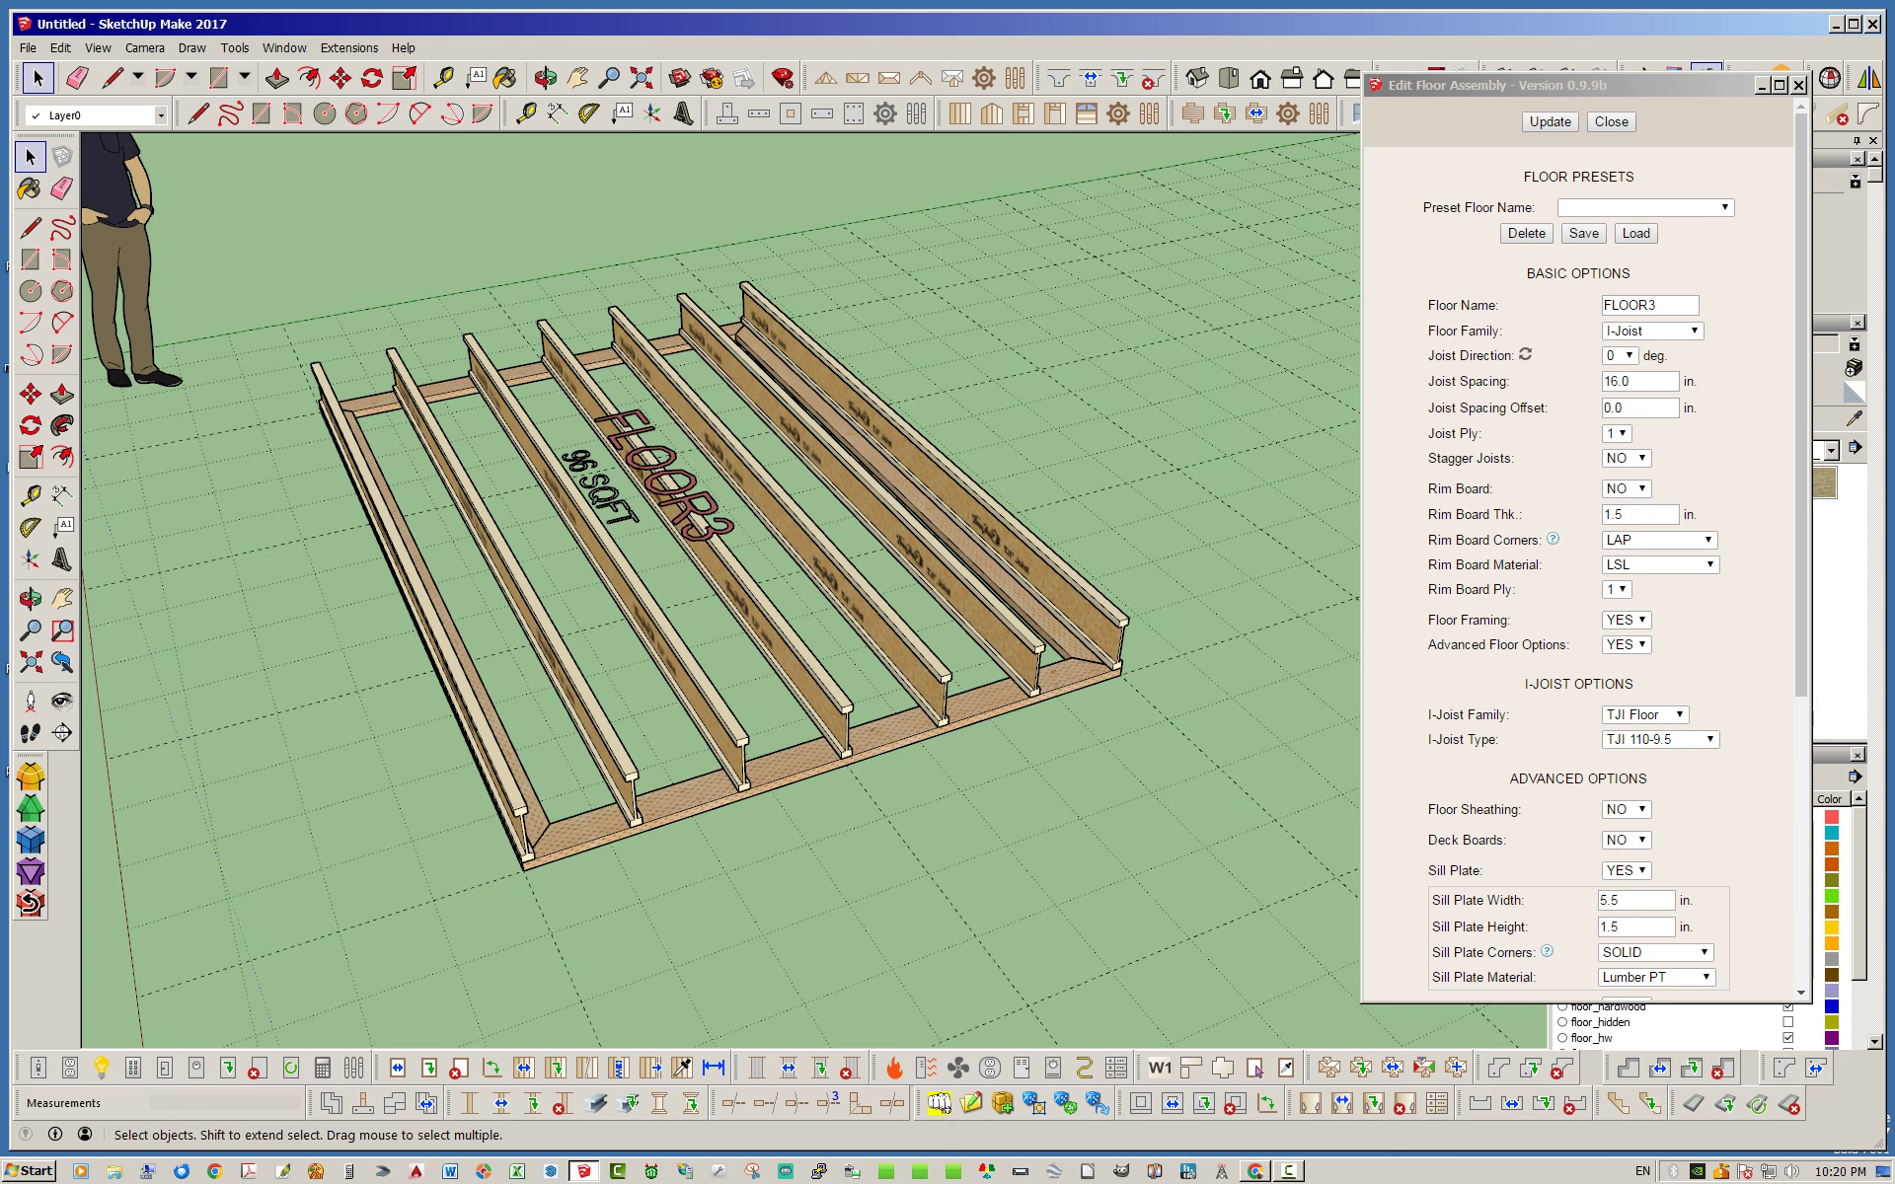
left_click(1623, 488)
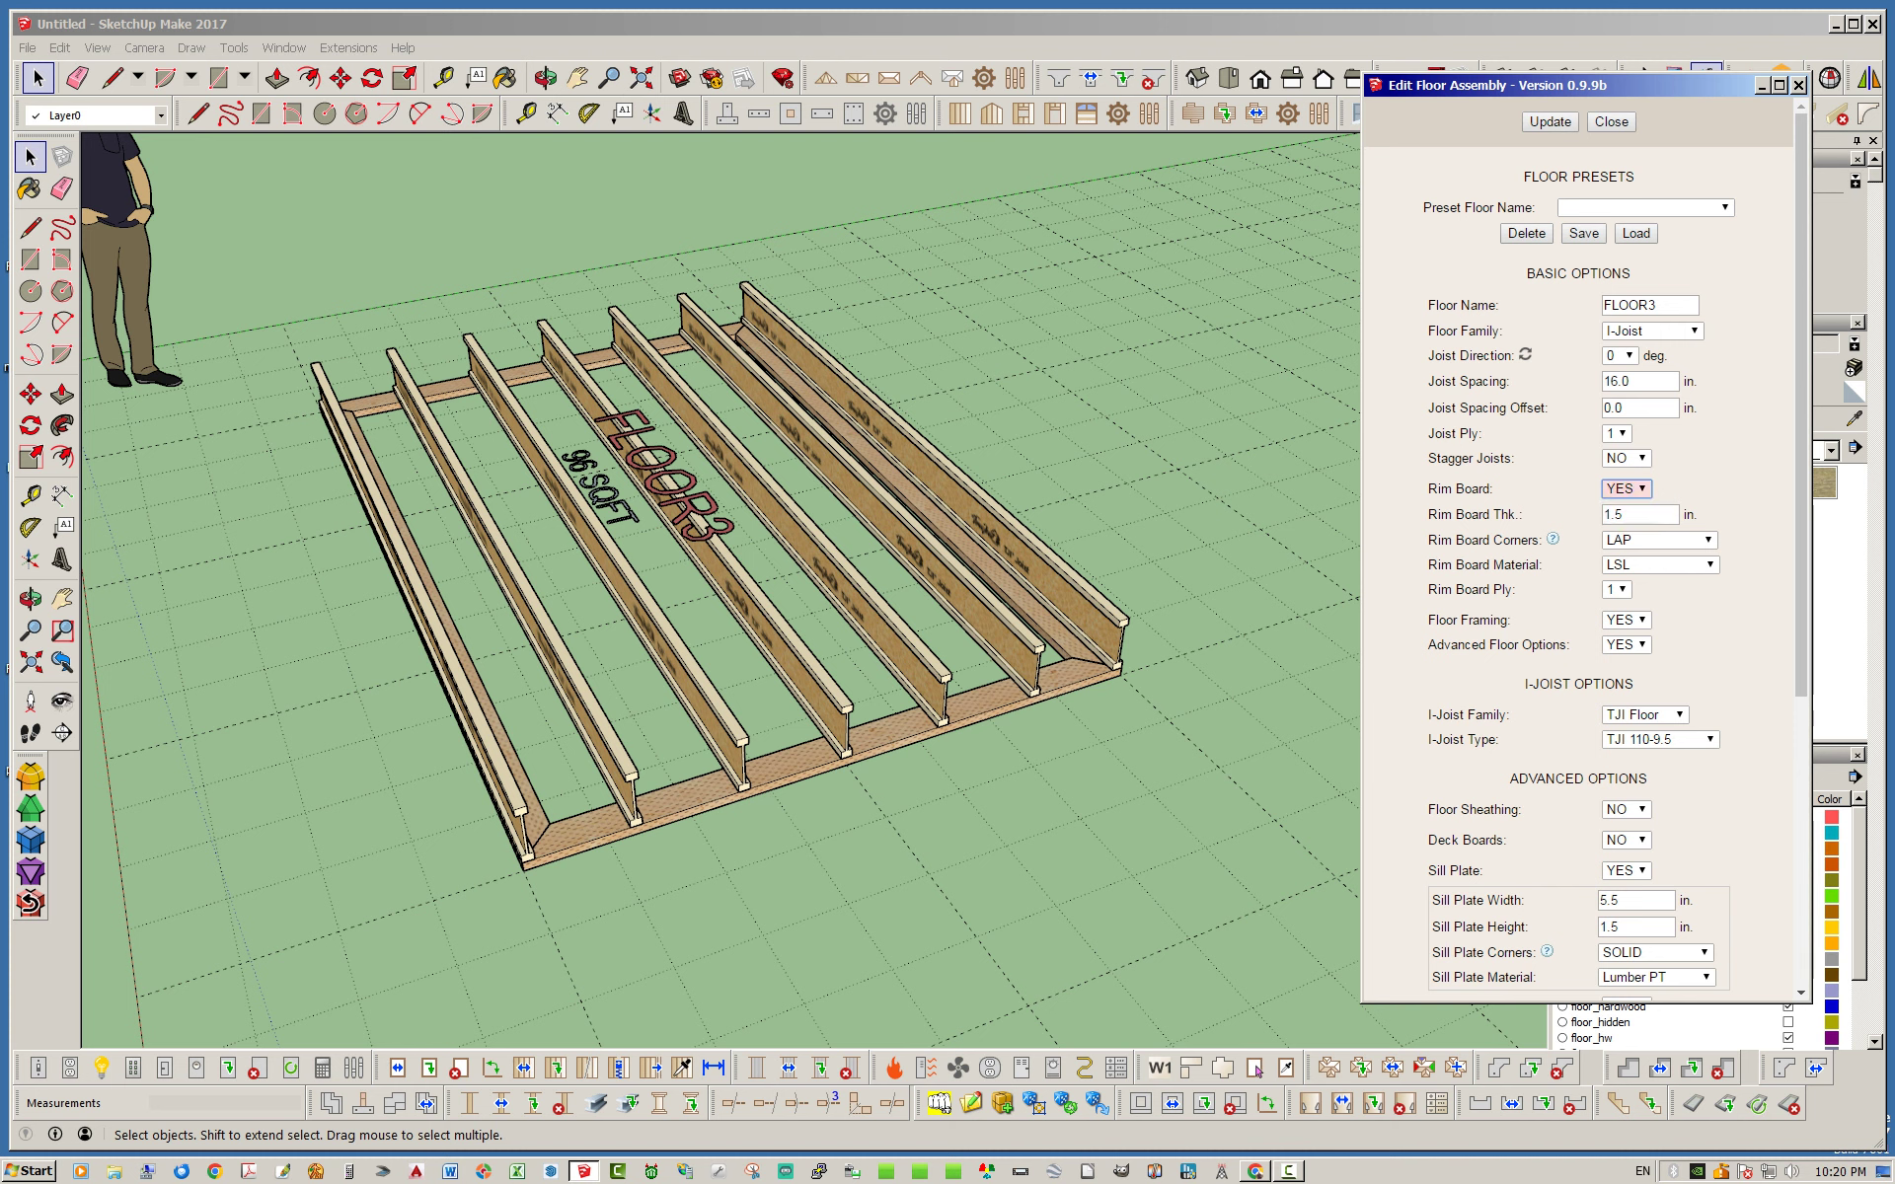
left_click(1549, 121)
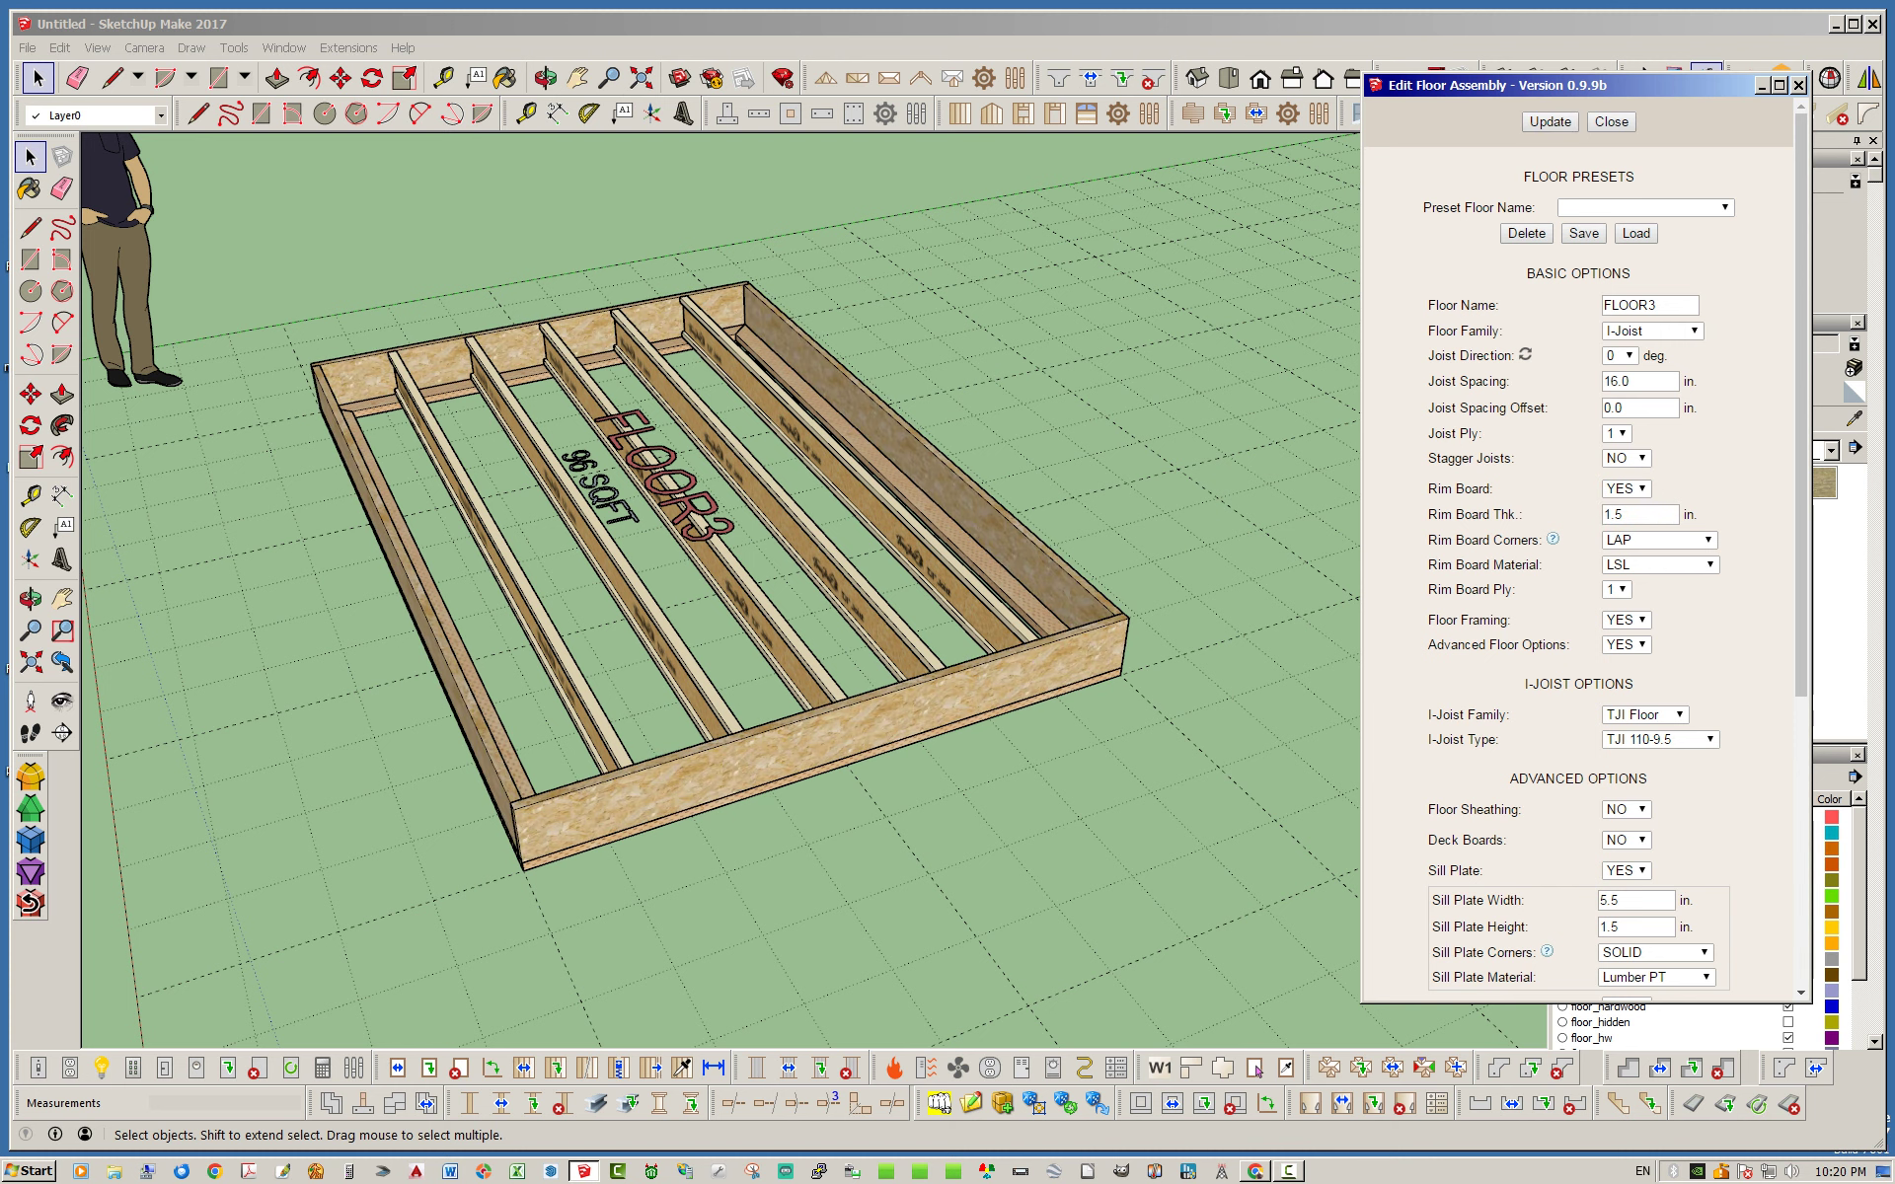
middle_click_drag(691, 592, 691, 553)
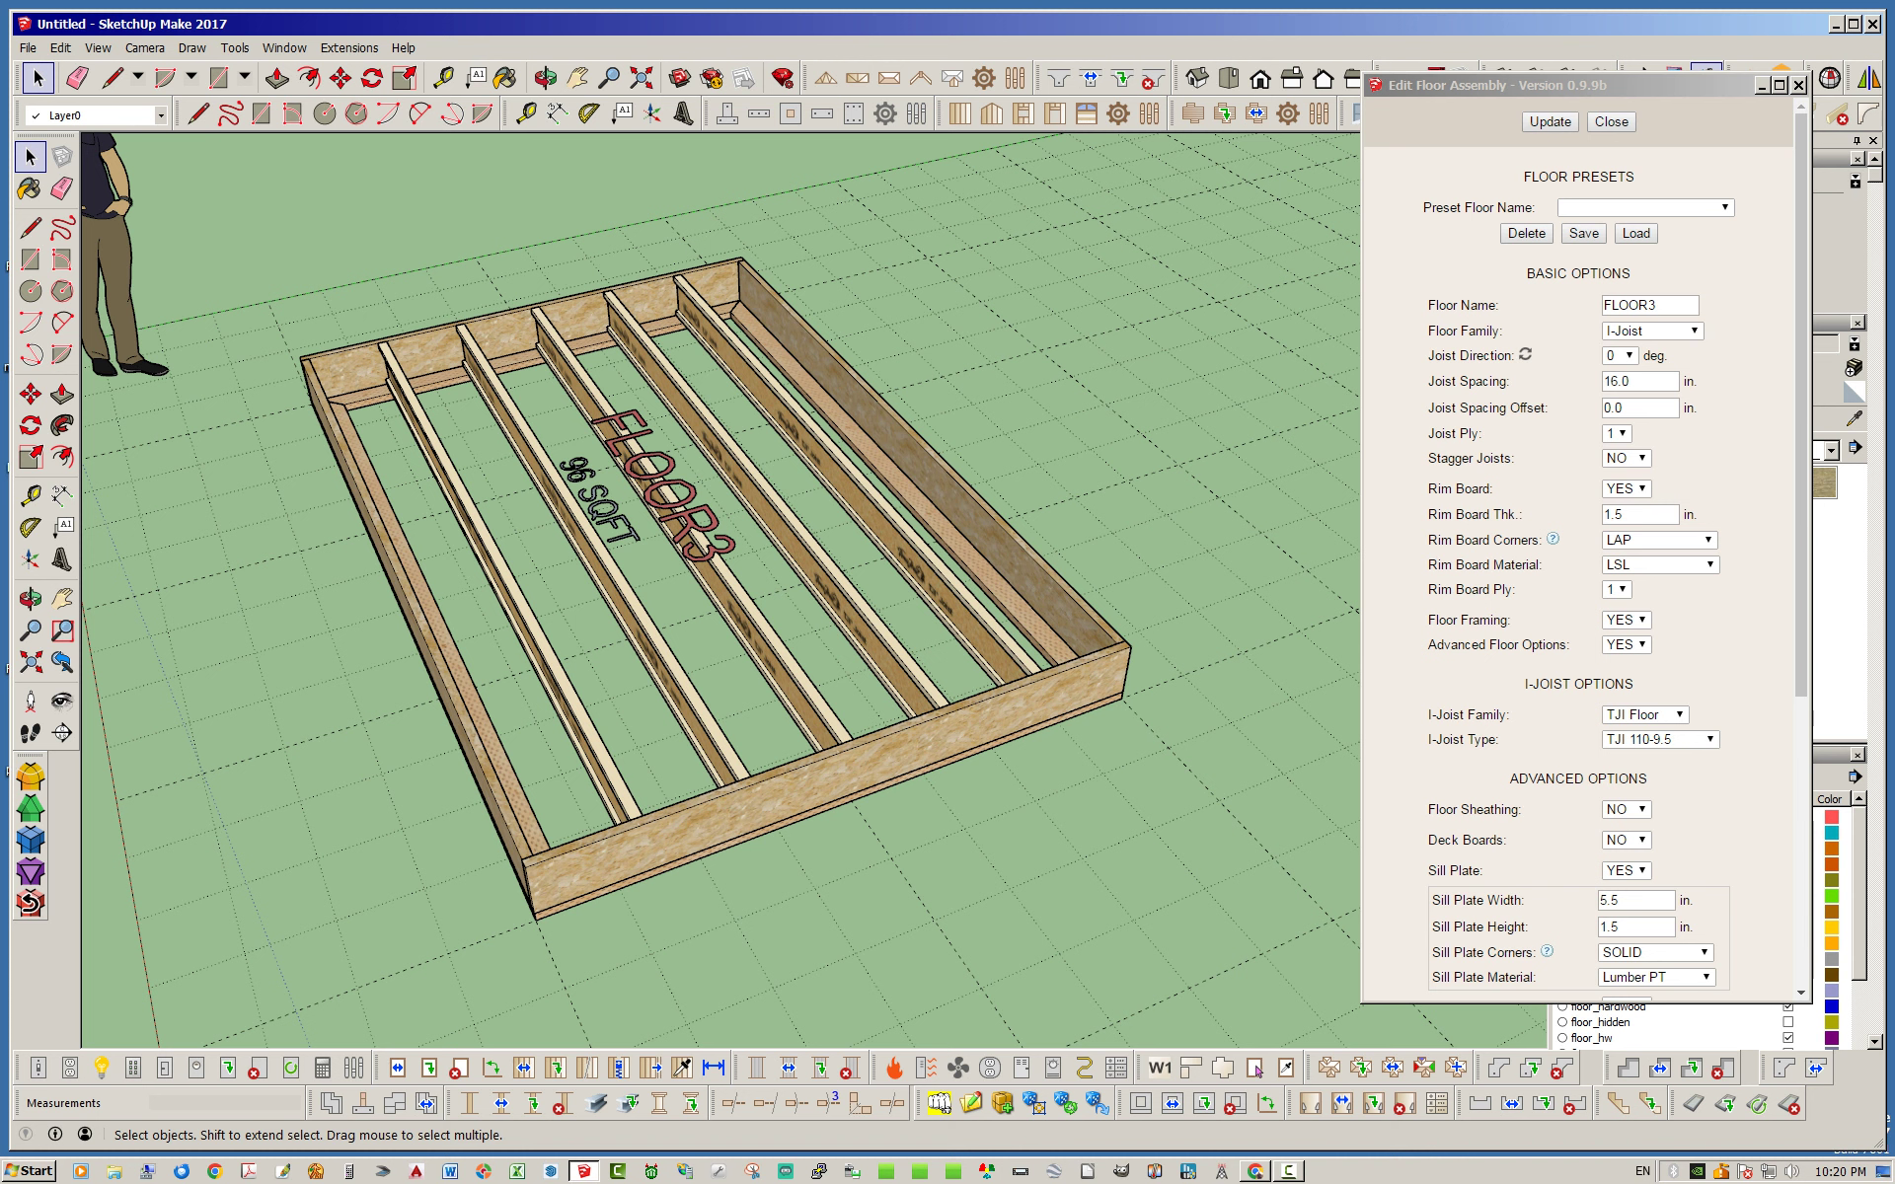
left_click(1639, 514)
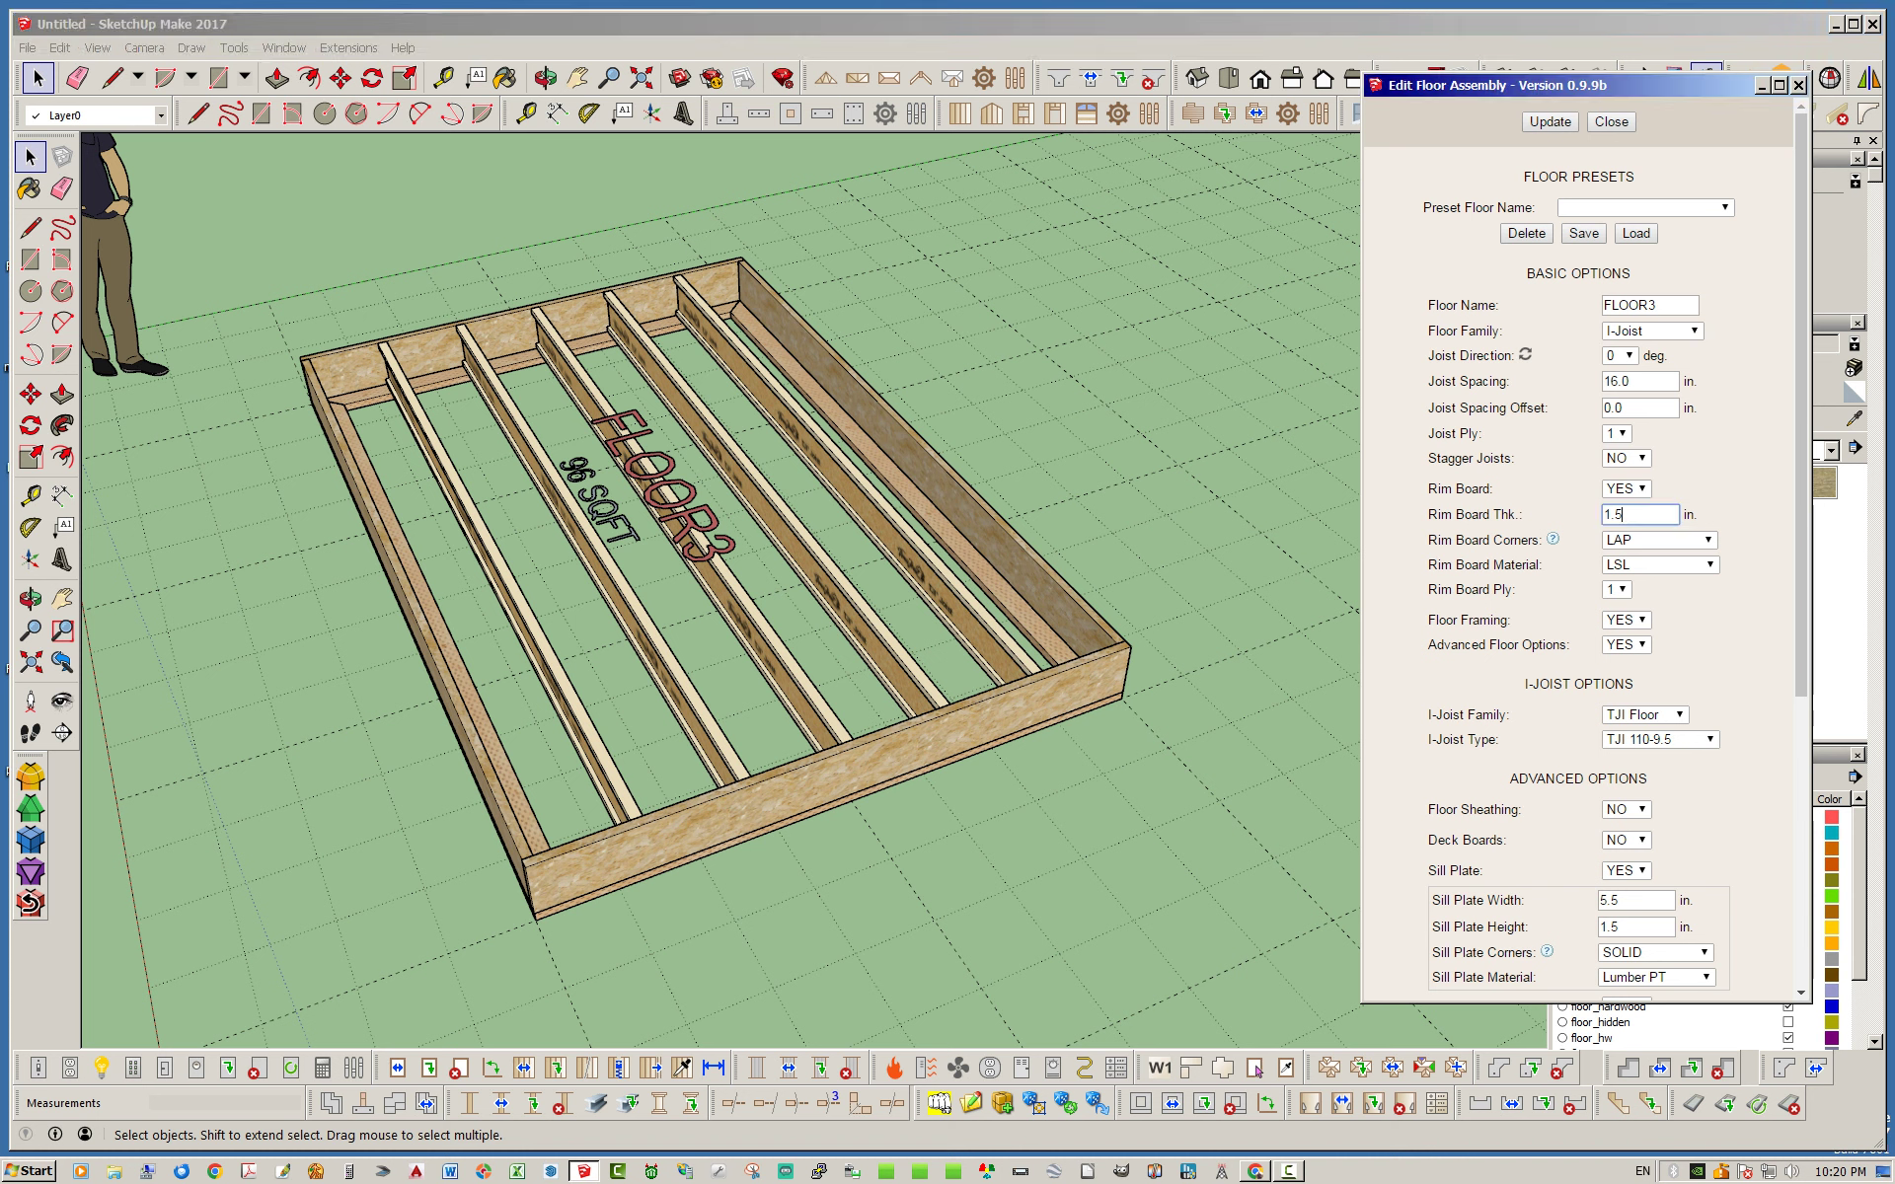
type("1.25")
Step: Change the rim board thickness to 1.25 in and update the floor
key("BackSpace")
type("25")
left_click(1549, 122)
middle_click_drag(710, 928, 711, 888)
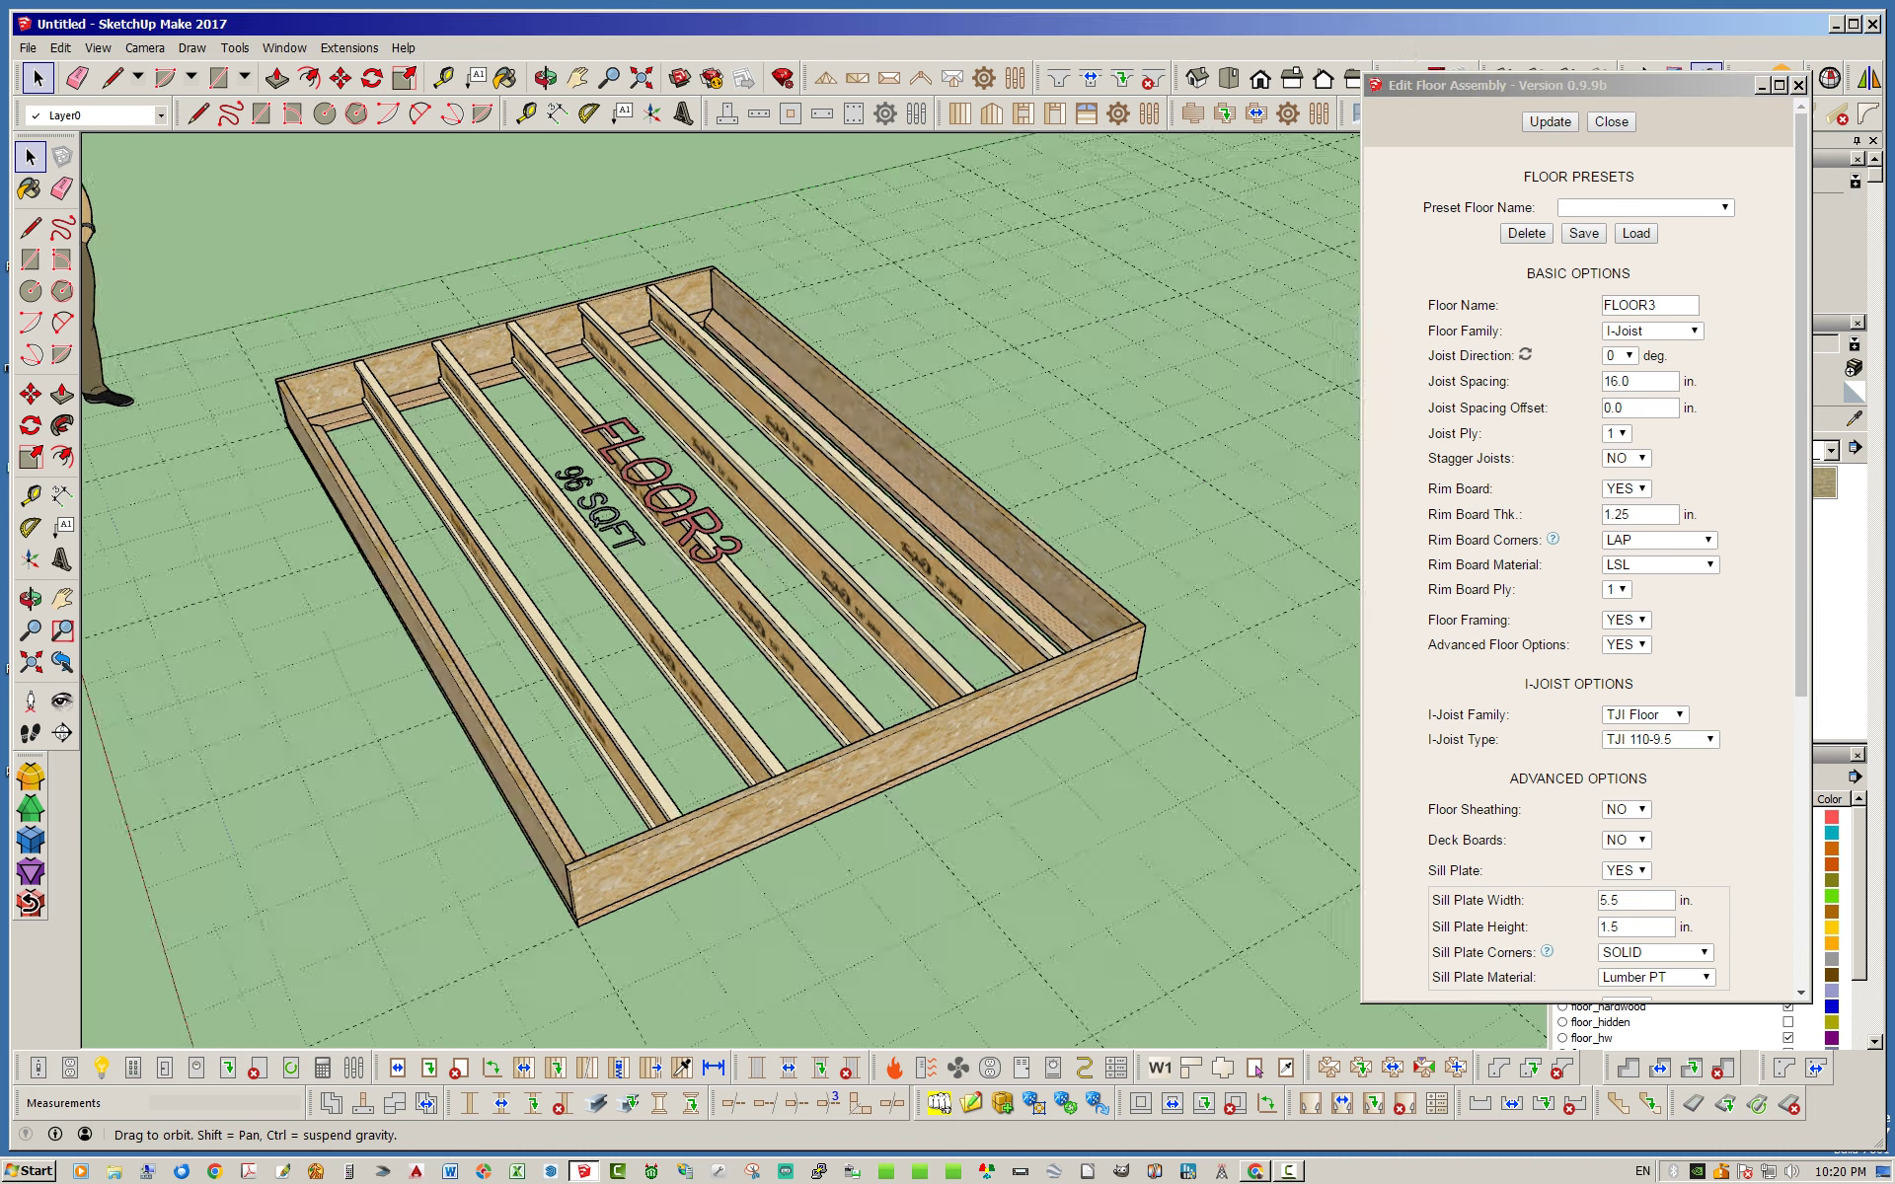
scroll(711, 908, "up", 3)
scroll(711, 908, "up", 3)
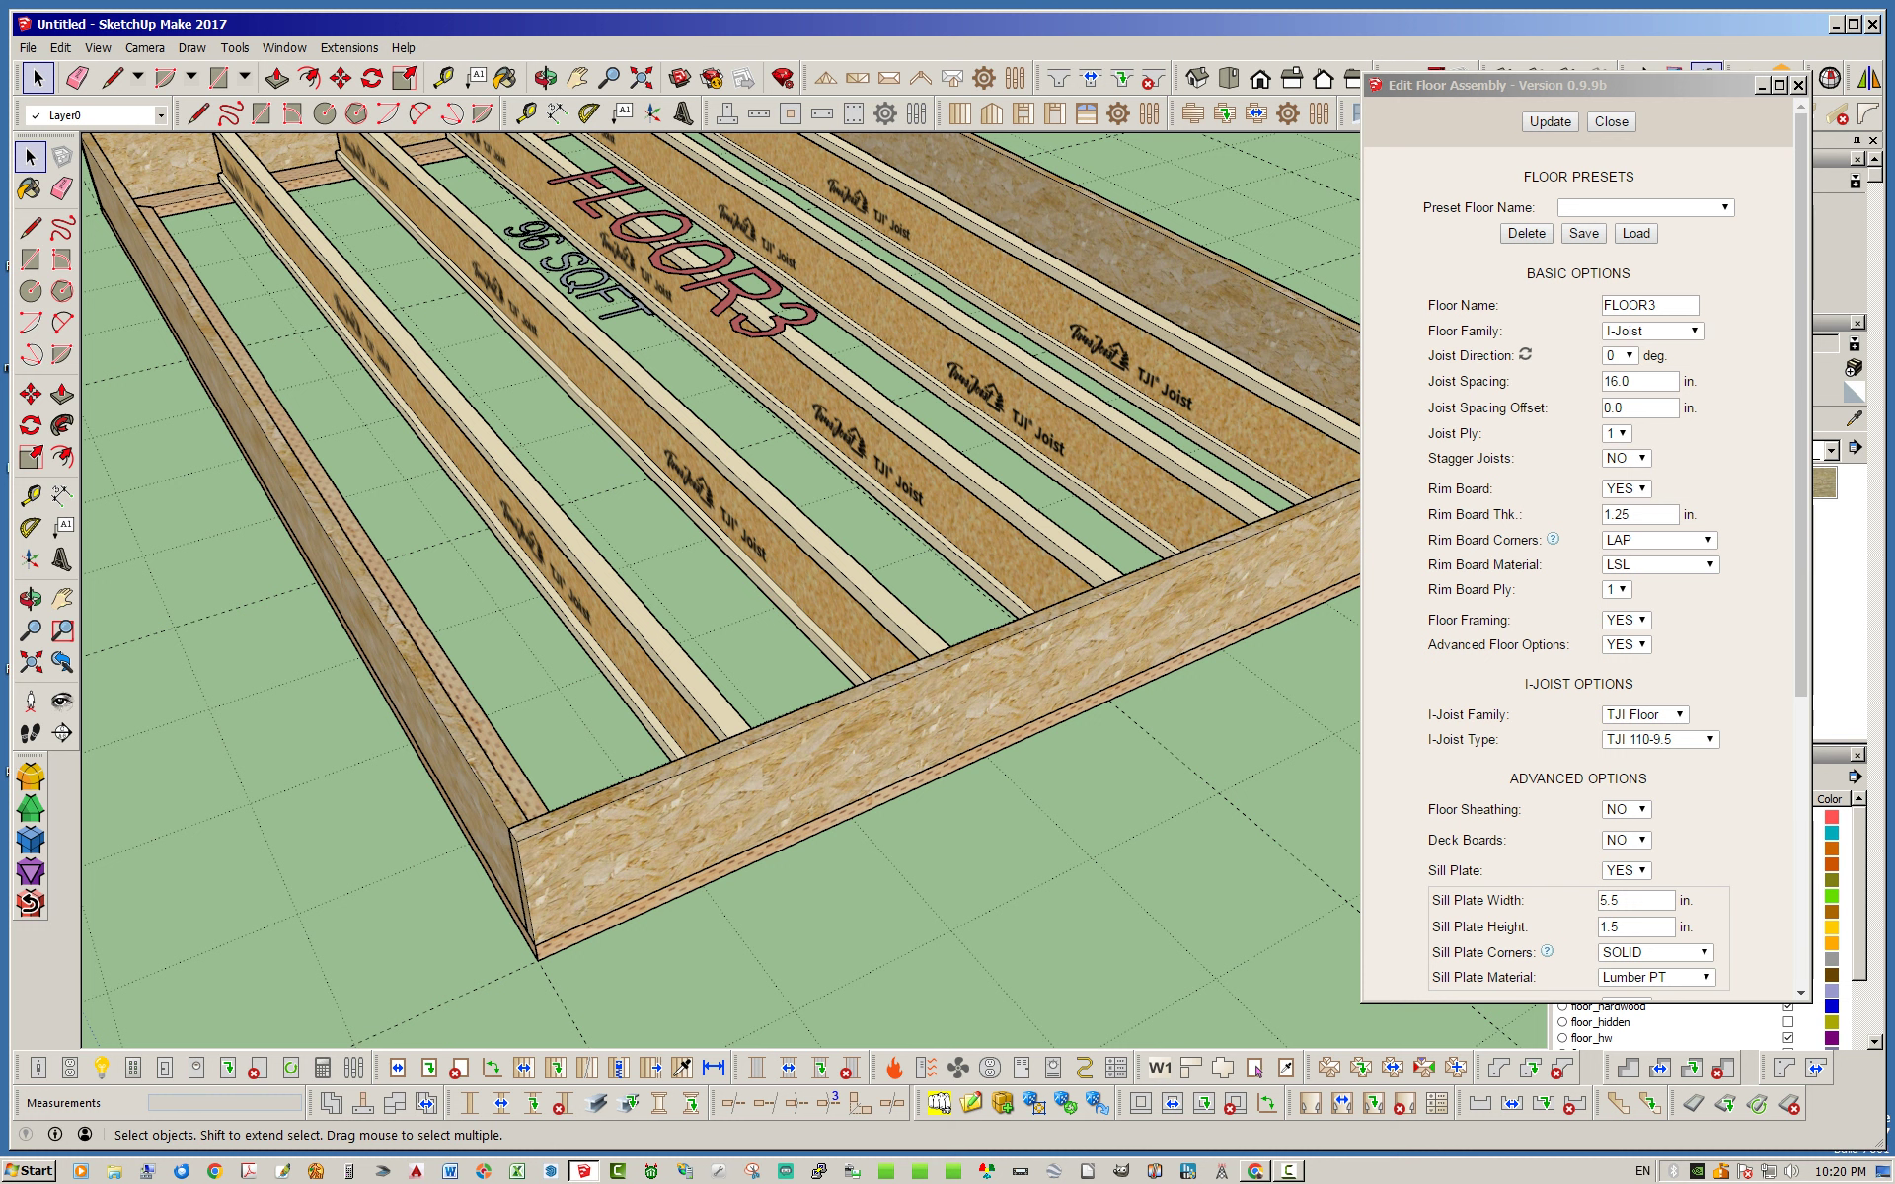
Step: Try REVERSE LAP and MITER rim board corners, then regenerate with LAP corners
left_click(1658, 540)
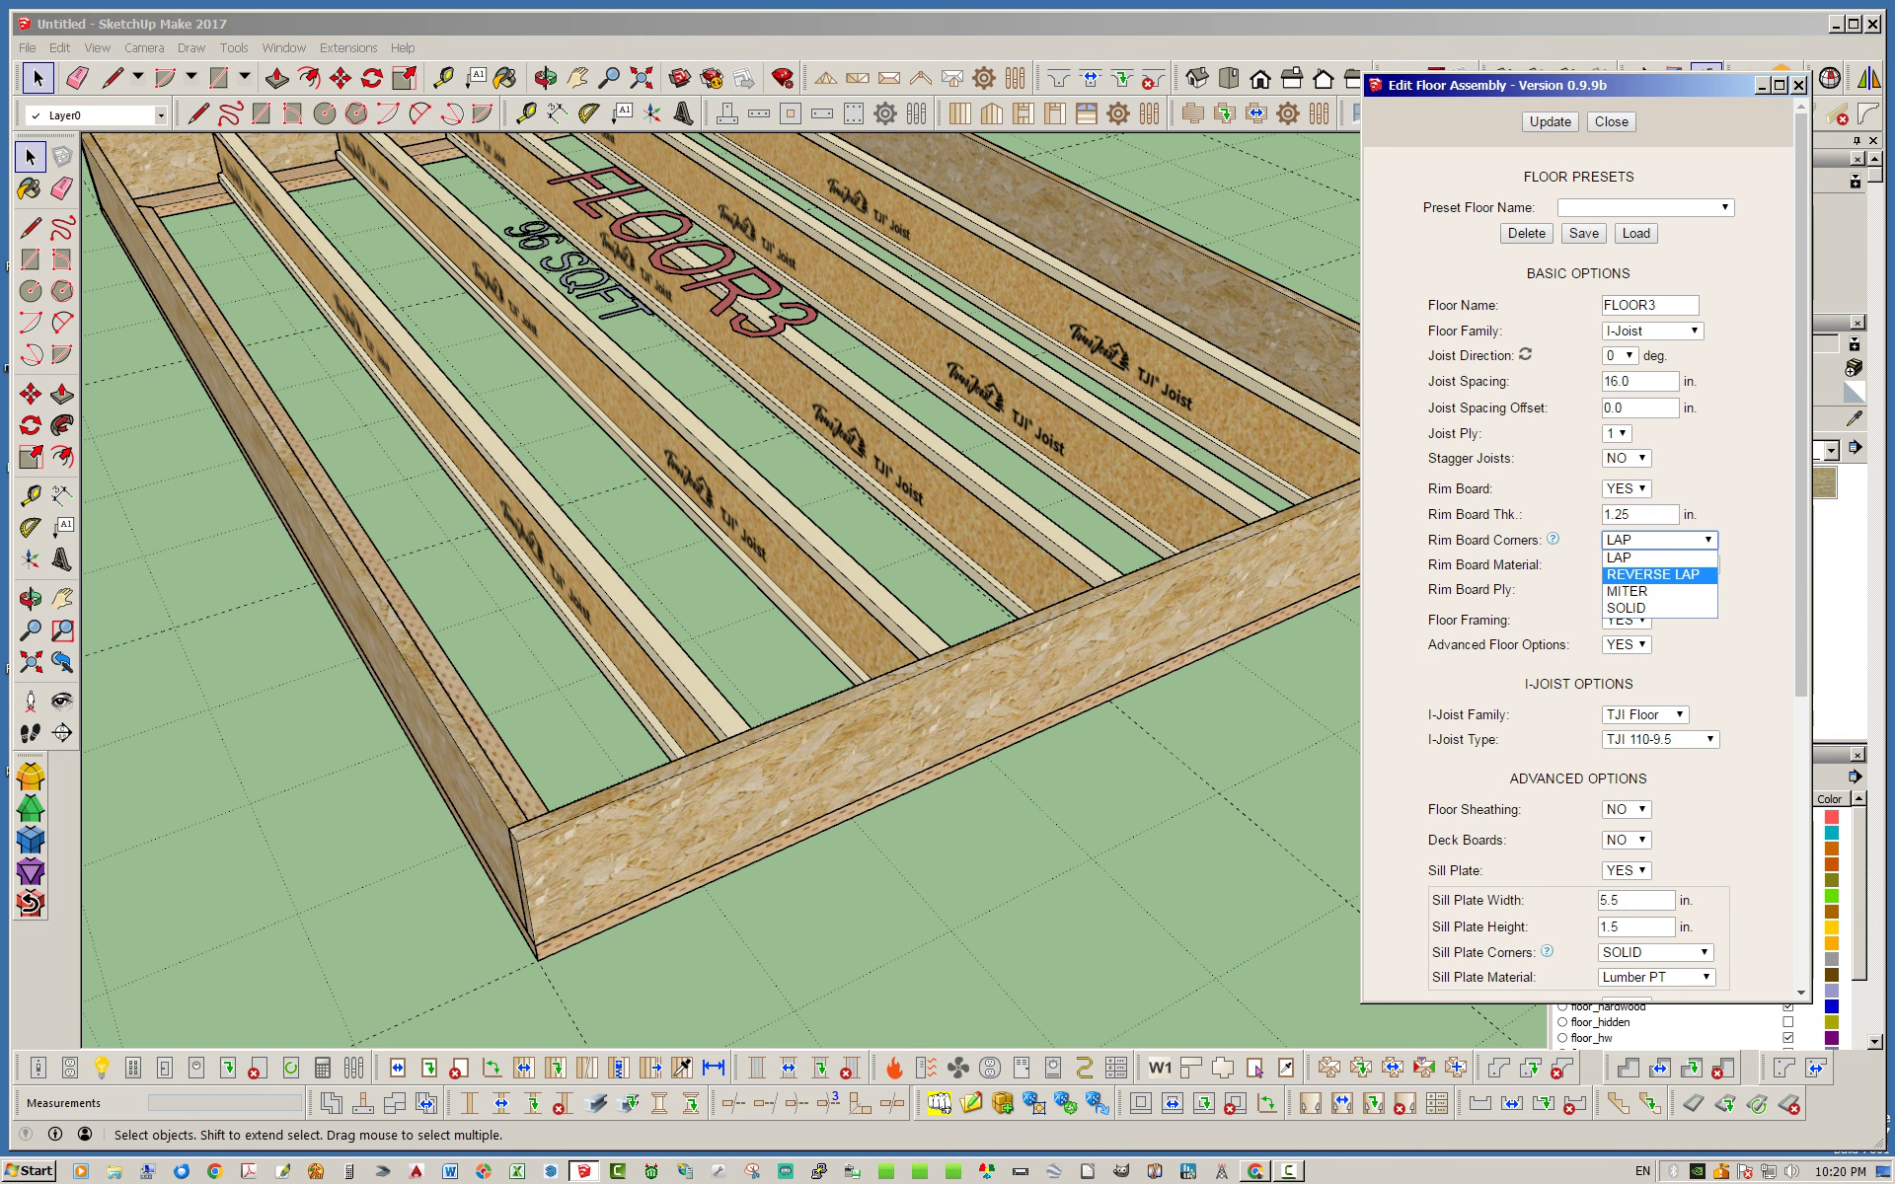
key("Return")
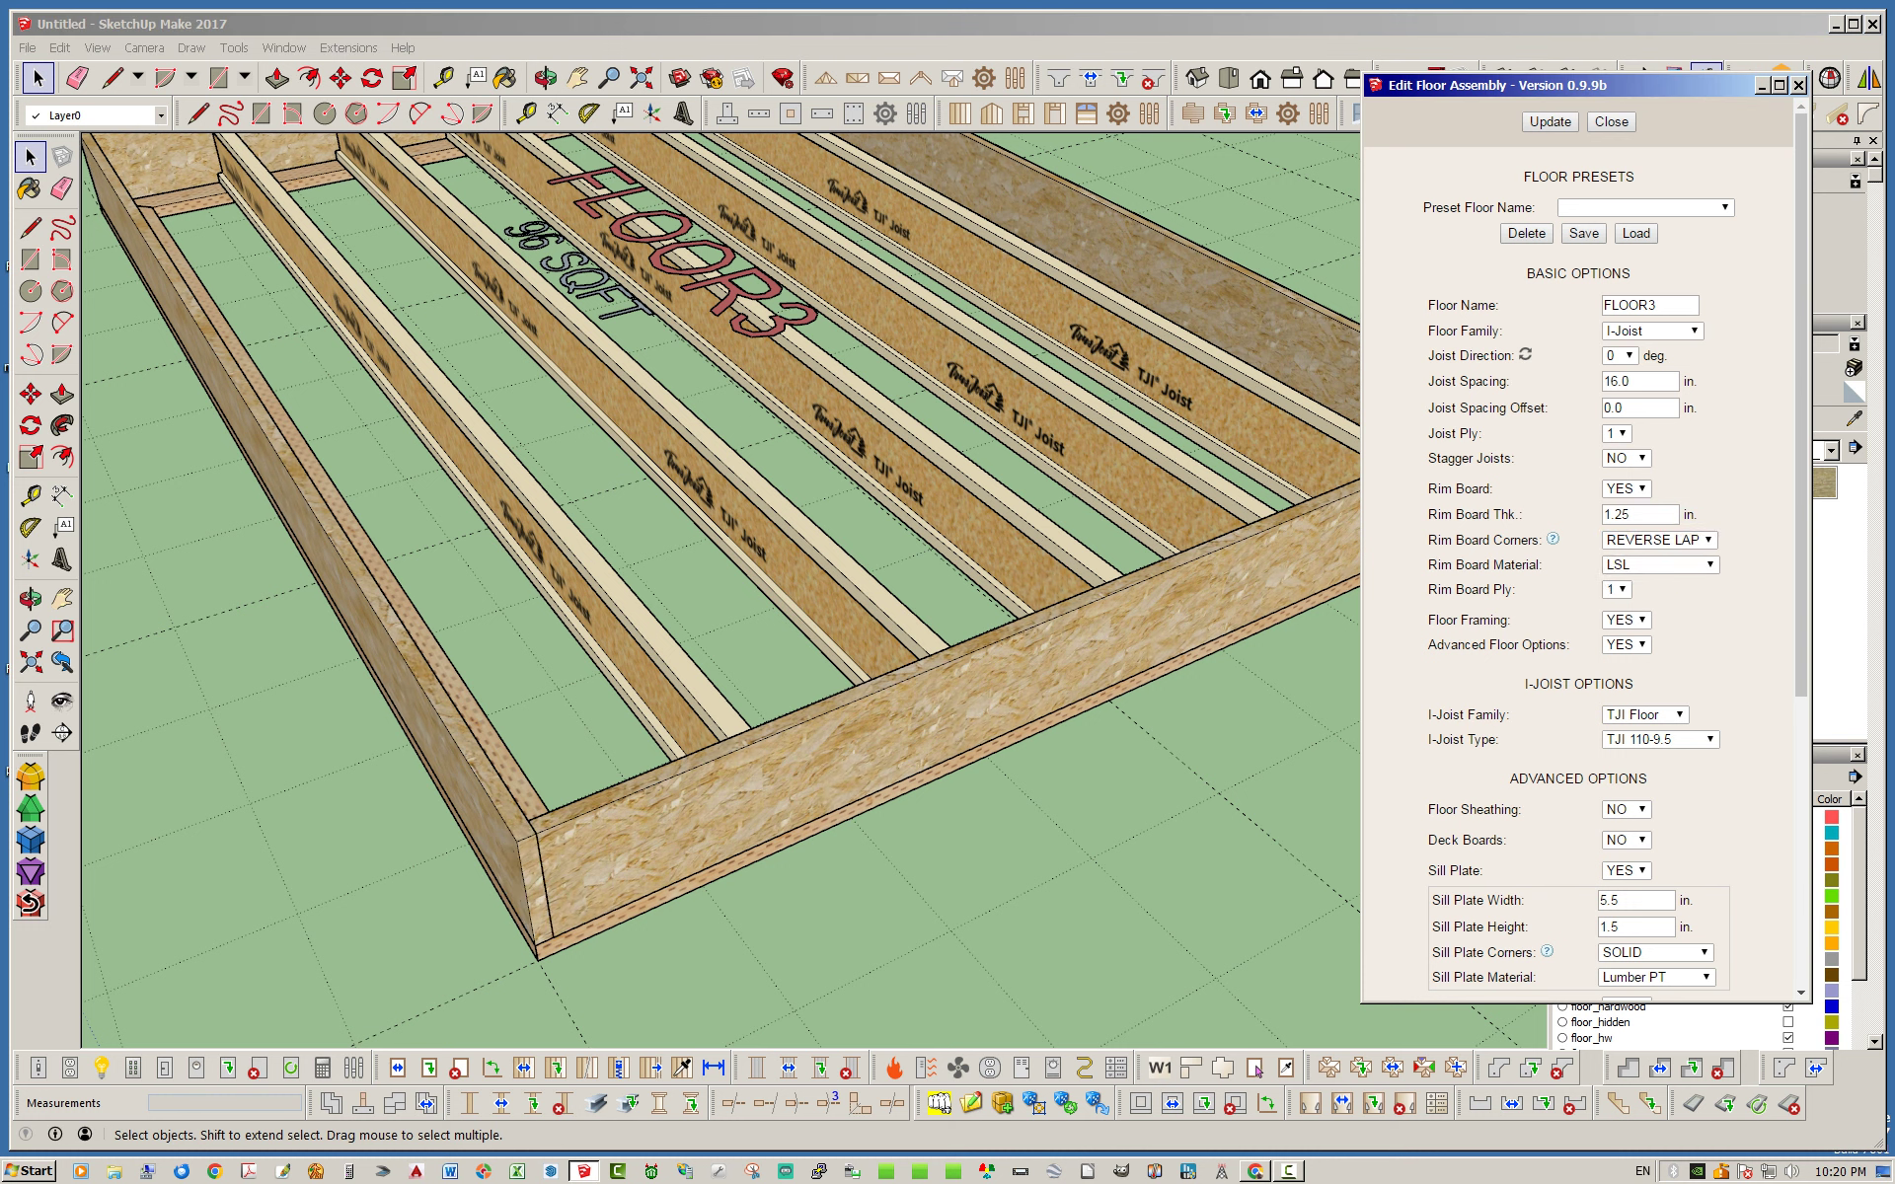
key("alt+Down")
key("Down")
key("Return")
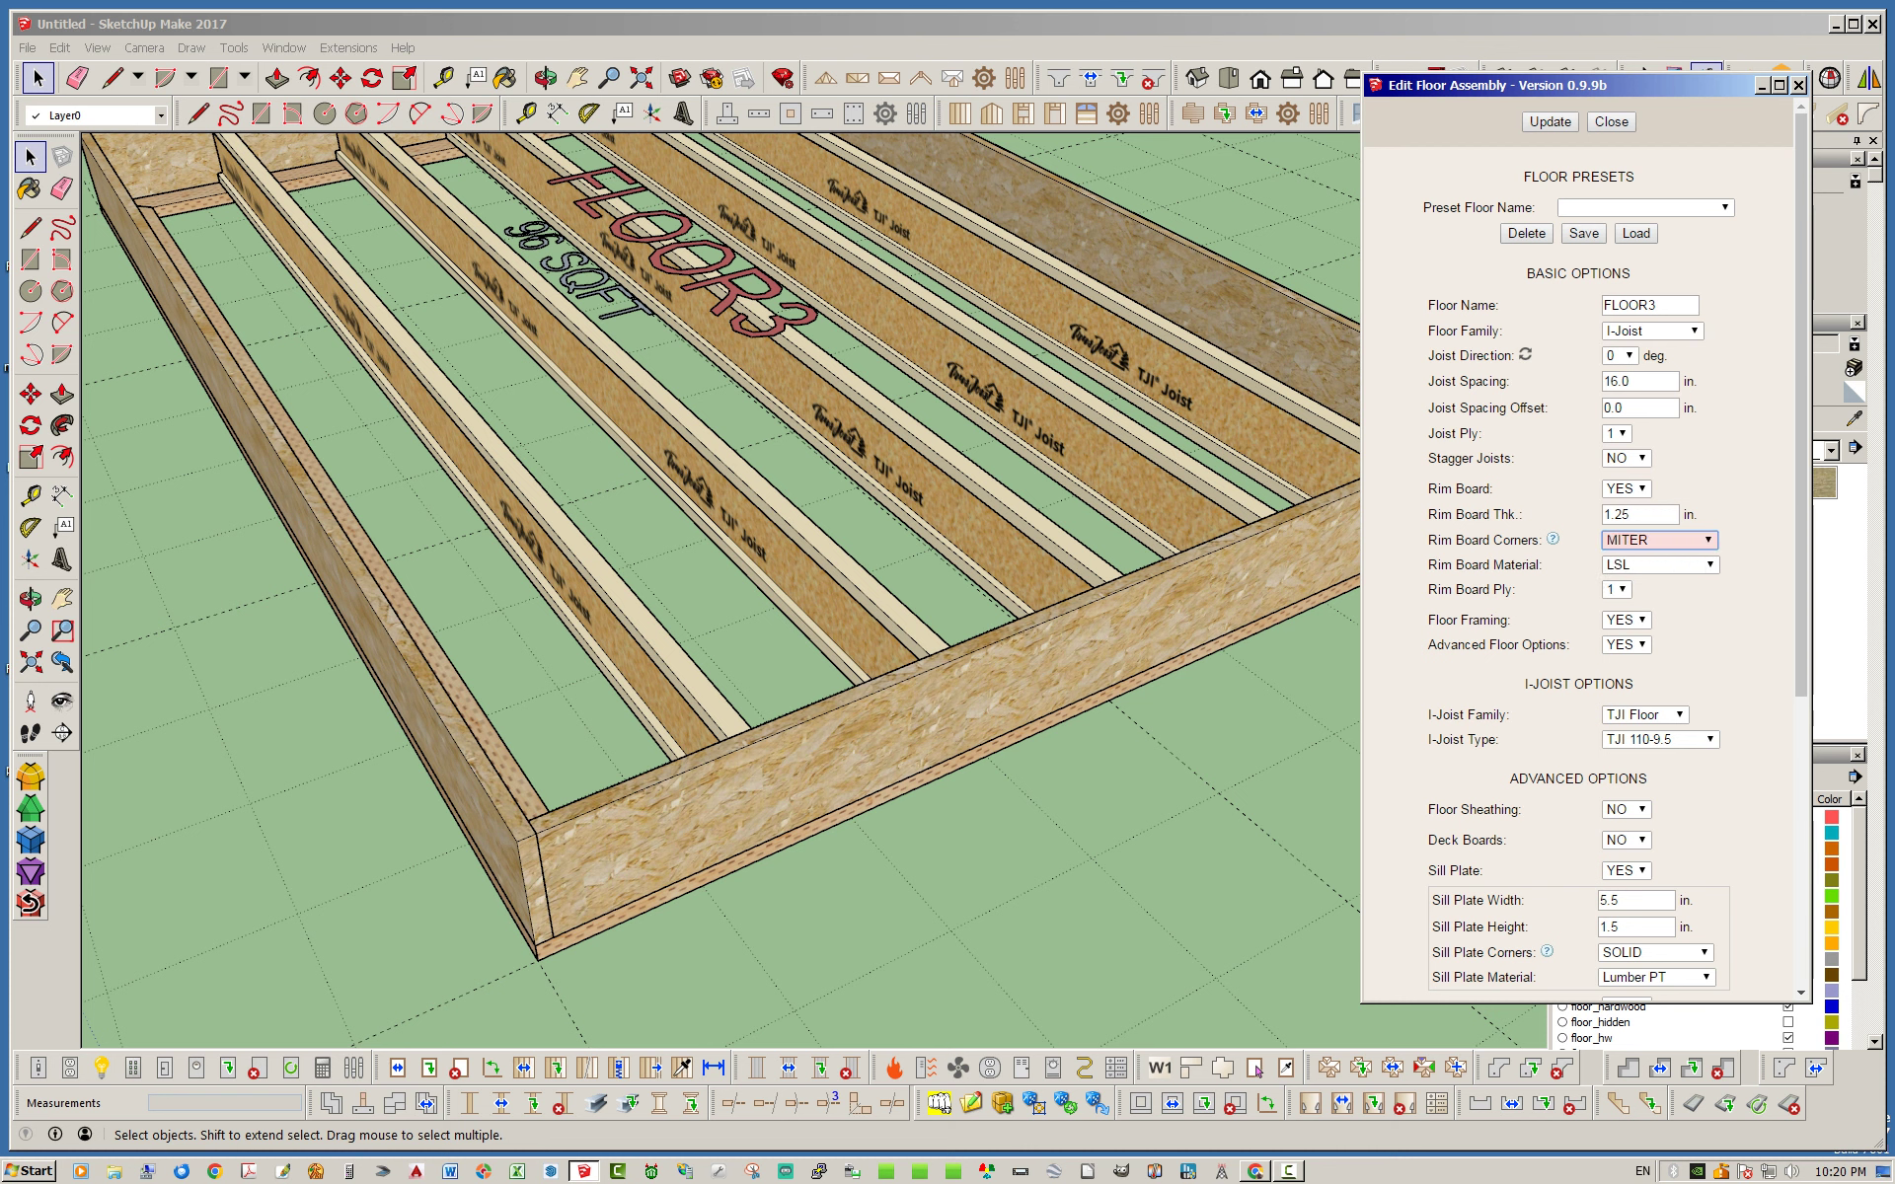
left_click(1550, 122)
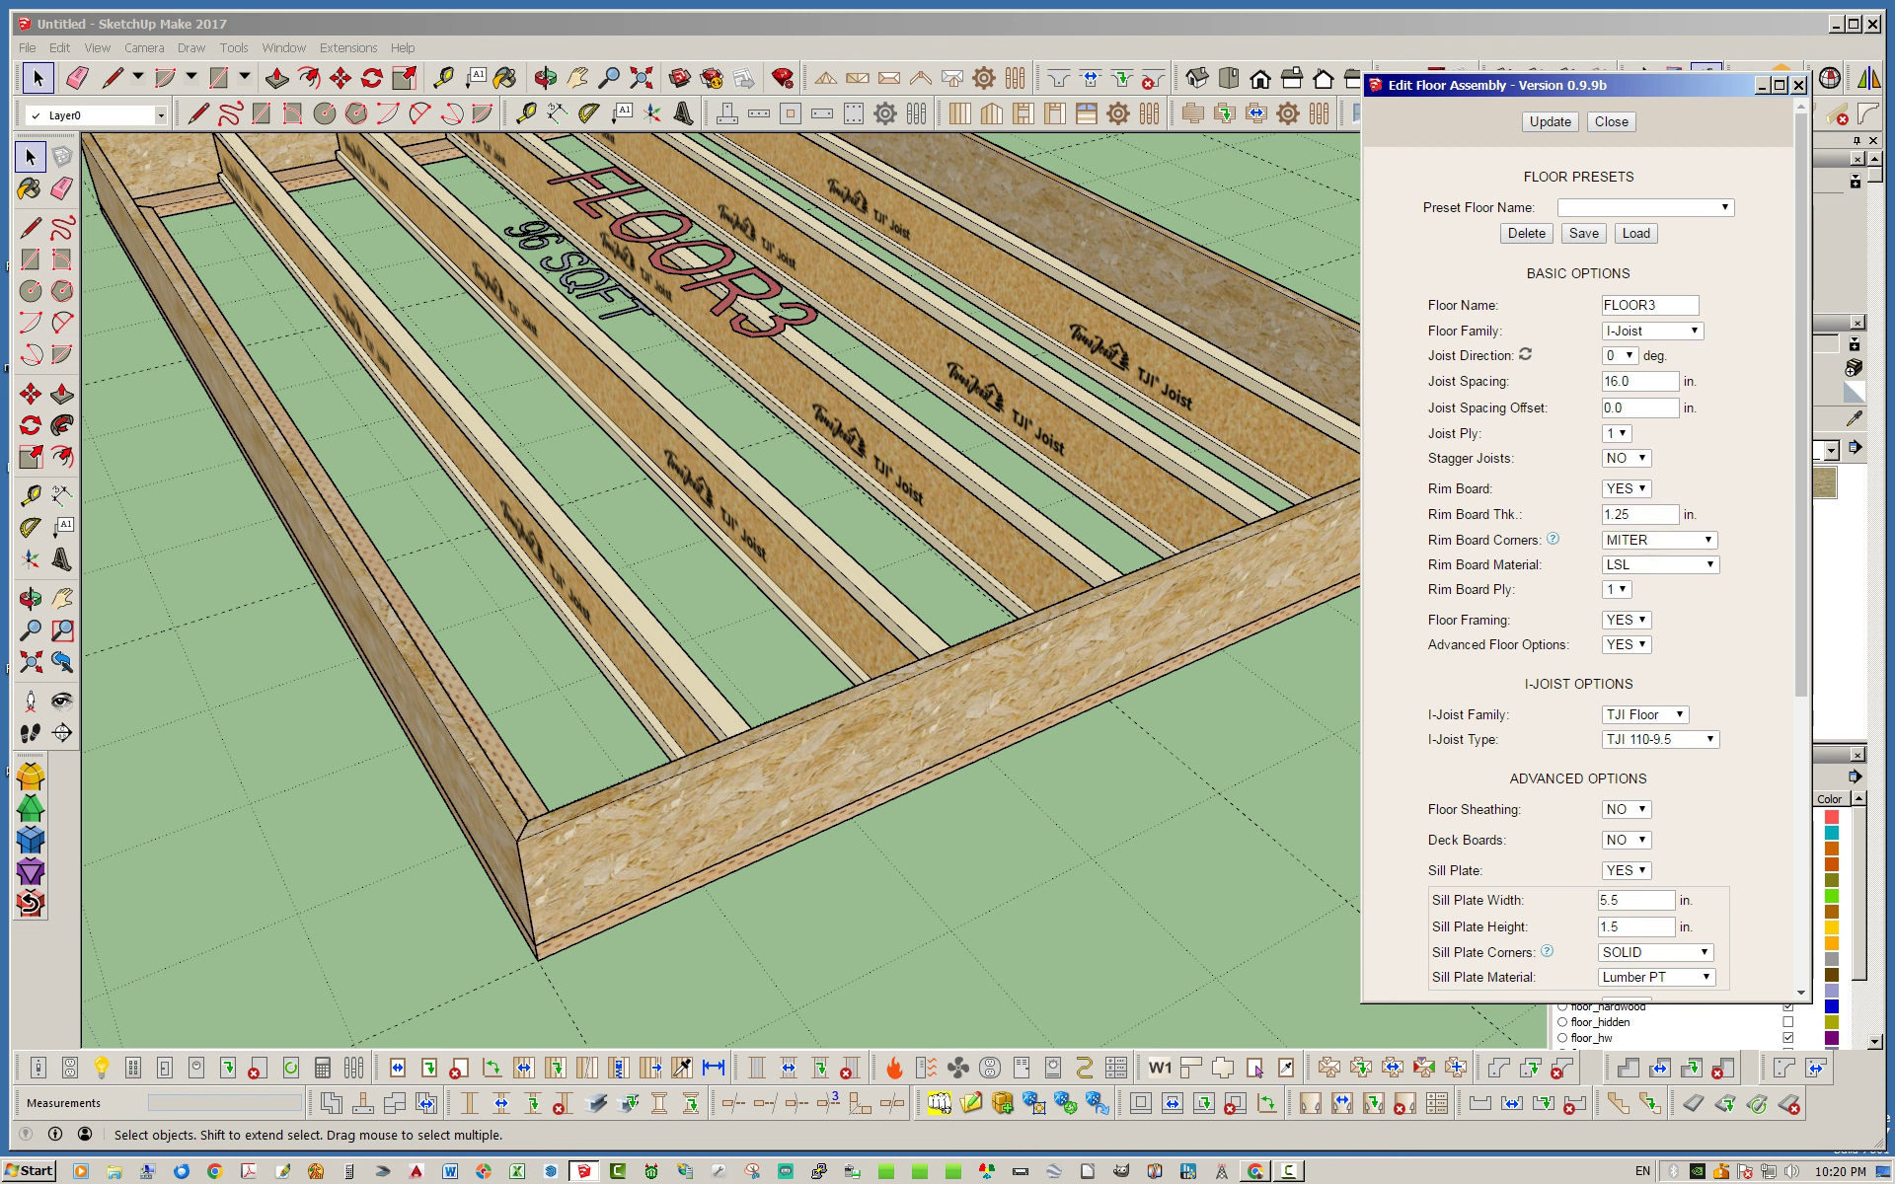
left_click(1658, 540)
left_click(1638, 559)
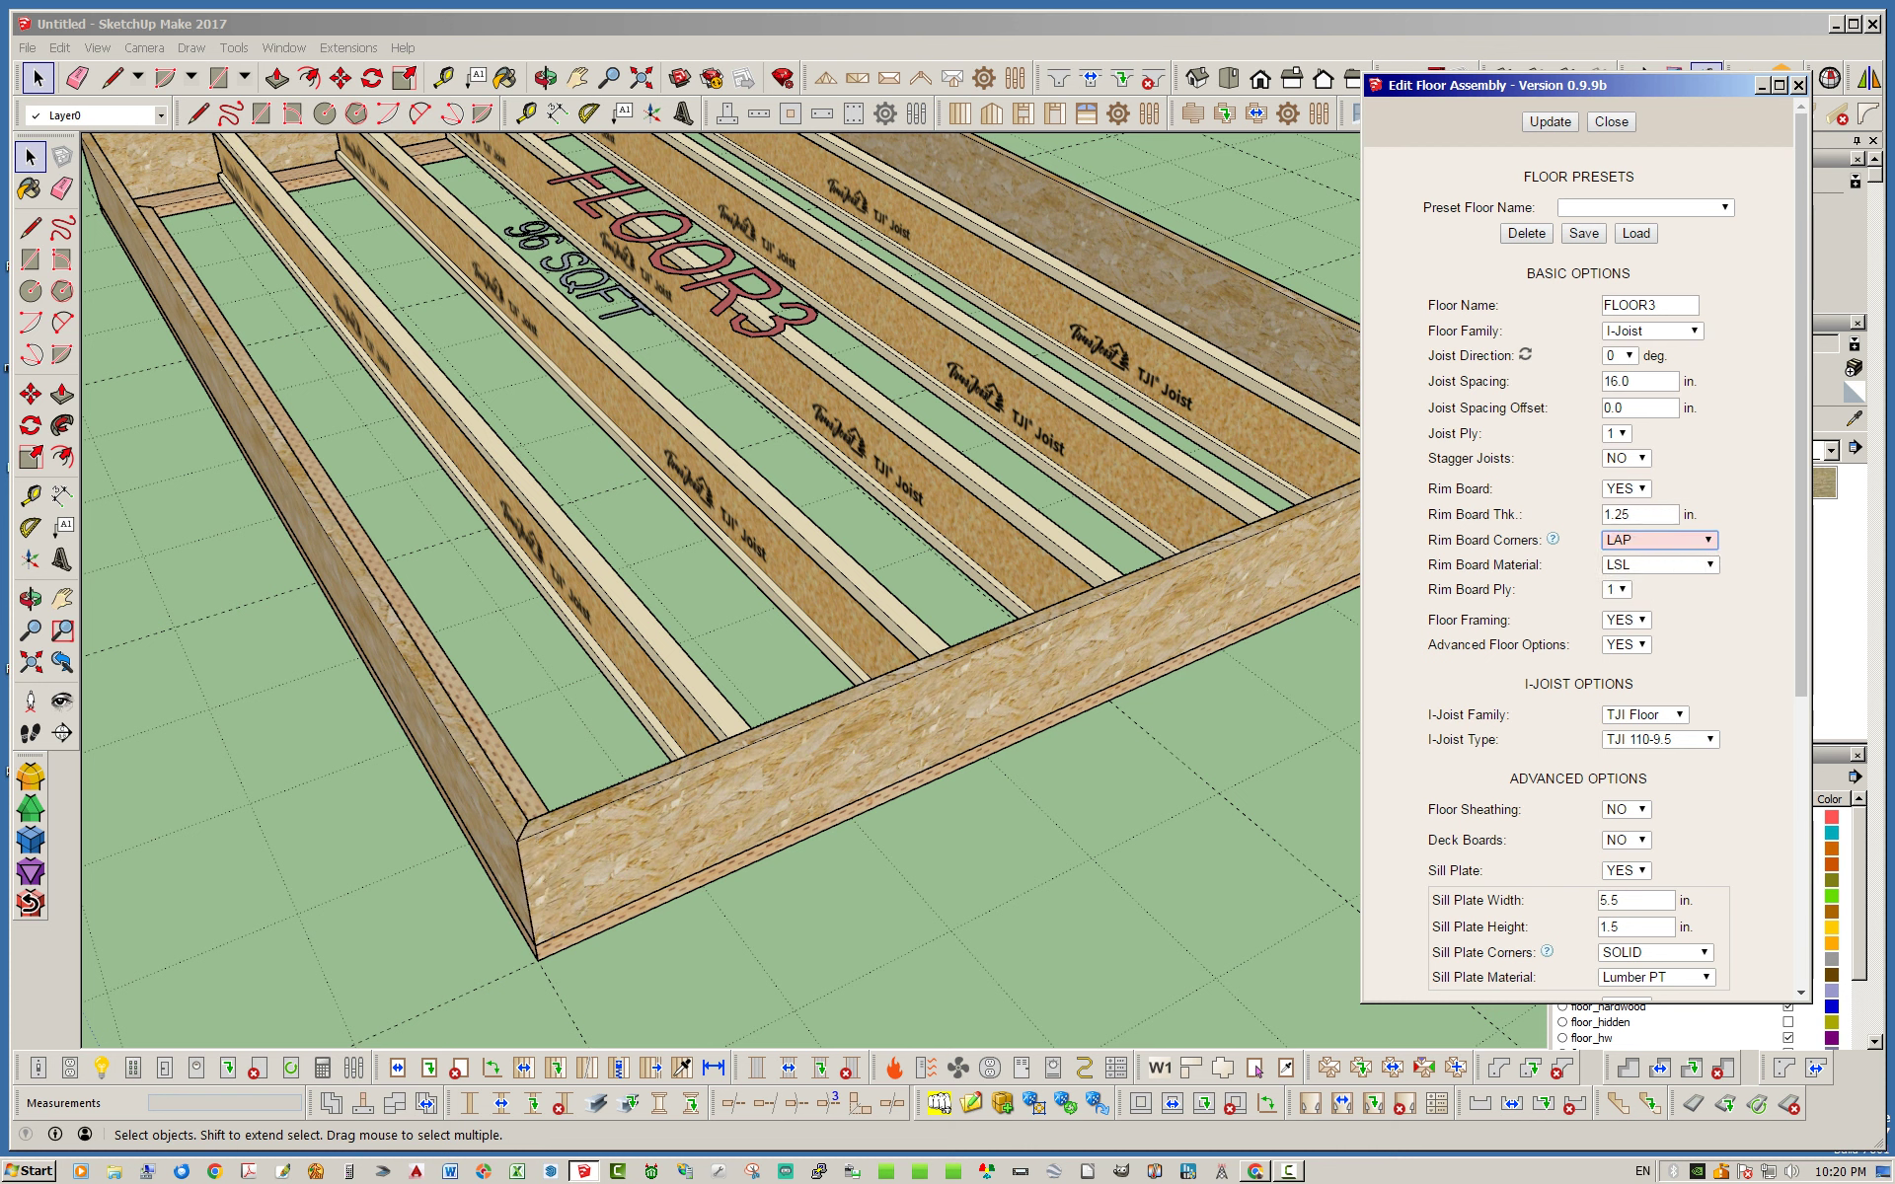
left_click(1549, 121)
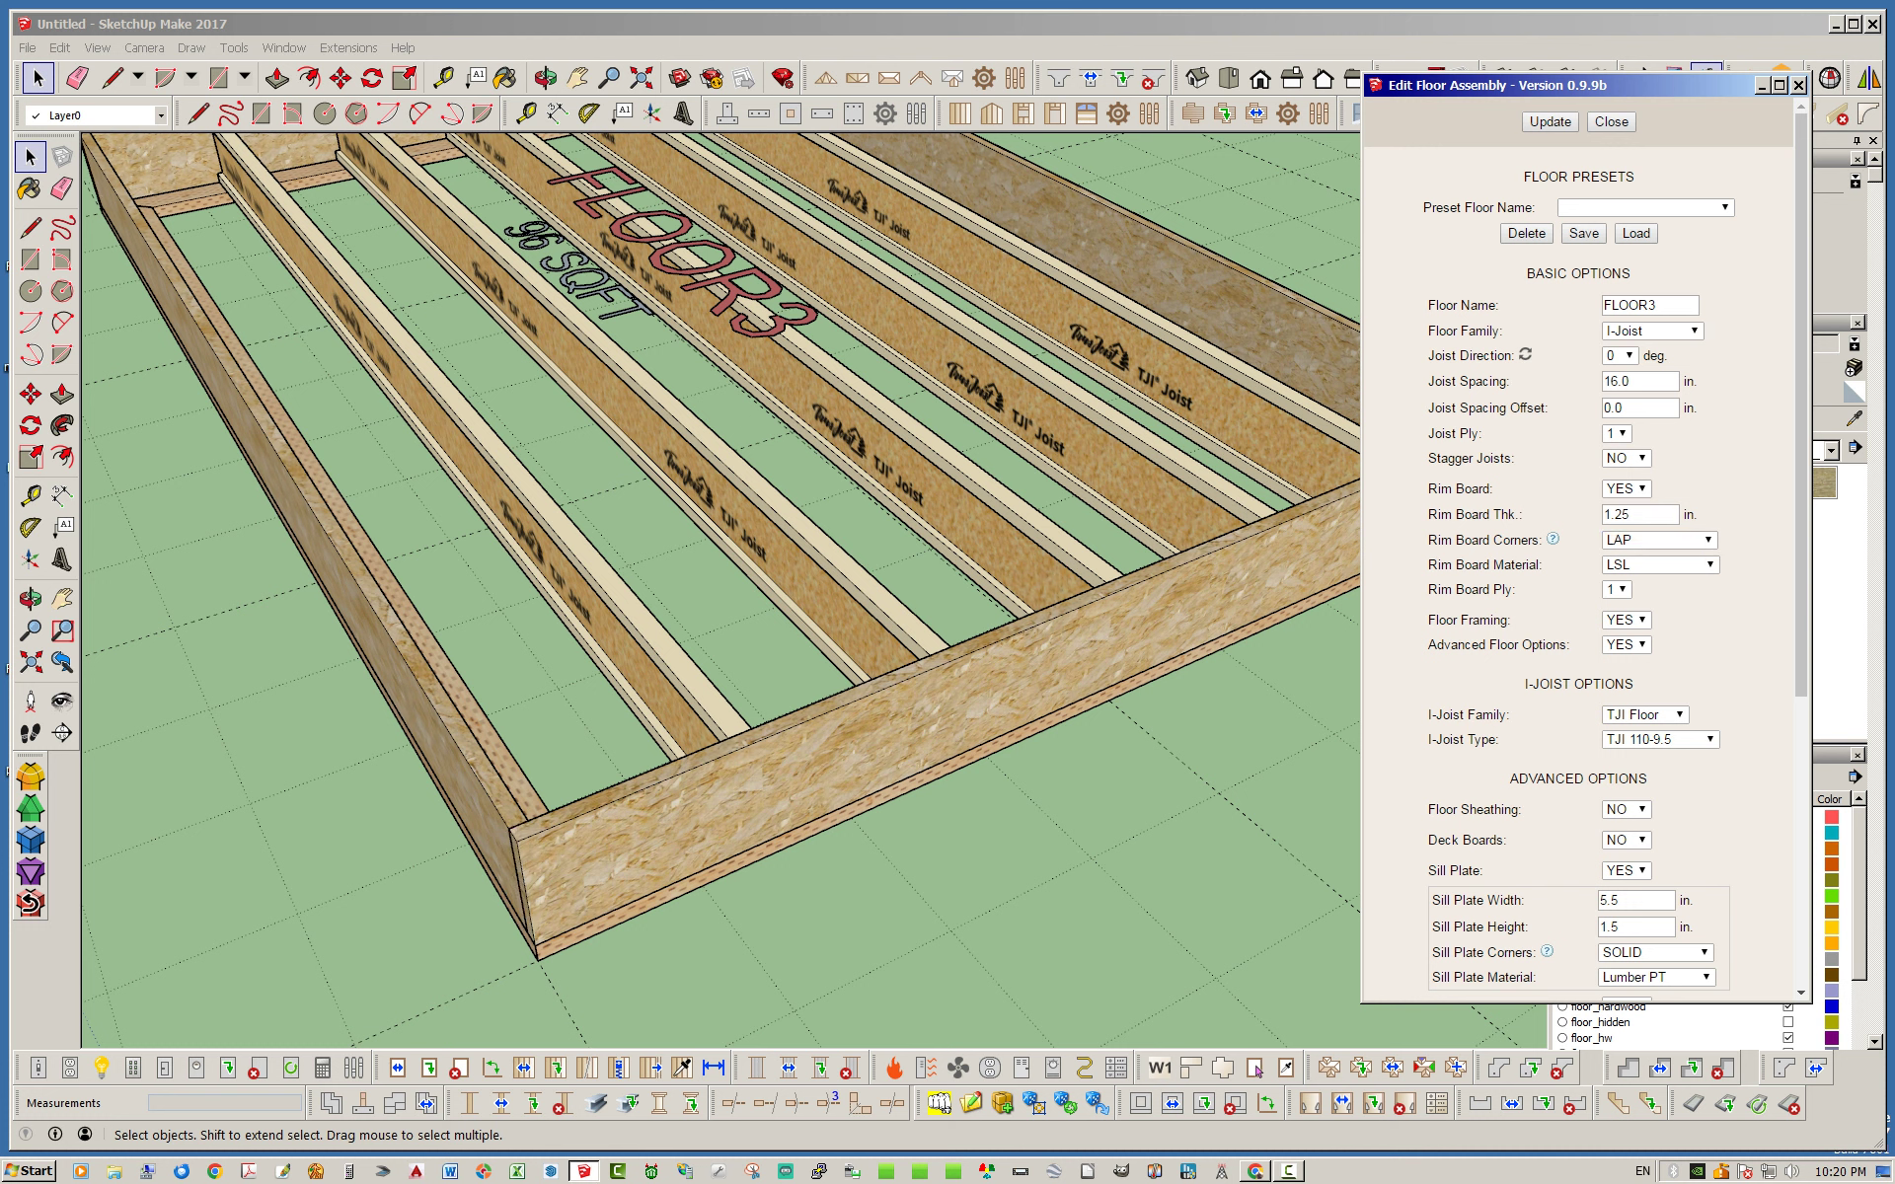
Step: Try PSL and then Lumber PT as the rim board material
left_click(1658, 564)
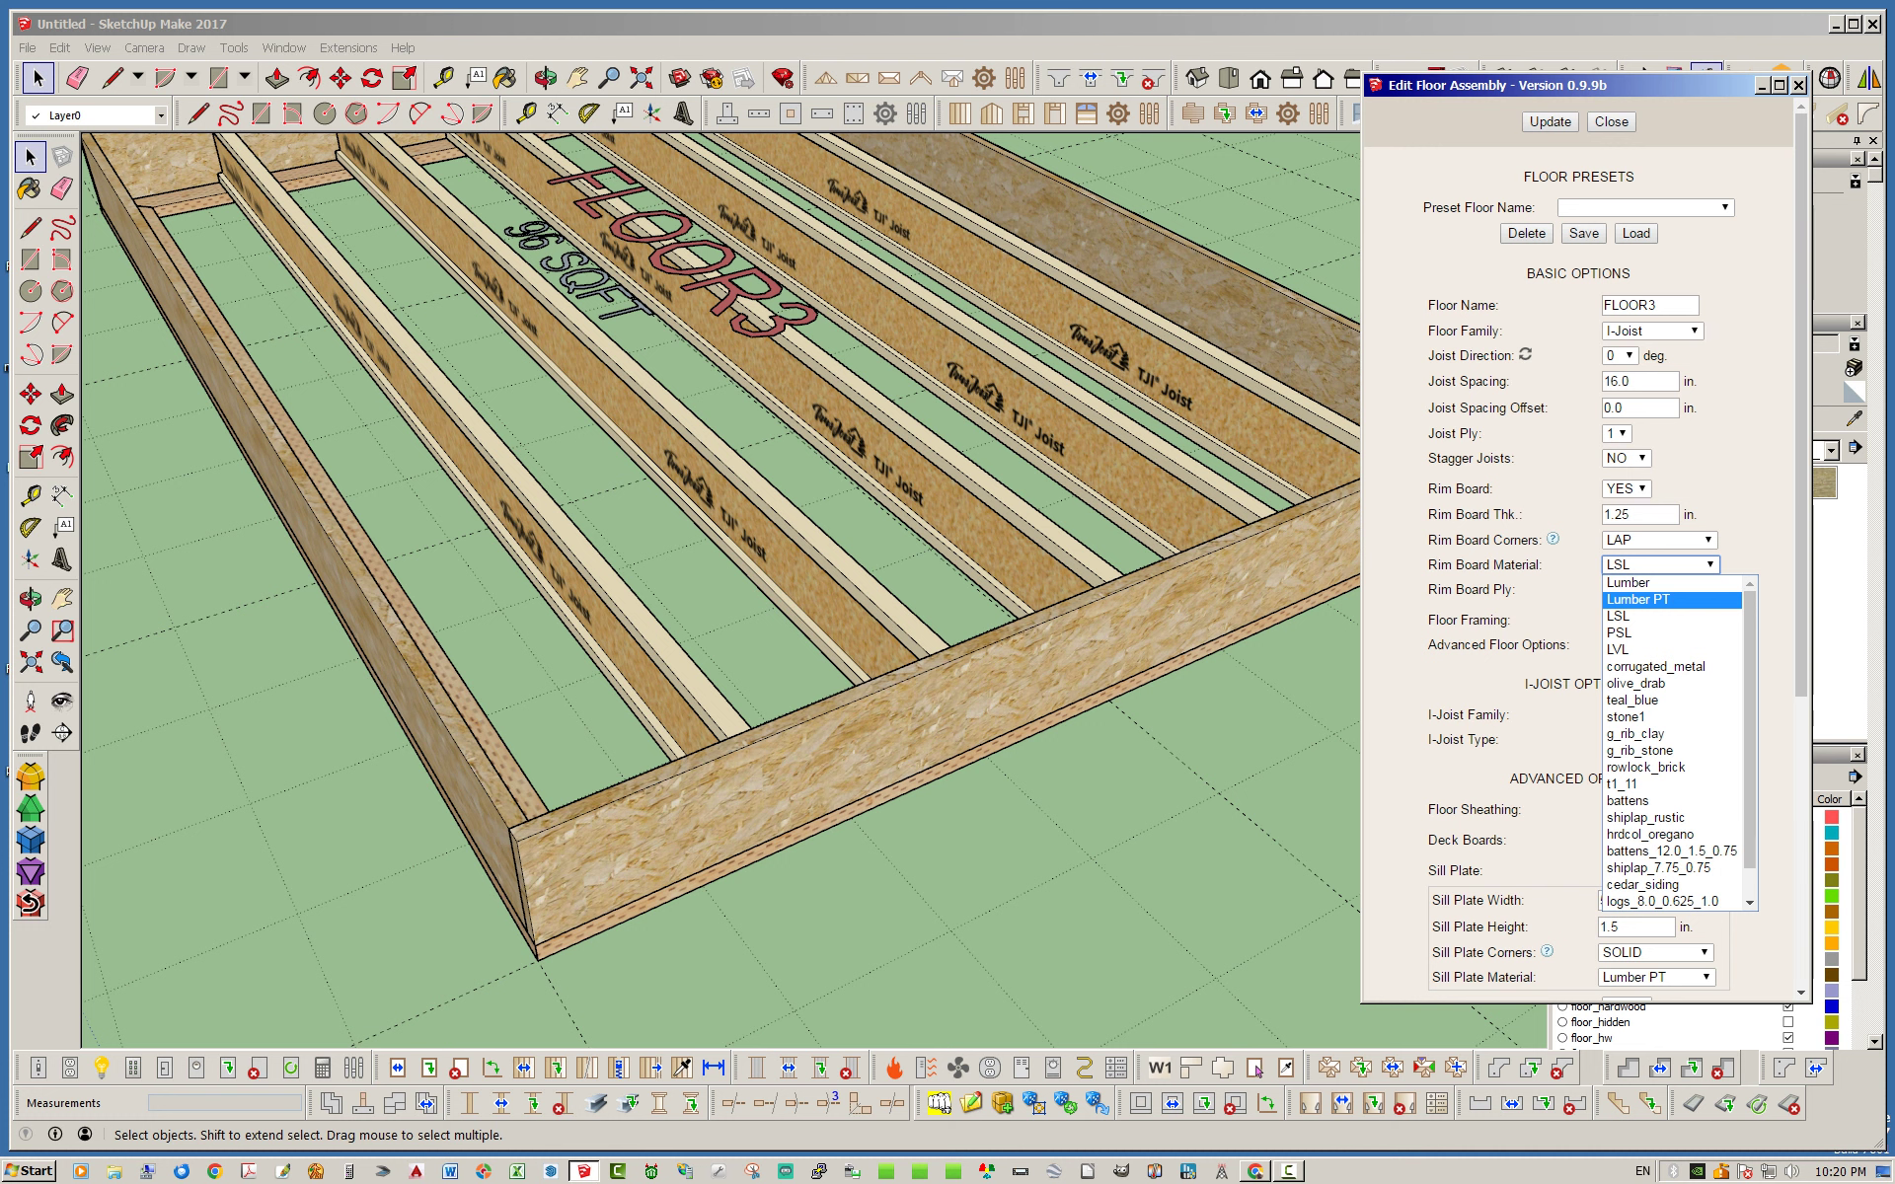
key("Down")
key("Down")
key("Down")
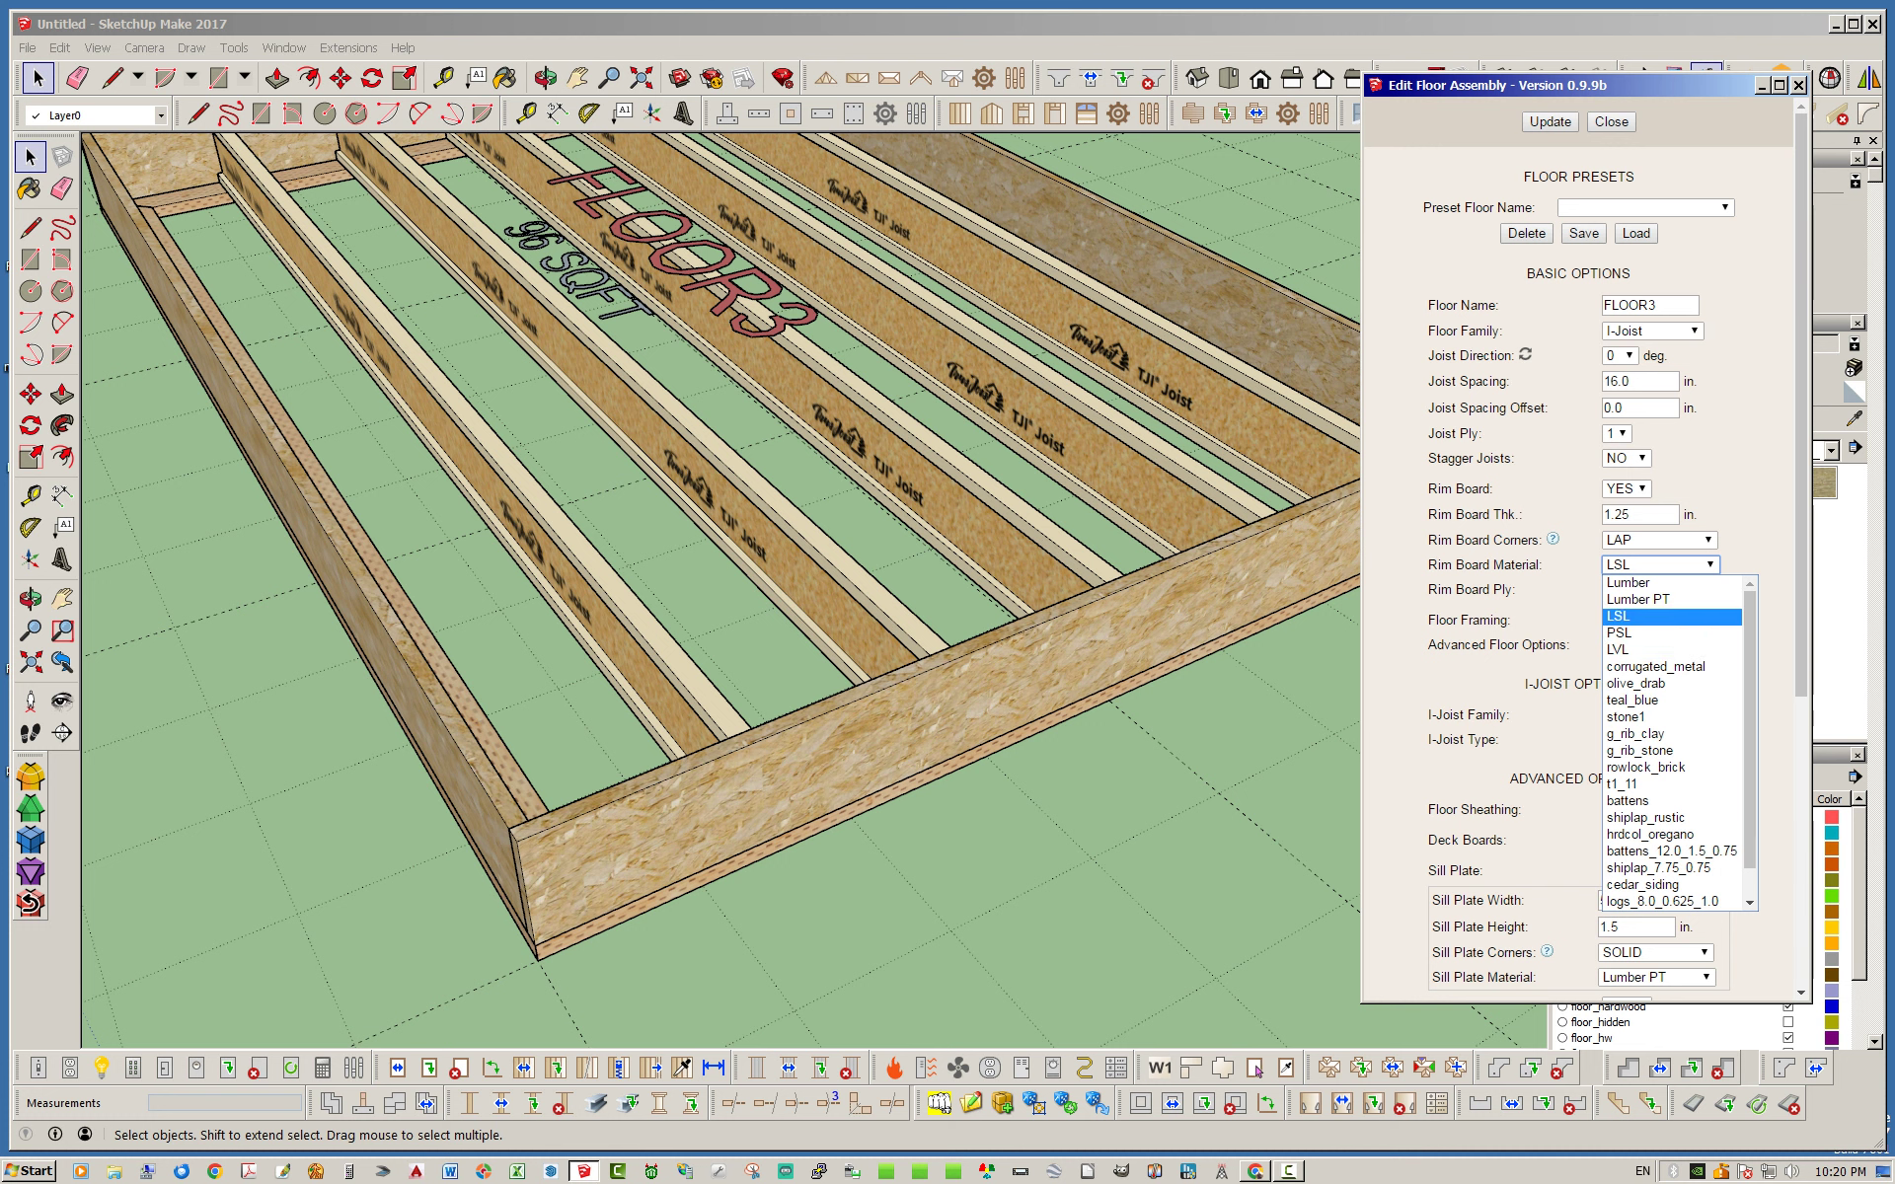
left_click(1658, 633)
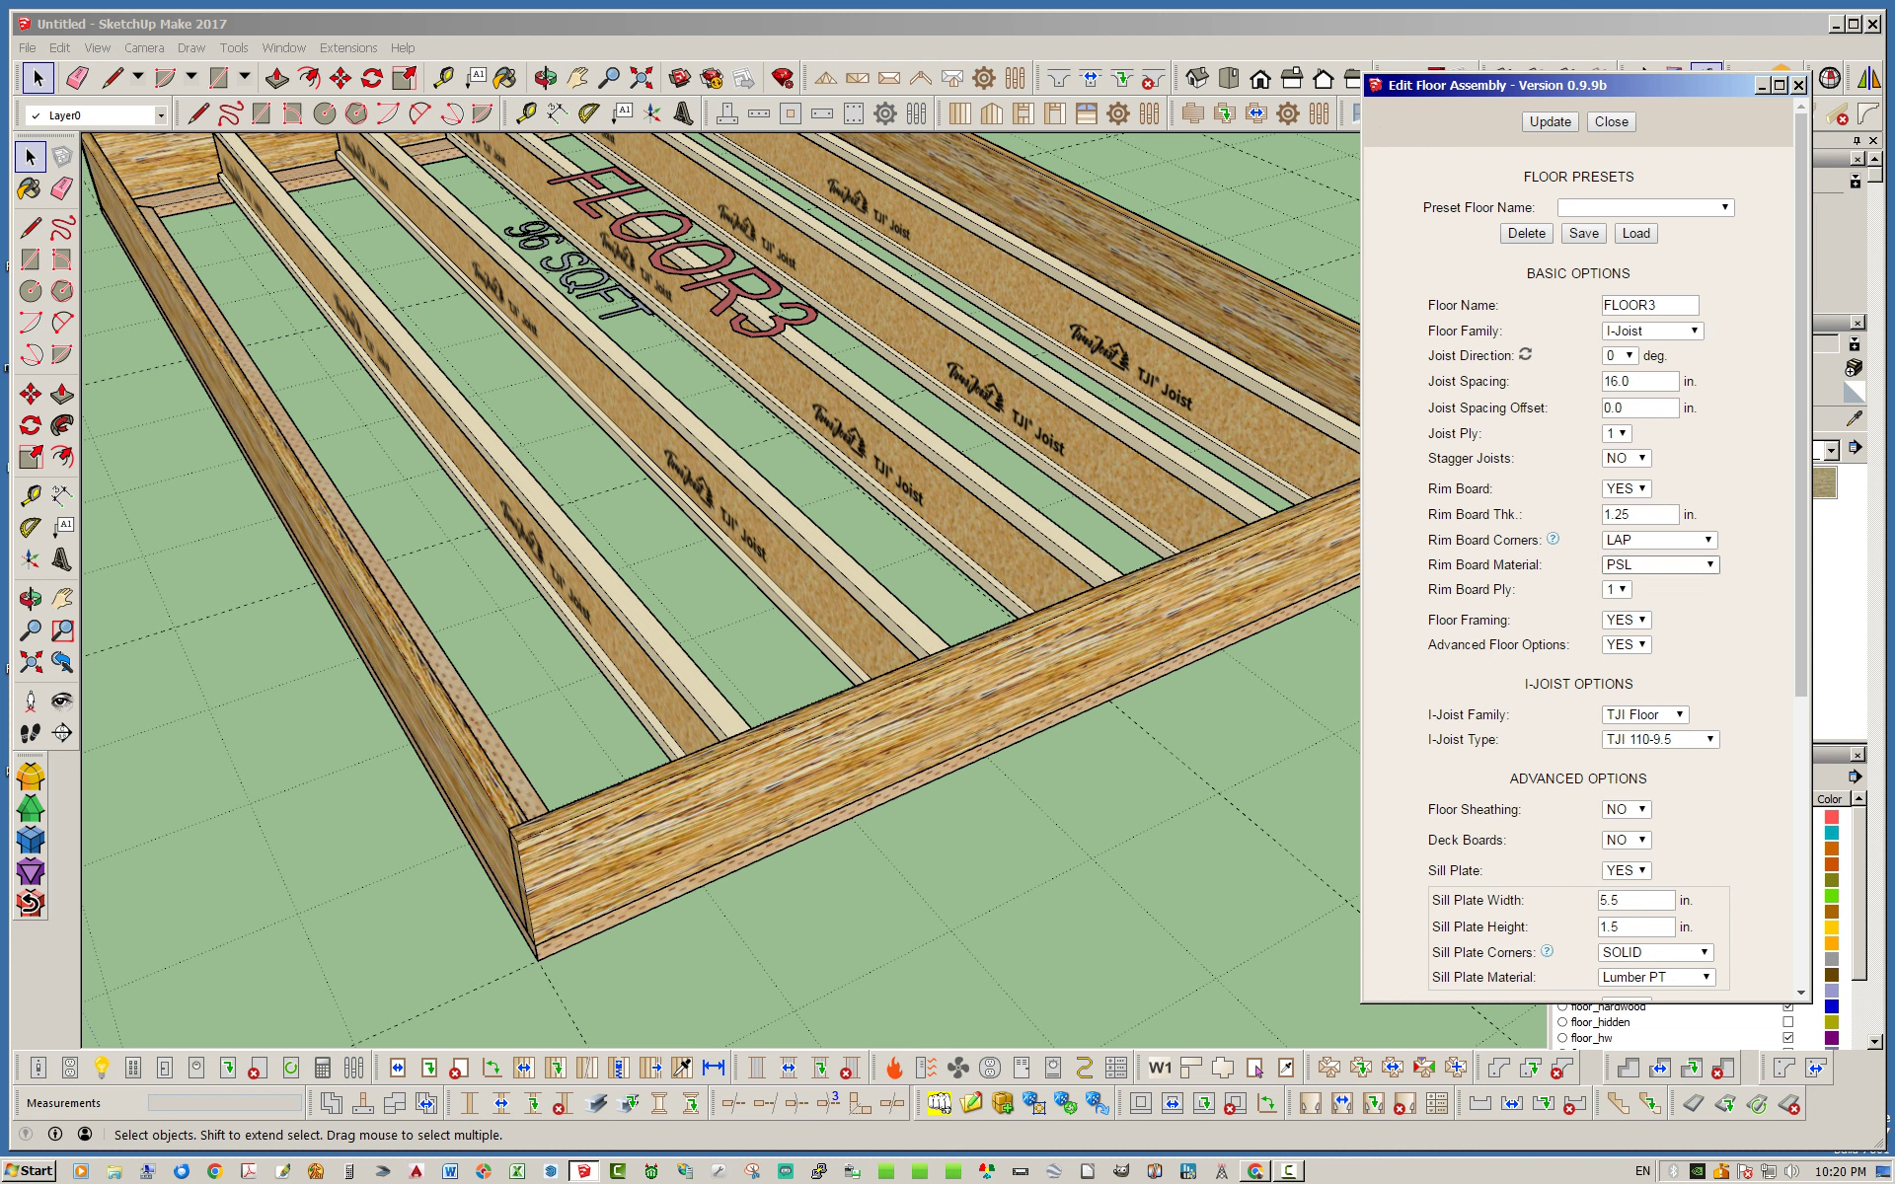
left_click(1660, 565)
left_click(1668, 601)
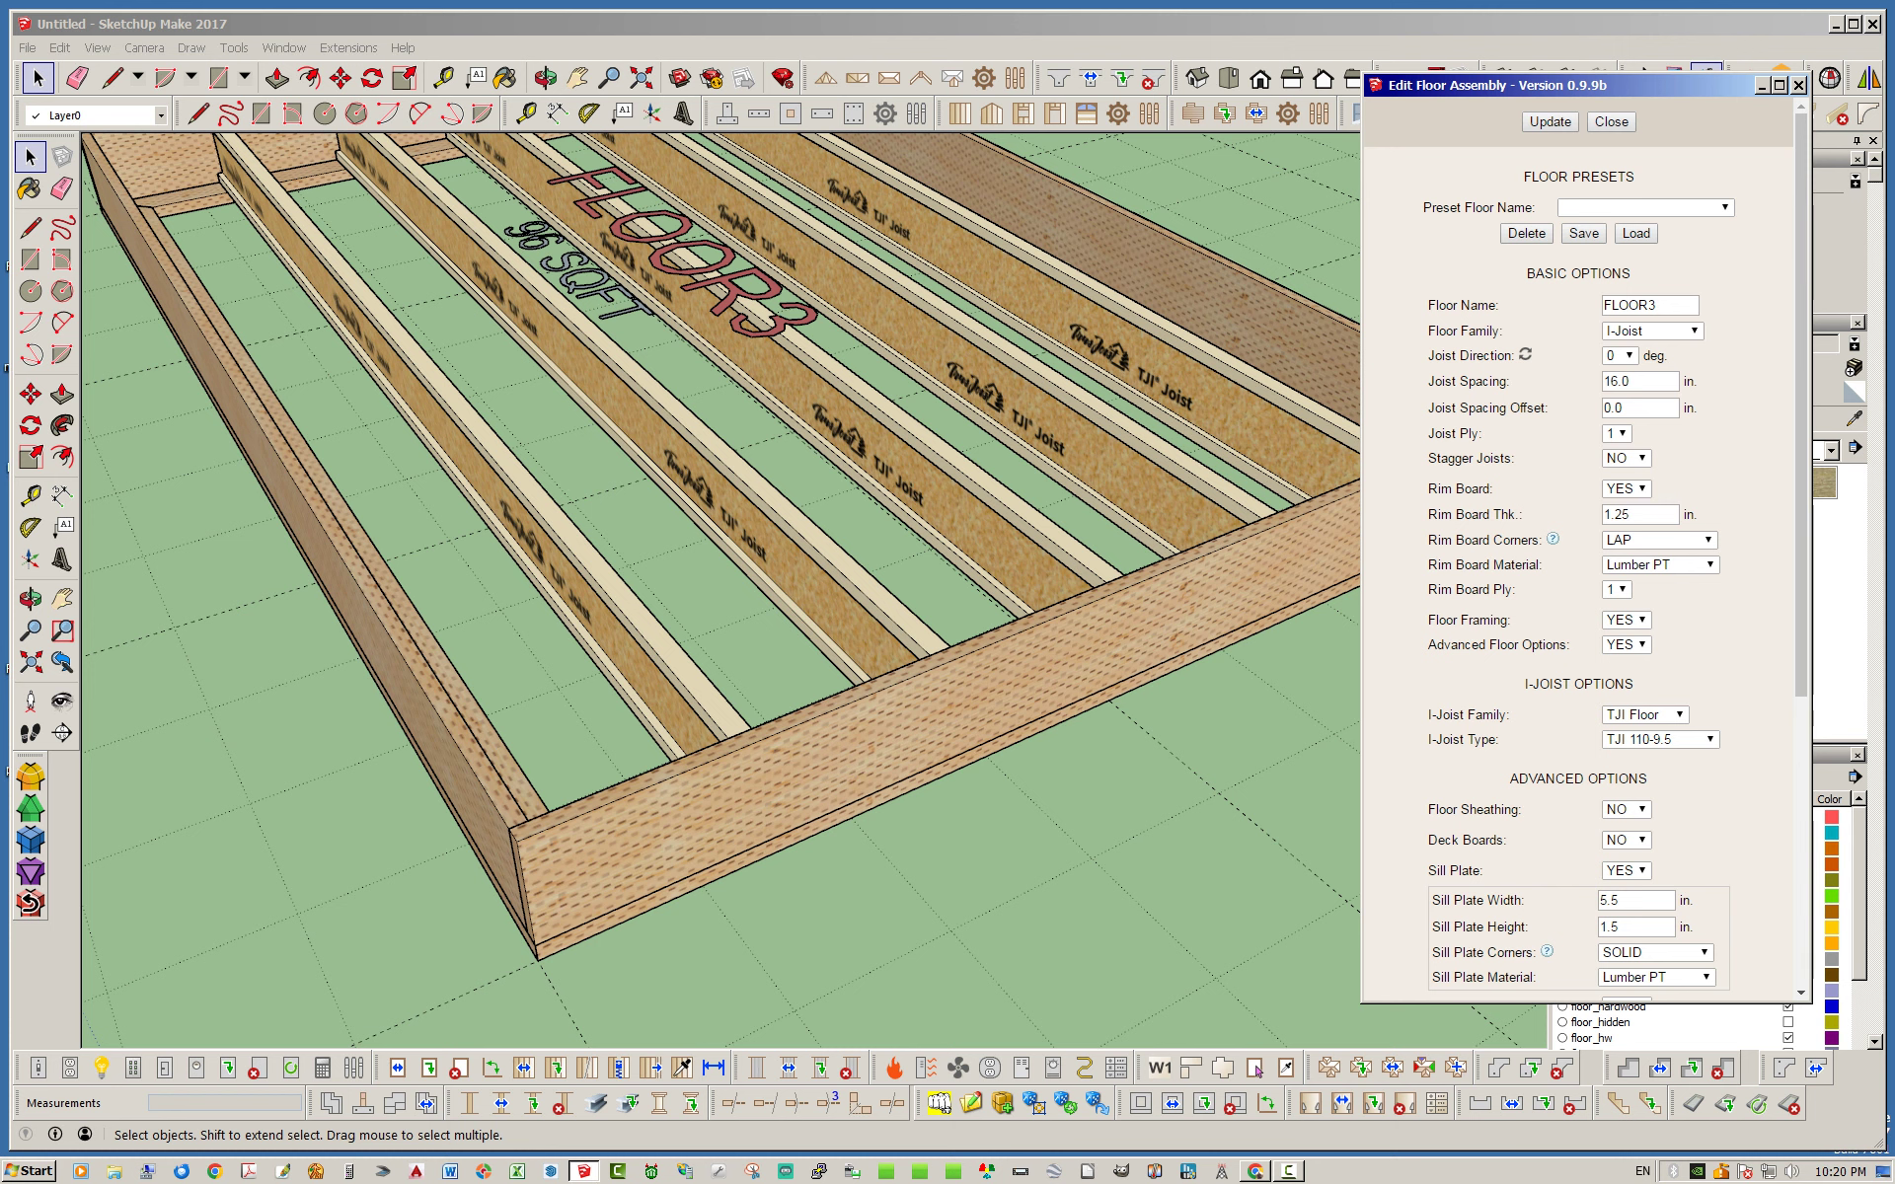
middle_click_drag(201, 582, 592, 883)
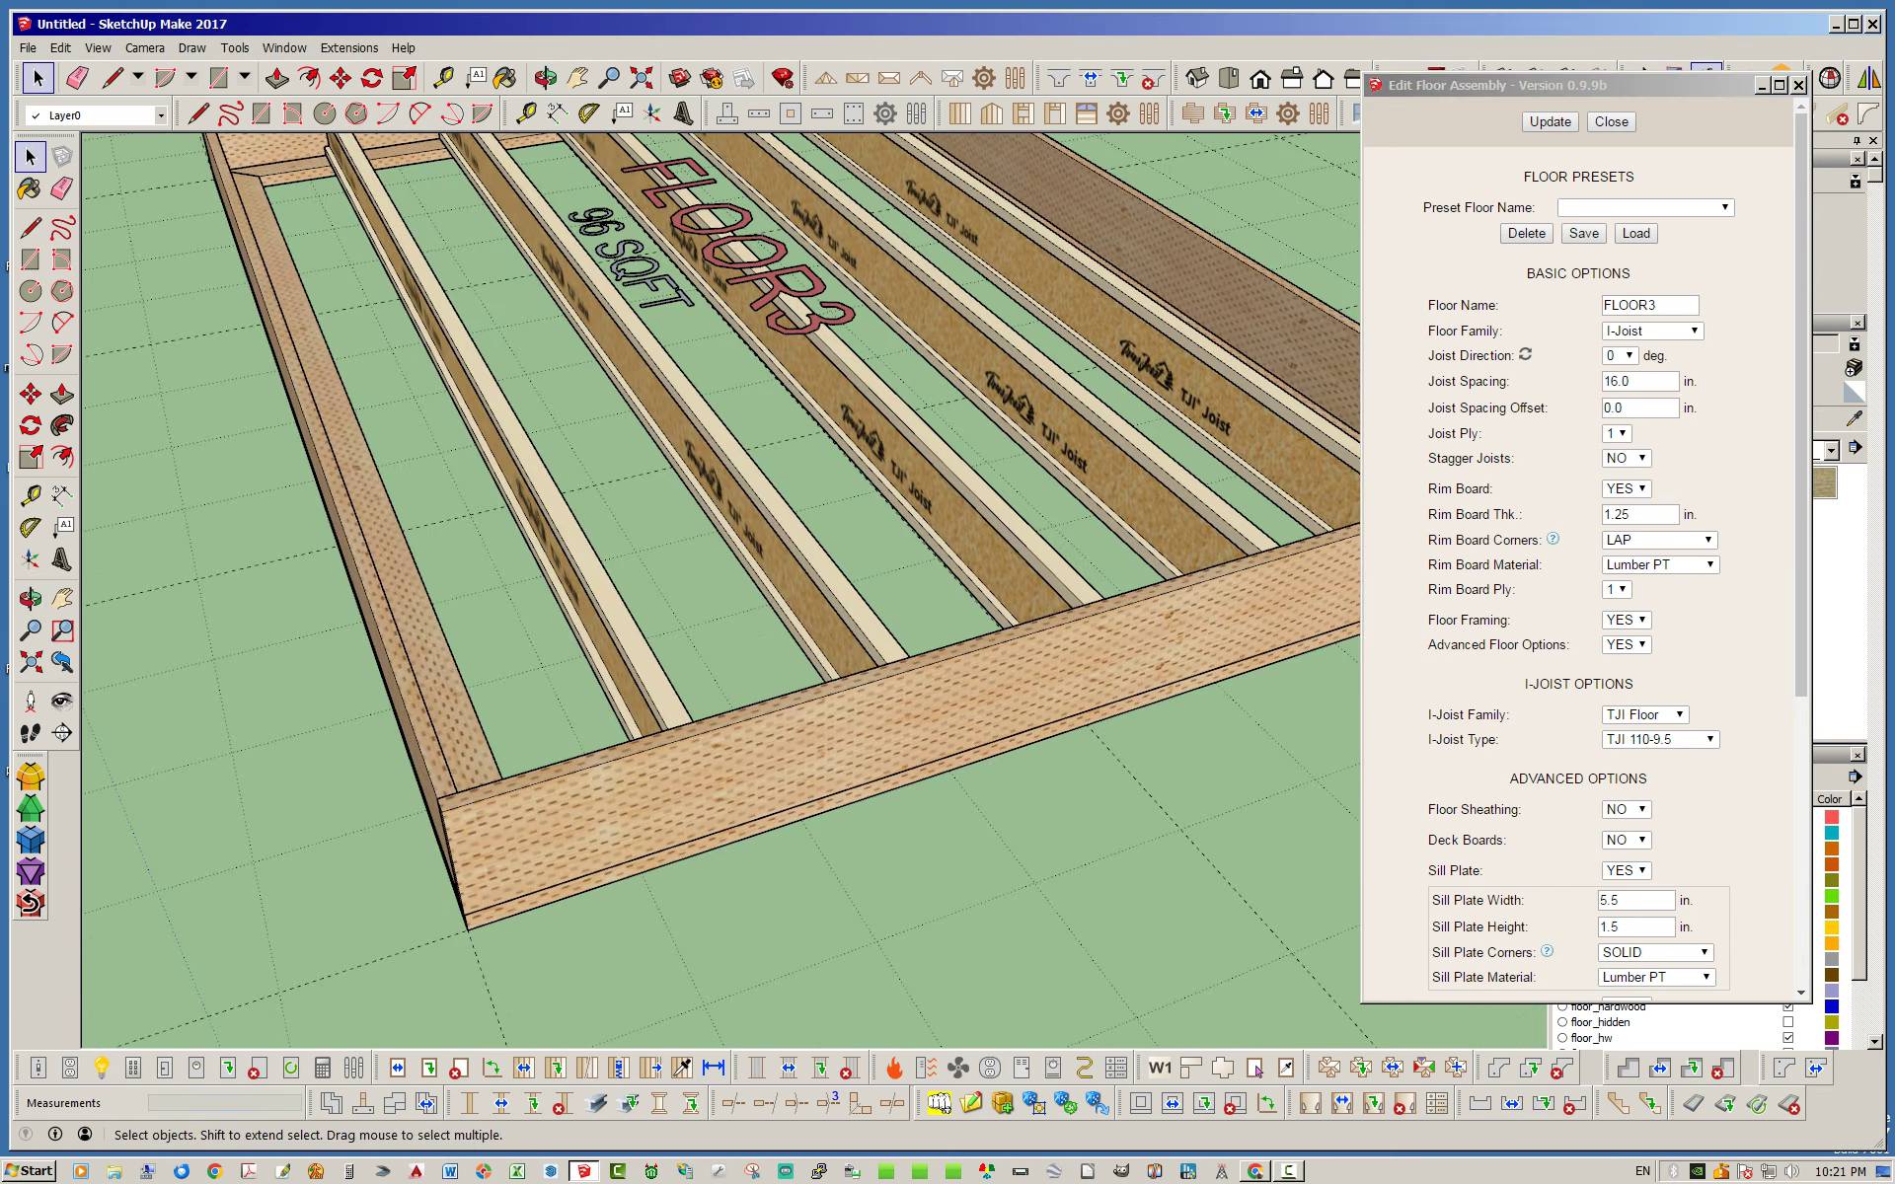
Step: Set the rim board material to LSL and orbit to inspect the rim
left_click(1660, 565)
key("Down")
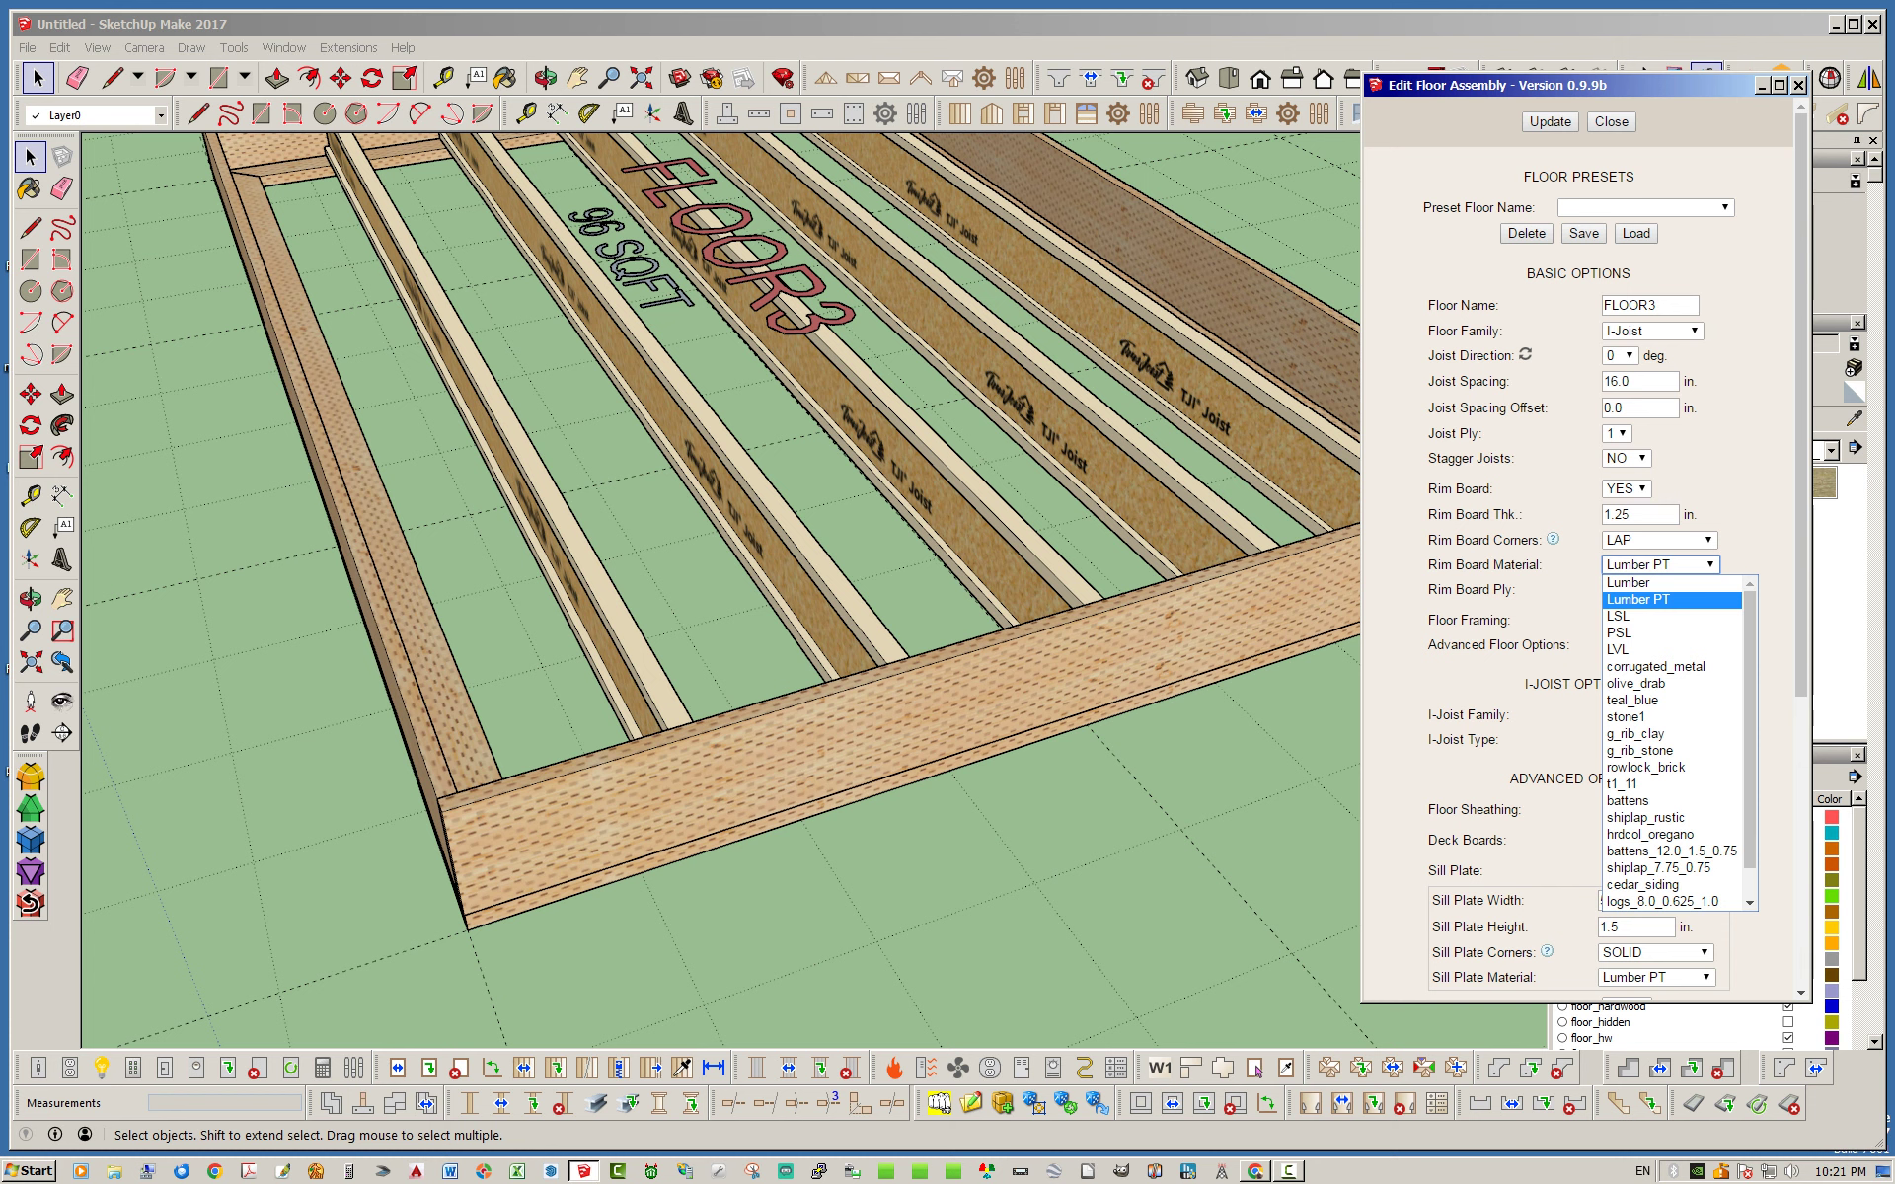
key("Down")
key("Return")
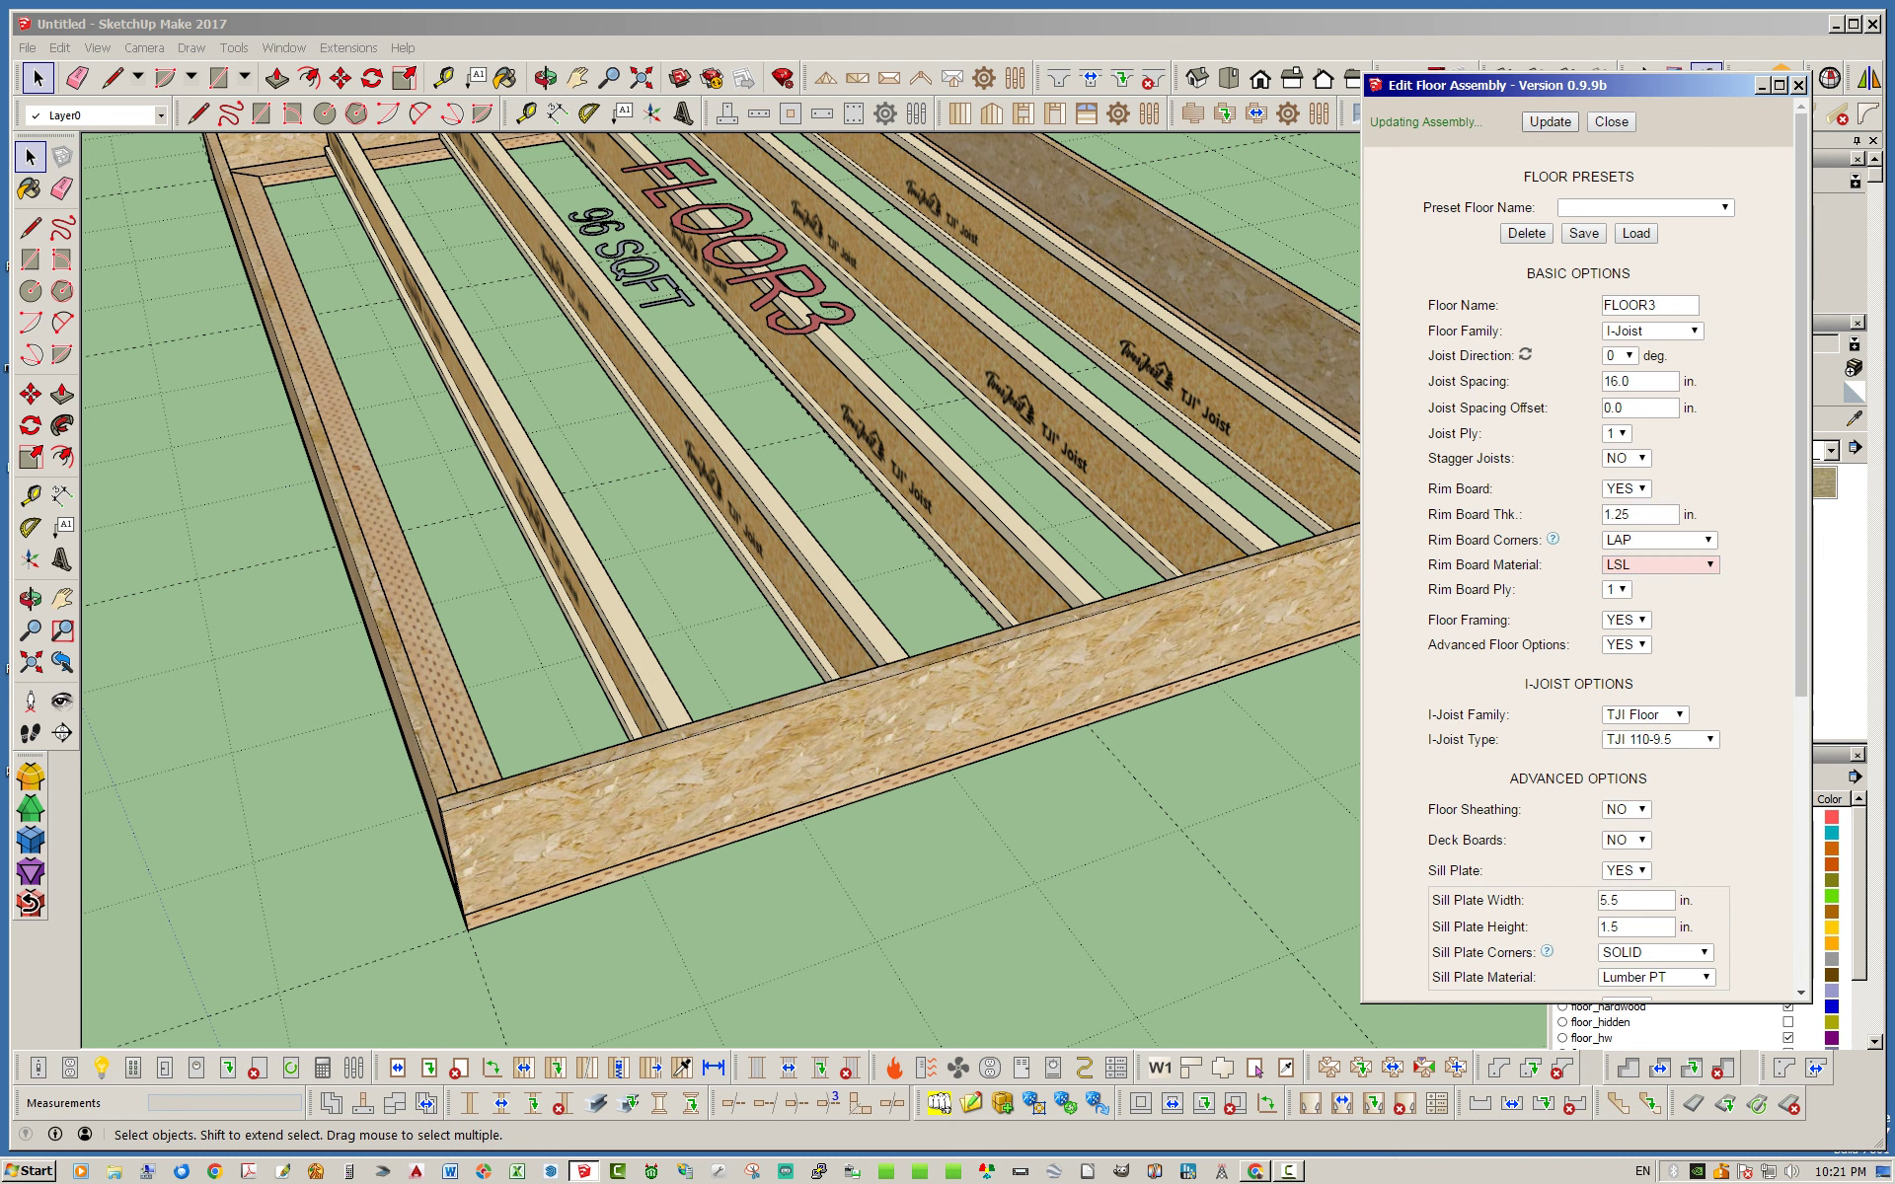
middle_click_drag(789, 592, 750, 597)
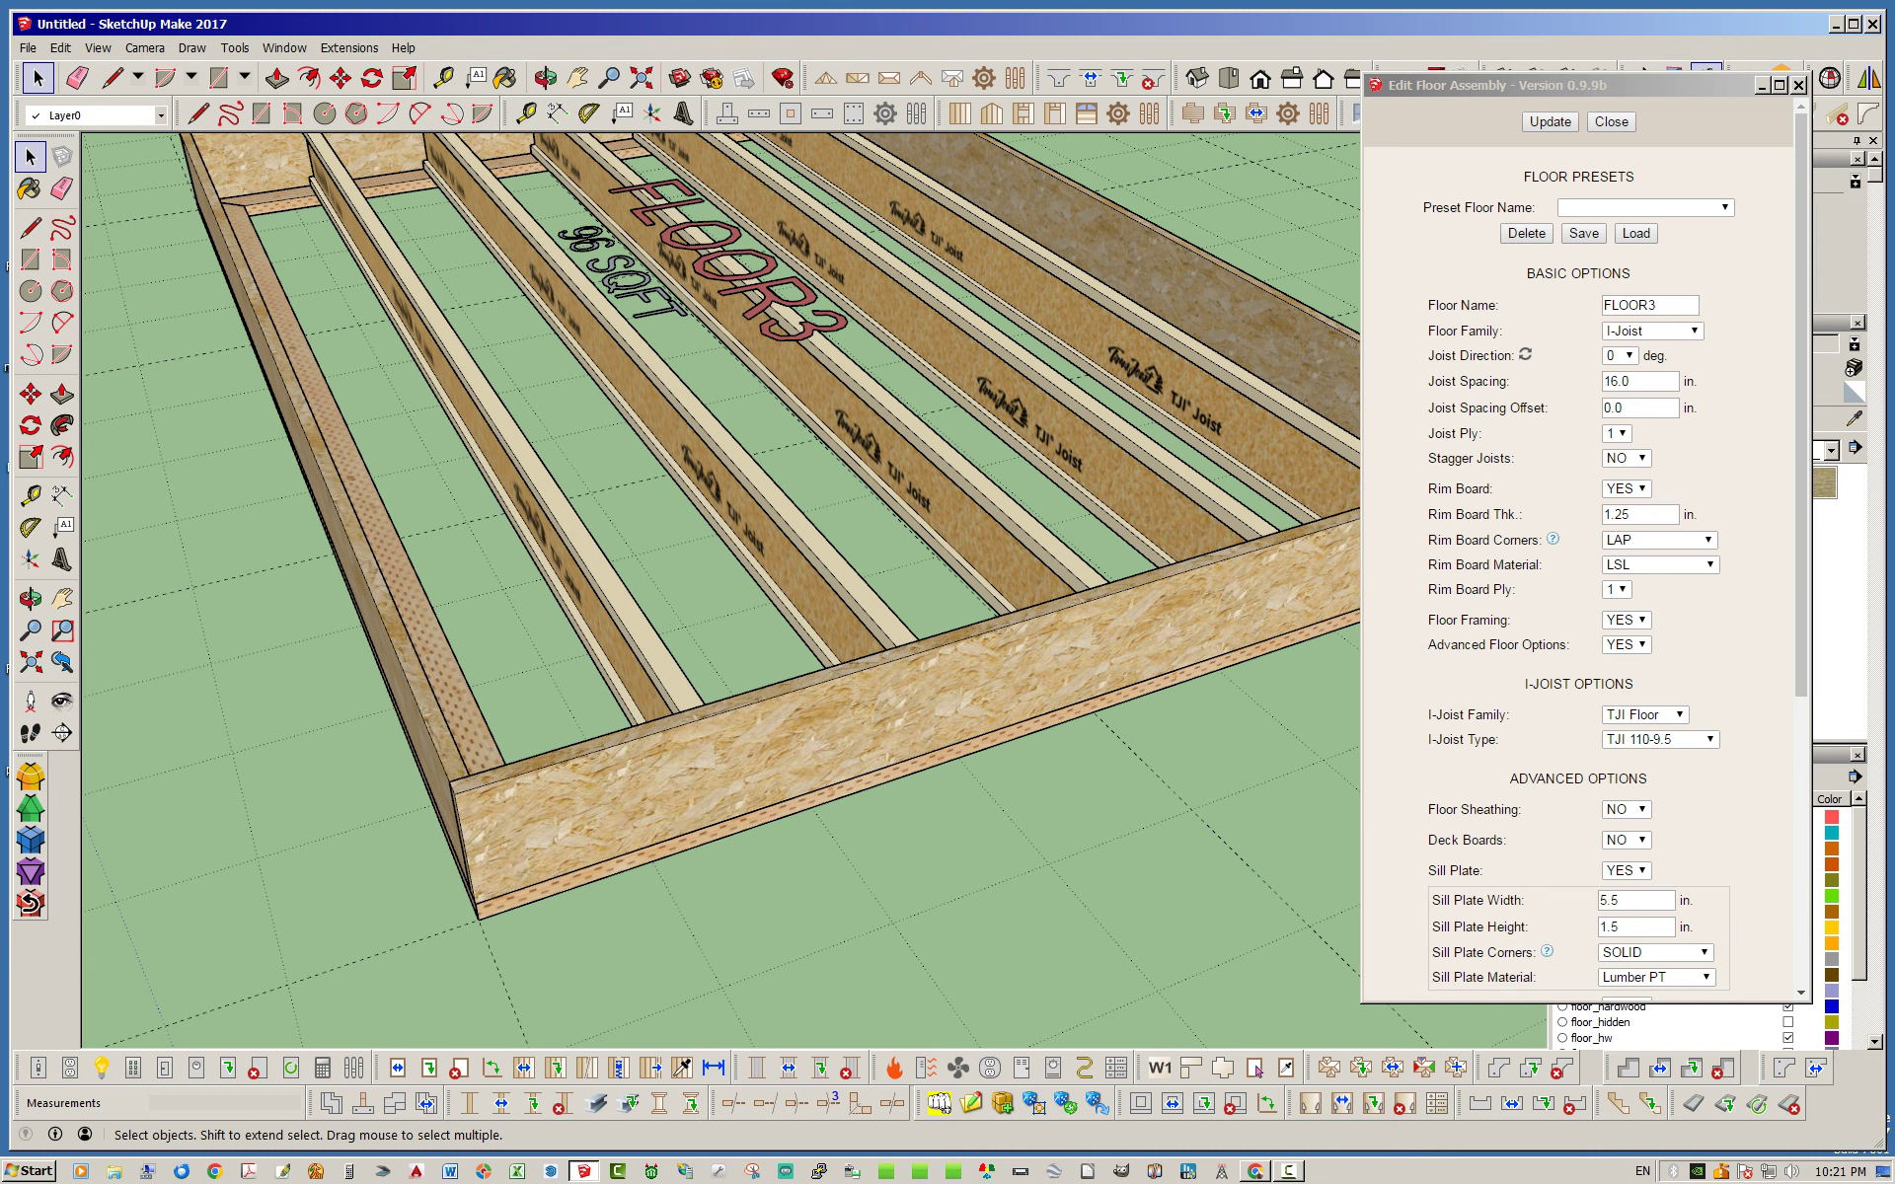
middle_click_drag(750, 597, 676, 592)
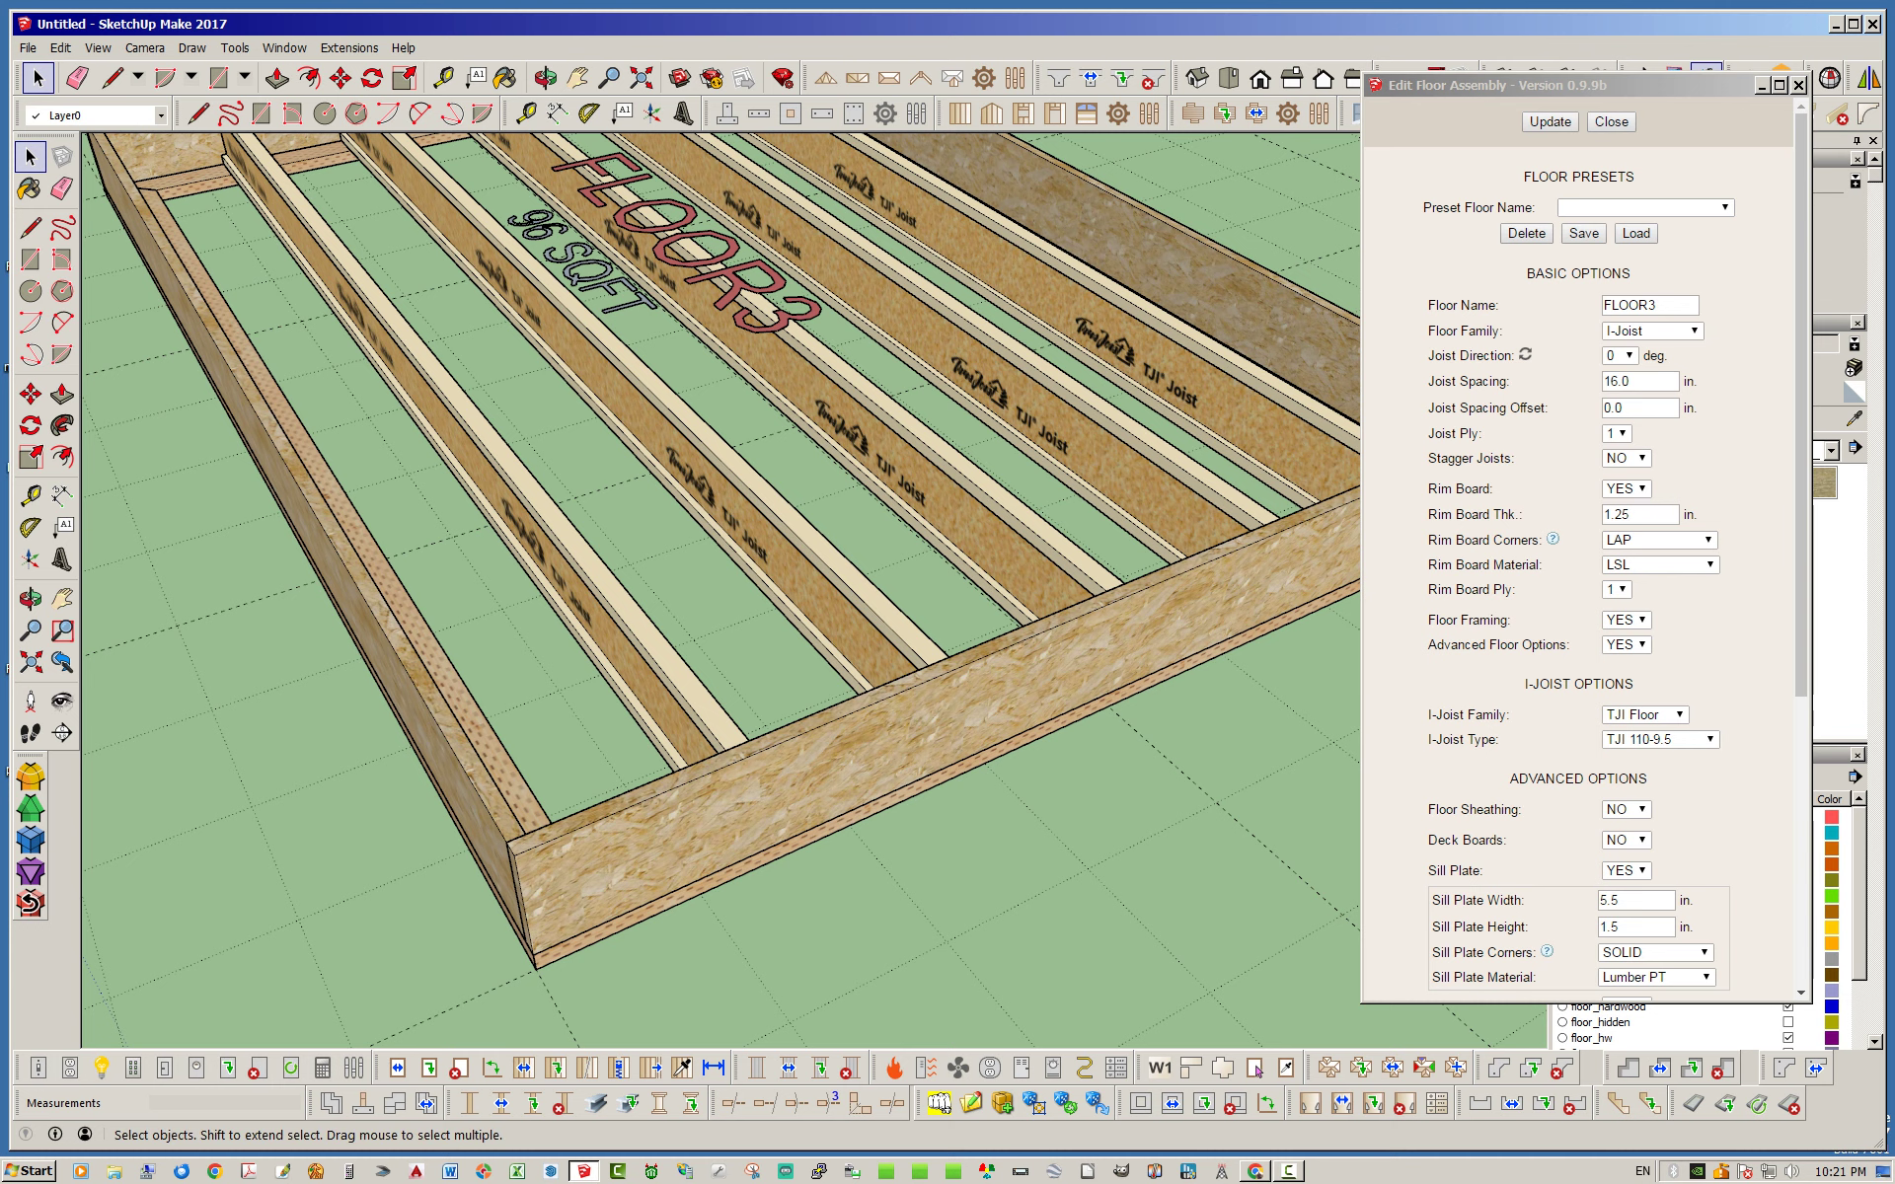
middle_click_drag(676, 592, 637, 592)
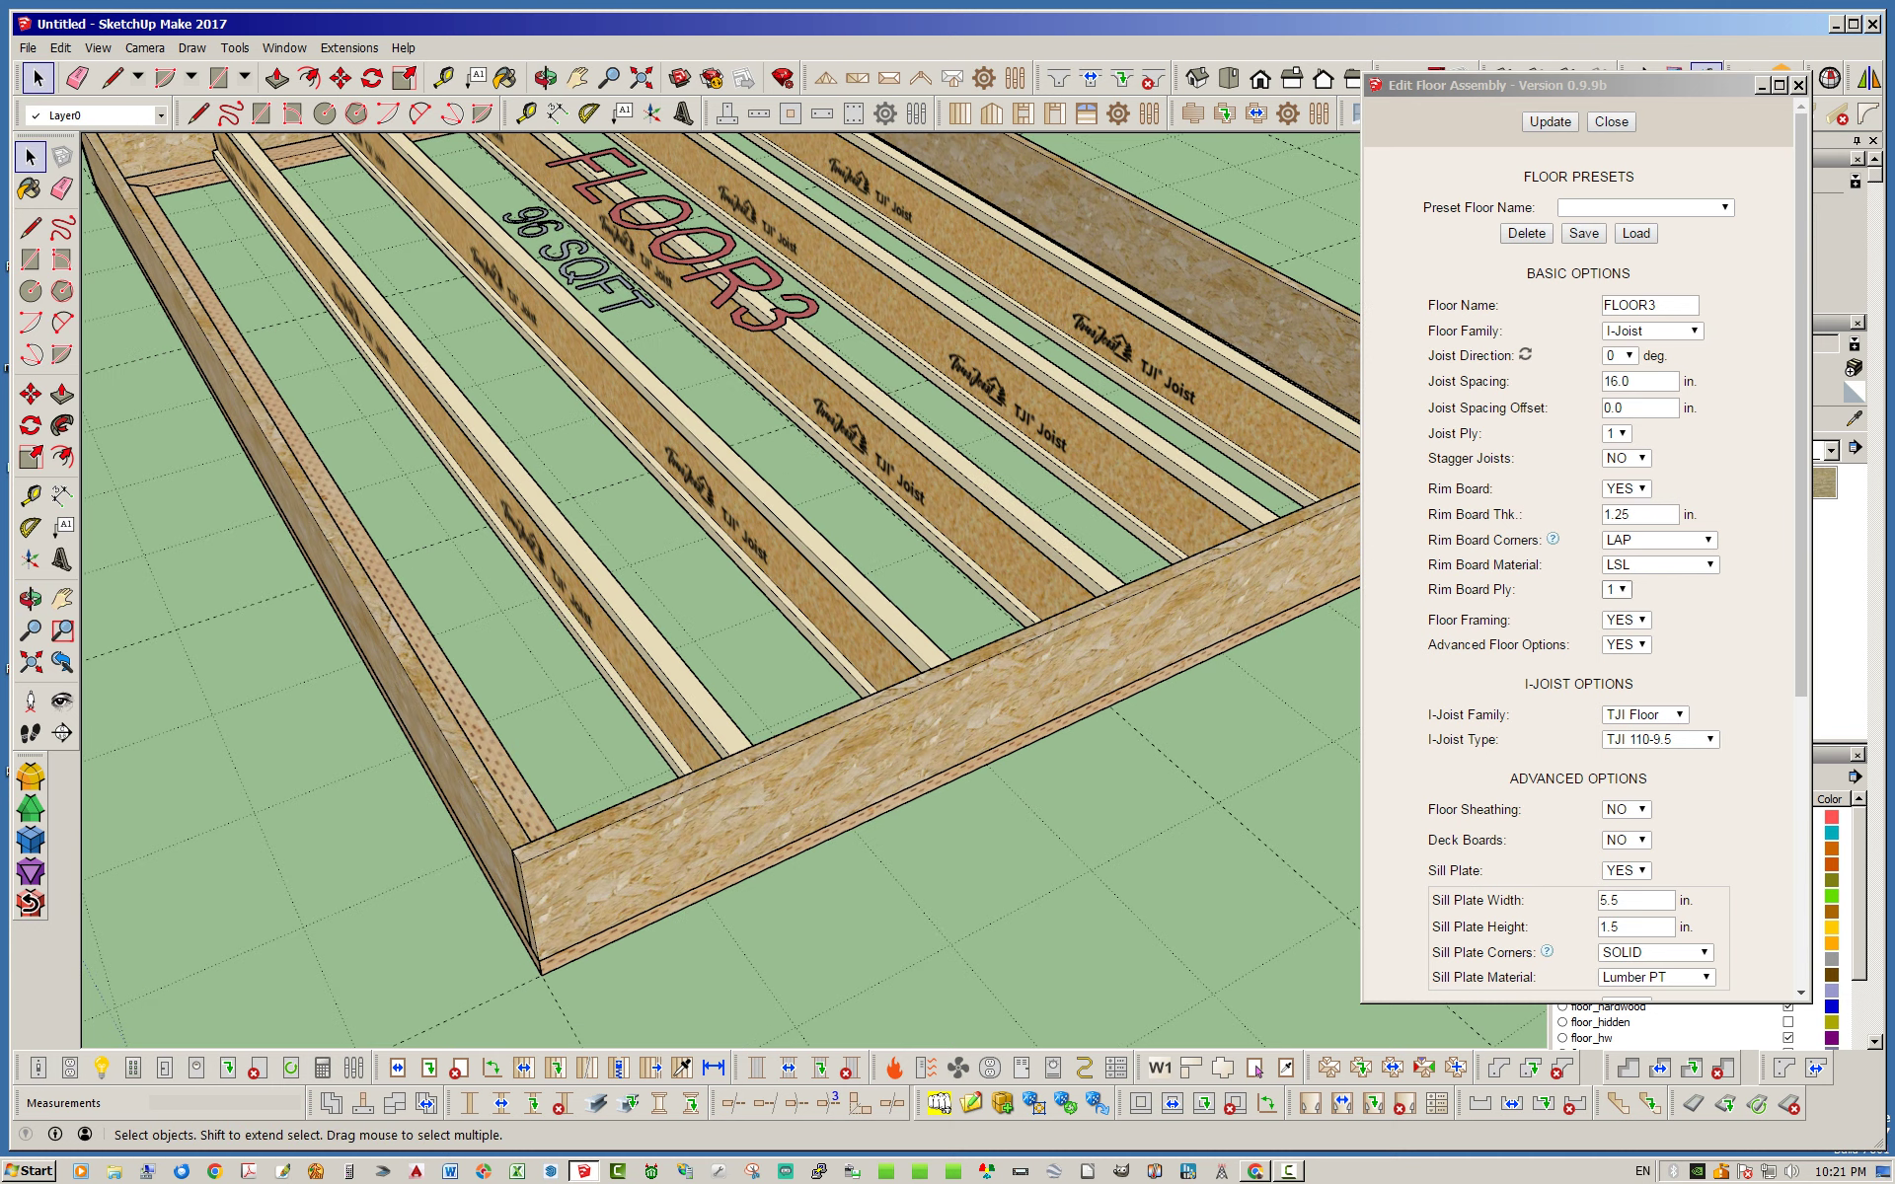
left_click(1618, 590)
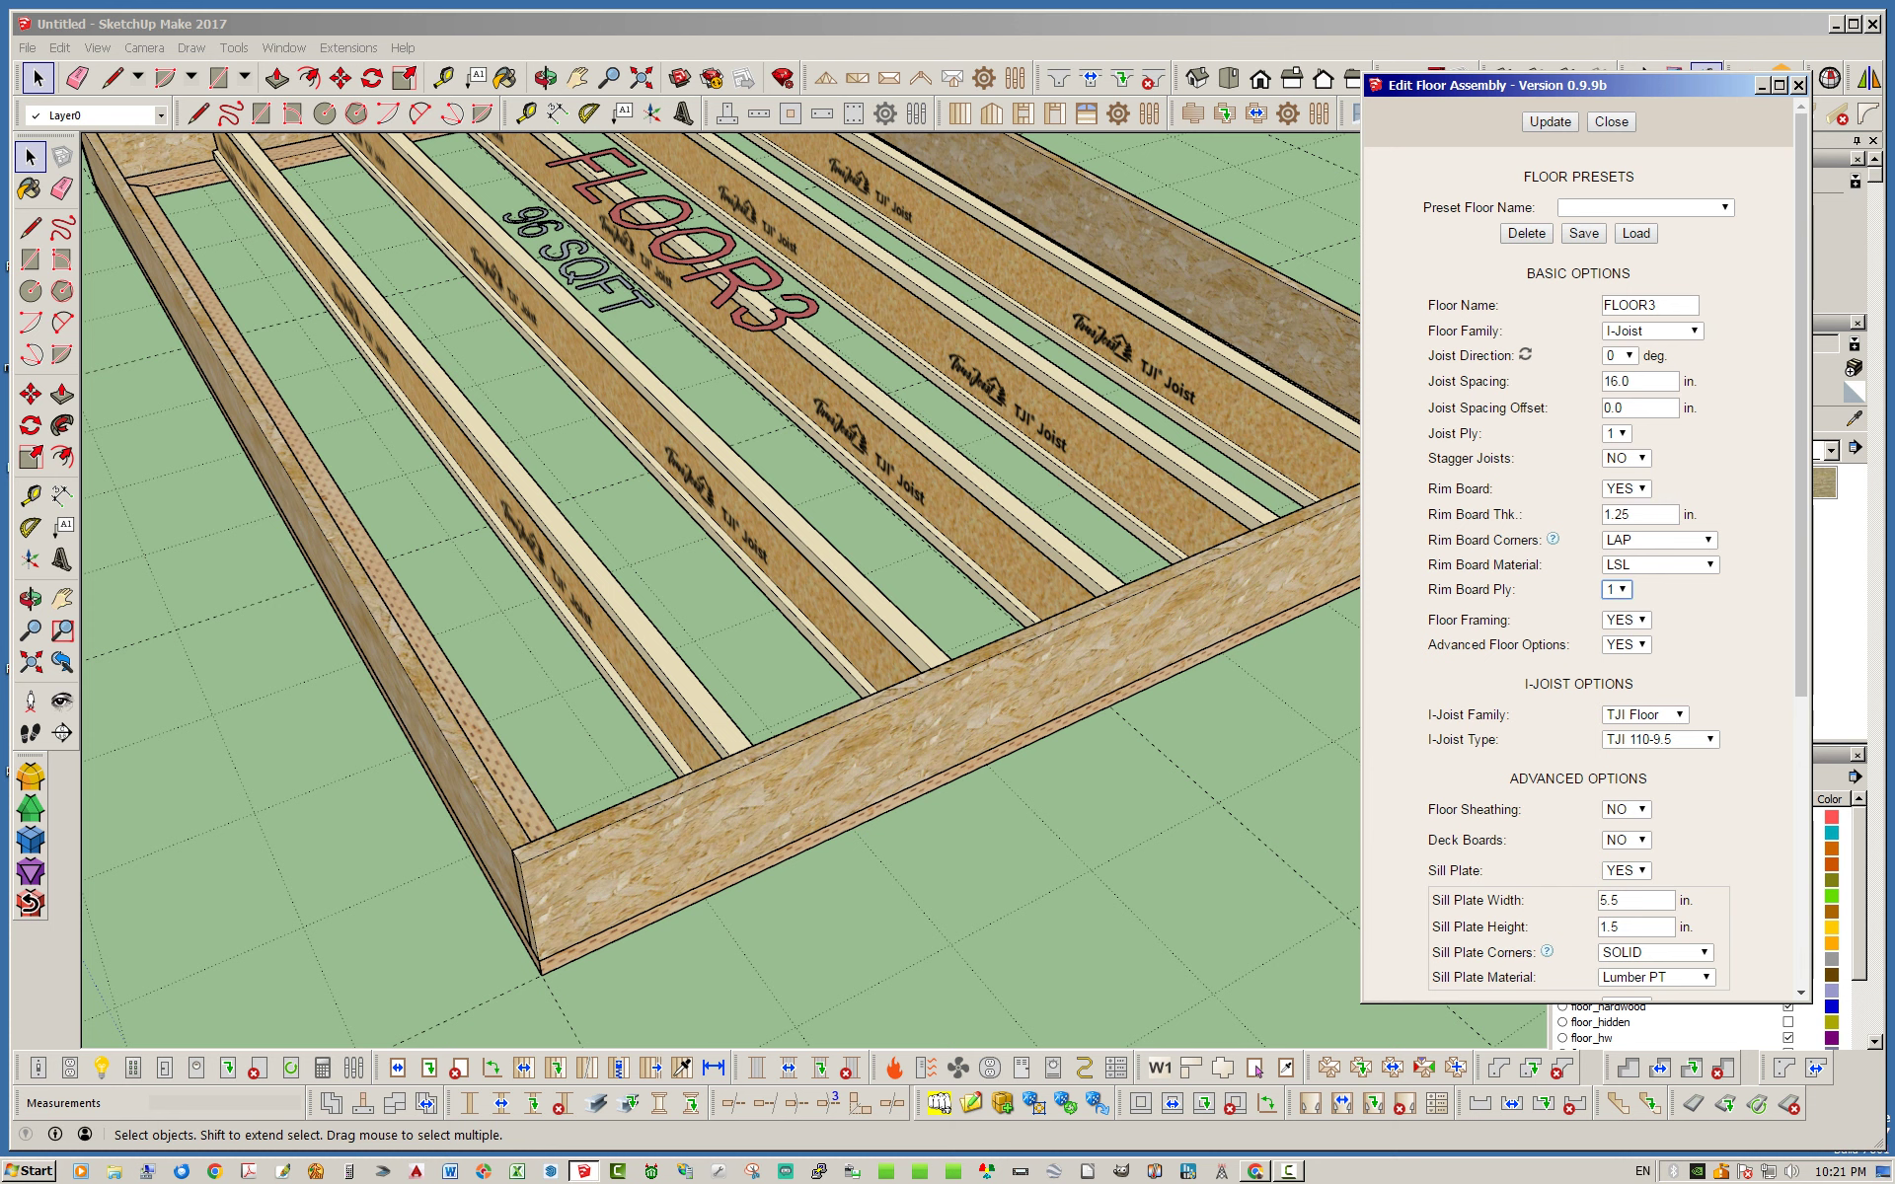
Step: Set the rim board ply count to 2
key("Down")
scroll(335, 602, "down", 2)
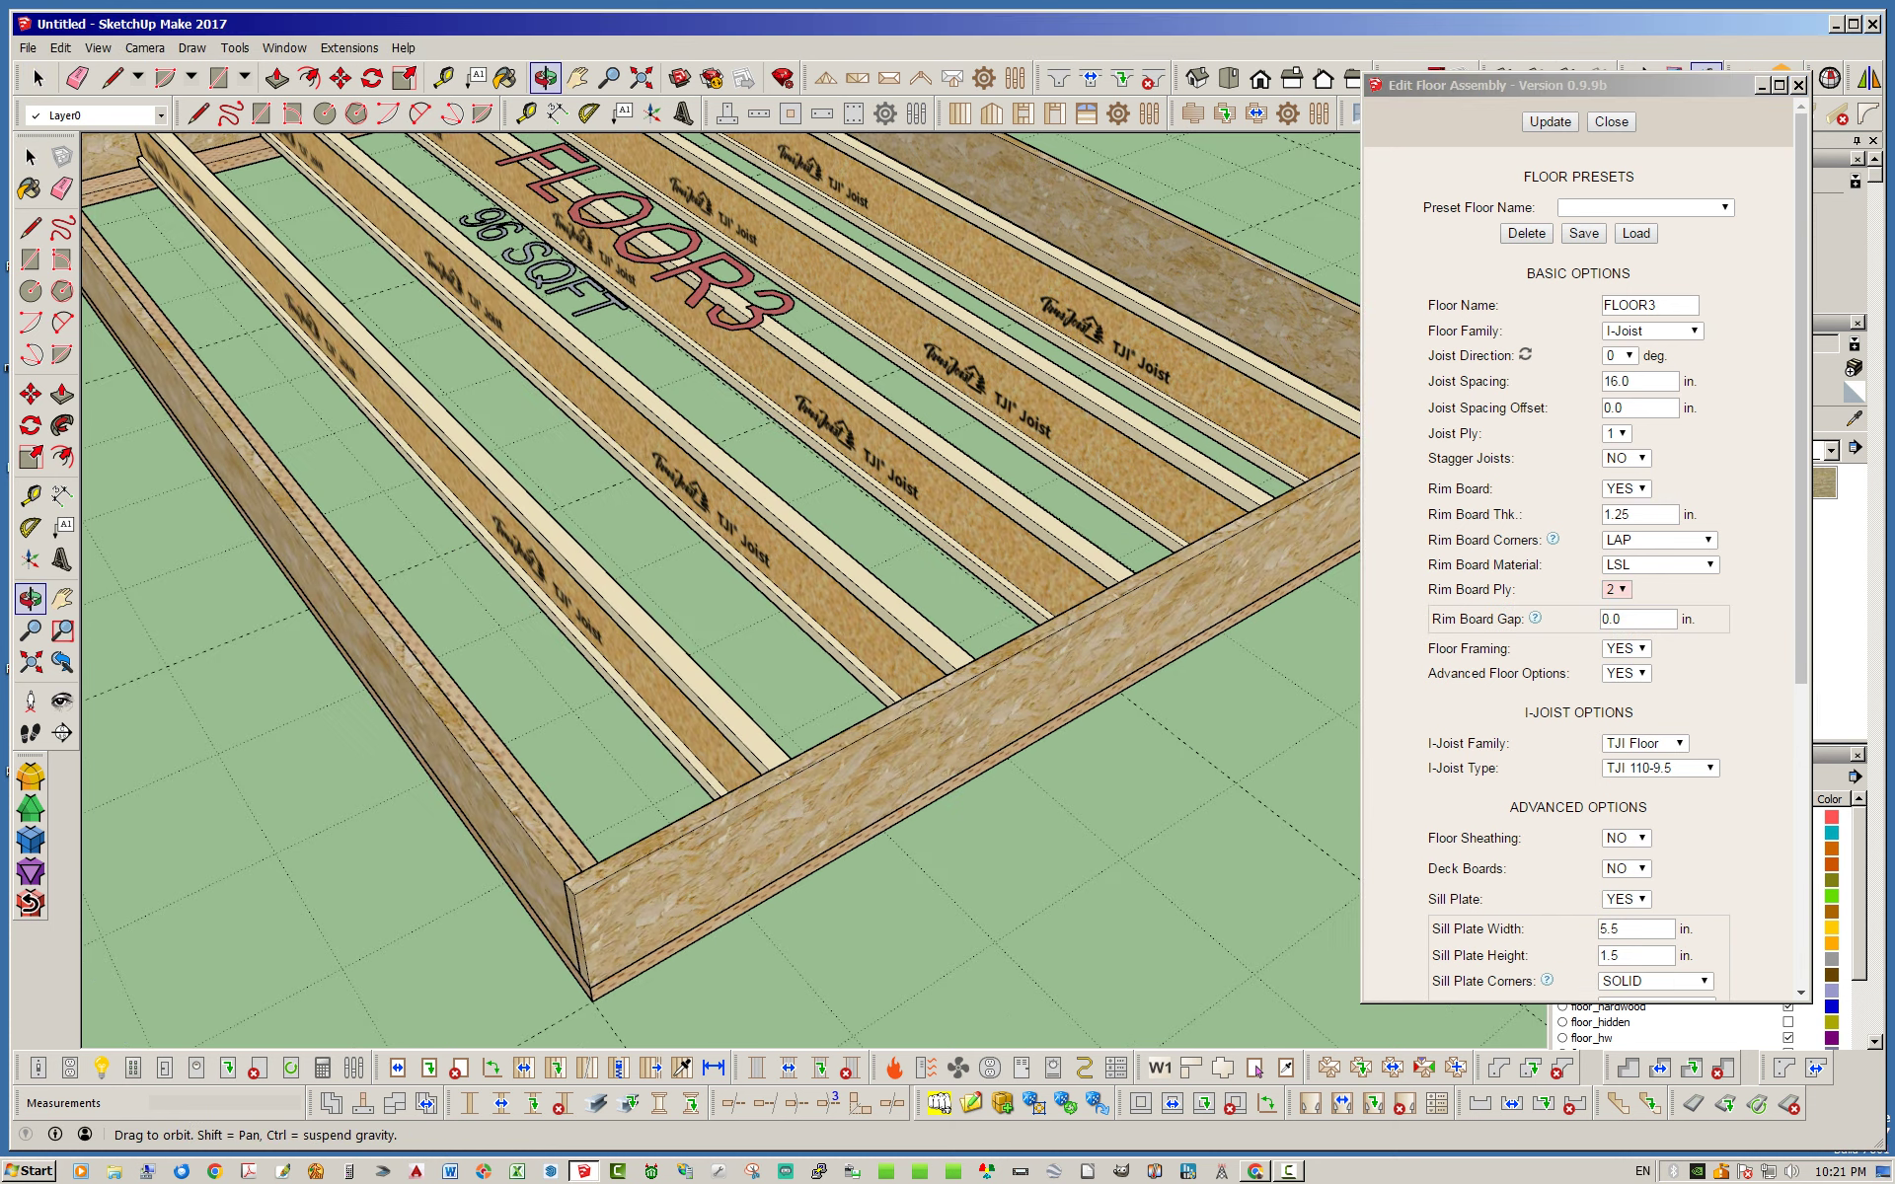
scroll(336, 602, "down", 2)
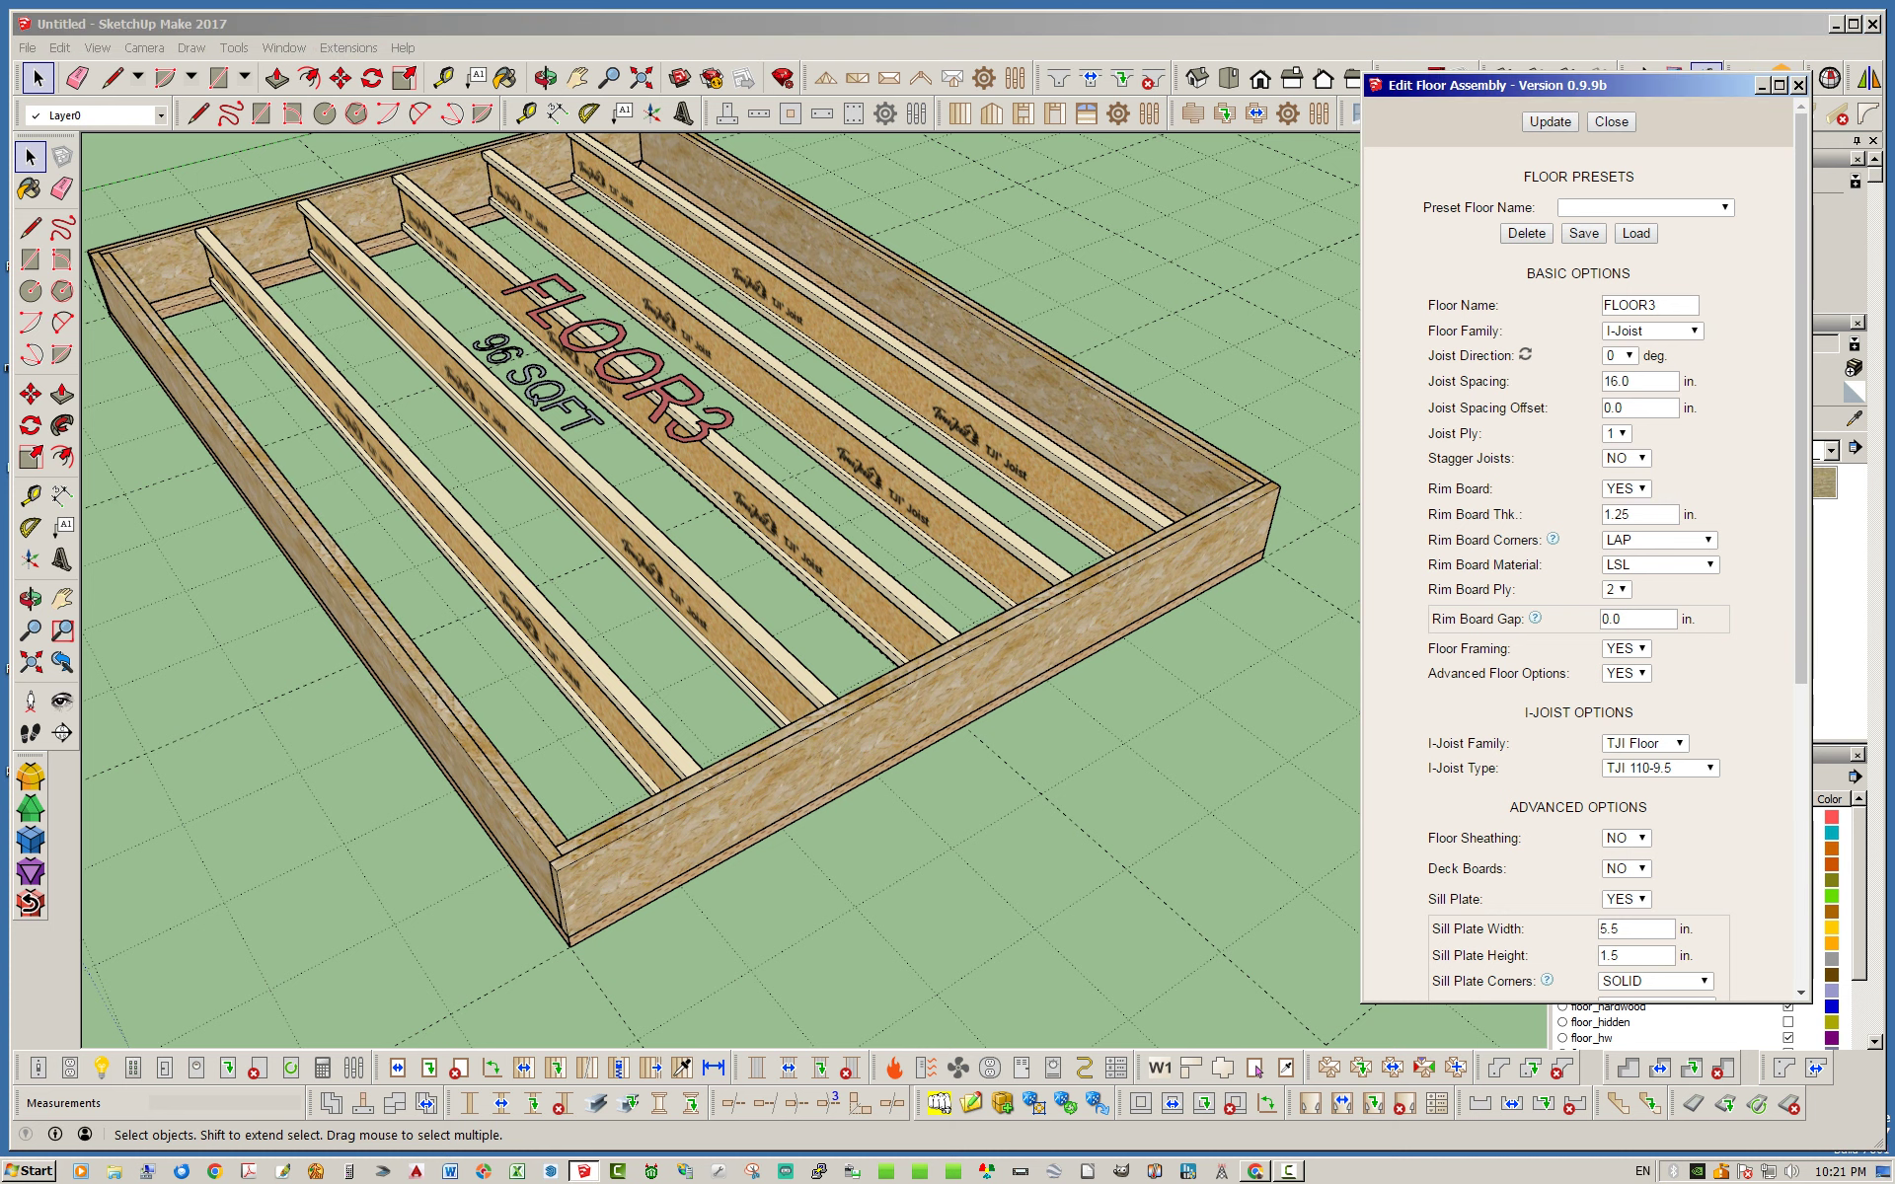
middle_click_drag(632, 494, 116, 135)
scroll(296, 161, "up", 3)
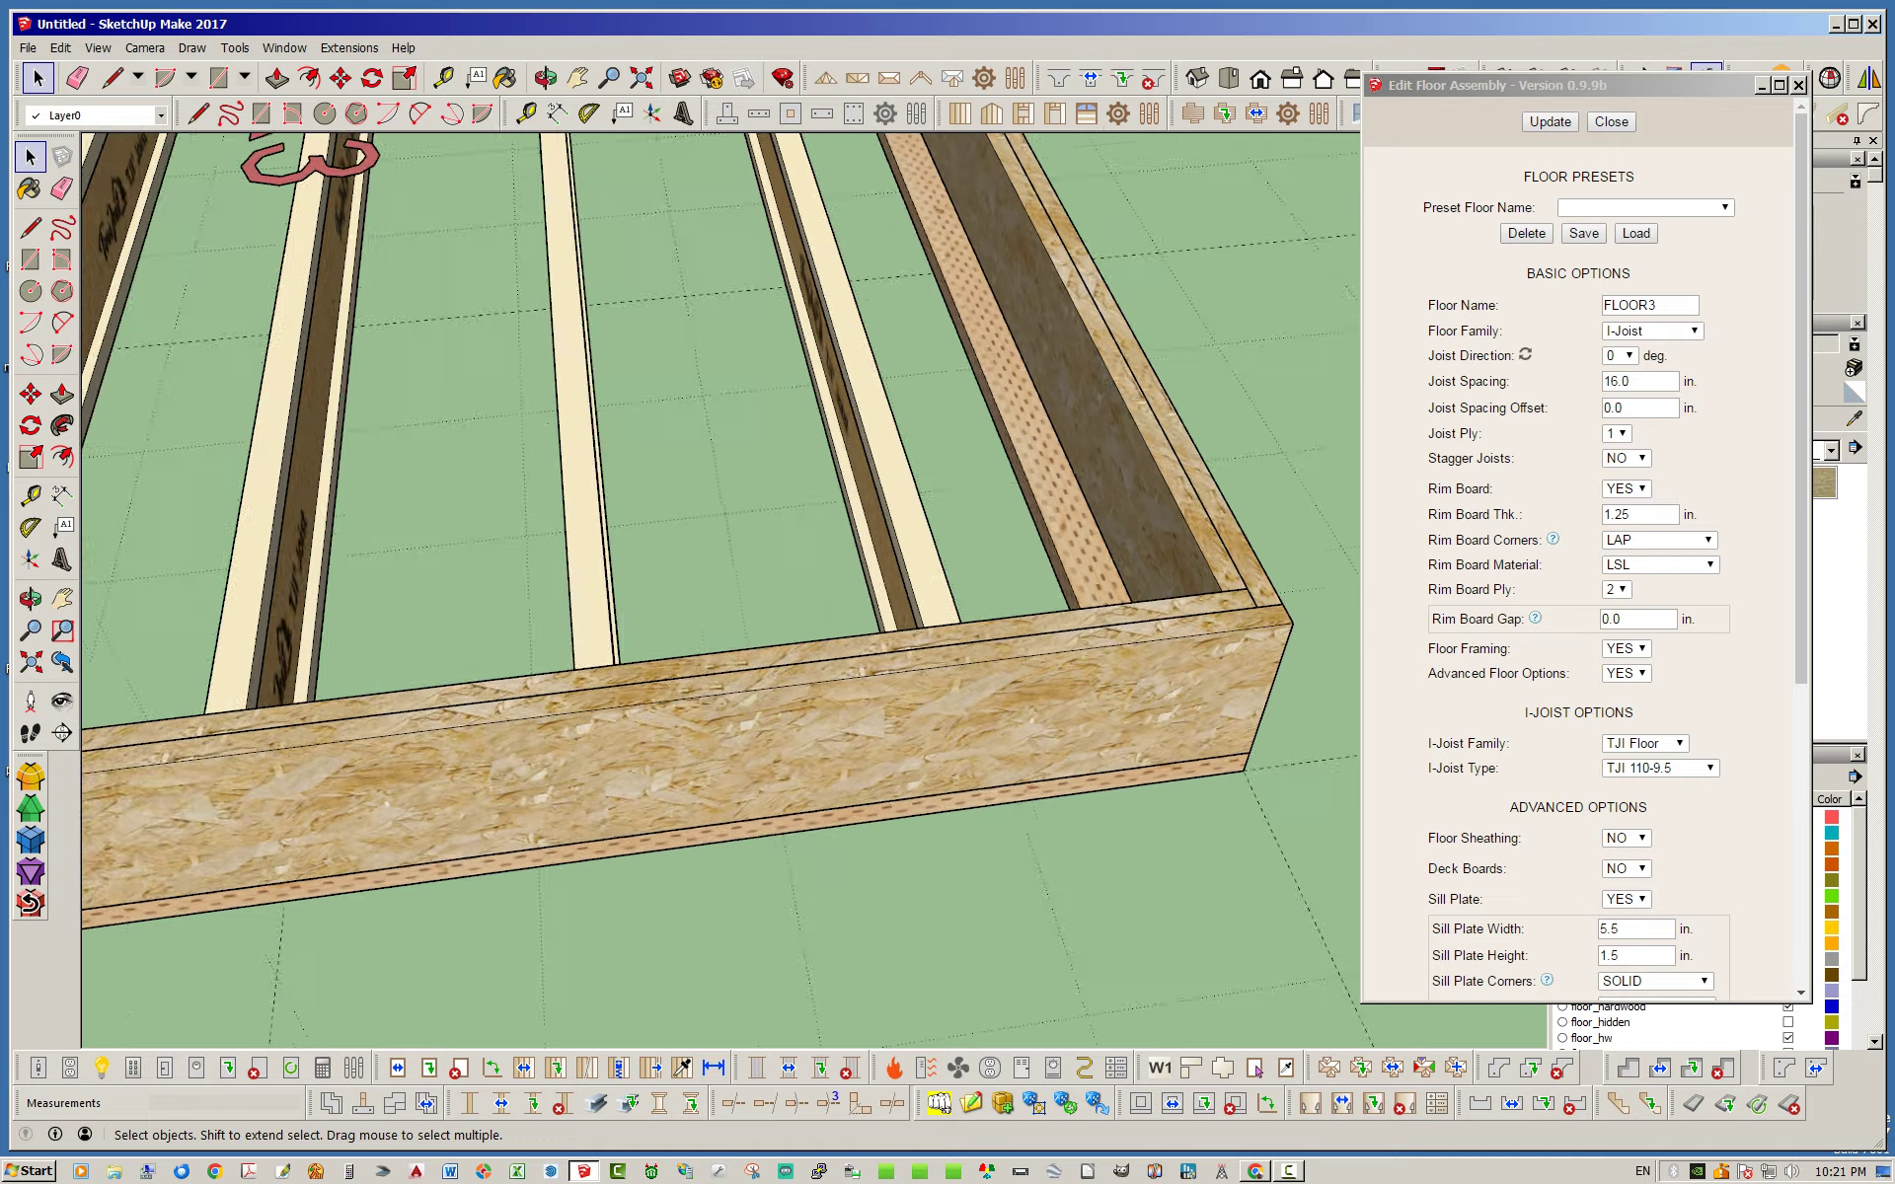
scroll(296, 160, "up", 2)
scroll(296, 161, "up", 3)
scroll(296, 161, "up", 2)
scroll(296, 161, "up", 2)
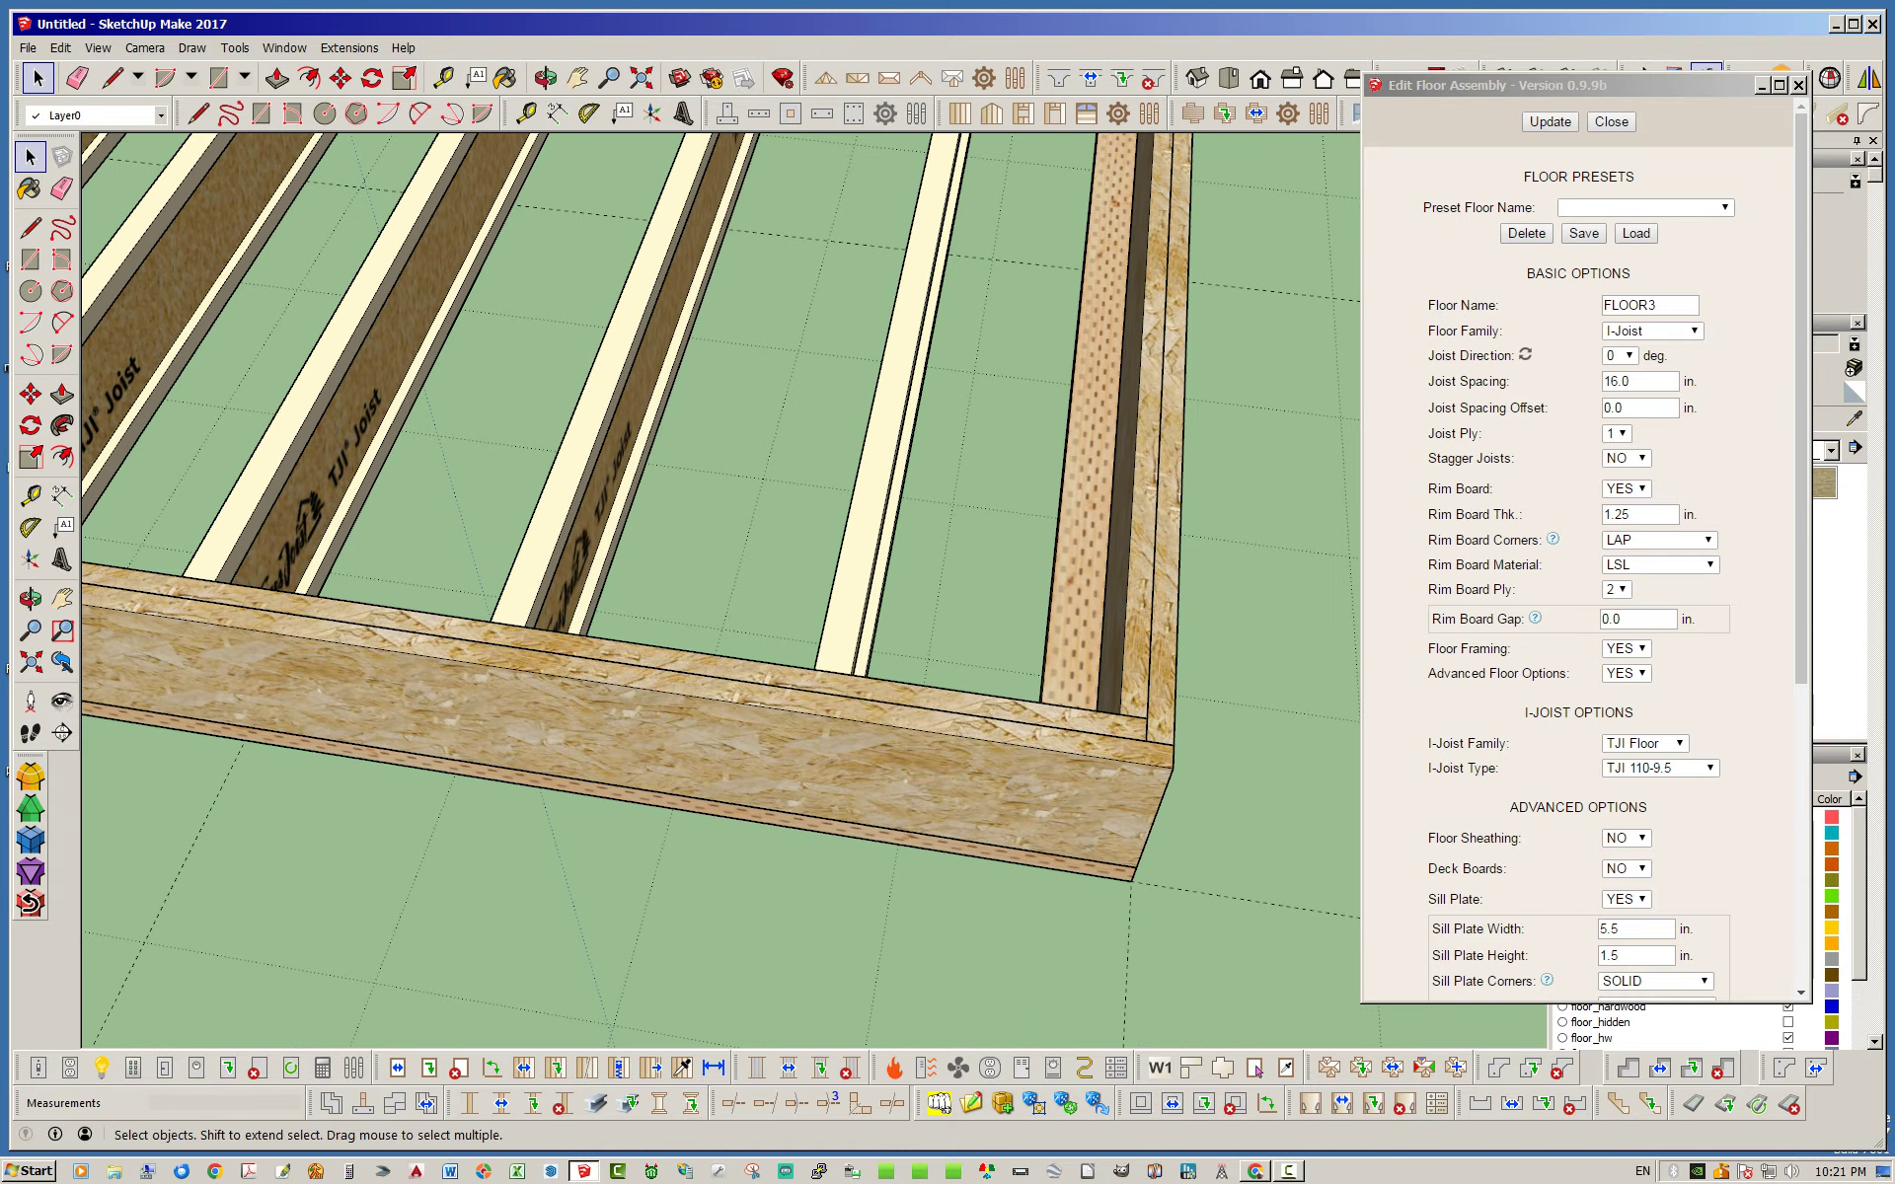
scroll(296, 161, "up", 2)
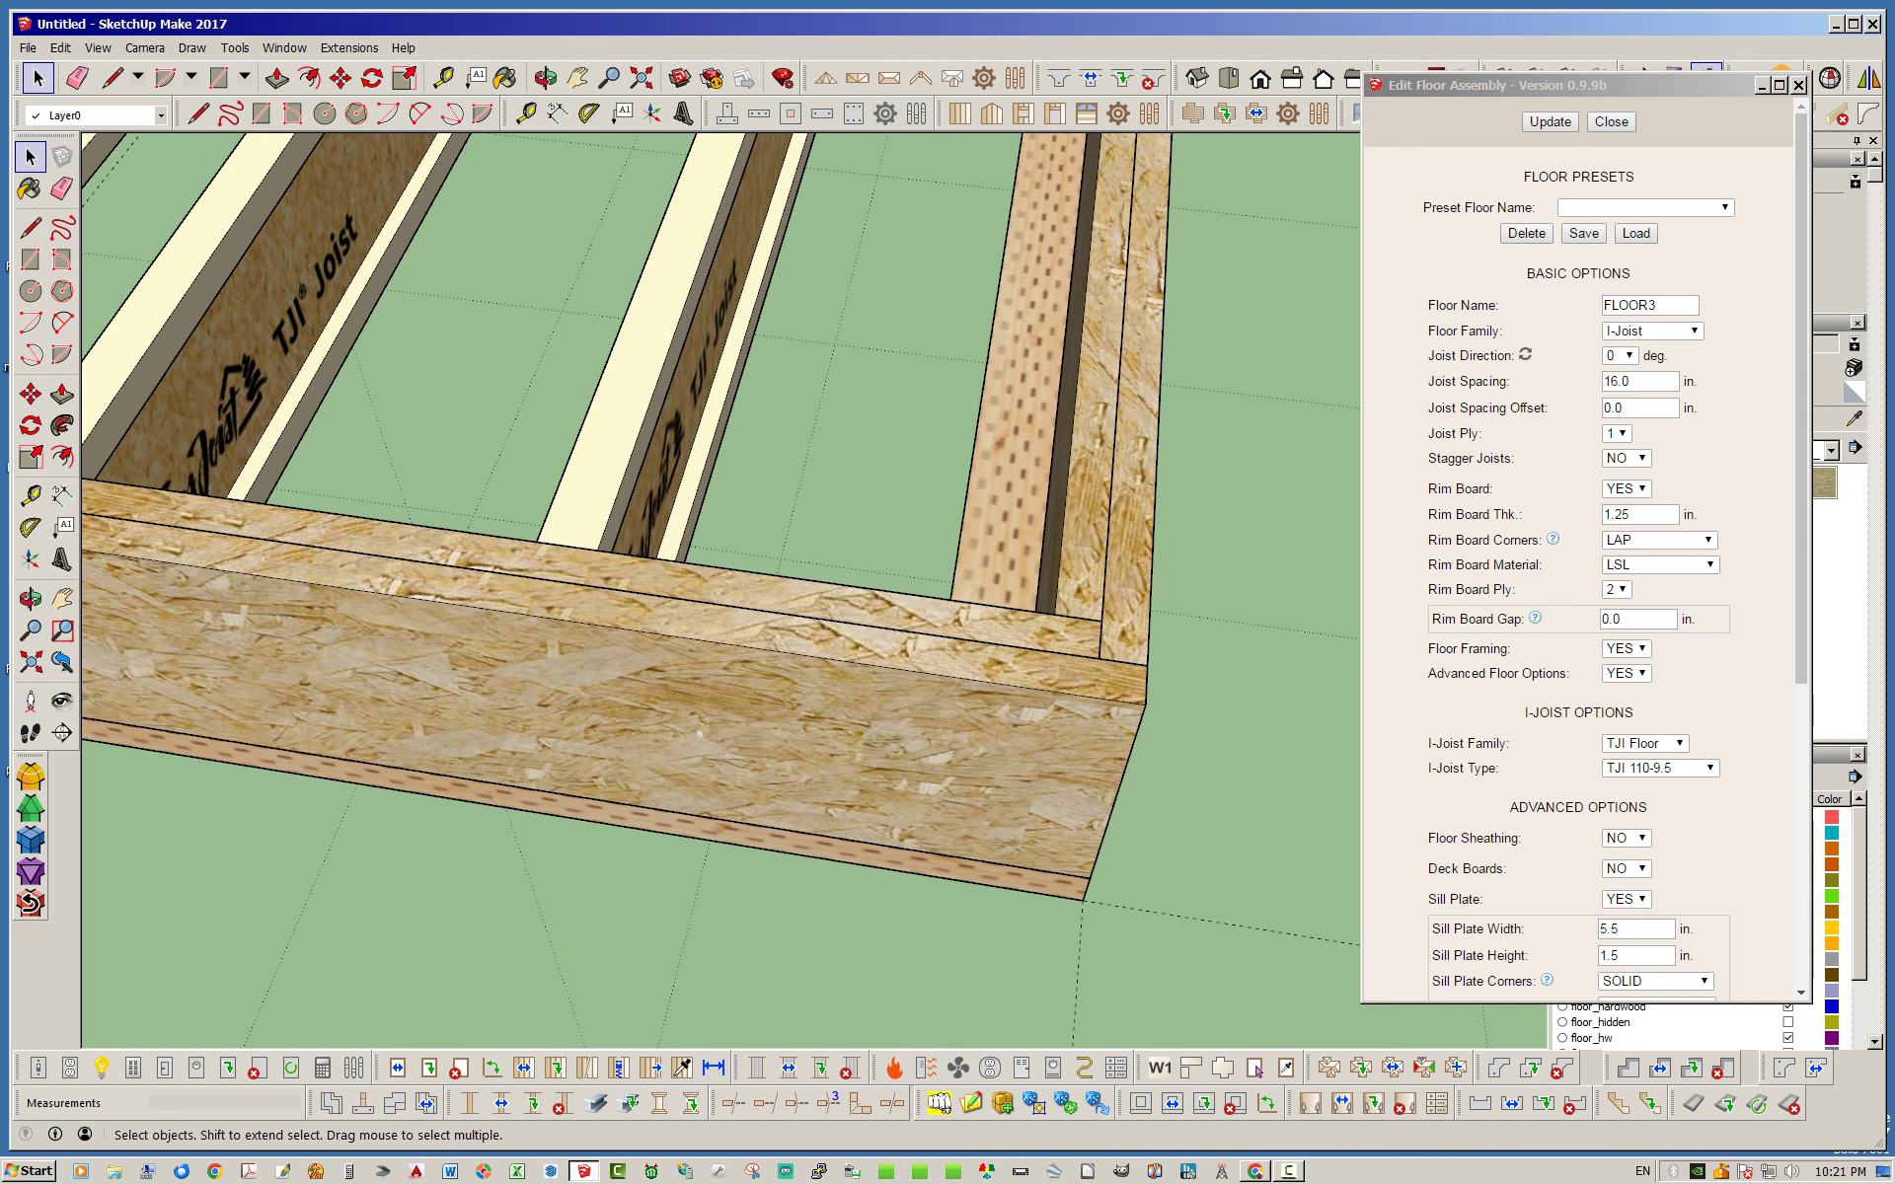
Step: Try REVERSE LAP and MITER rim board corners, then return to LAP
left_click(1658, 540)
left_click(1638, 555)
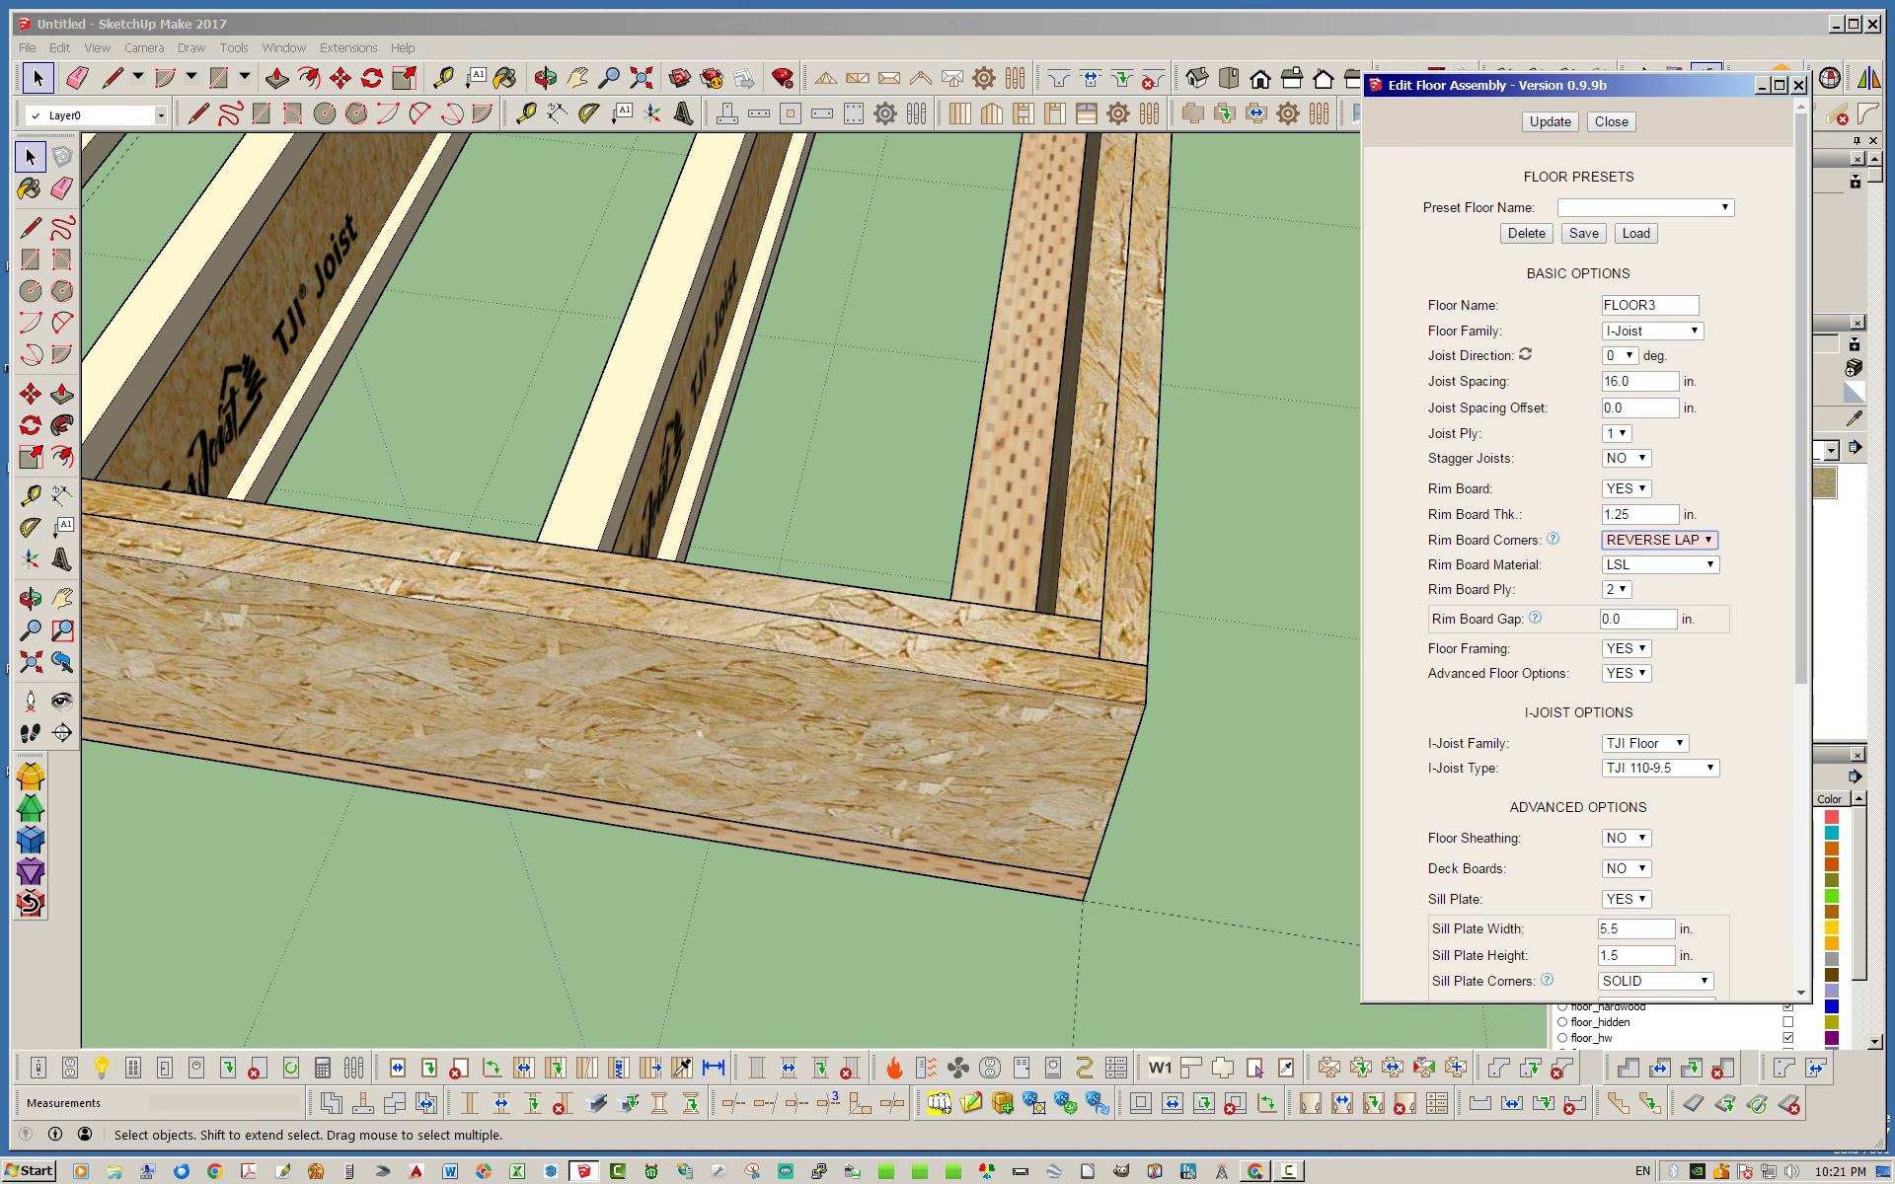
left_click(1551, 121)
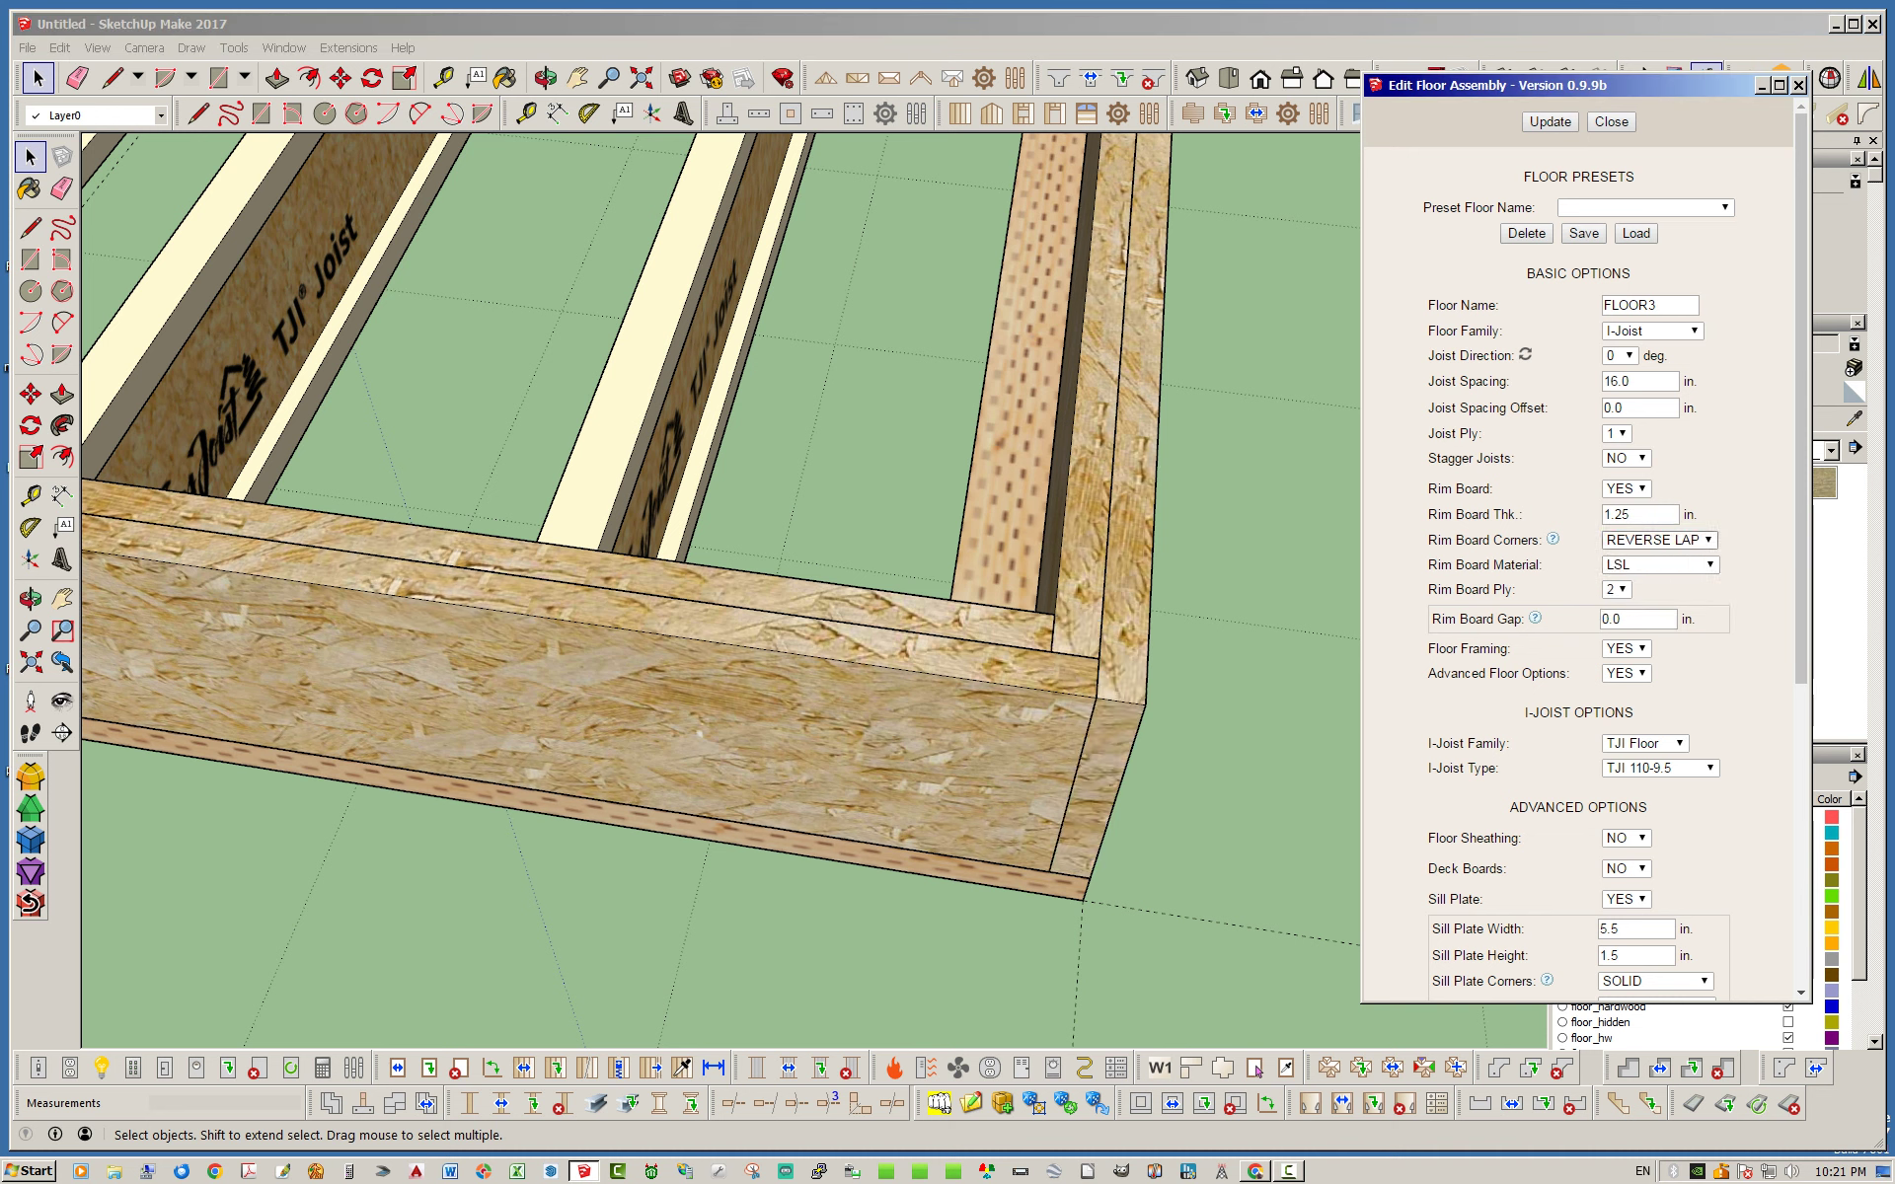
left_click(1658, 540)
left_click(1639, 594)
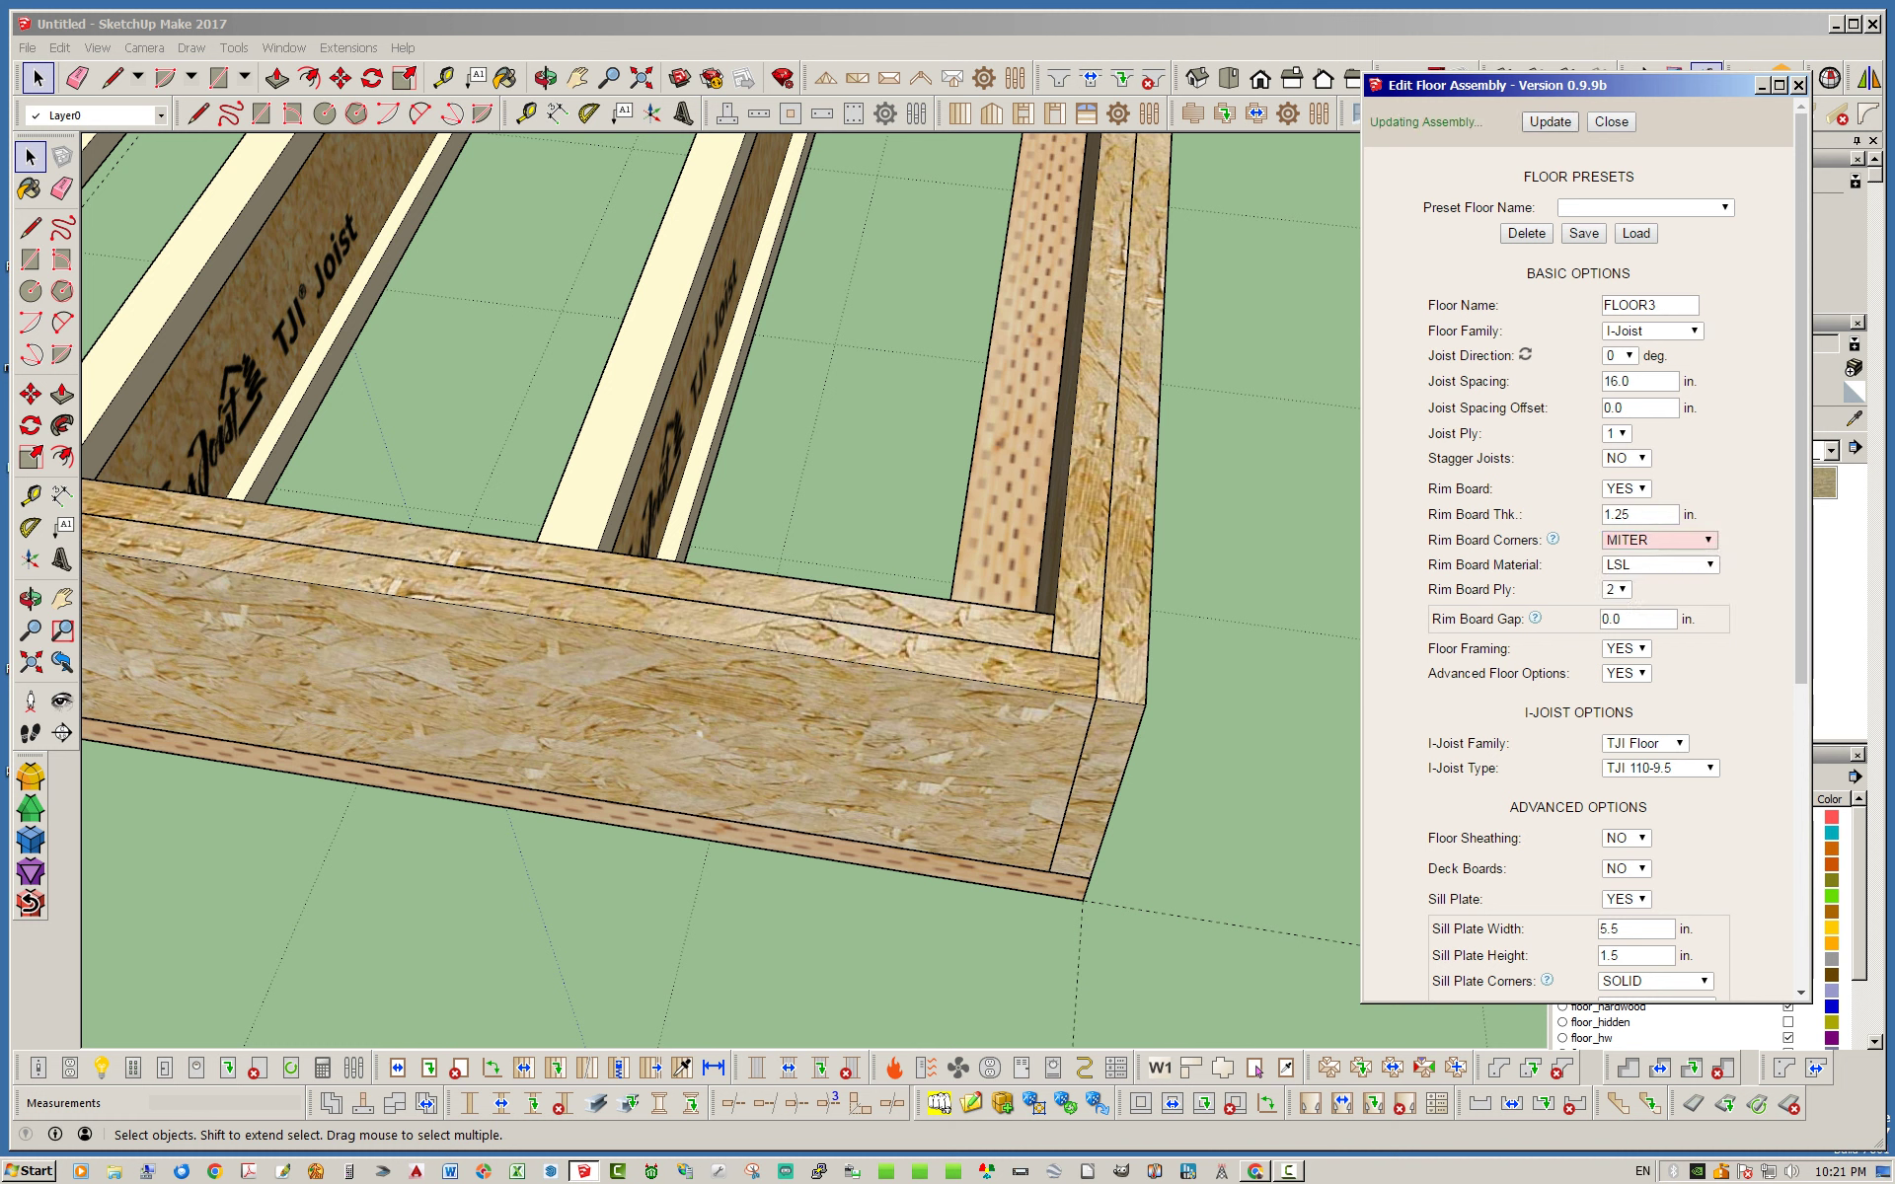
left_click(1658, 540)
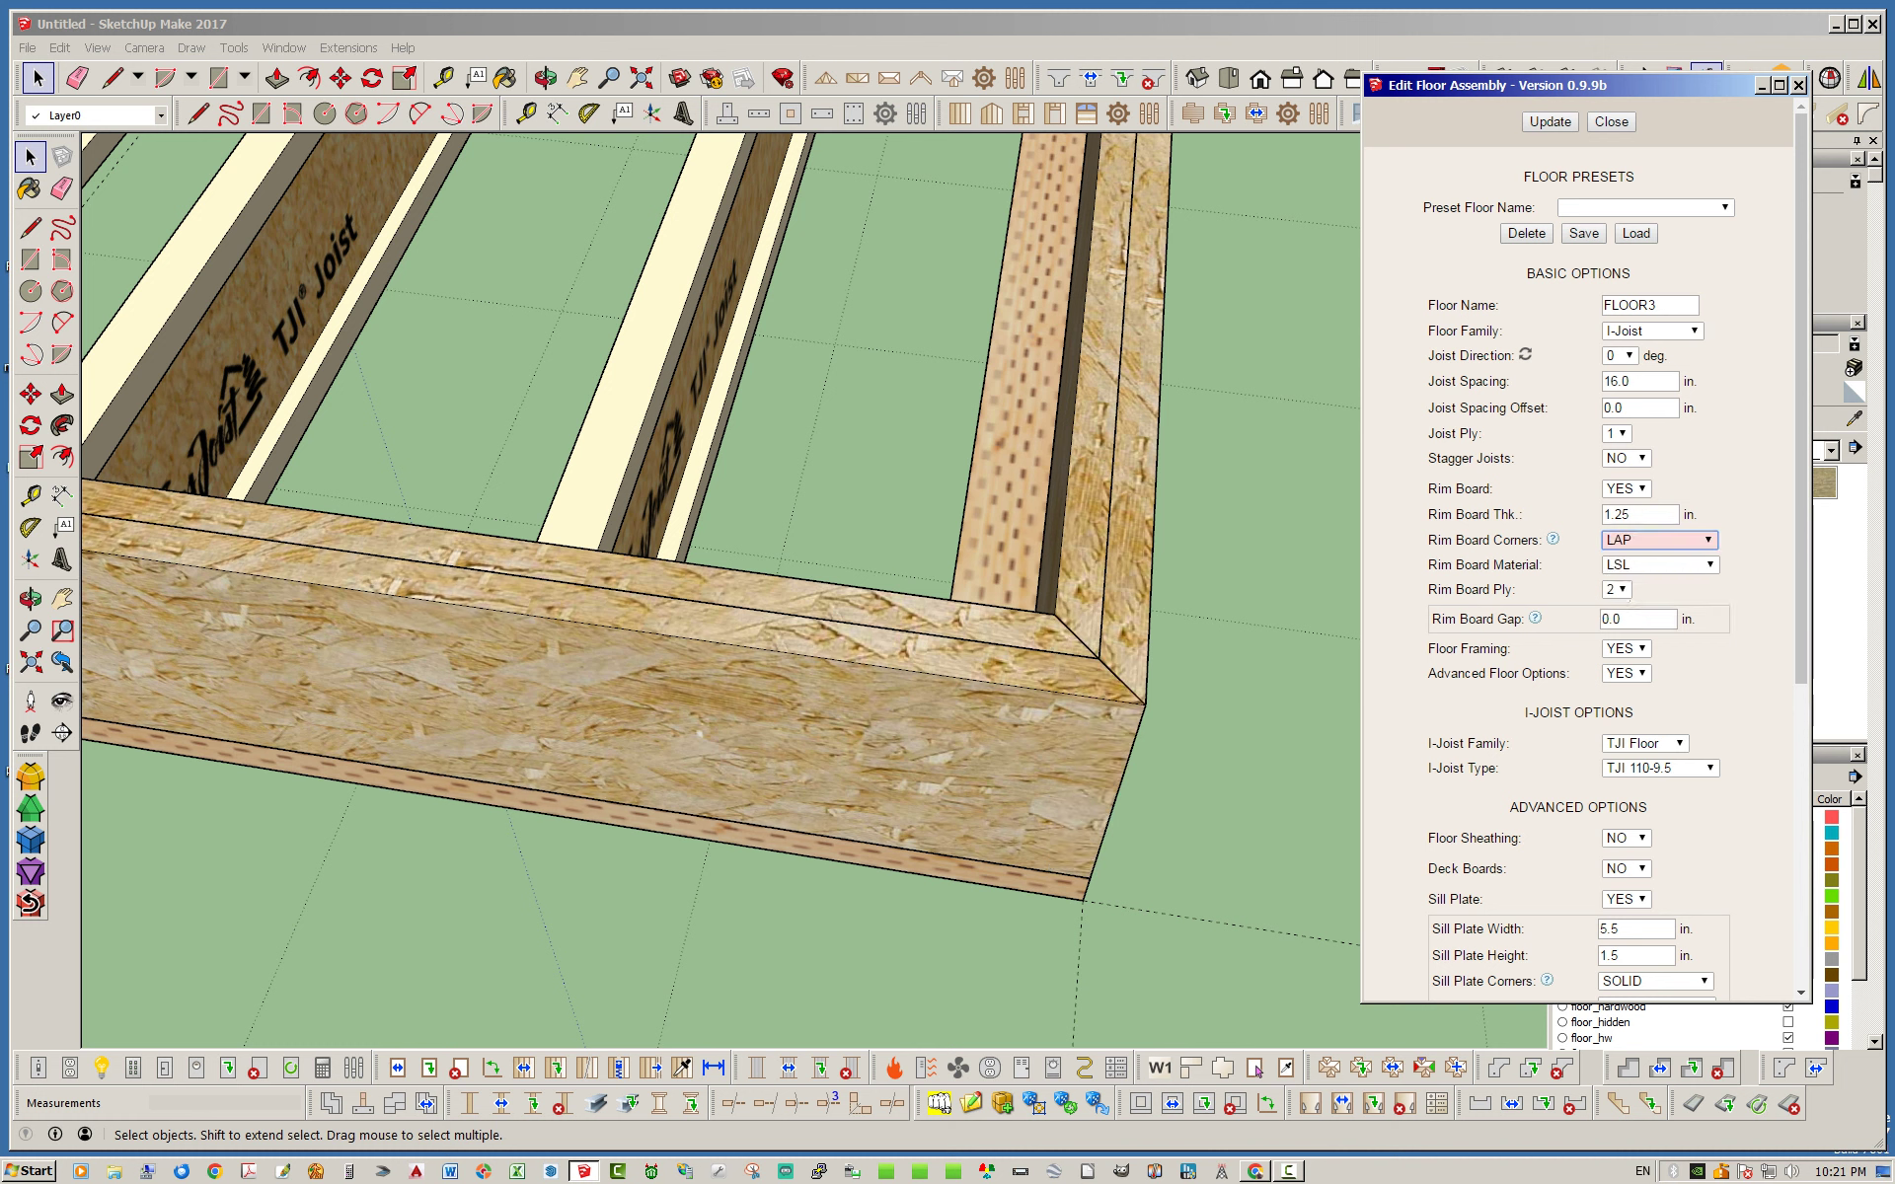
Step: Set the rim board gap to 2 in and update the floor
middle_click_drag(632, 592, 552, 681)
scroll(991, 629, "up", 2)
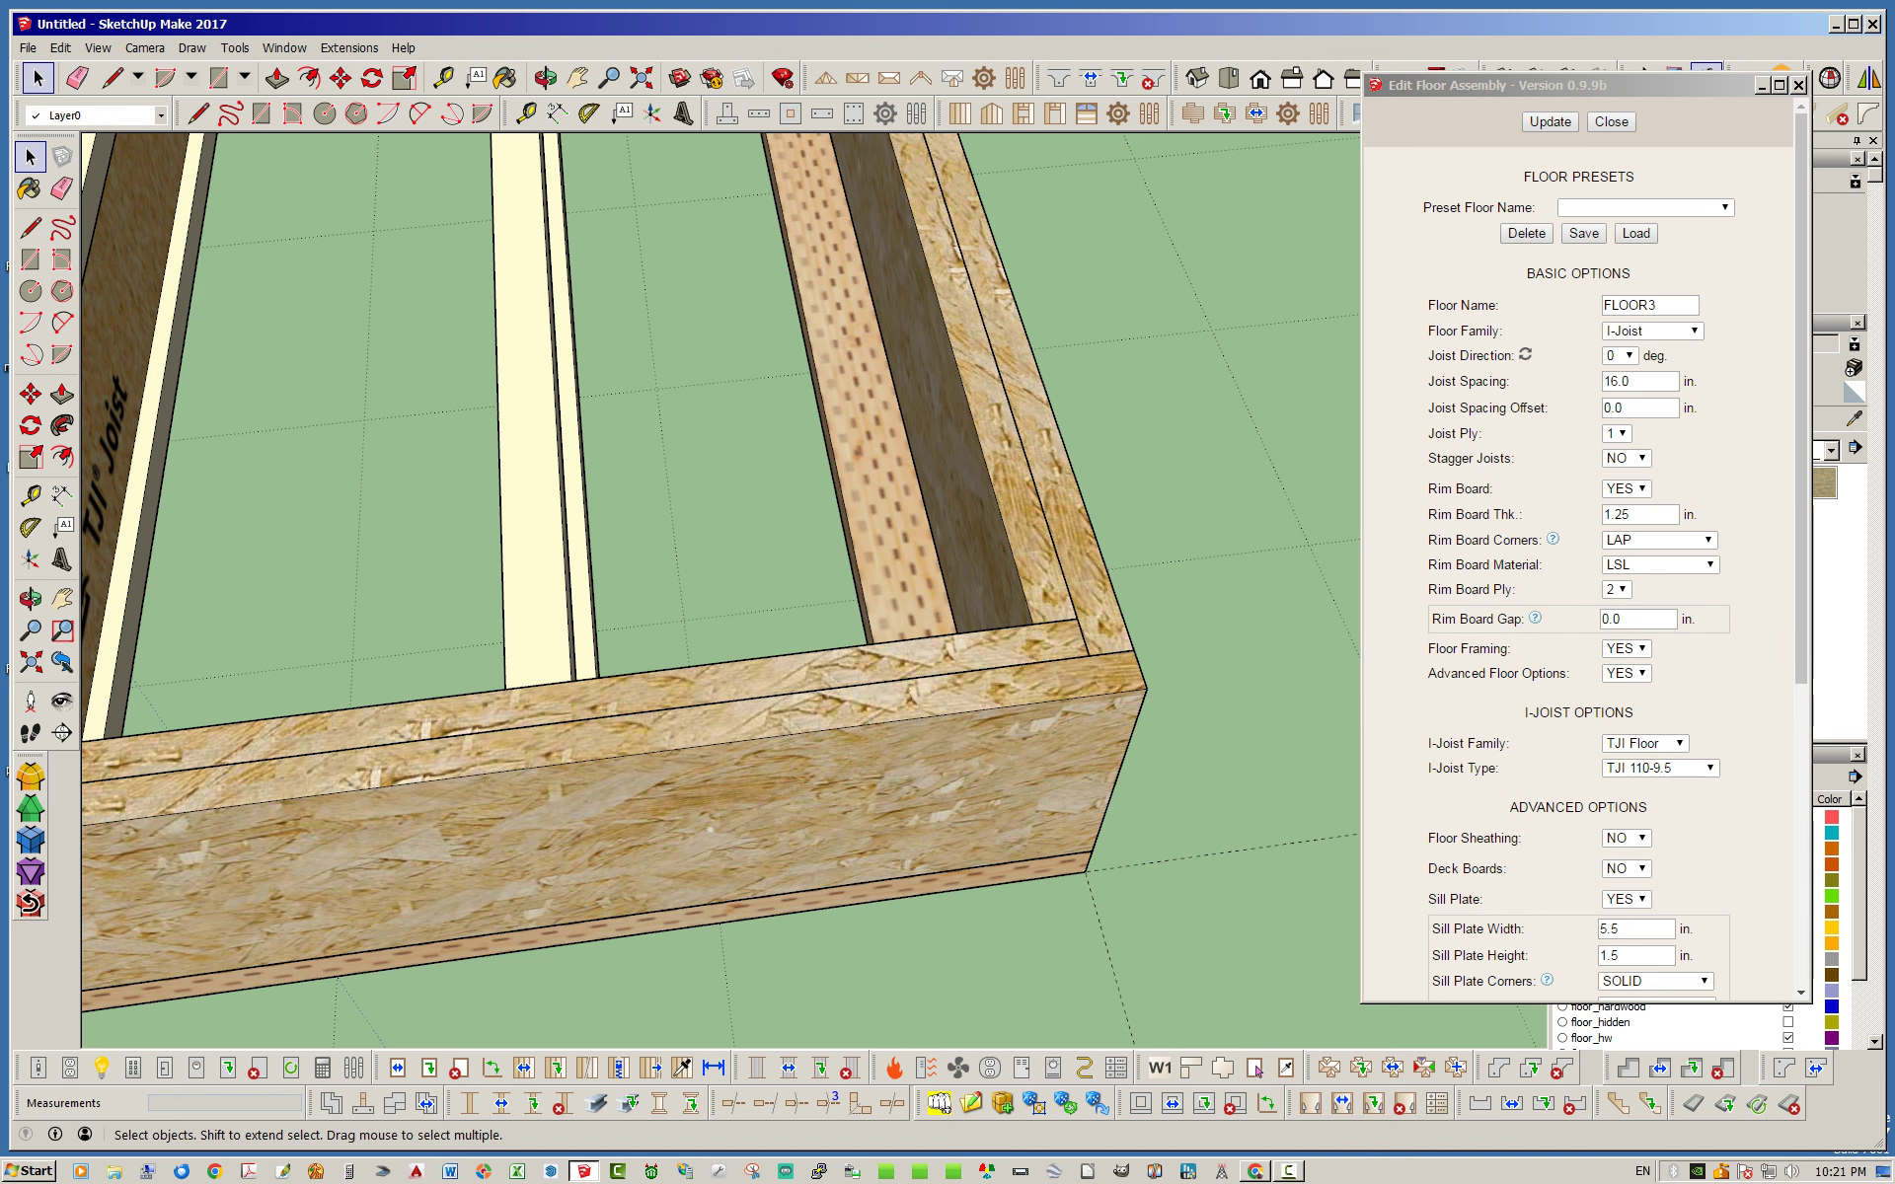
left_click(1611, 619)
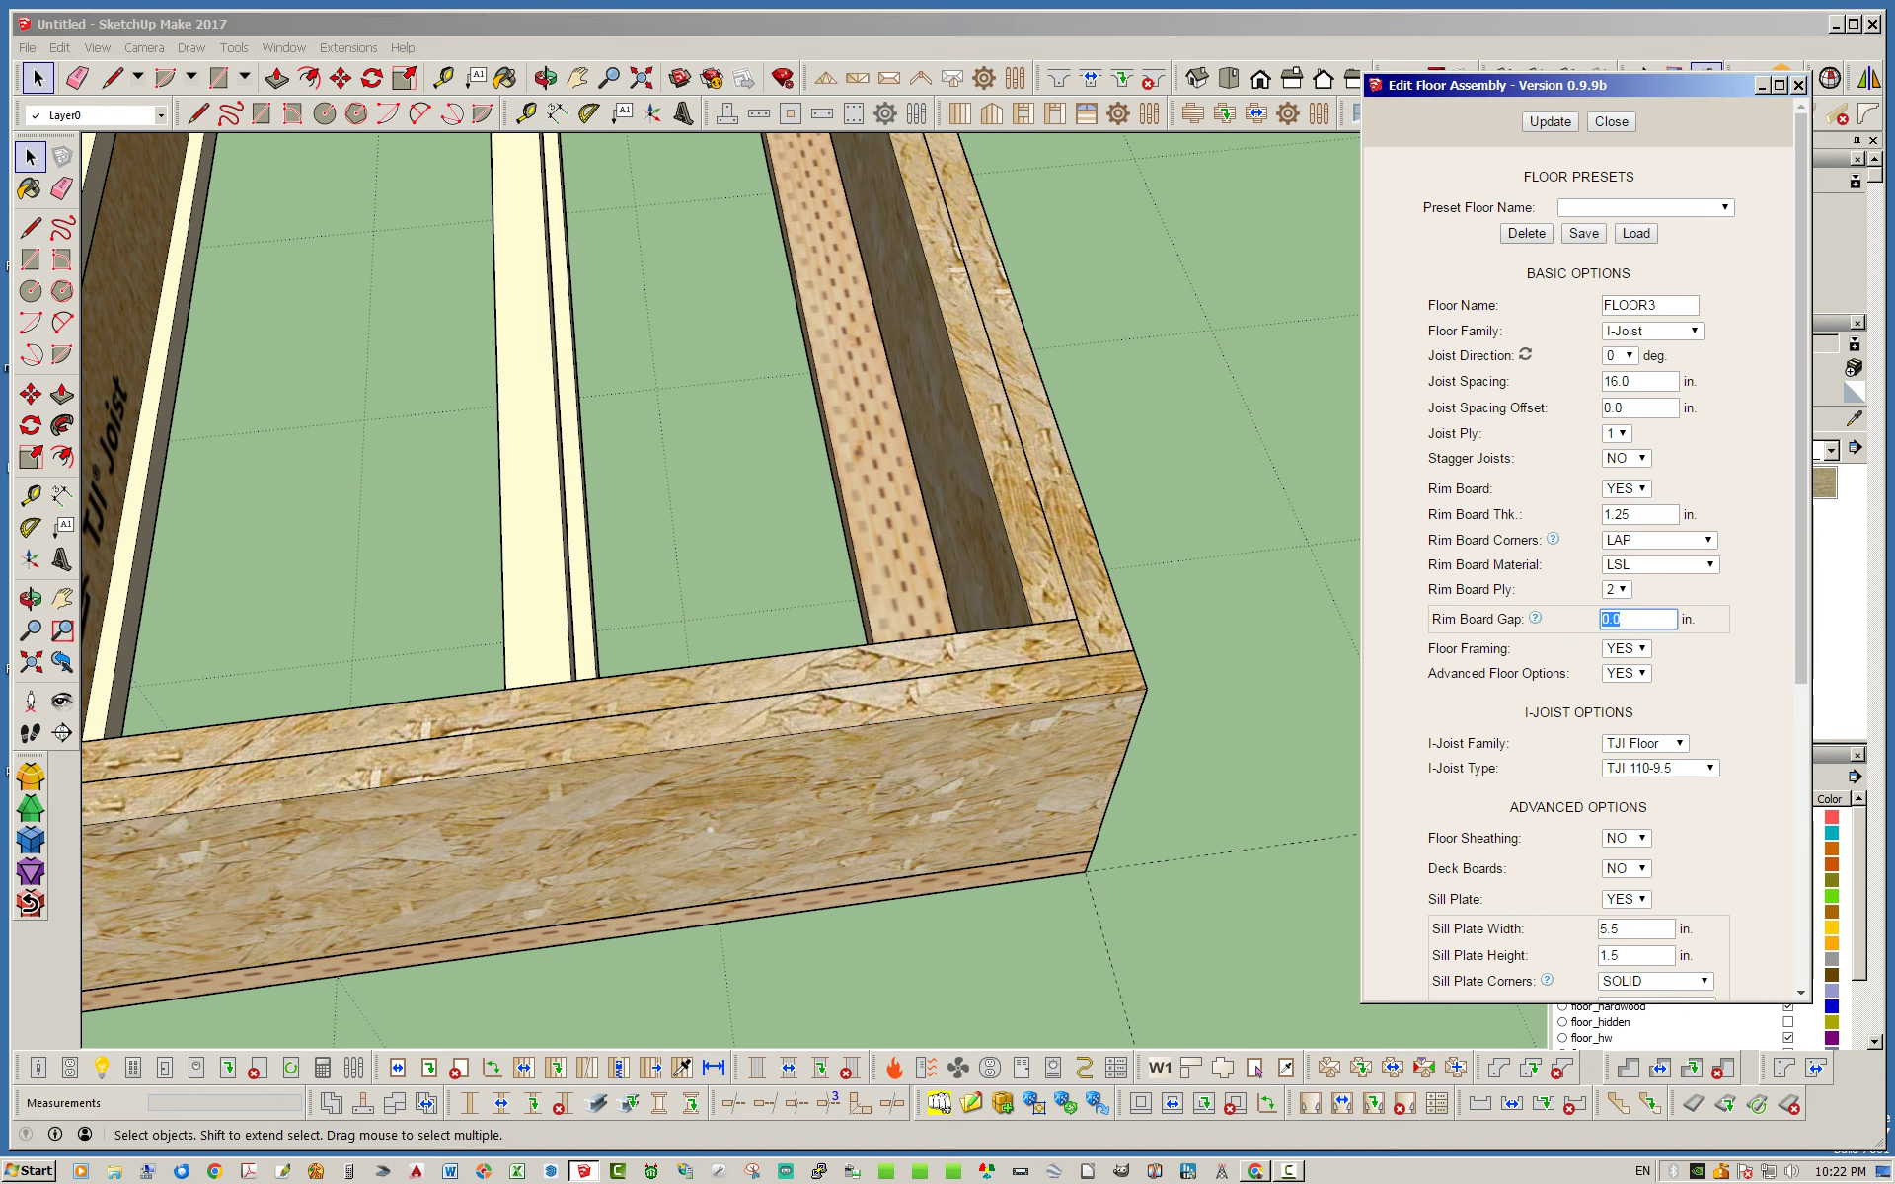
type("2")
key("Tab")
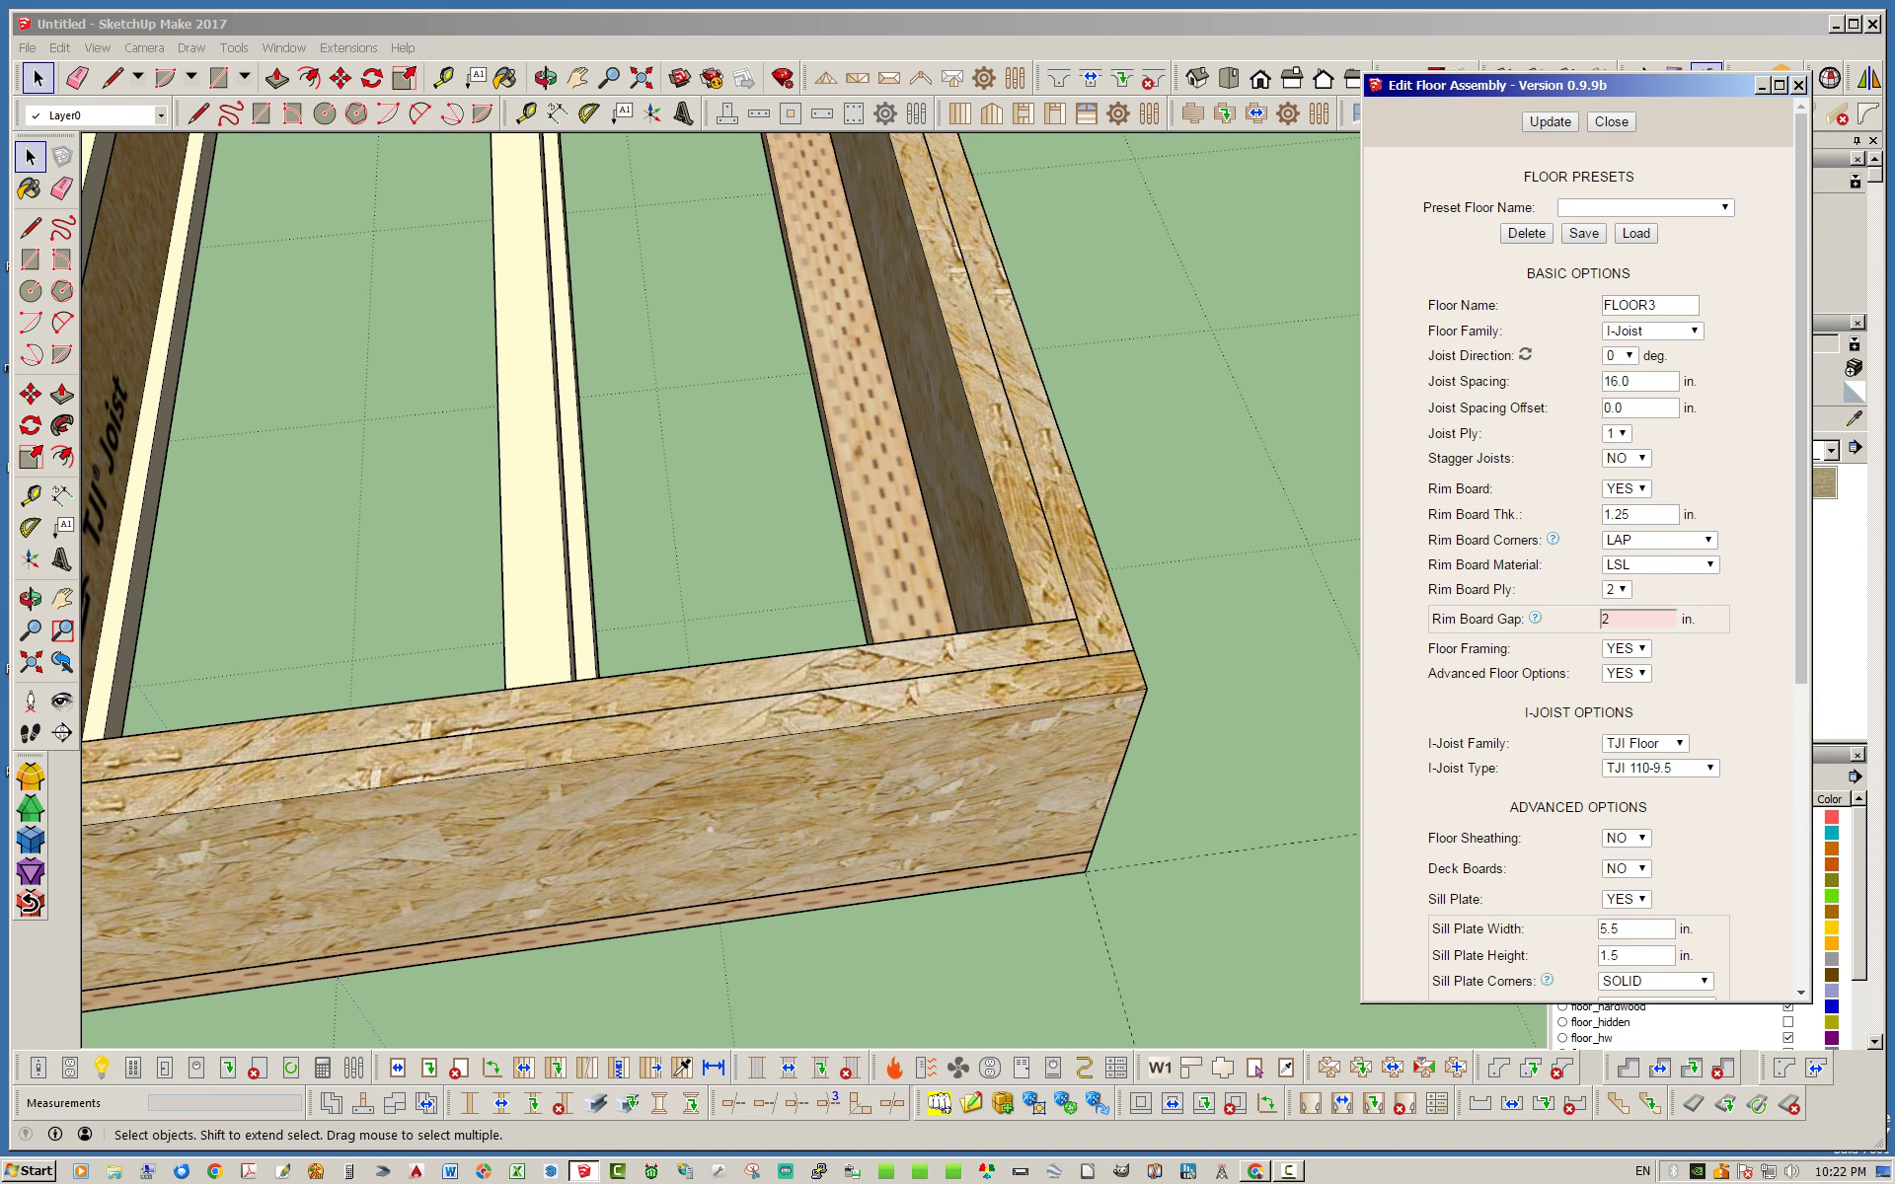
left_click(1550, 121)
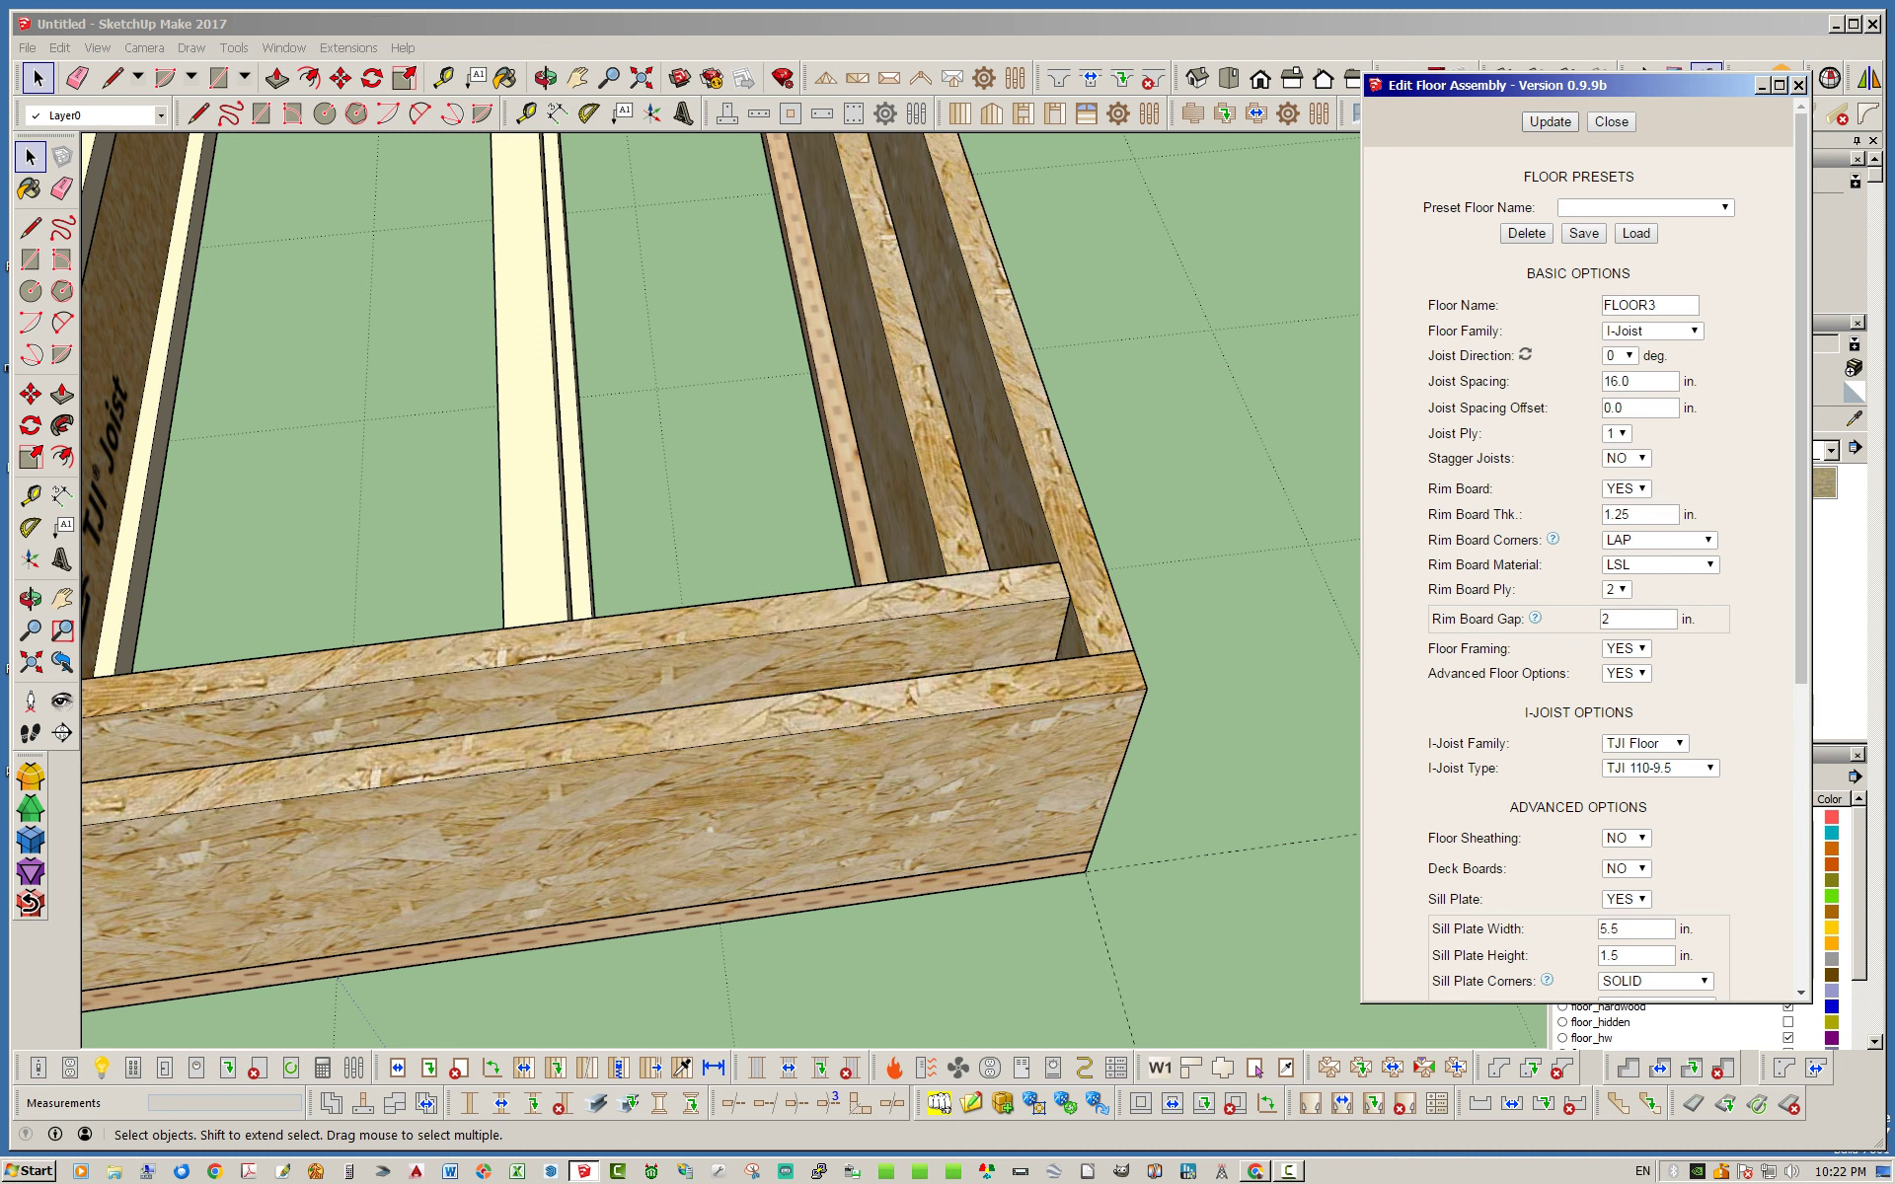
Step: Orbit and zoom around the frame to inspect the 2-inch gap between rim plies
mouse_move(987, 592)
middle_mouse_down()
mouse_move(1170, 459)
mouse_move(947, 592)
middle_mouse_up()
scroll(691, 493, "down", 3)
scroll(691, 494, "down", 2)
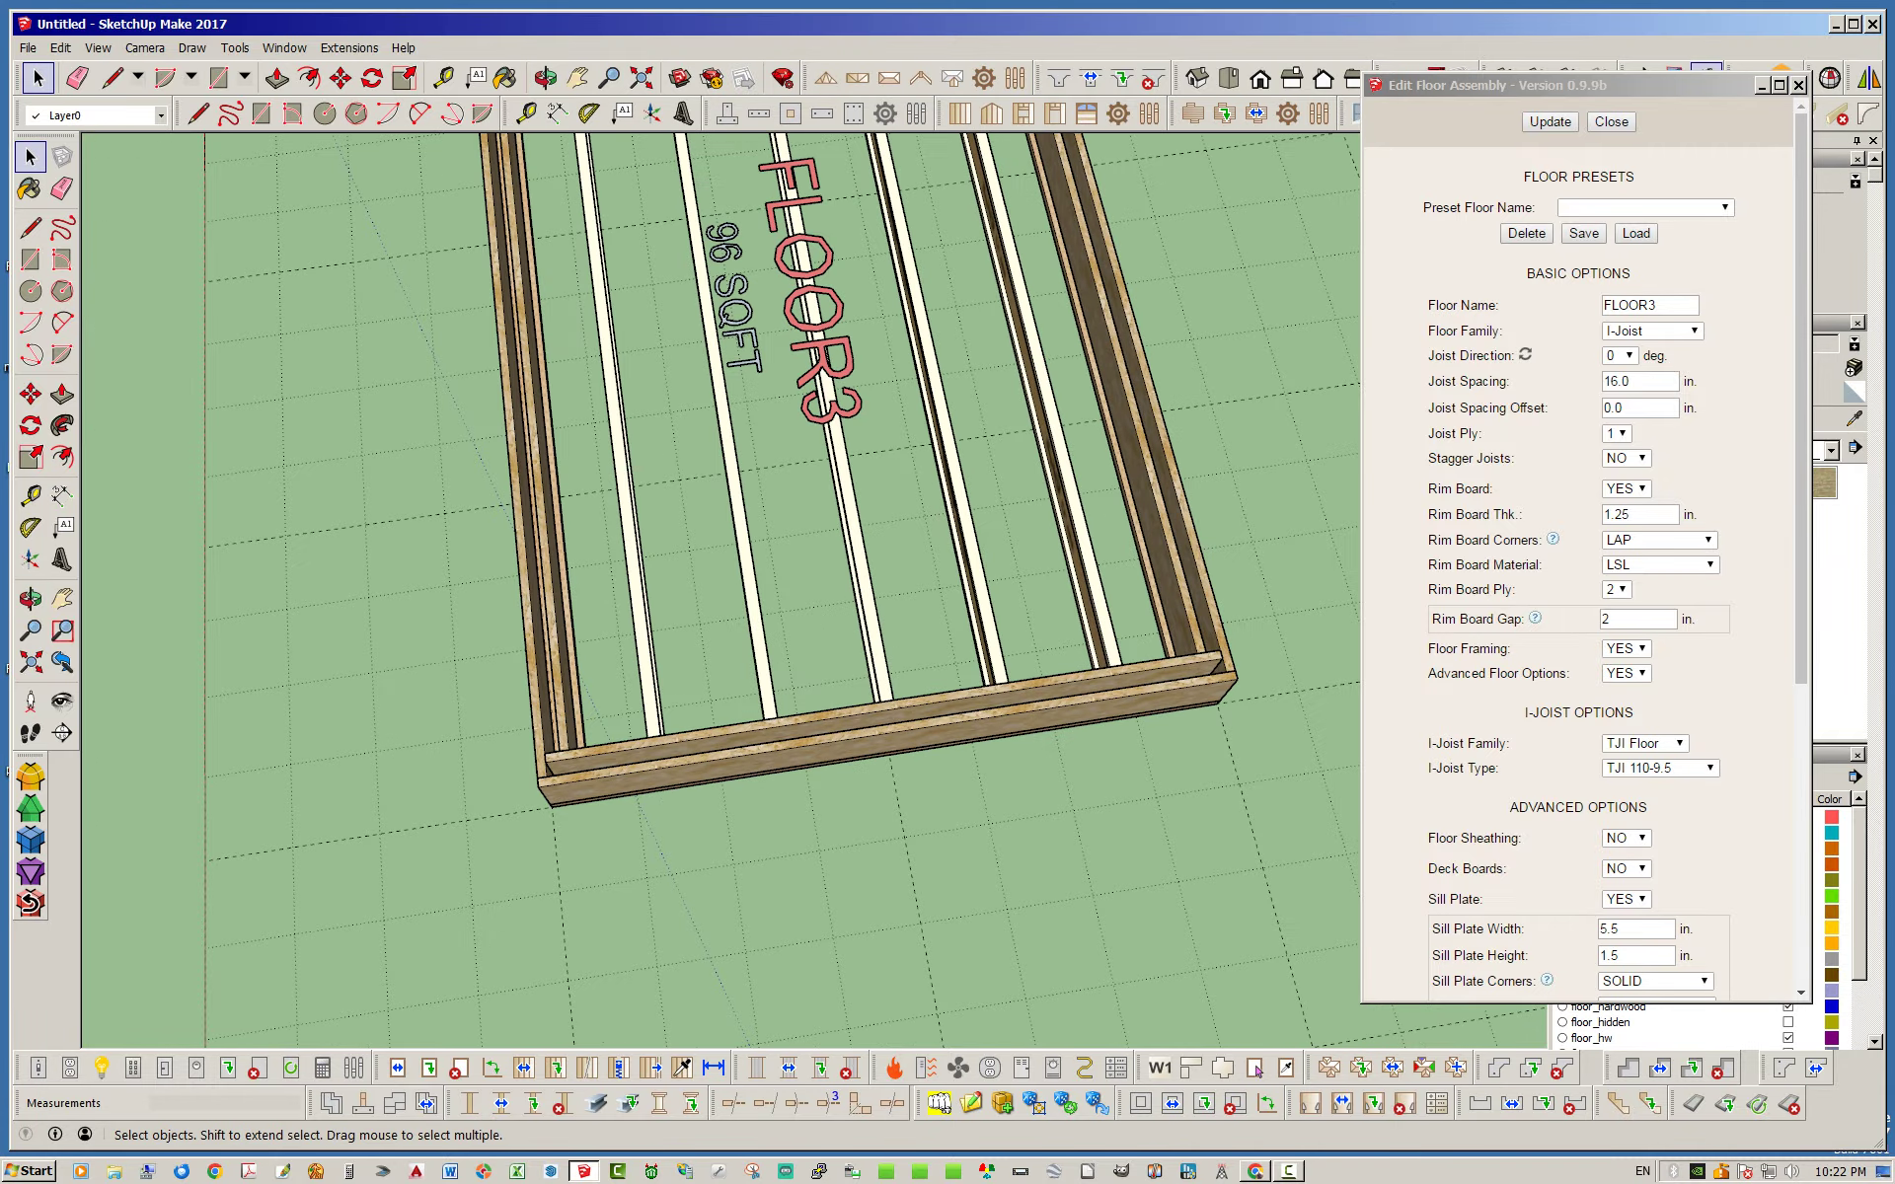
scroll(888, 542, "up", 2)
middle_click_drag(888, 543, 987, 494)
scroll(888, 543, "up", 2)
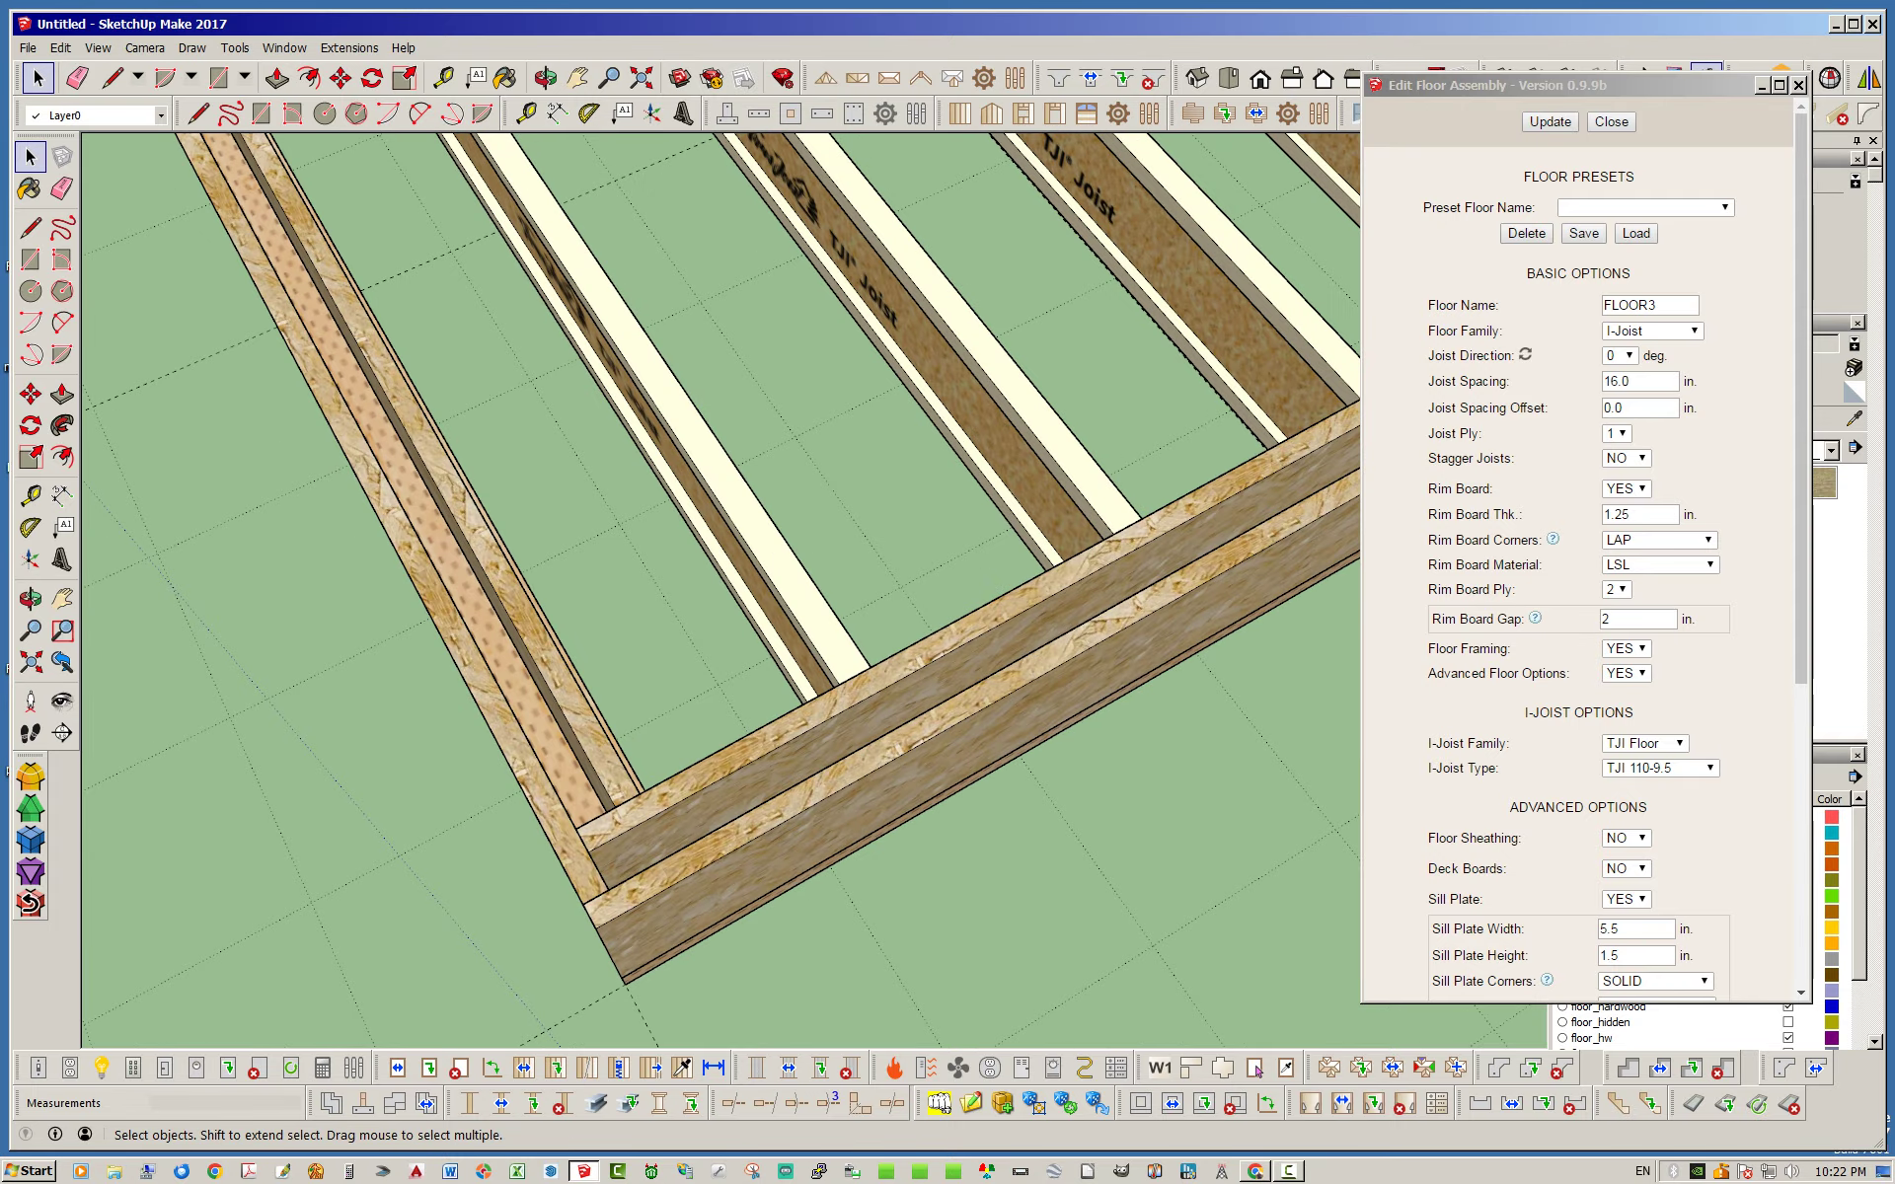
mouse_move(889, 542)
middle_mouse_down()
mouse_move(928, 553)
mouse_move(967, 513)
mouse_move(888, 543)
mouse_move(947, 533)
middle_mouse_up()
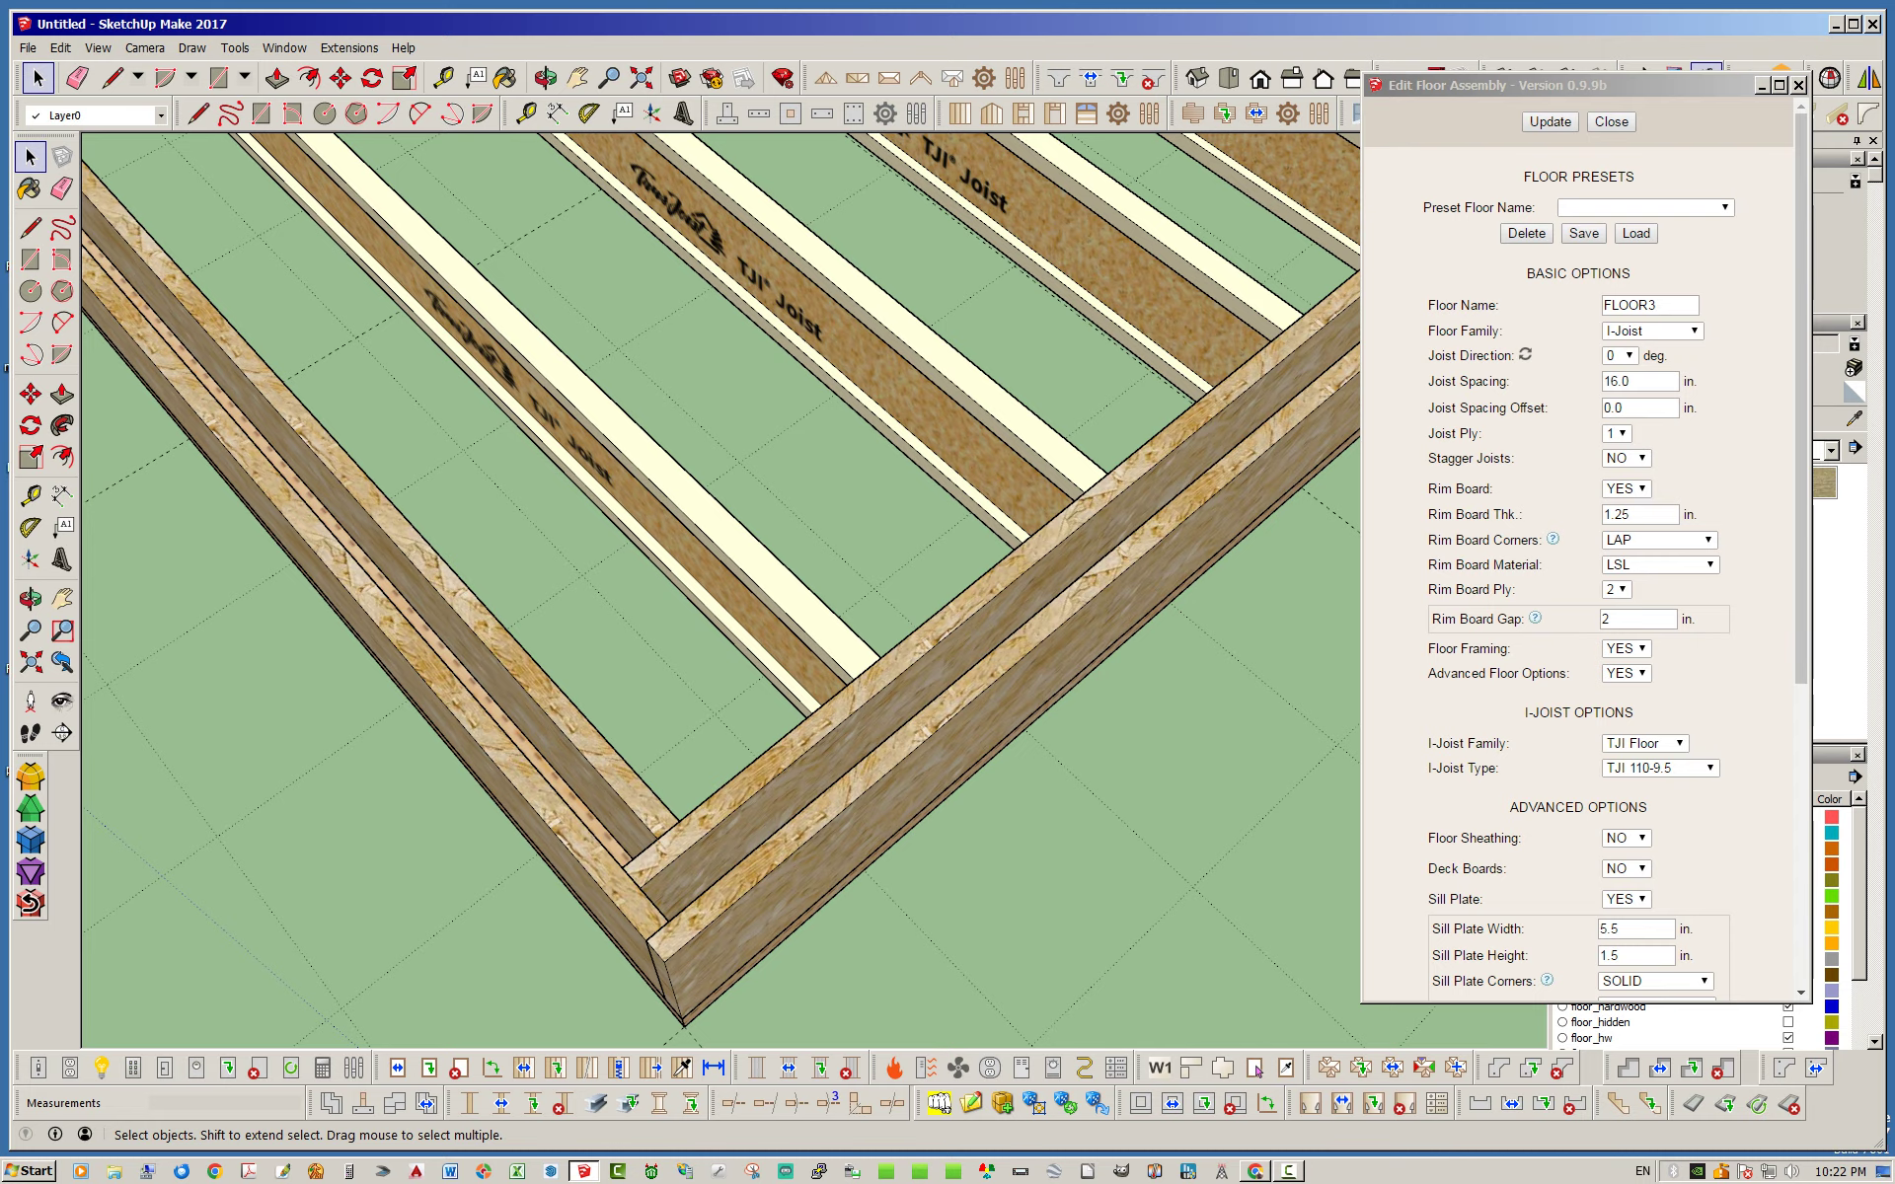
scroll(720, 582, "down", 5)
scroll(720, 583, "down", 2)
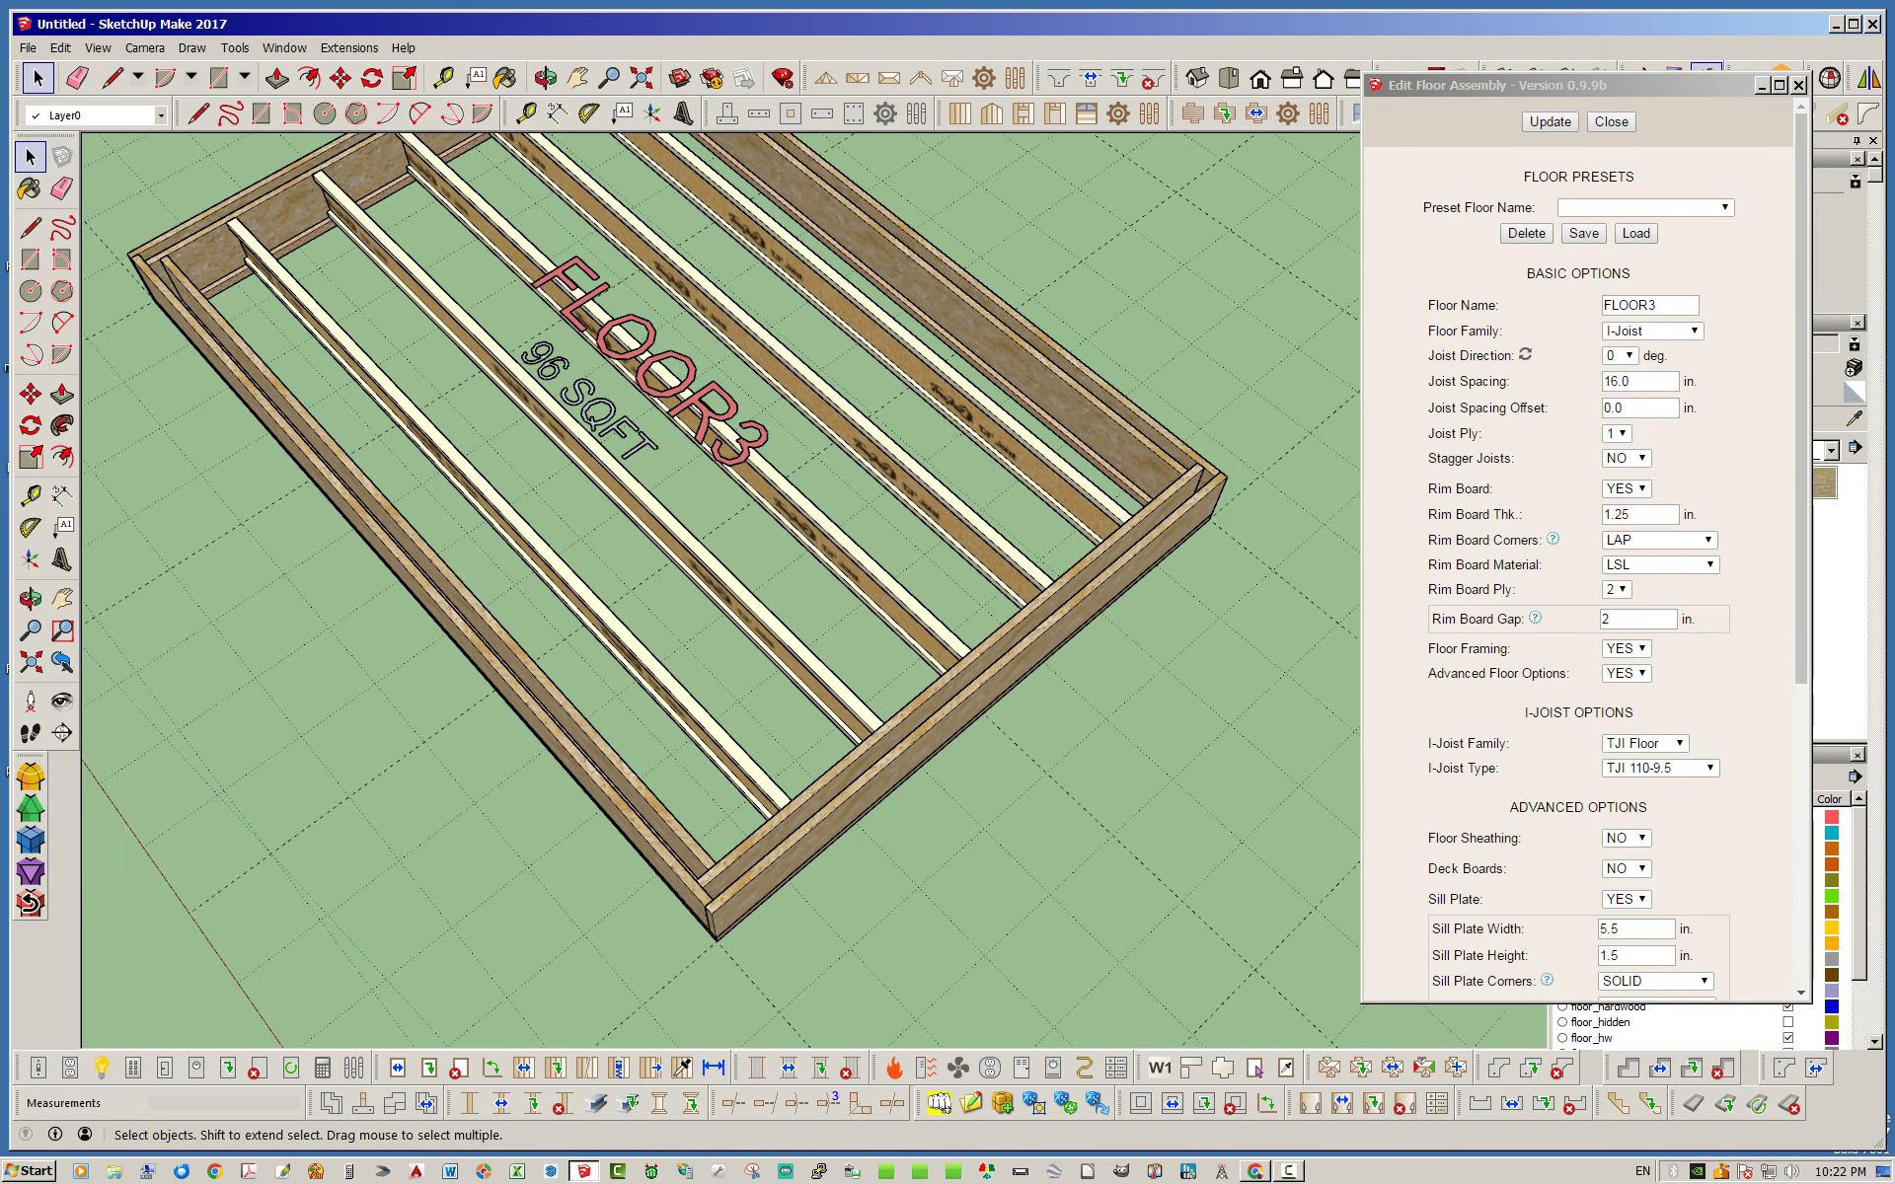
middle_click_drag(691, 592, 593, 553)
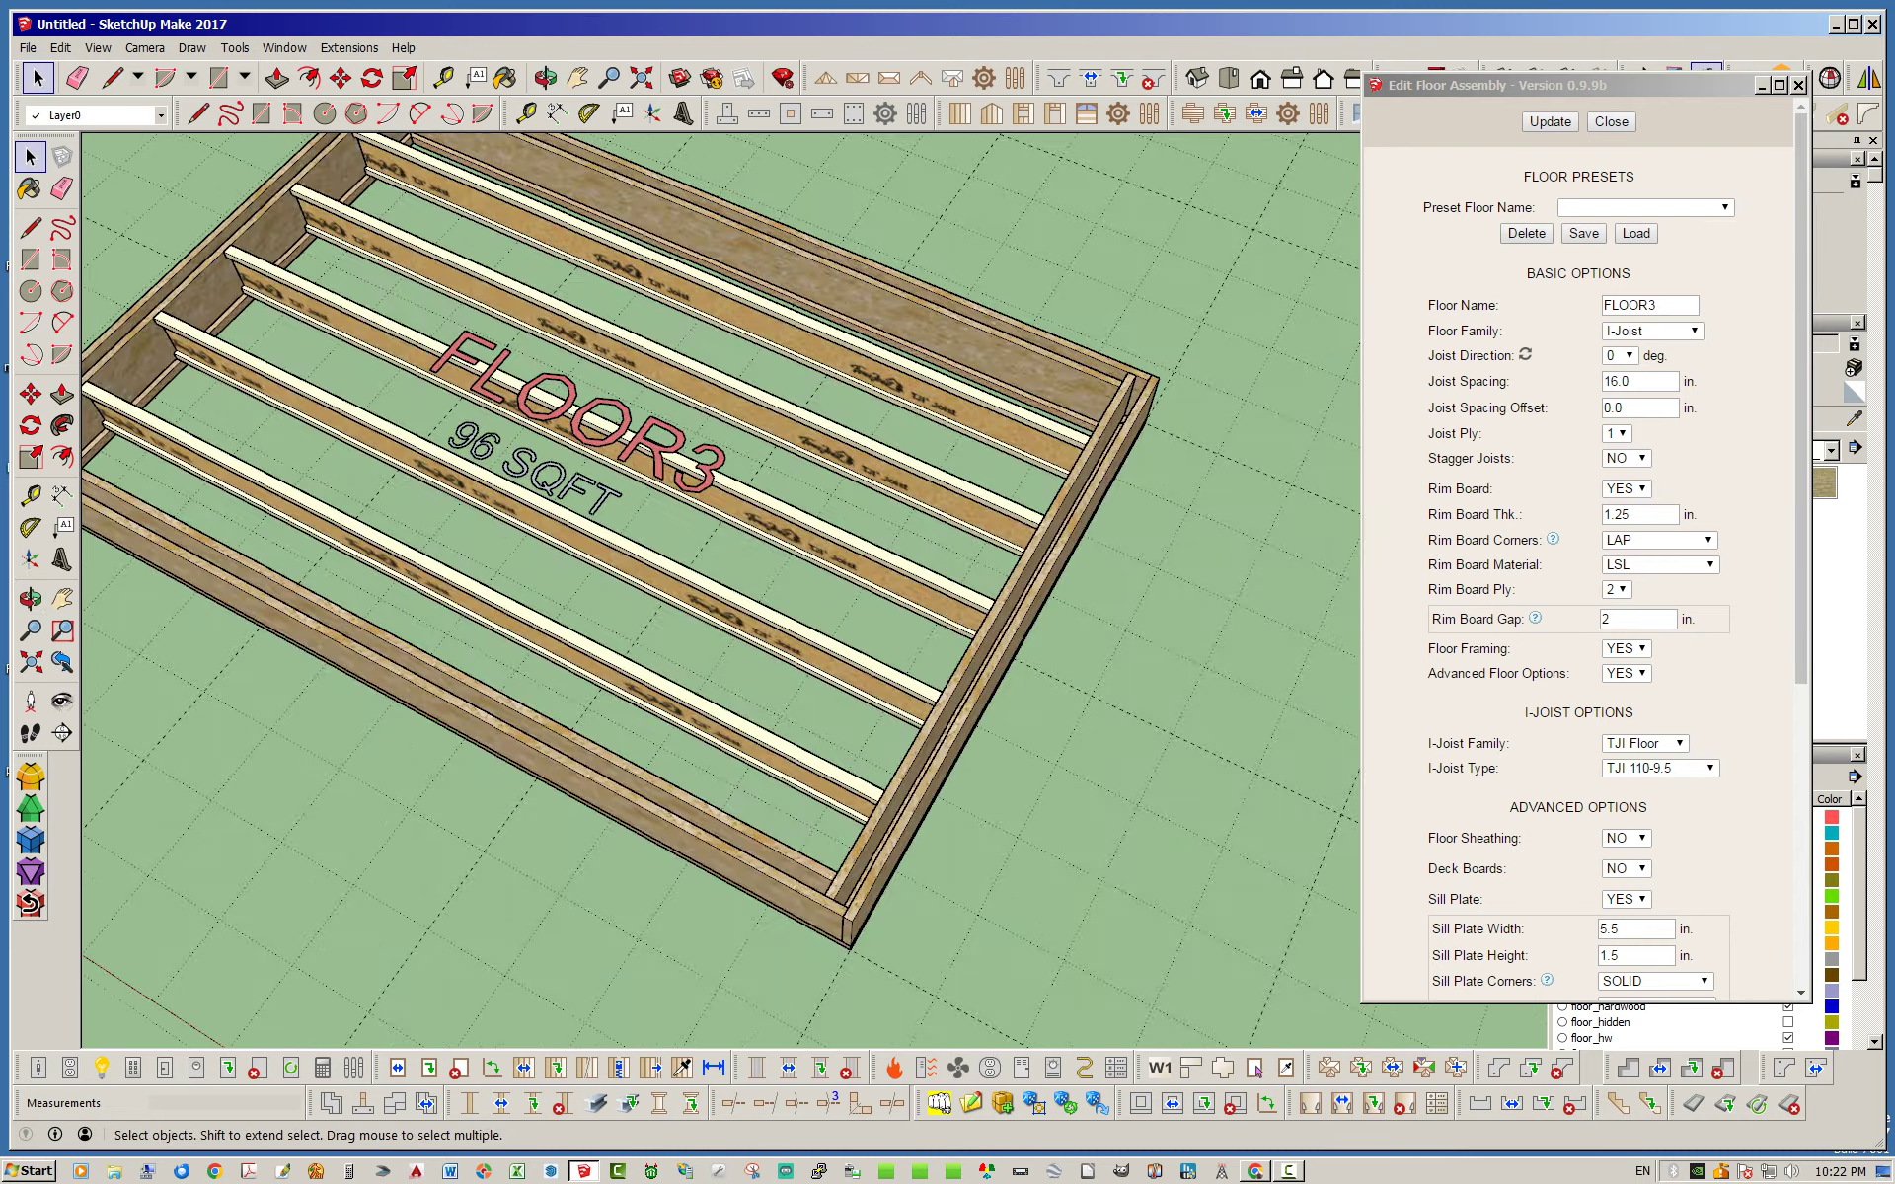
scroll(720, 582, "down", 3)
scroll(649, 415, "up", 2)
scroll(650, 414, "up", 2)
scroll(649, 414, "down", 3)
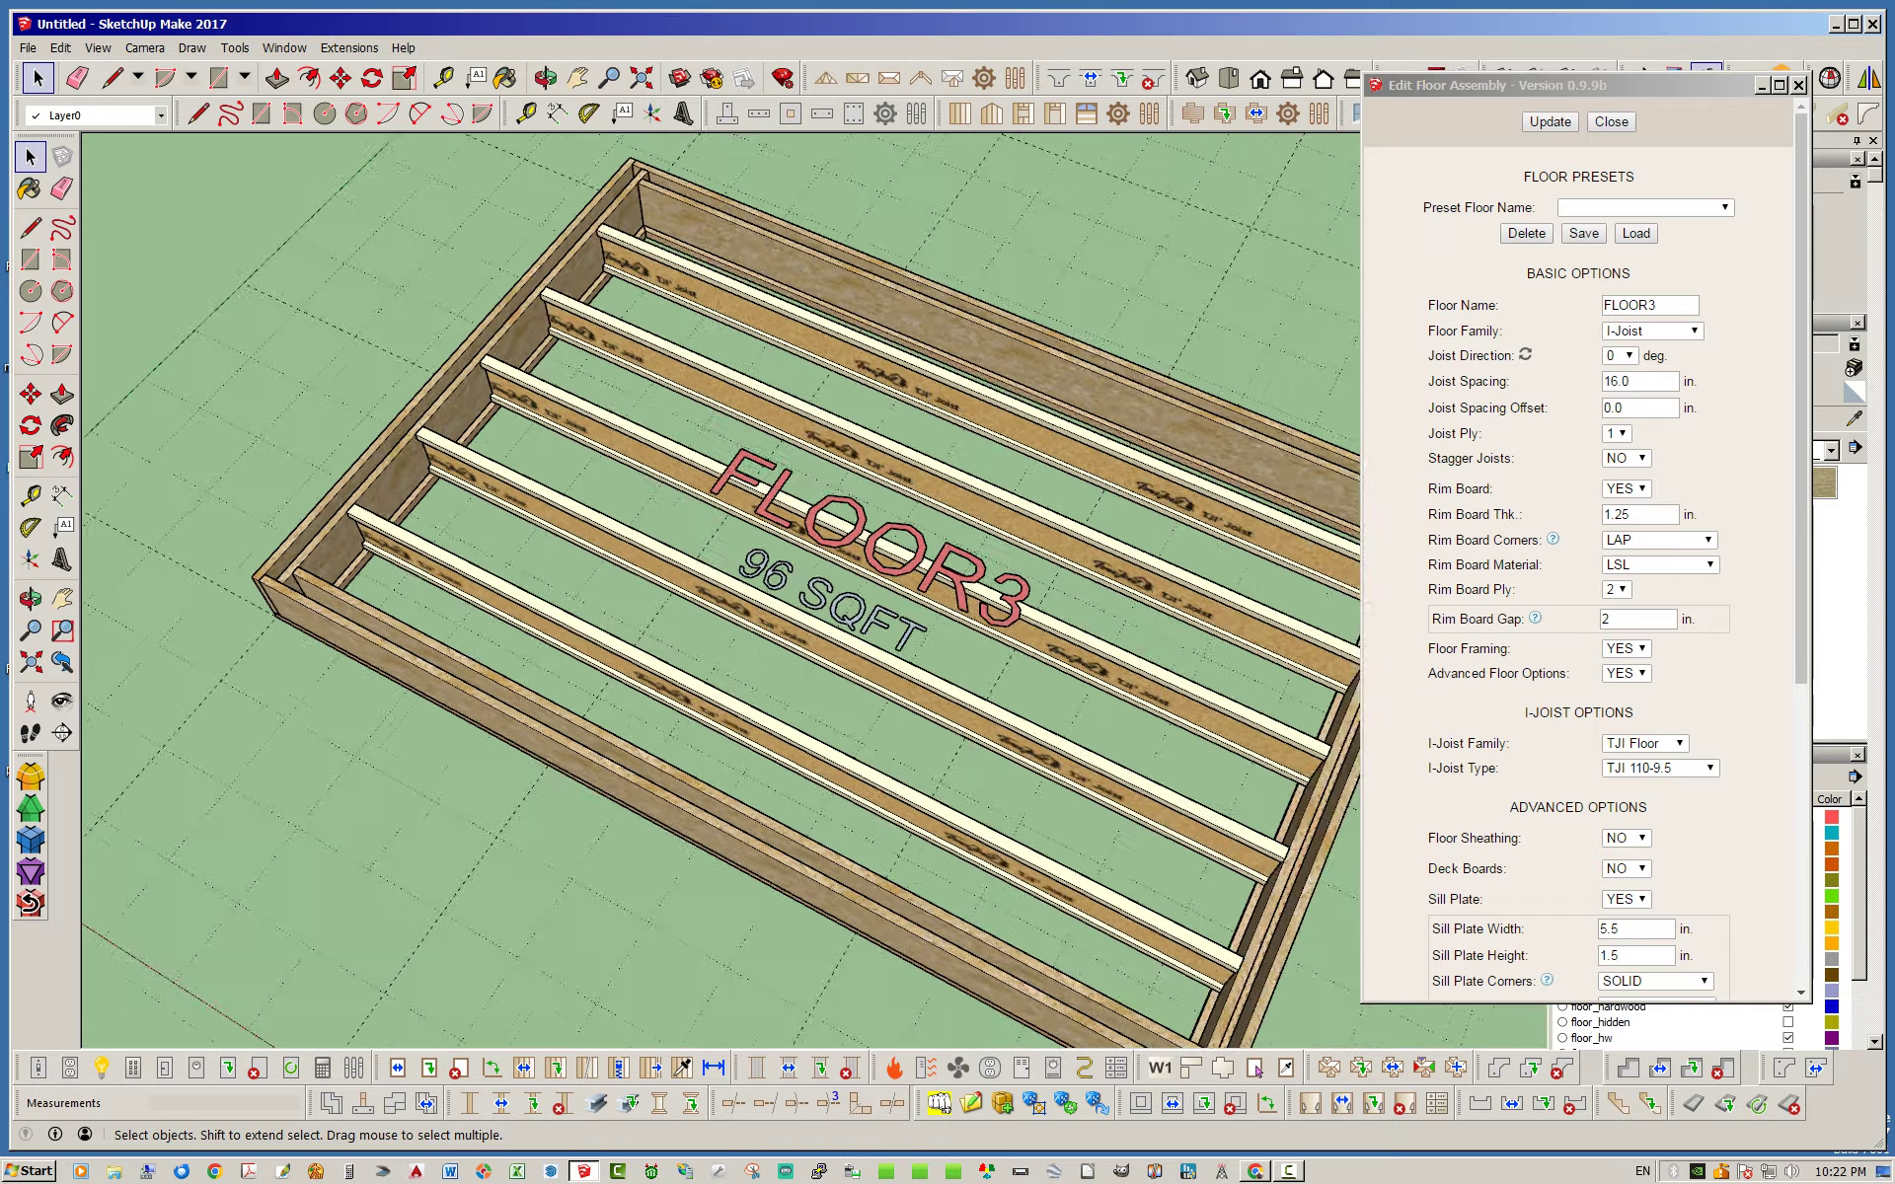
scroll(649, 414, "down", 1)
scroll(888, 868, "up", 3)
middle_click_drag(691, 592, 948, 523)
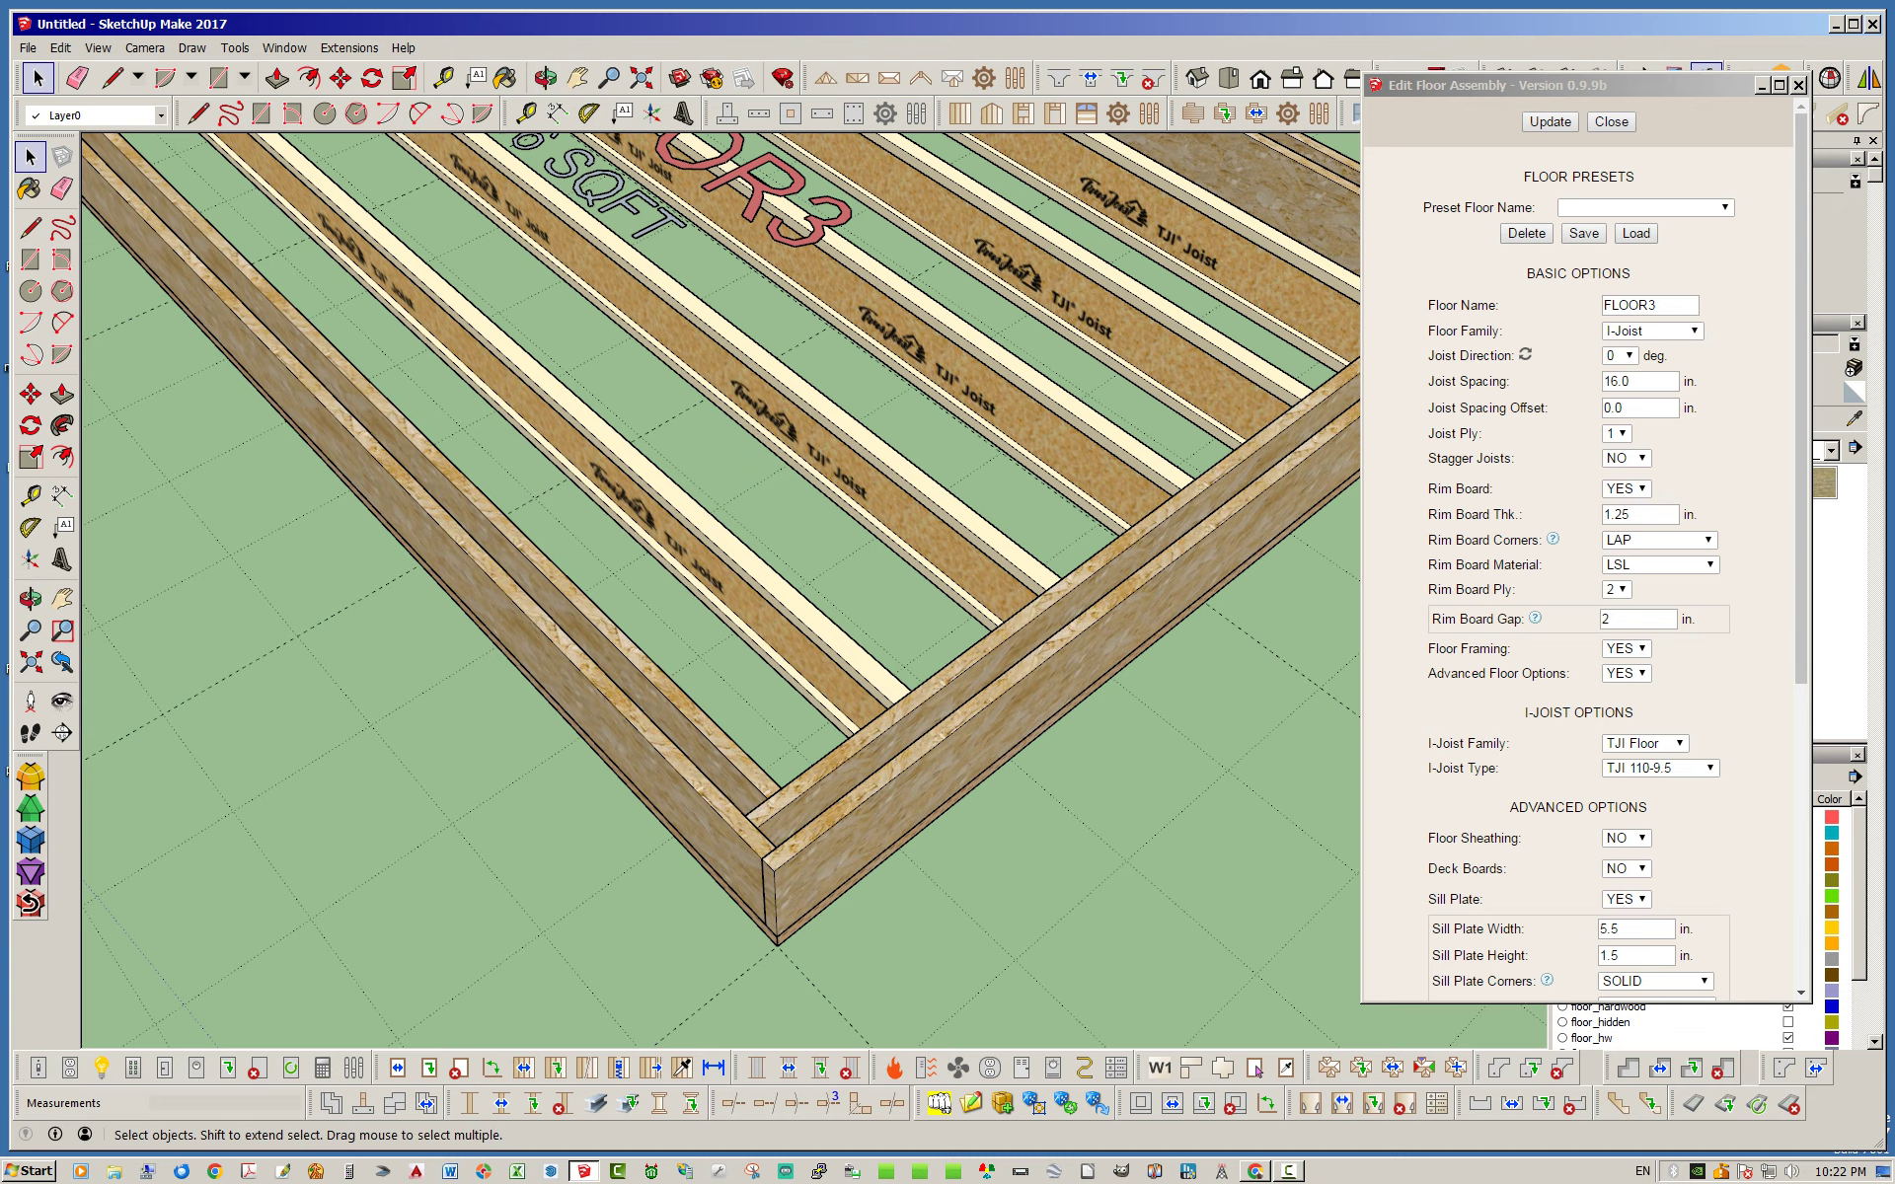
middle_click_drag(721, 543, 720, 494)
scroll(720, 543, "down", 2)
scroll(720, 543, "down", 2)
scroll(721, 542, "down", 2)
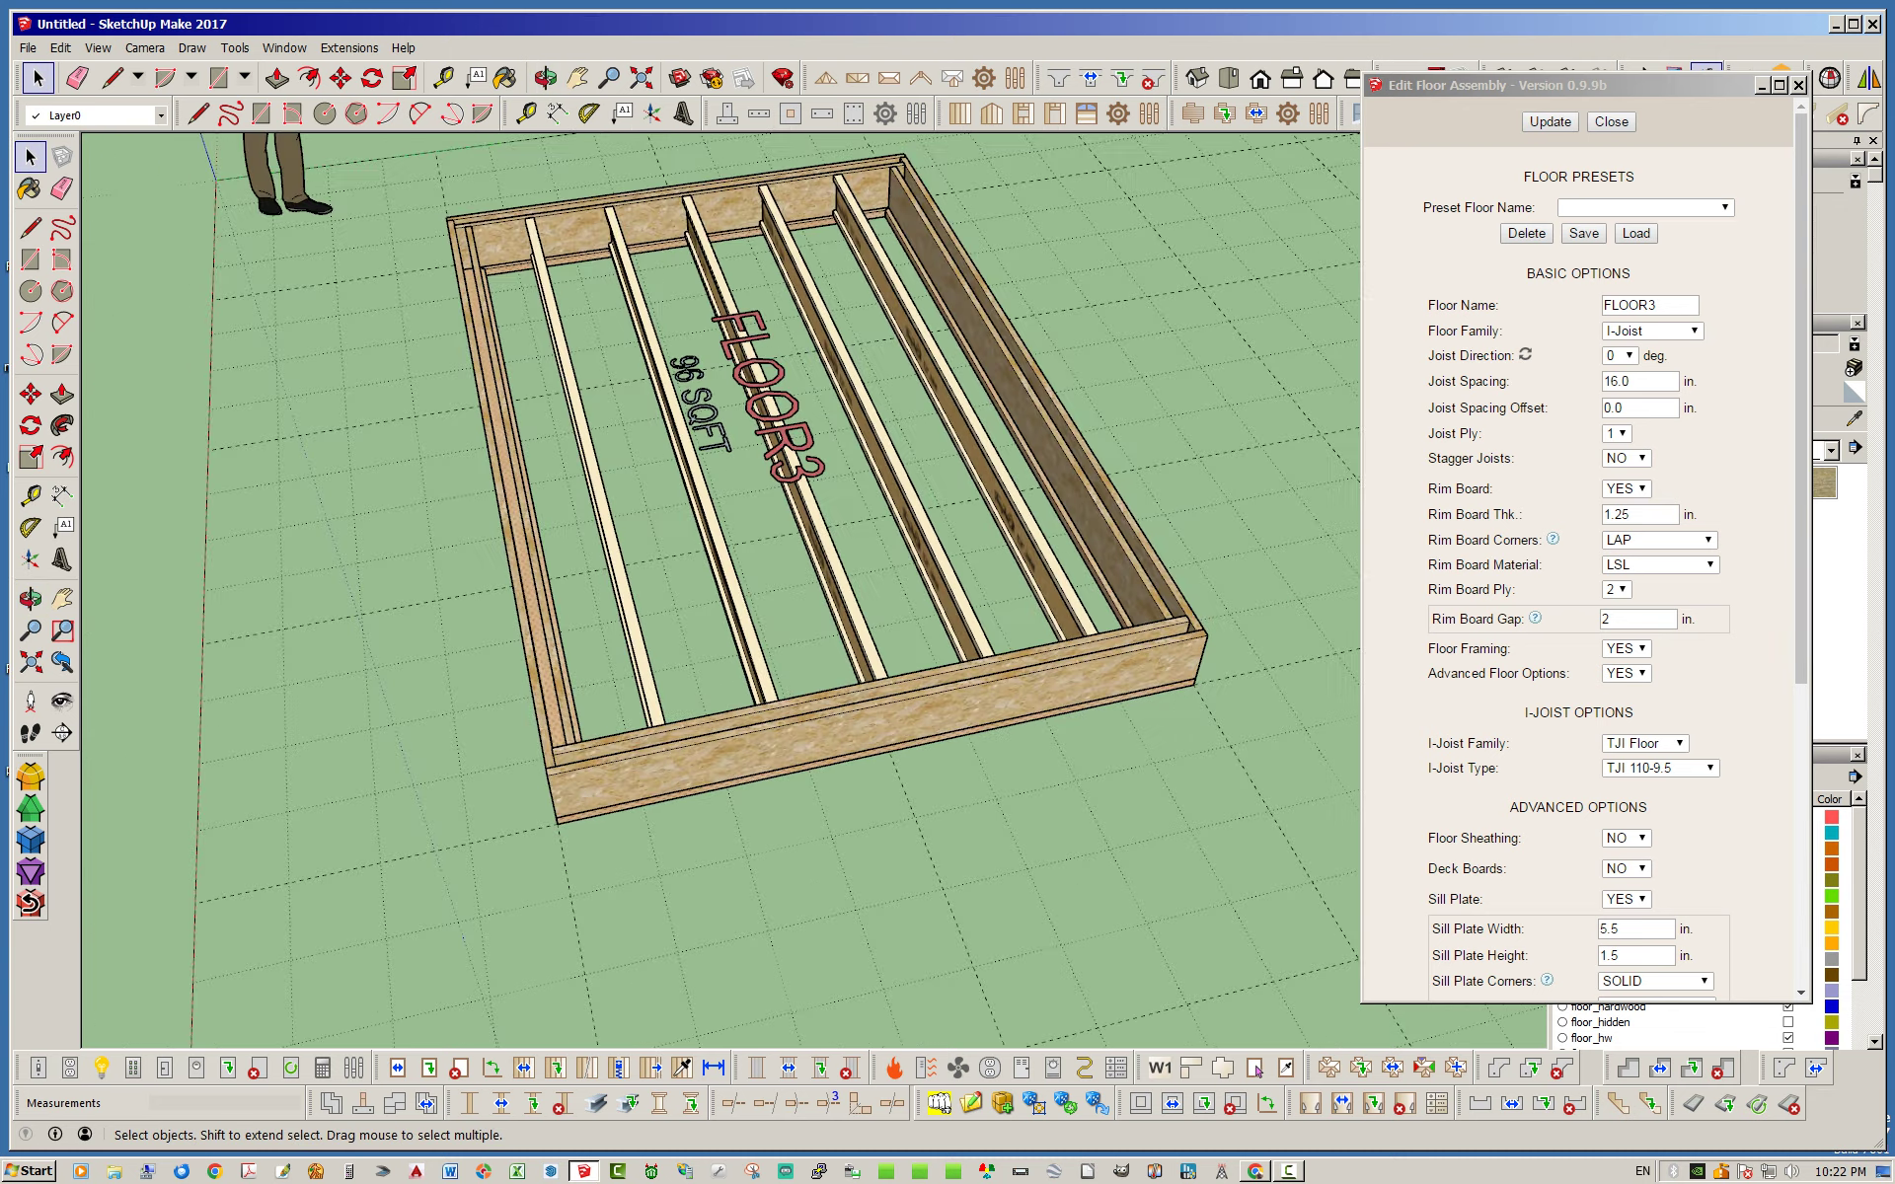
middle_click_drag(750, 493, 937, 493)
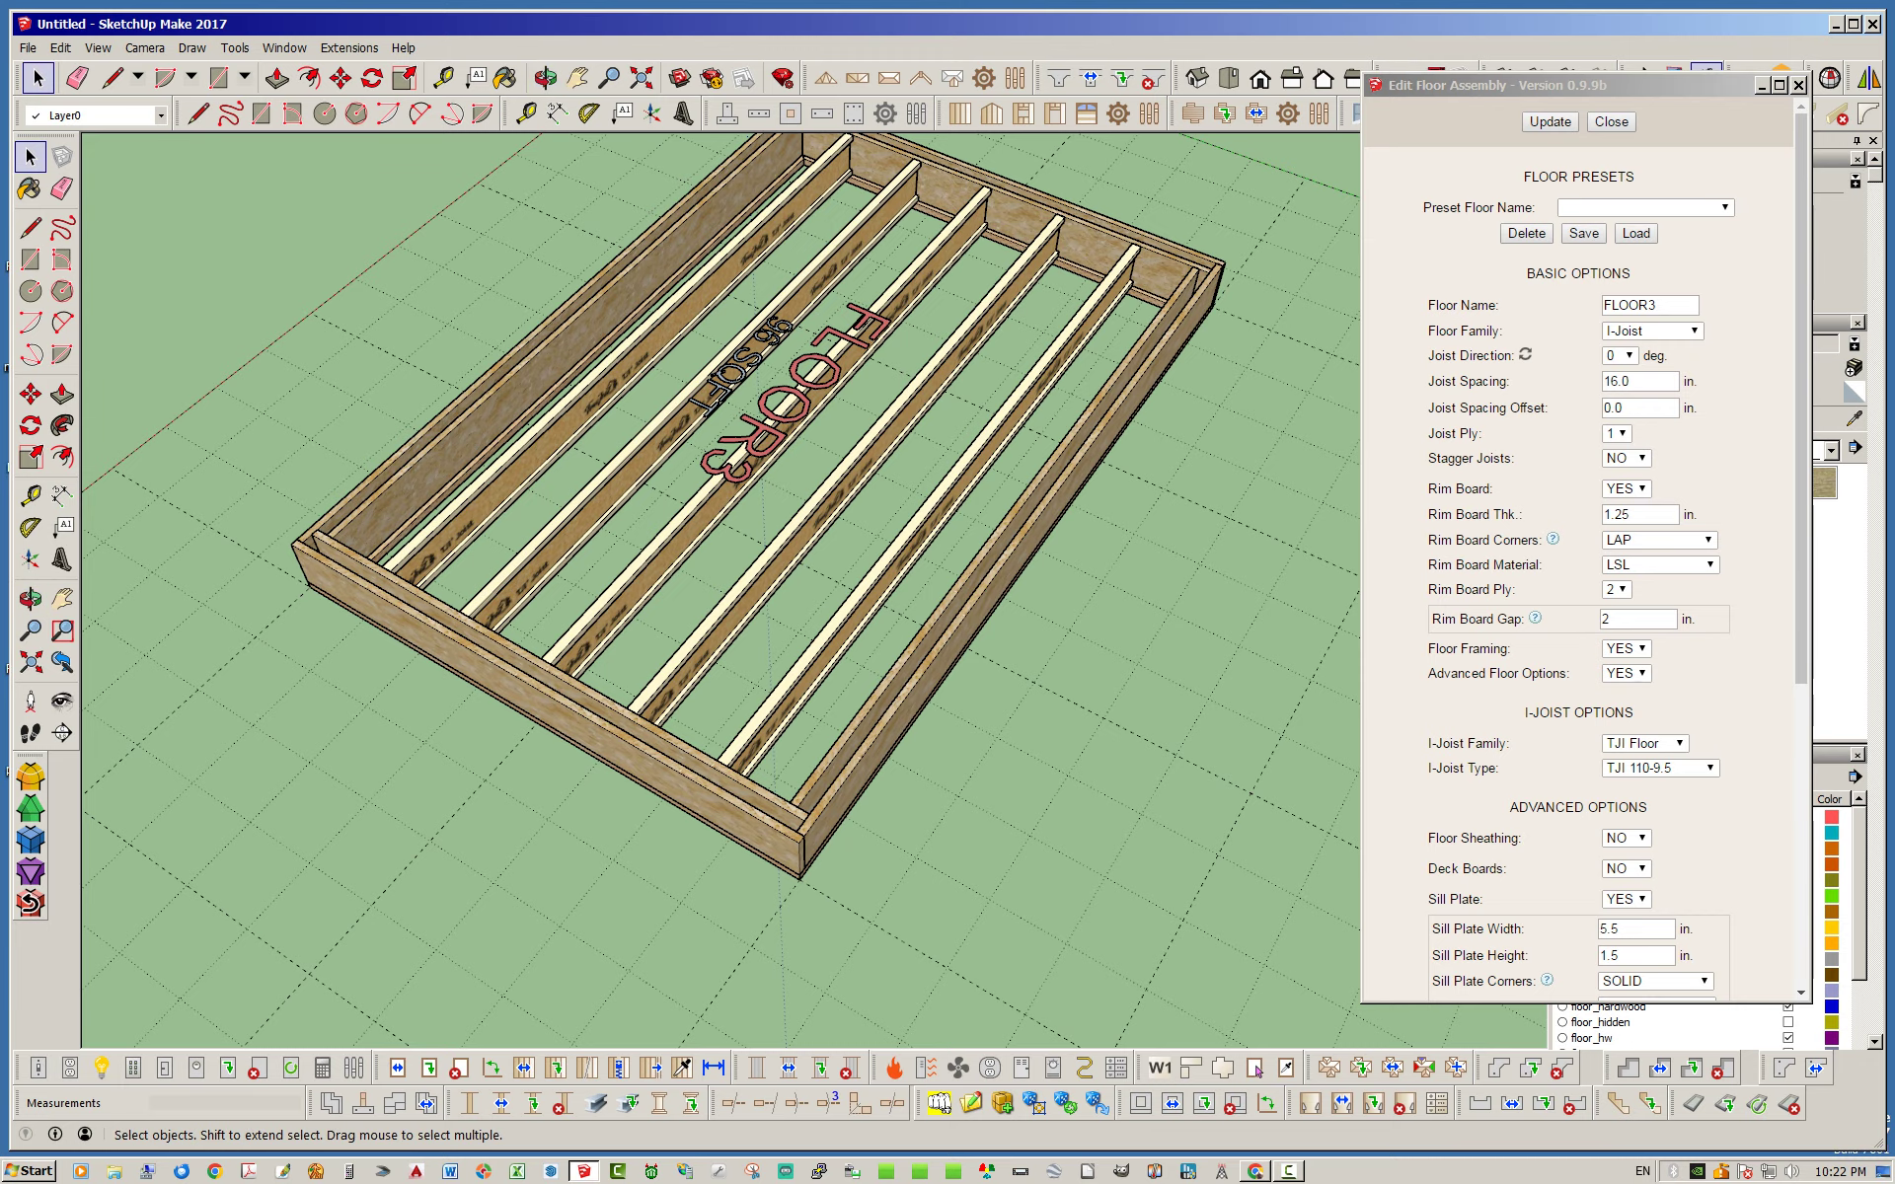
middle_click_drag(691, 542, 889, 533)
scroll(721, 593, "up", 3)
scroll(721, 592, "up", 3)
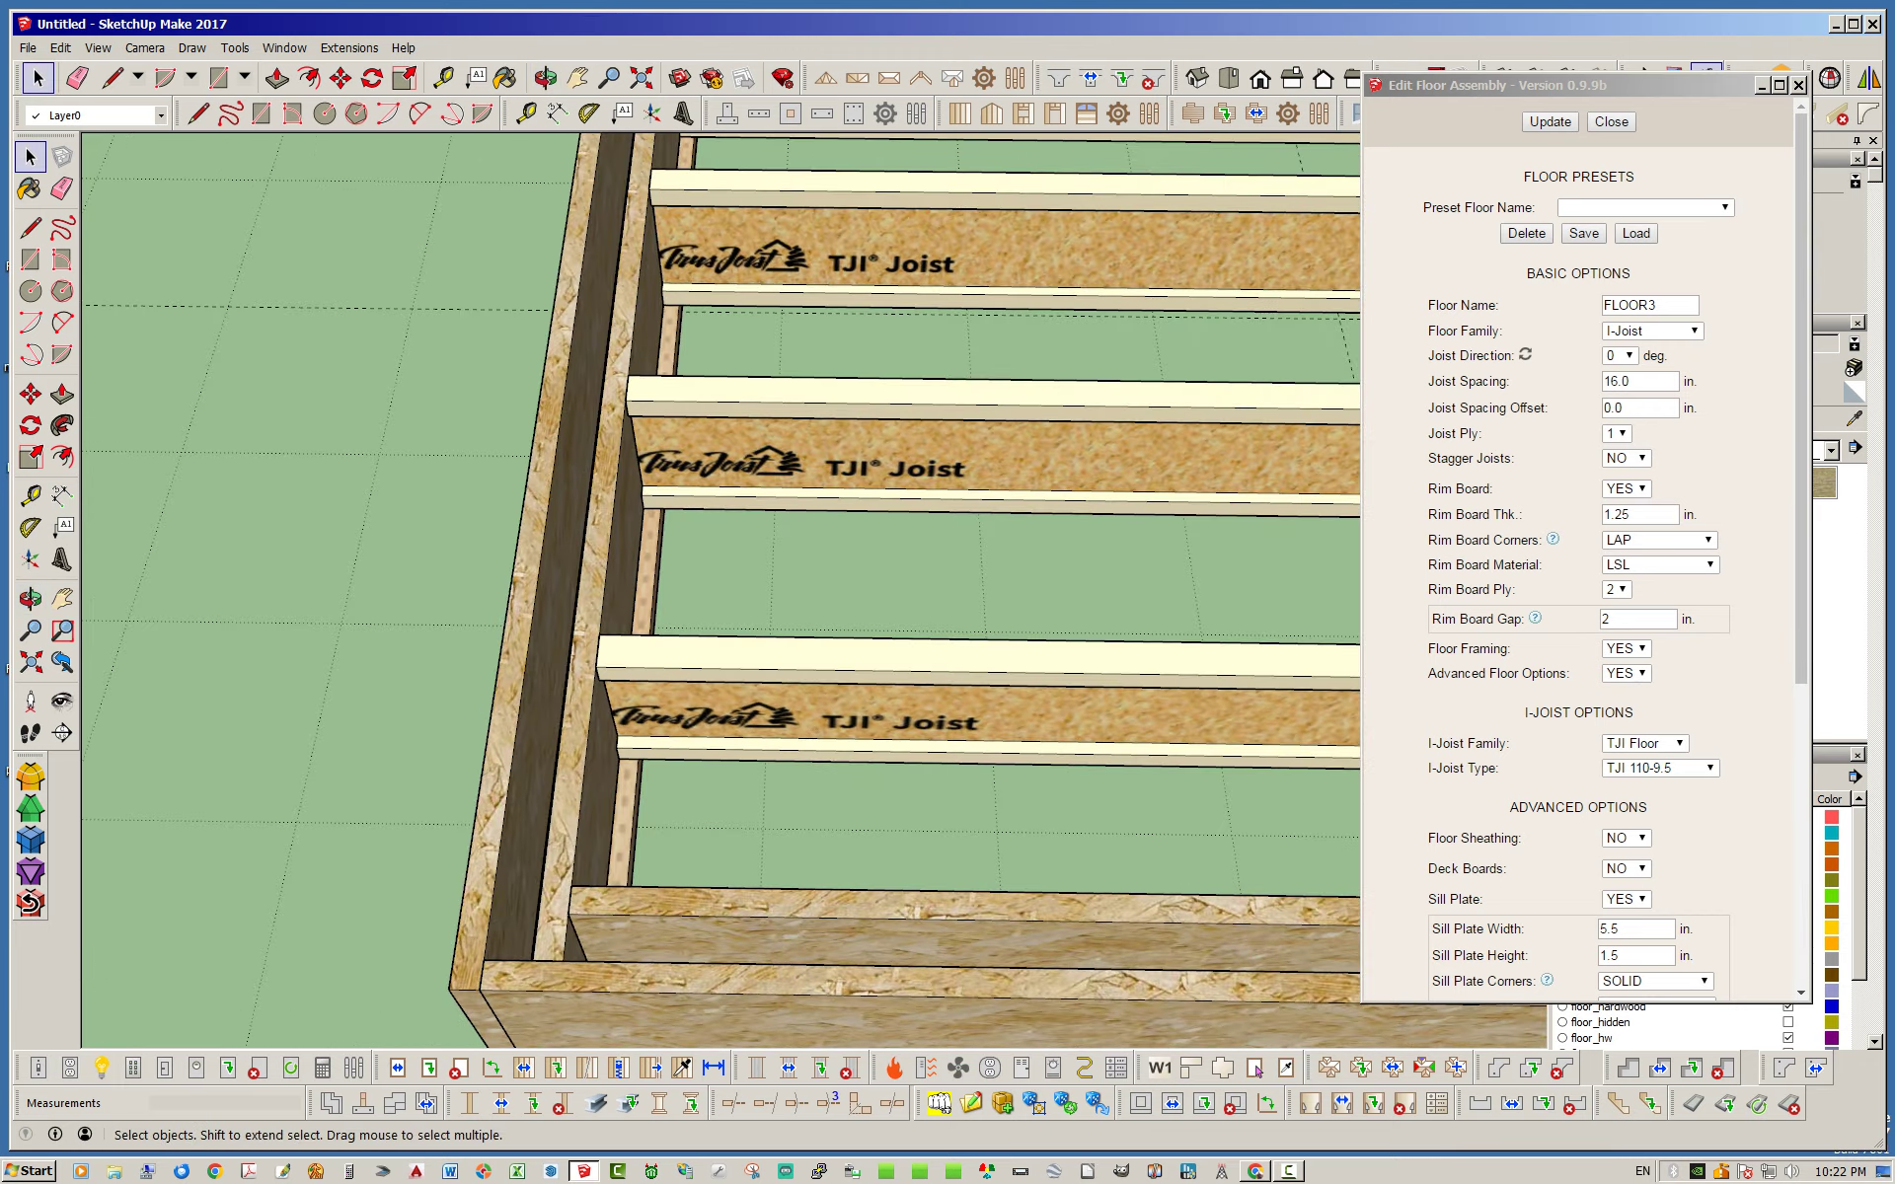
double_click(1608, 929)
type("7.25")
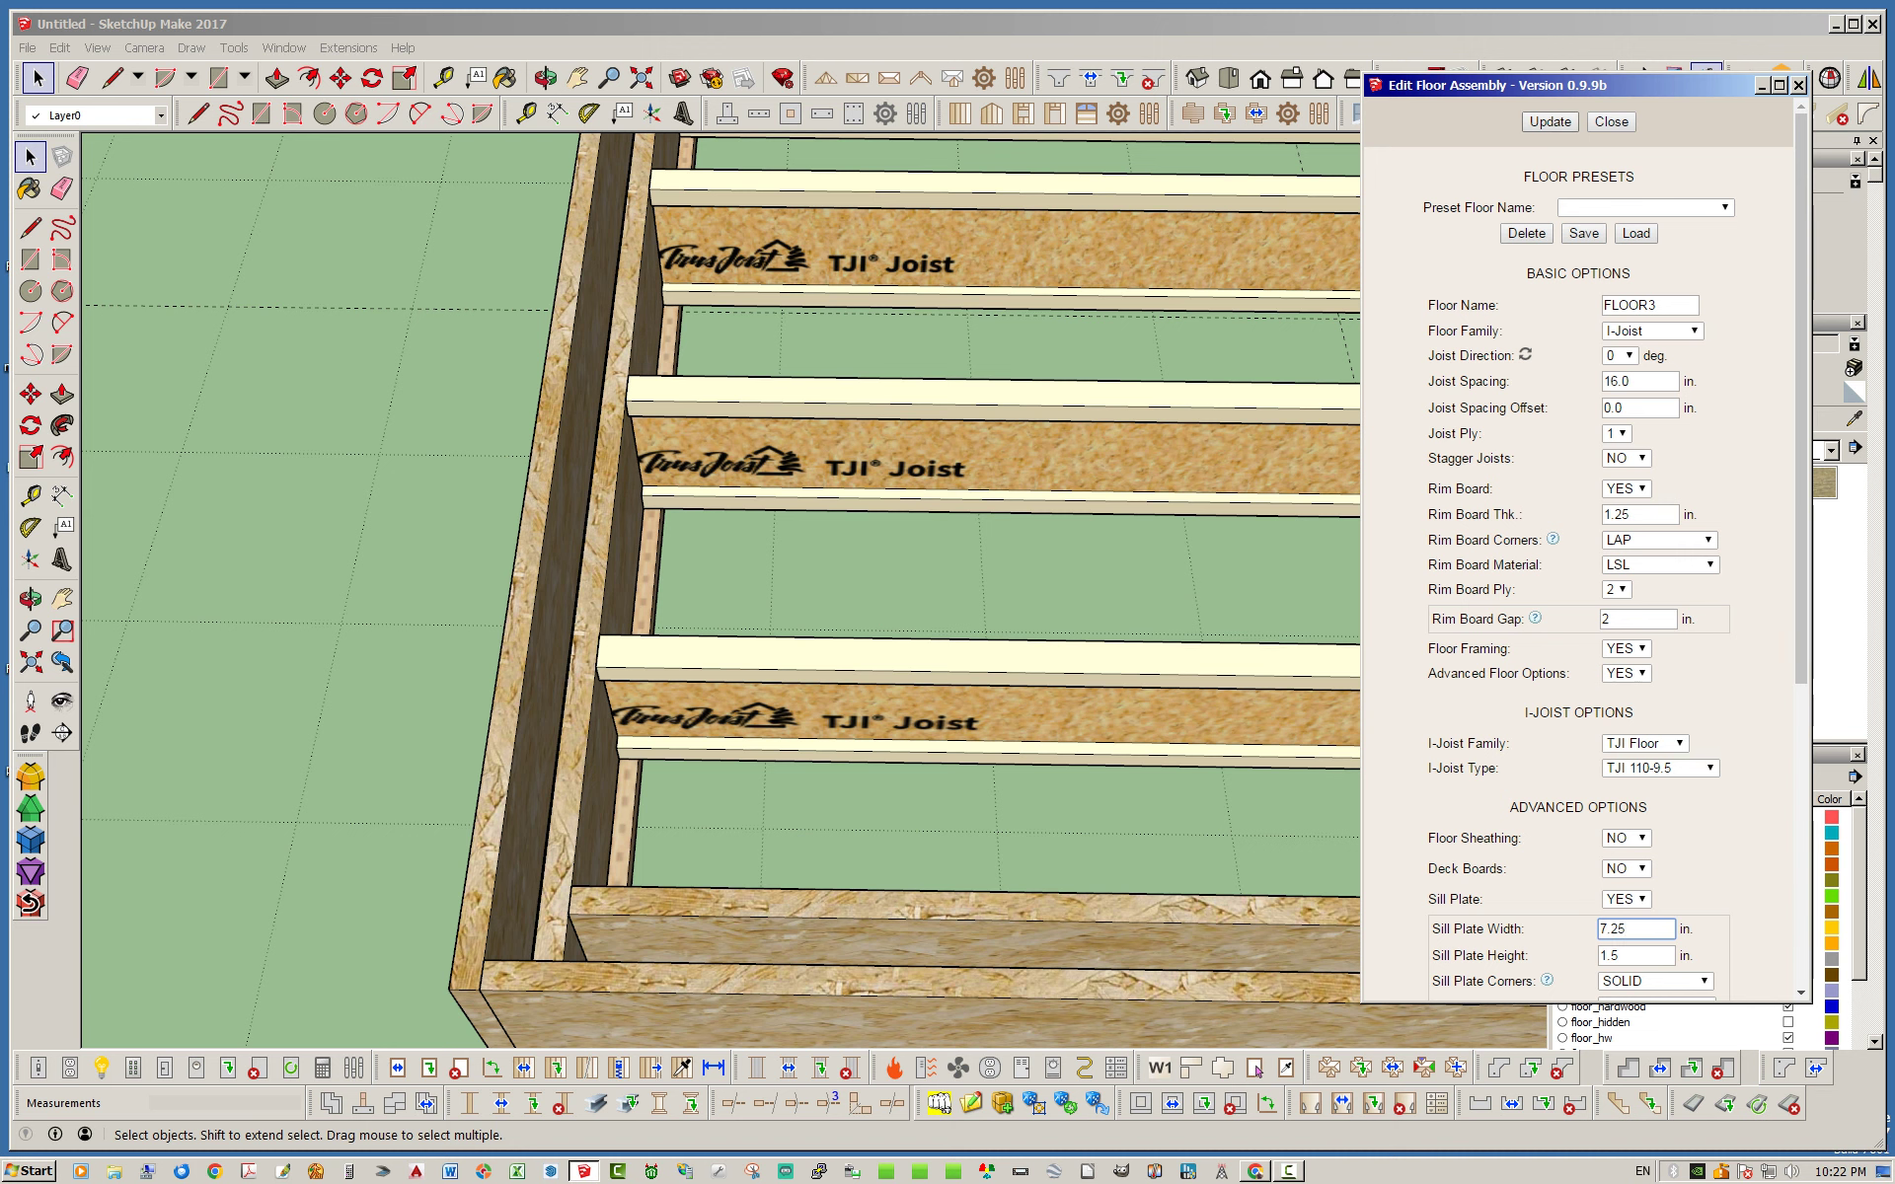
Step: Apply the 7.25 in sill plate width and orbit to check the widened plates
left_click(1549, 122)
mouse_move(888, 533)
middle_mouse_down()
mouse_move(750, 602)
mouse_move(611, 548)
middle_mouse_up()
scroll(691, 572, "down", 5)
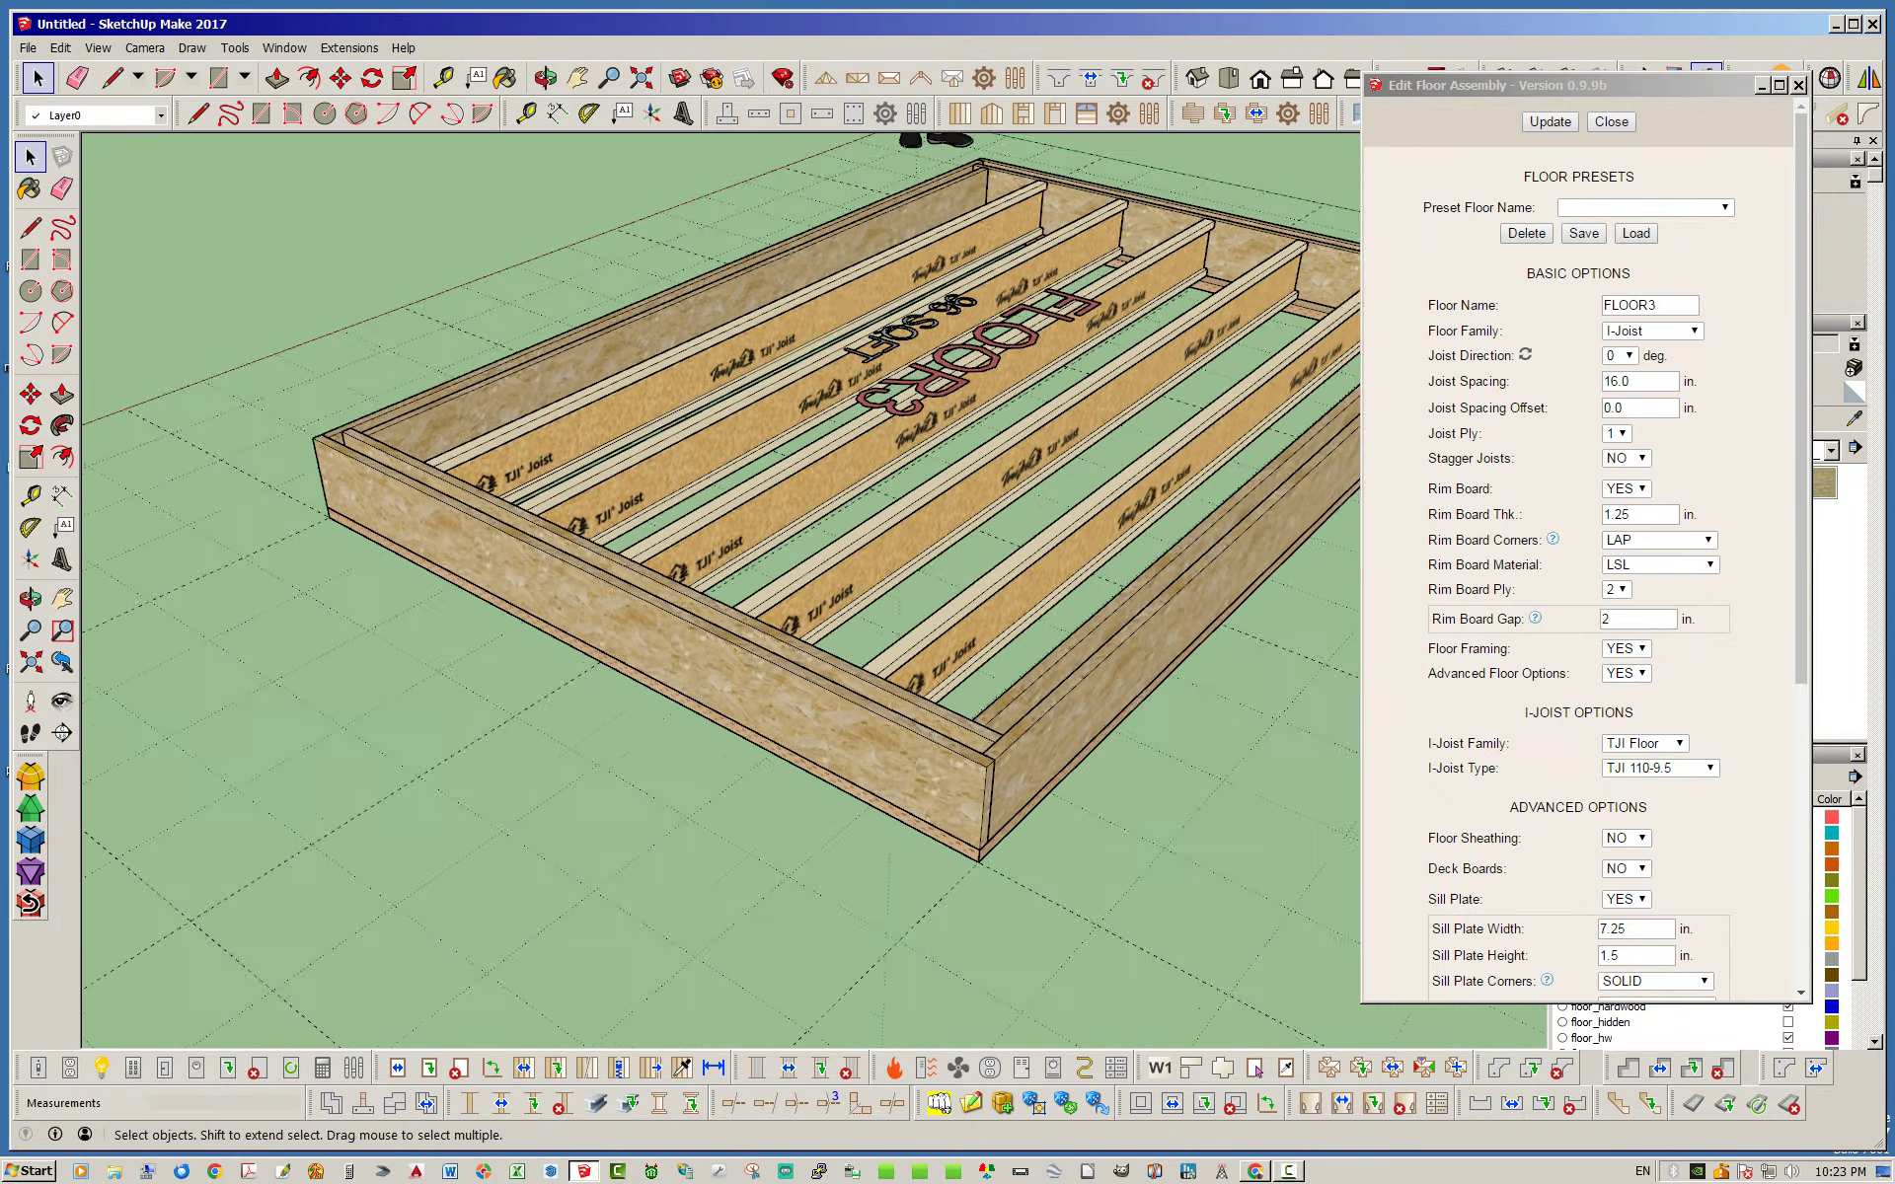
mouse_move(691, 592)
middle_mouse_down()
mouse_move(651, 577)
mouse_move(617, 597)
middle_mouse_up()
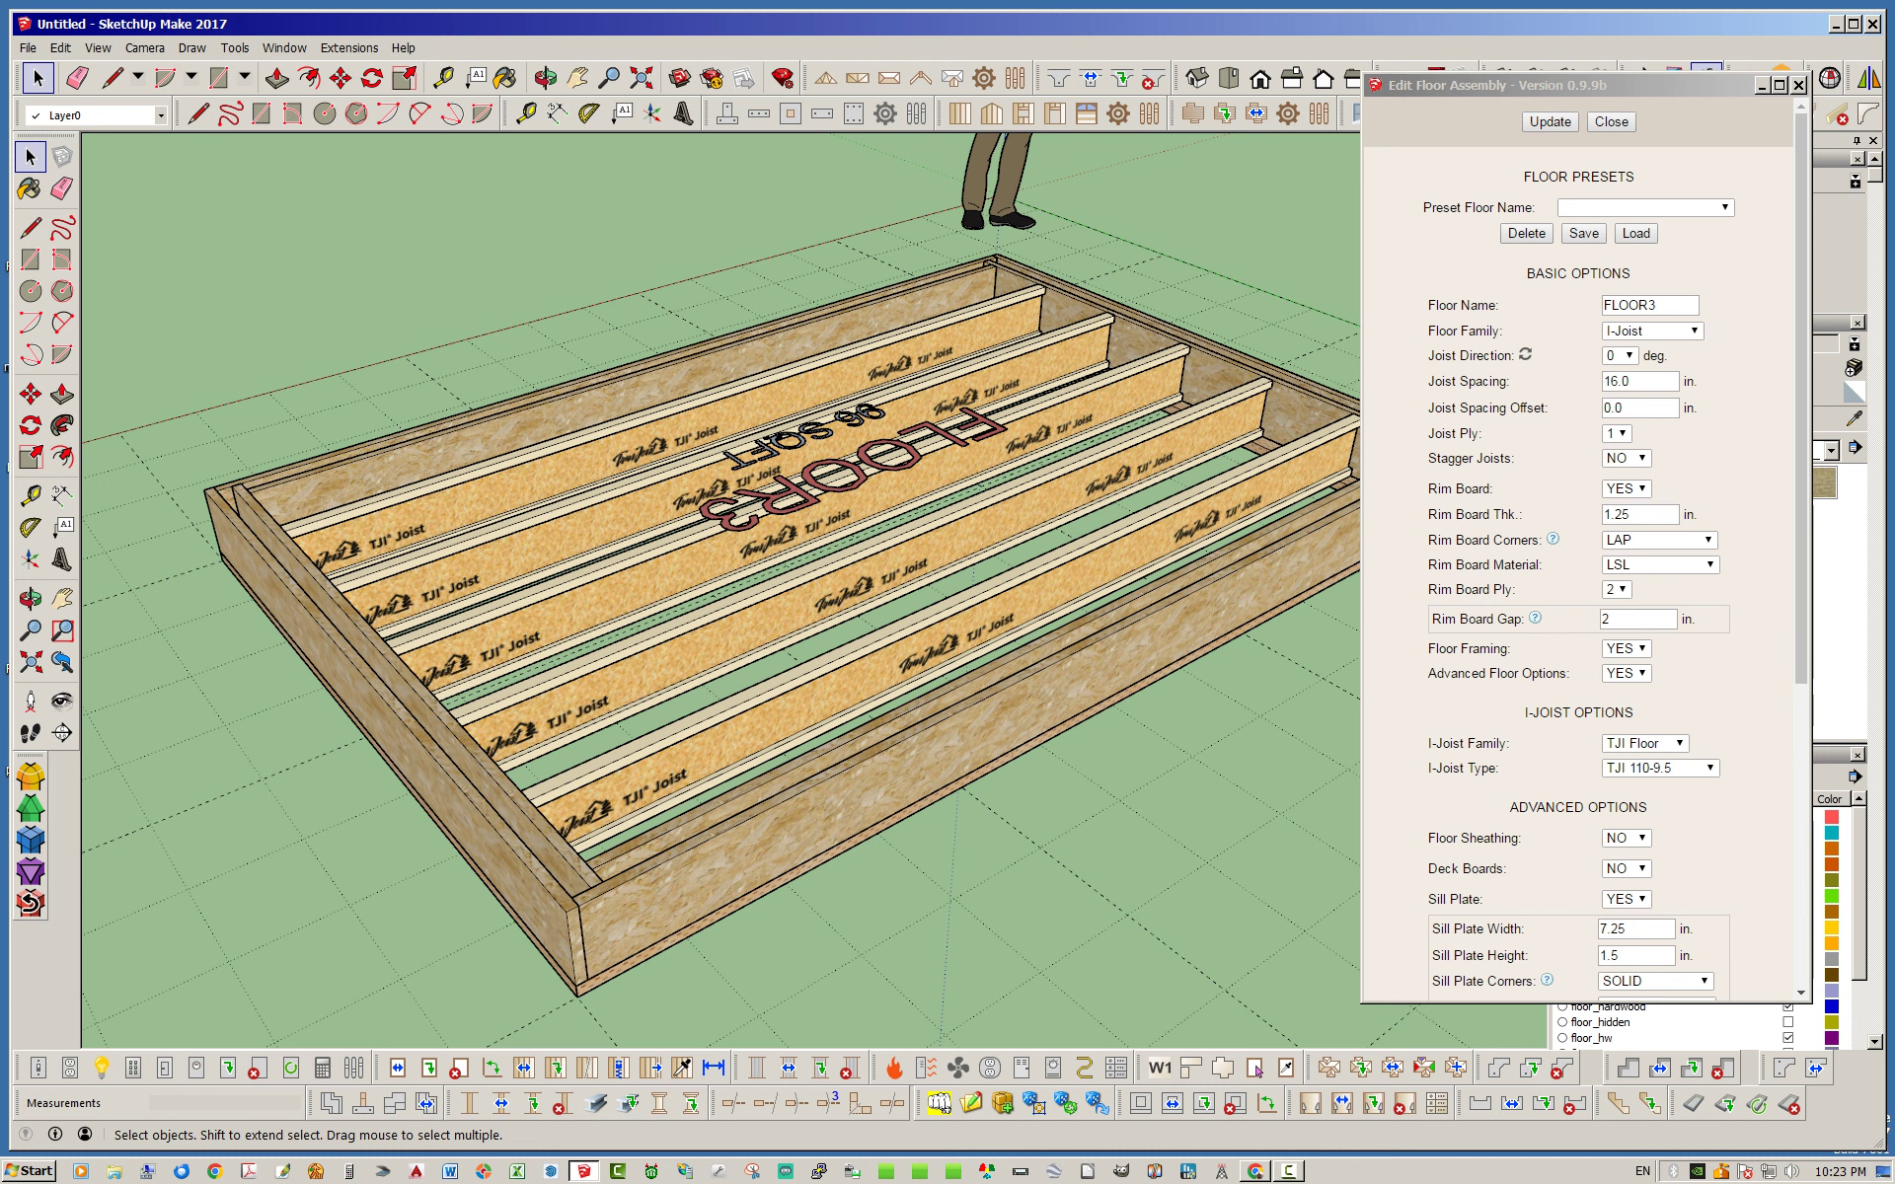